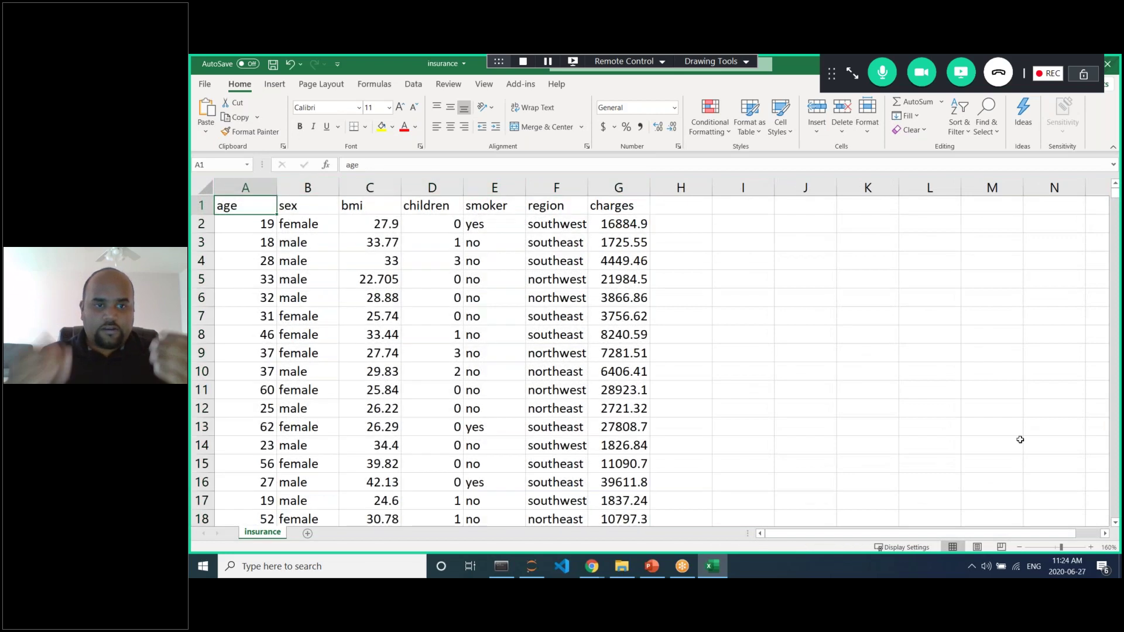
# Step: Go through the header cells of row 1 from age to charges
pyautogui.press('Right')
pyautogui.press('Right')
pyautogui.press('Right')
pyautogui.press('Right')
pyautogui.press('Right')
pyautogui.press('Right')
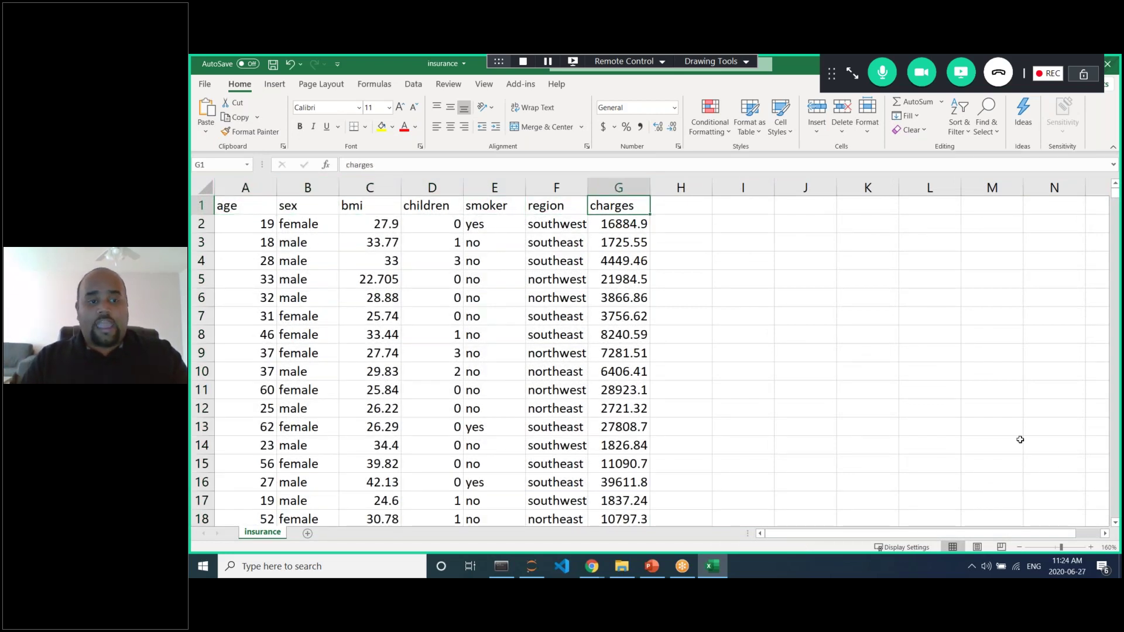
# Step: Select all the data in the feature columns from age to region, starting at row 2
pyautogui.press('Left')
pyautogui.press('Down')
pyautogui.press('Left')
pyautogui.press('Left')
pyautogui.press('Left')
pyautogui.press('Left')
pyautogui.press('Left')
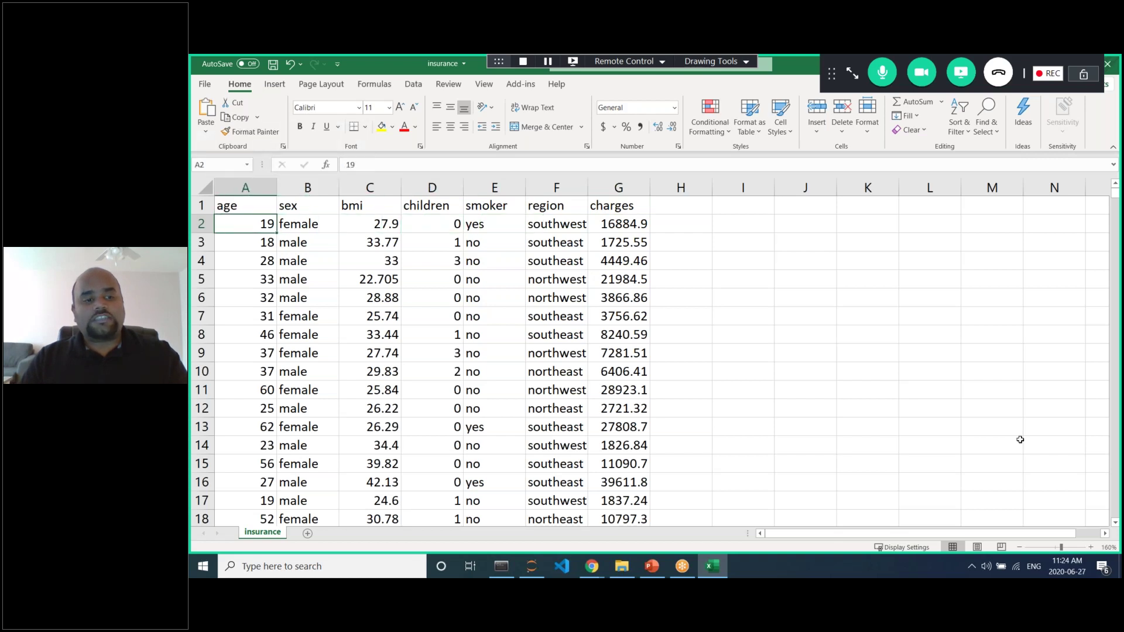
pyautogui.hotkey('ctrl', 'shift', 'Down')
pyautogui.hotkey('shift', 'Right')
pyautogui.hotkey('shift', 'Right')
pyautogui.hotkey('shift', 'Right')
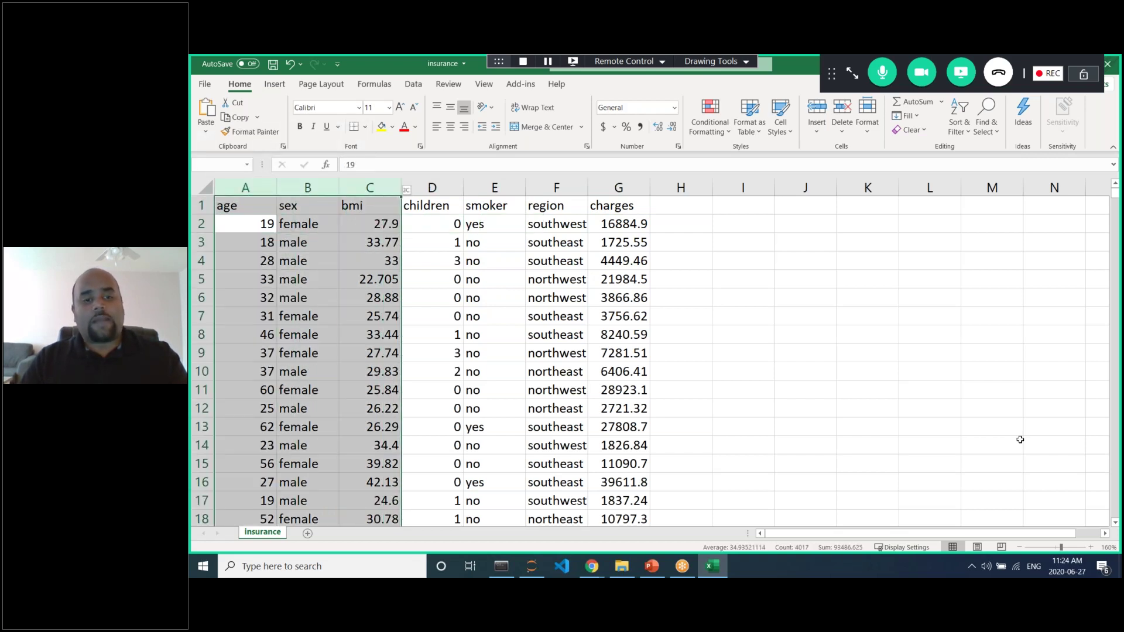
pyautogui.hotkey('shift', 'Right')
pyautogui.hotkey('shift', 'Right')
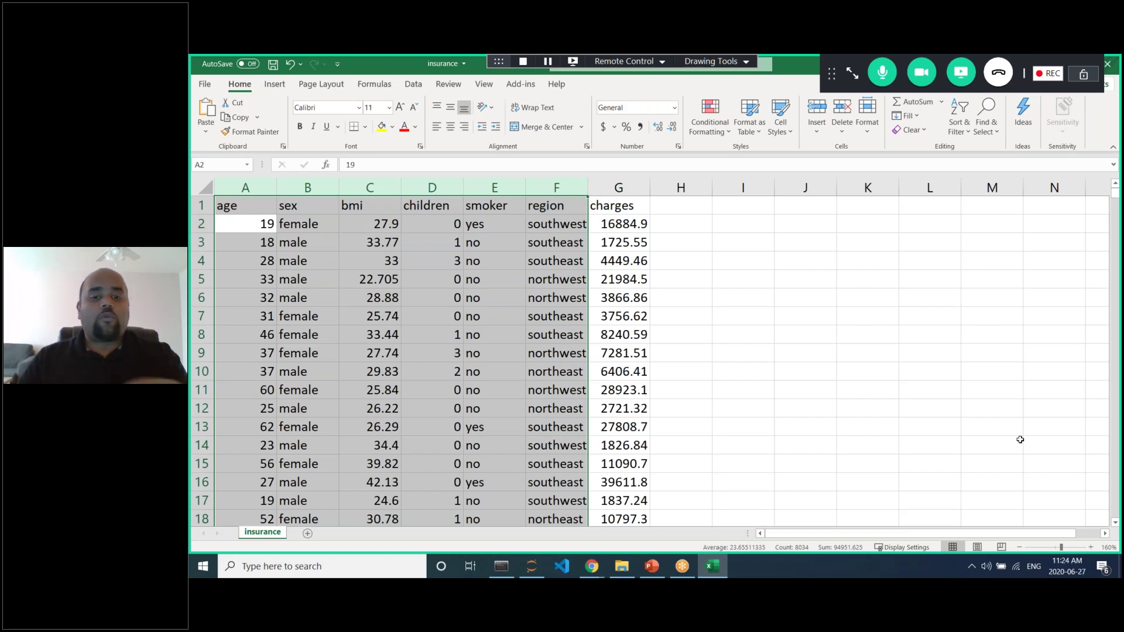
# Step: Highlight the region-to-age feature data from row 2 down, followed by the whole charges column
pyautogui.click(626, 226)
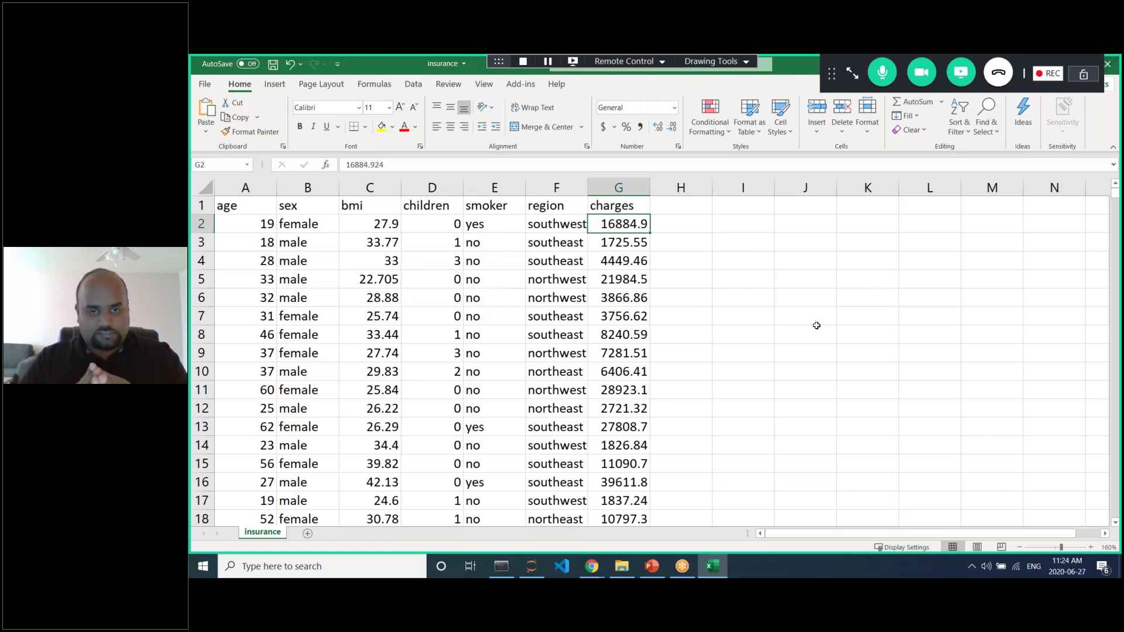
pyautogui.press('Left')
pyautogui.hotkey('ctrl', 'shift', 'Down')
pyautogui.hotkey('shift', 'Left')
pyautogui.hotkey('shift', 'Left')
pyautogui.hotkey('shift', 'Left')
pyautogui.hotkey('shift', 'Left')
pyautogui.hotkey('shift', 'Left')
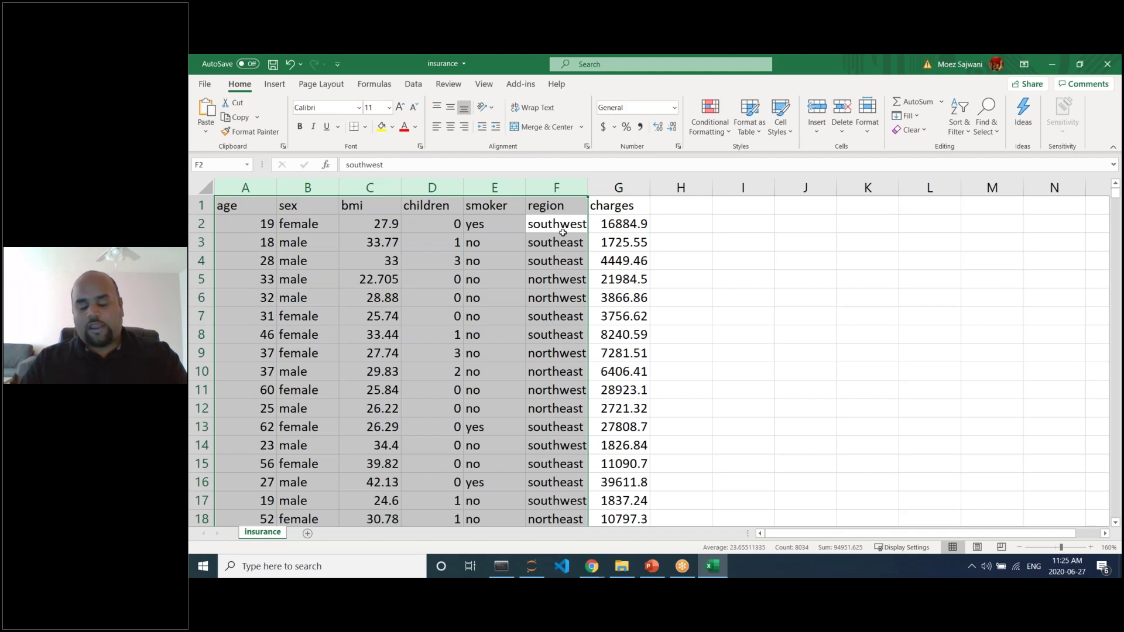
pyautogui.click(609, 188)
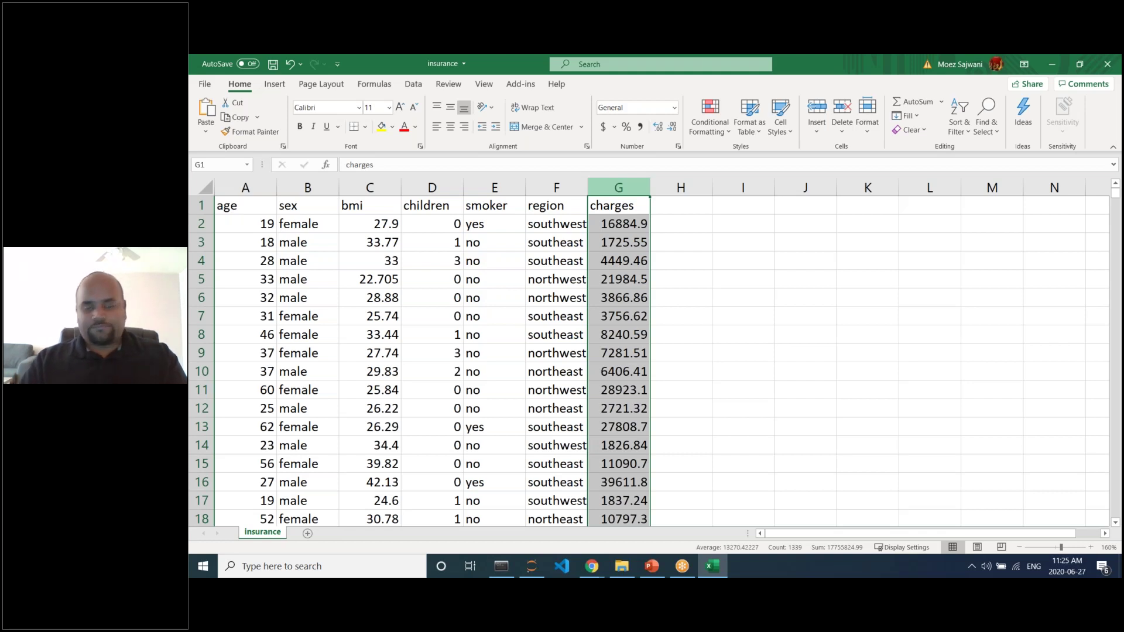
pyautogui.click(731, 278)
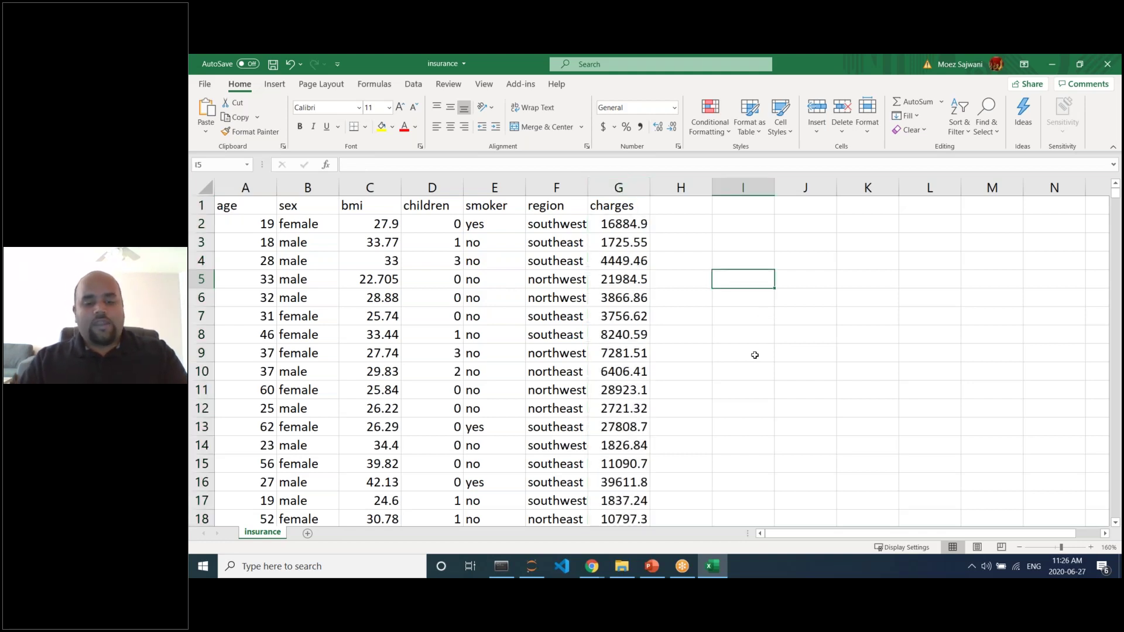
# Step: Close the insurance workbook and Excel to return to the pycaret-demo-eb2 folder
pyautogui.hotkey('ctrl', 'w')
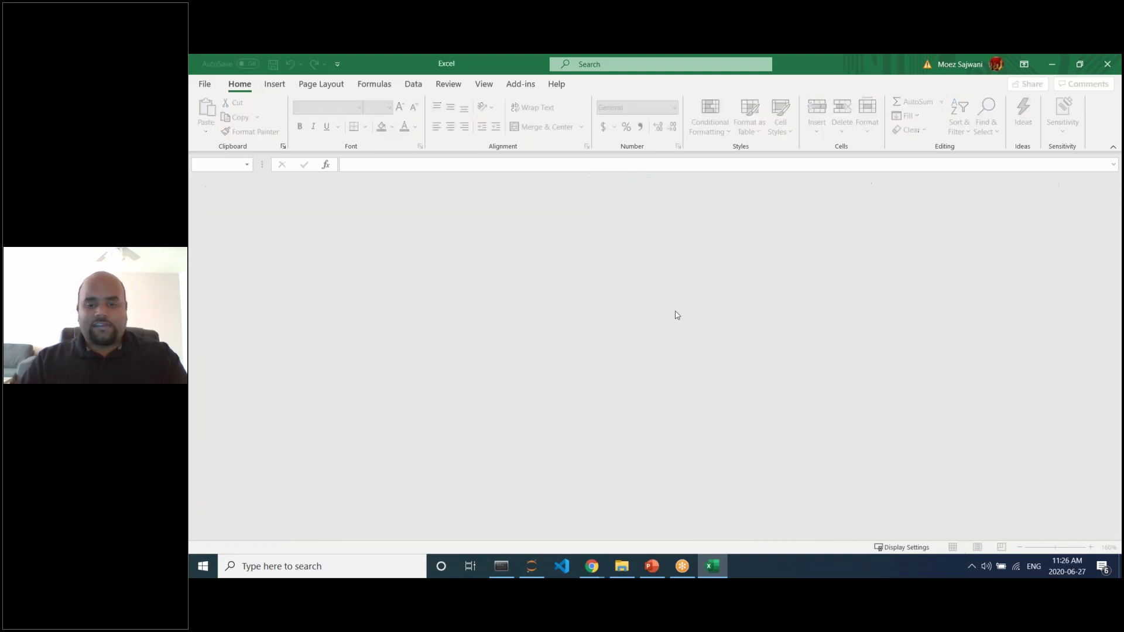
pyautogui.doubleClick(416, 65)
pyautogui.click(865, 125)
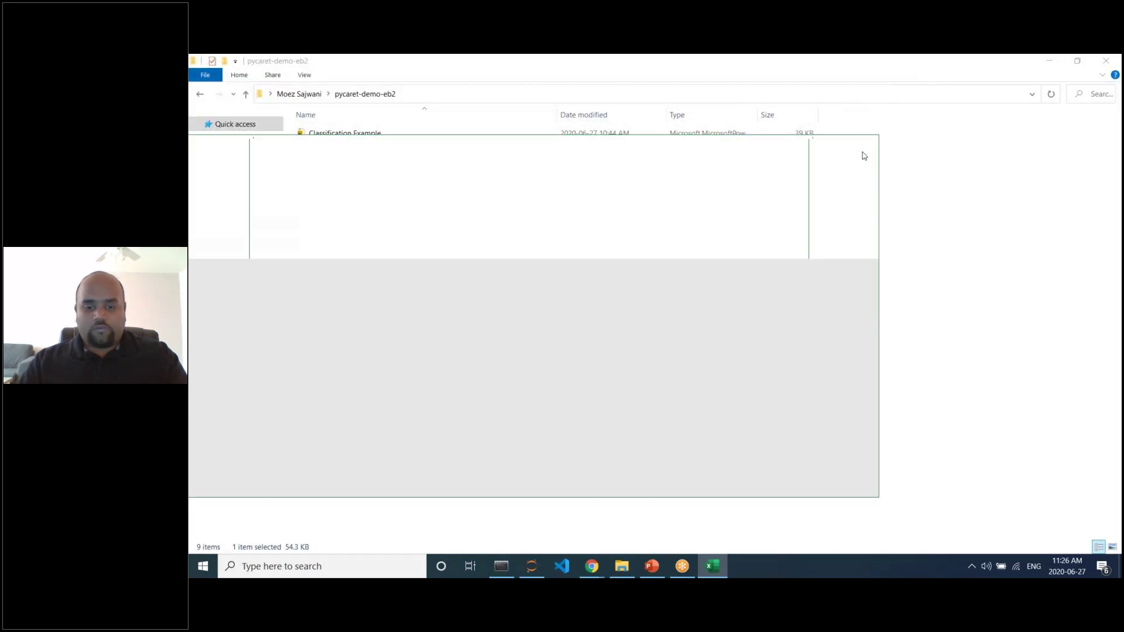
pyautogui.click(983, 359)
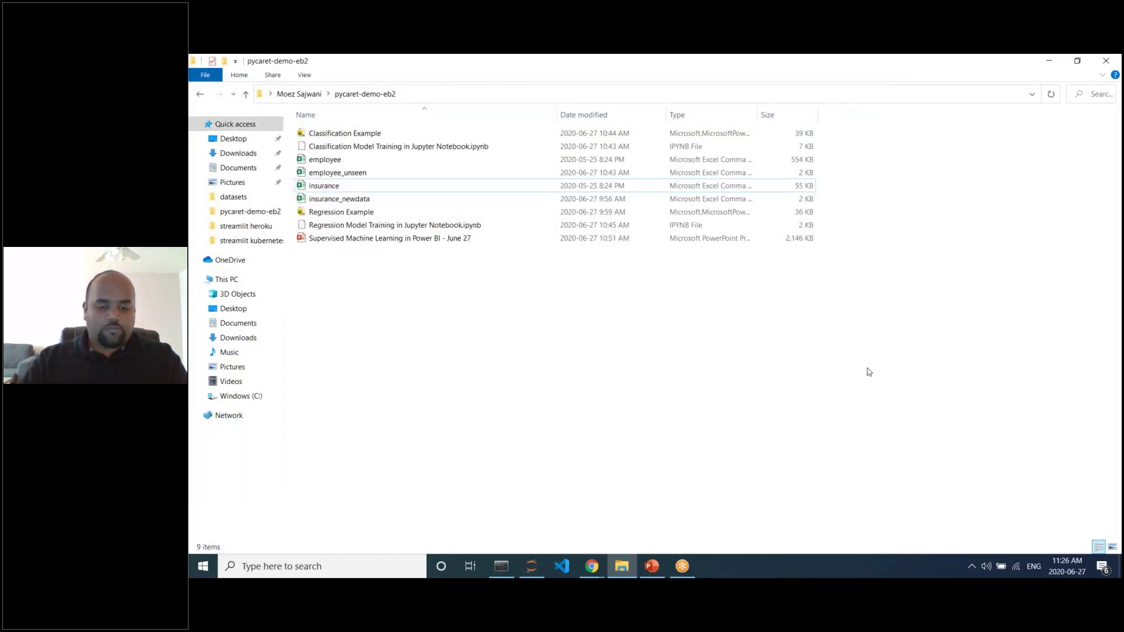
pyautogui.press('super')
pyautogui.write('jup')
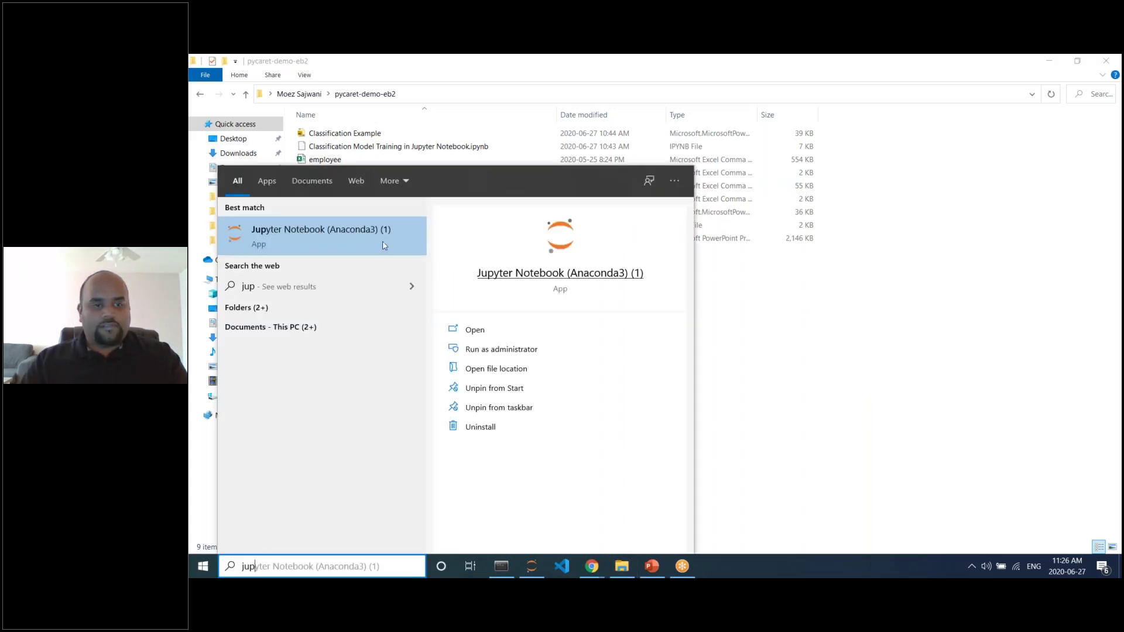
pyautogui.click(272, 244)
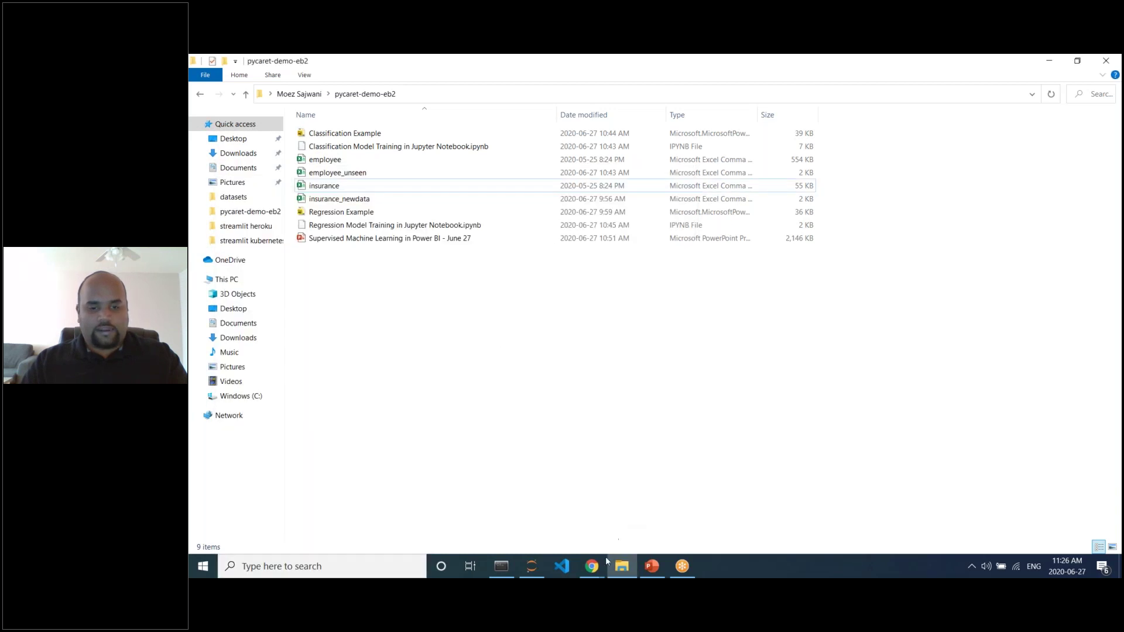
# Step: Switch to Chrome and open Regression Model Training in Jupyter Notebook.ipynb from the pycaret-demo-eb2 folder in Jupyter
pyautogui.click(527, 527)
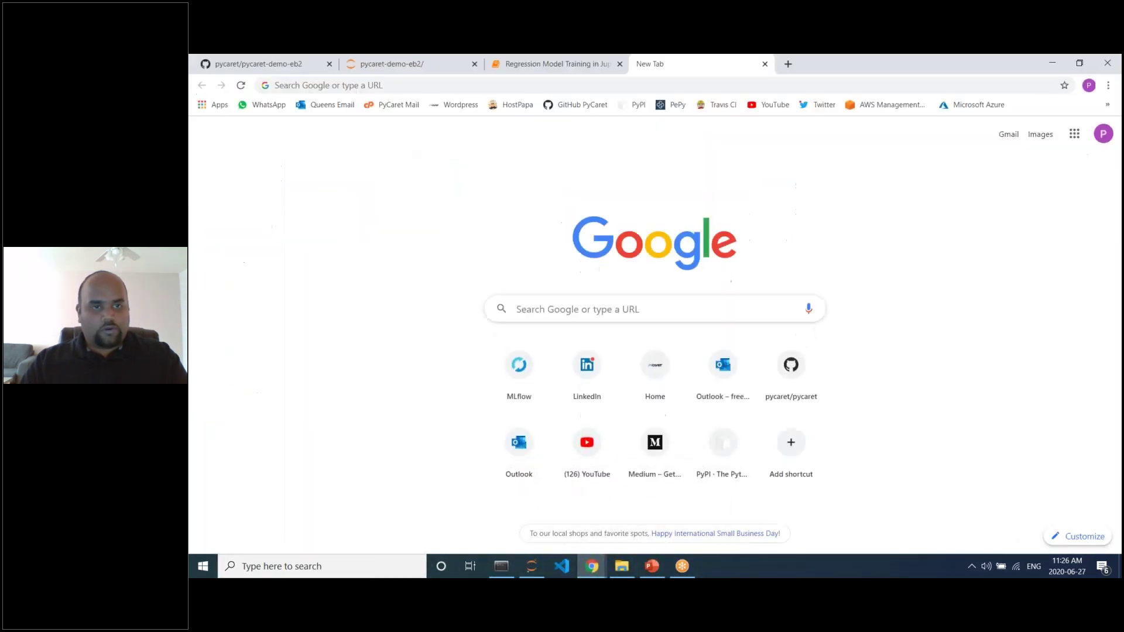
pyautogui.click(393, 64)
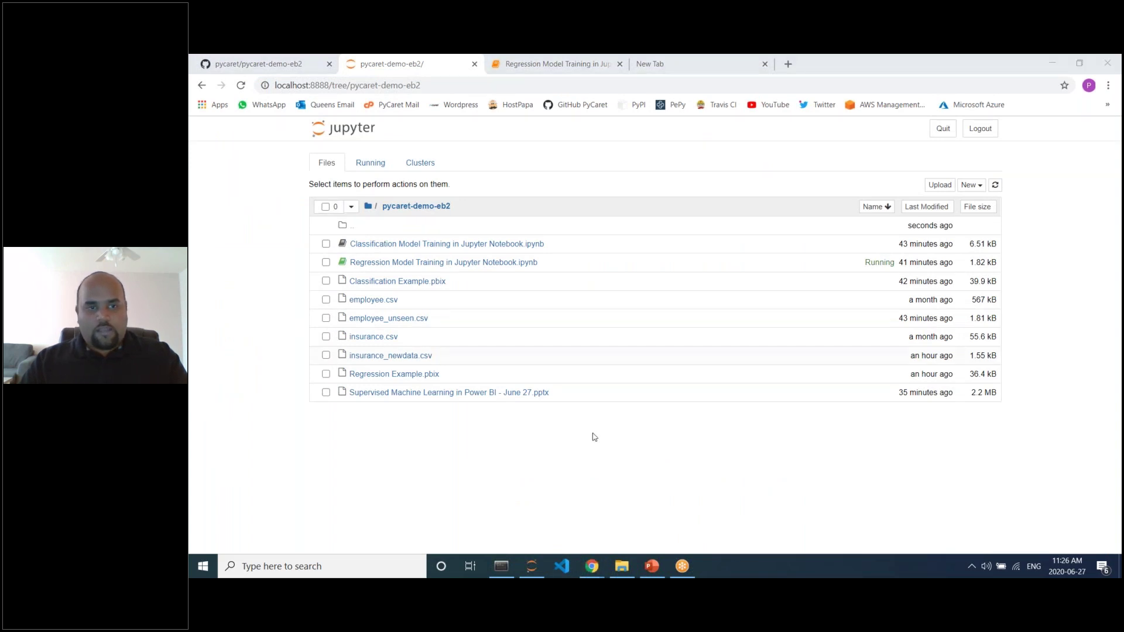
pyautogui.click(976, 189)
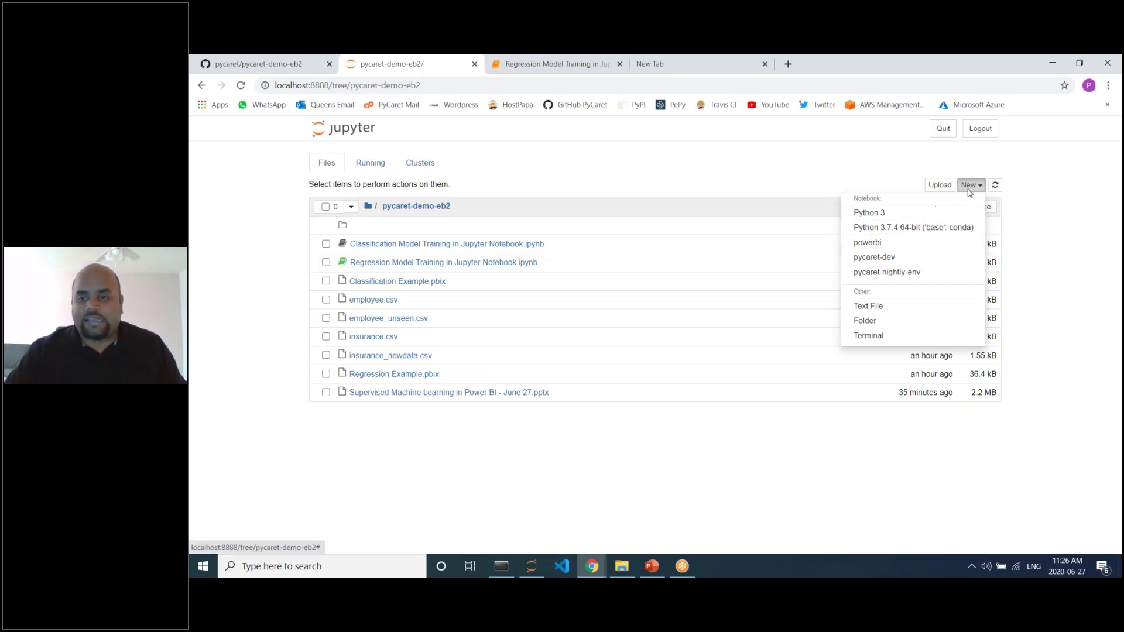
pyautogui.click(422, 252)
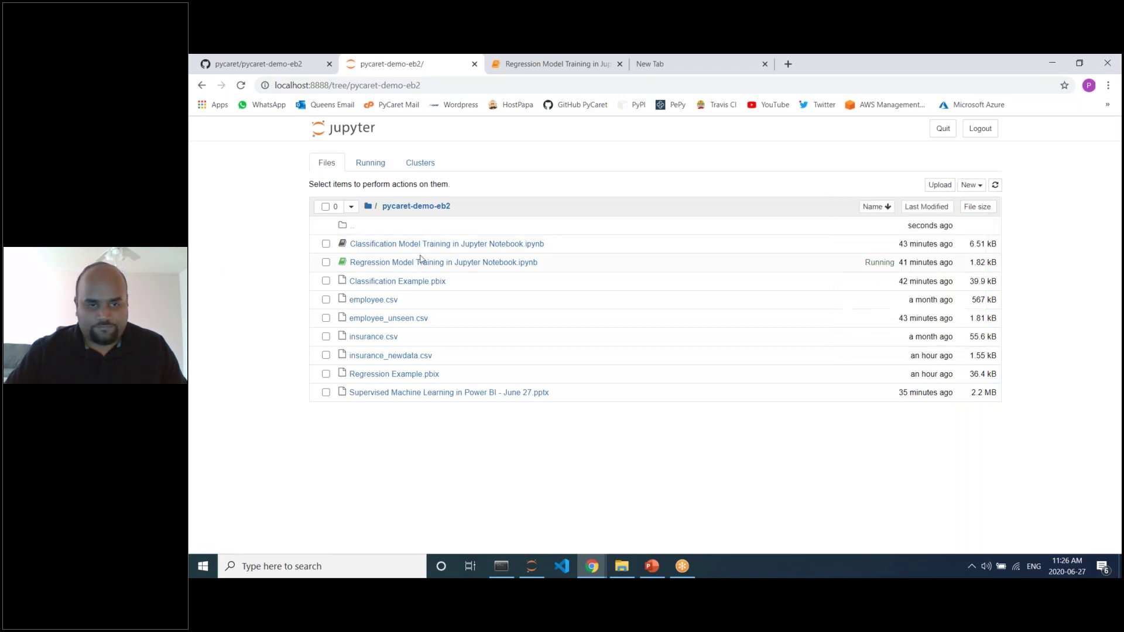
pyautogui.click(454, 263)
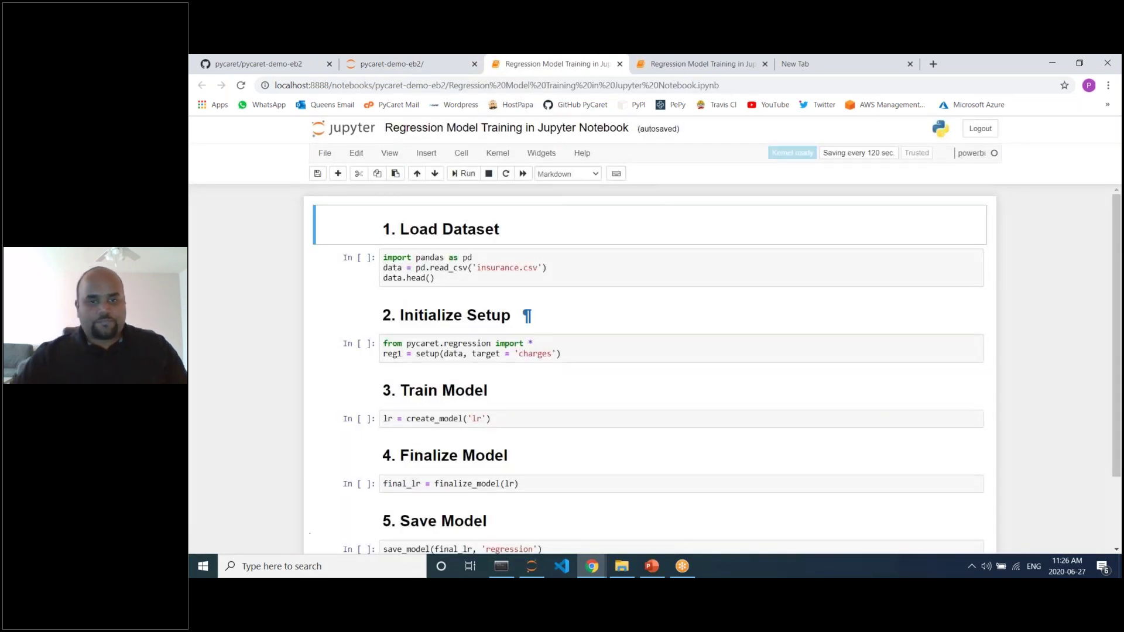
# Step: Highlight the pd.read_csv line and its insurance.csv file name in the Load Dataset cell
pyautogui.scroll(-2, 508, 283)
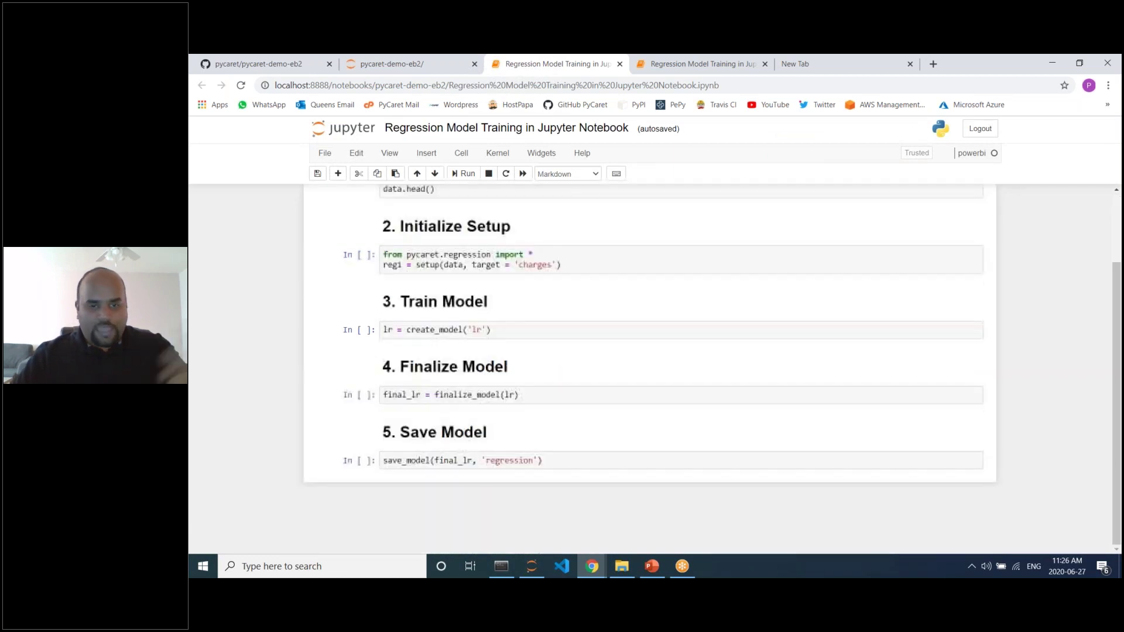
pyautogui.scroll(2, 552, 351)
pyautogui.click(519, 274)
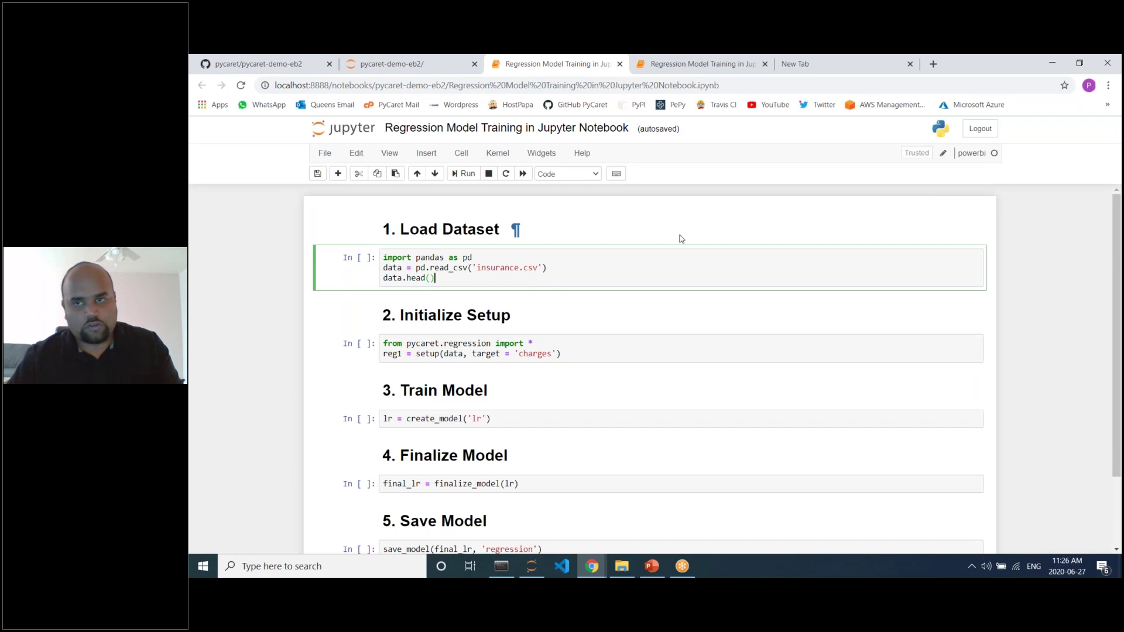
pyautogui.scroll(1, 696, 237)
pyautogui.scroll(2, 695, 237)
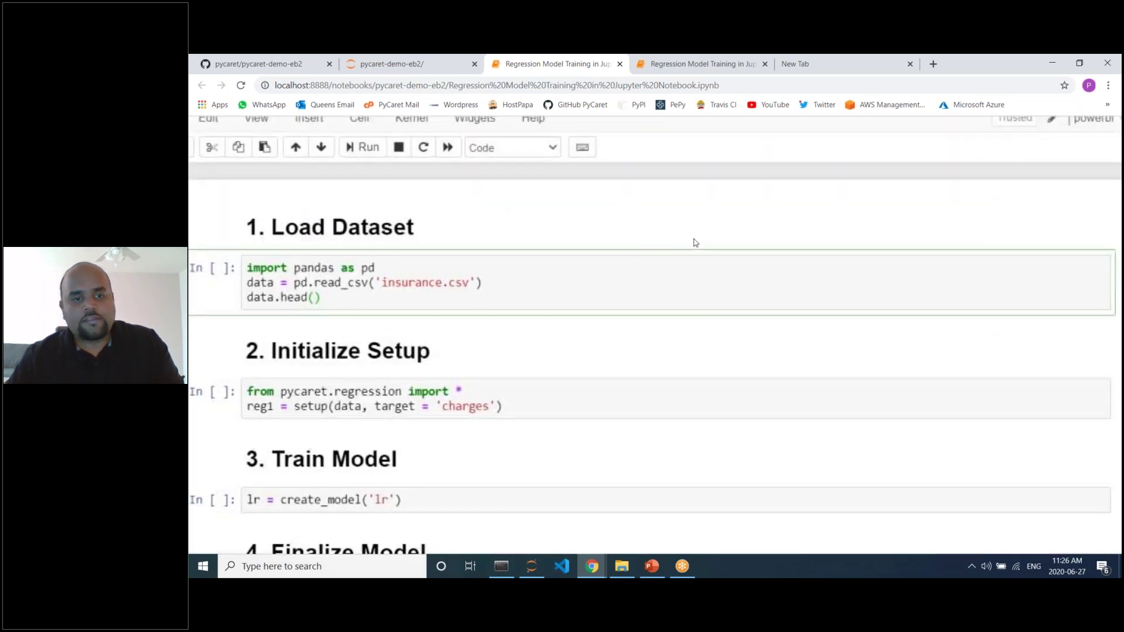
pyautogui.scroll(1, 577, 277)
pyautogui.moveTo(701, 285); pyautogui.dragTo(426, 283)
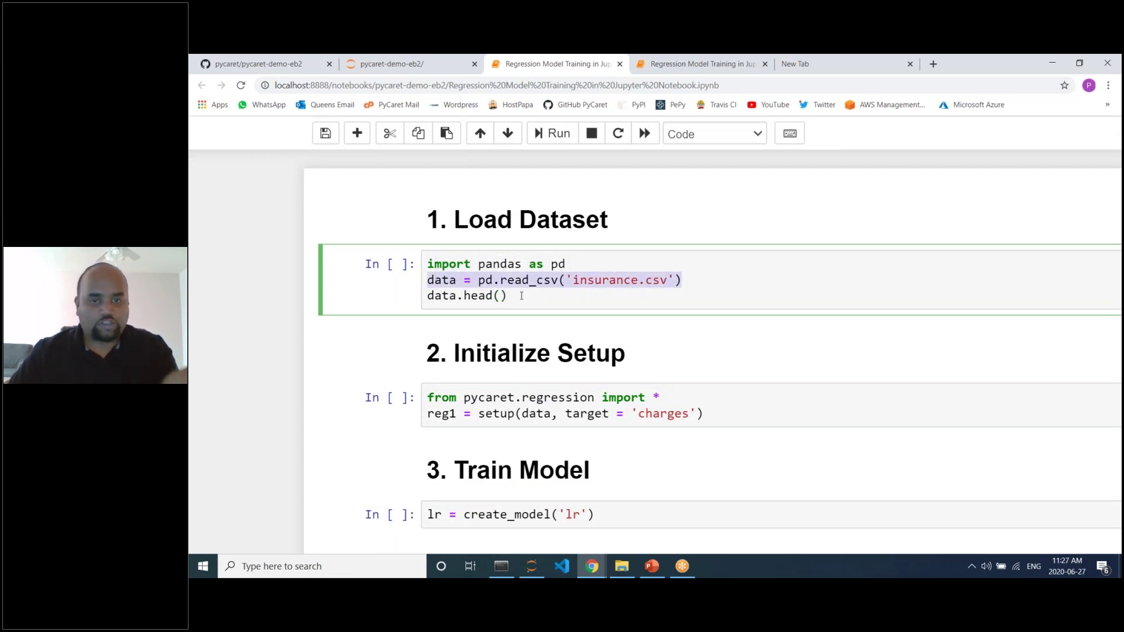
pyautogui.click(521, 295)
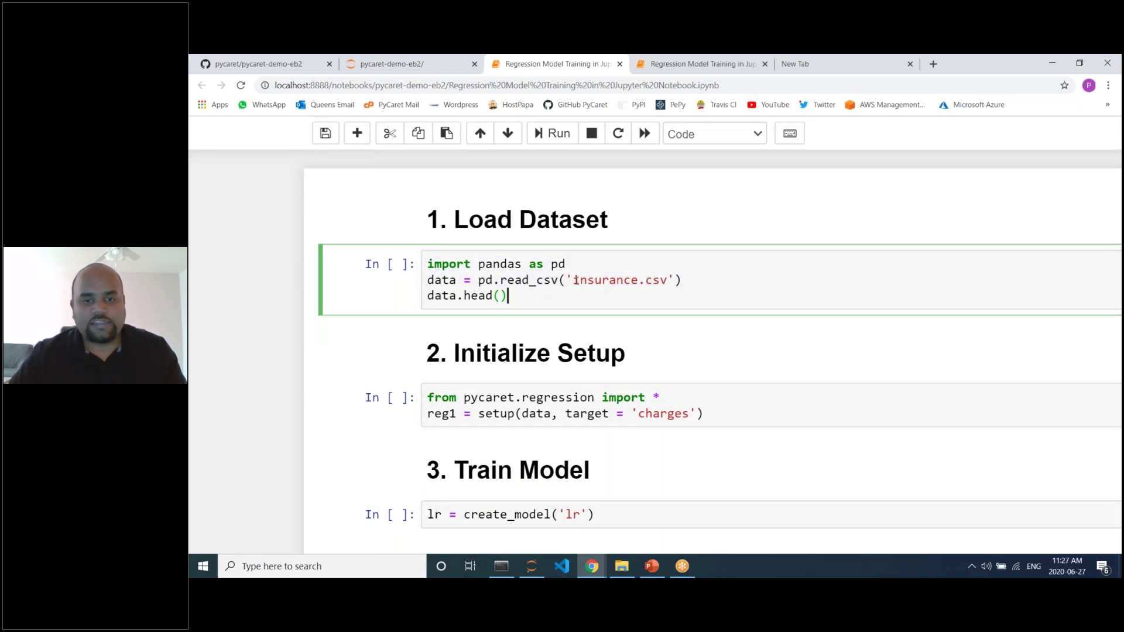
pyautogui.moveTo(574, 280); pyautogui.dragTo(671, 279)
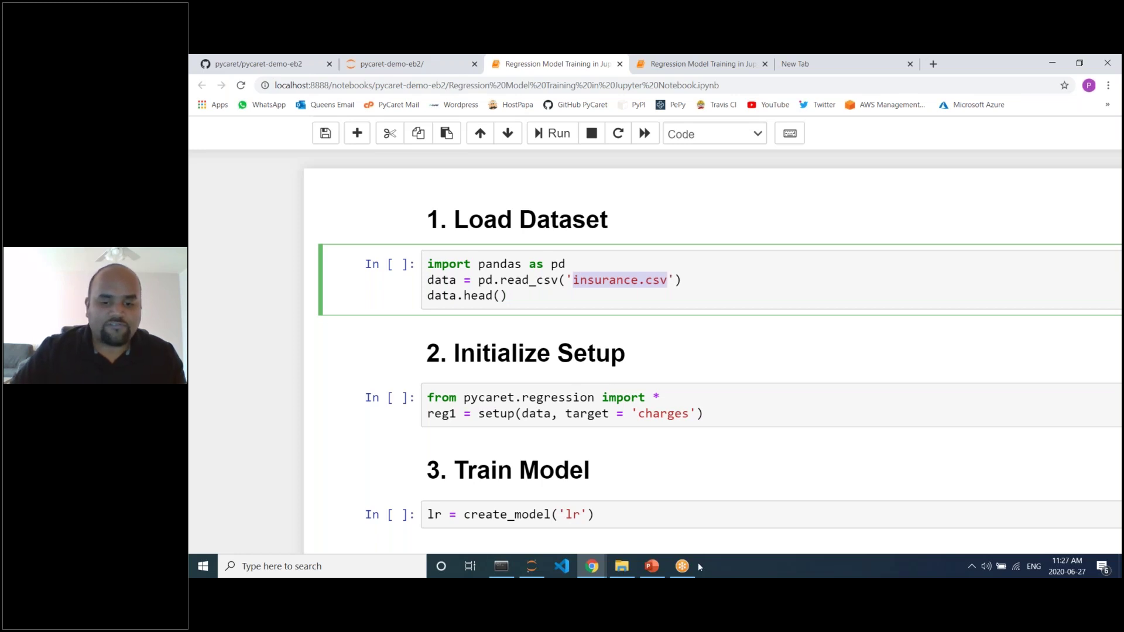
# Step: Switch to File Explorer and locate the insurance file and the classification and regression notebooks in the pycaret-demo-eb2 folder
pyautogui.click(622, 566)
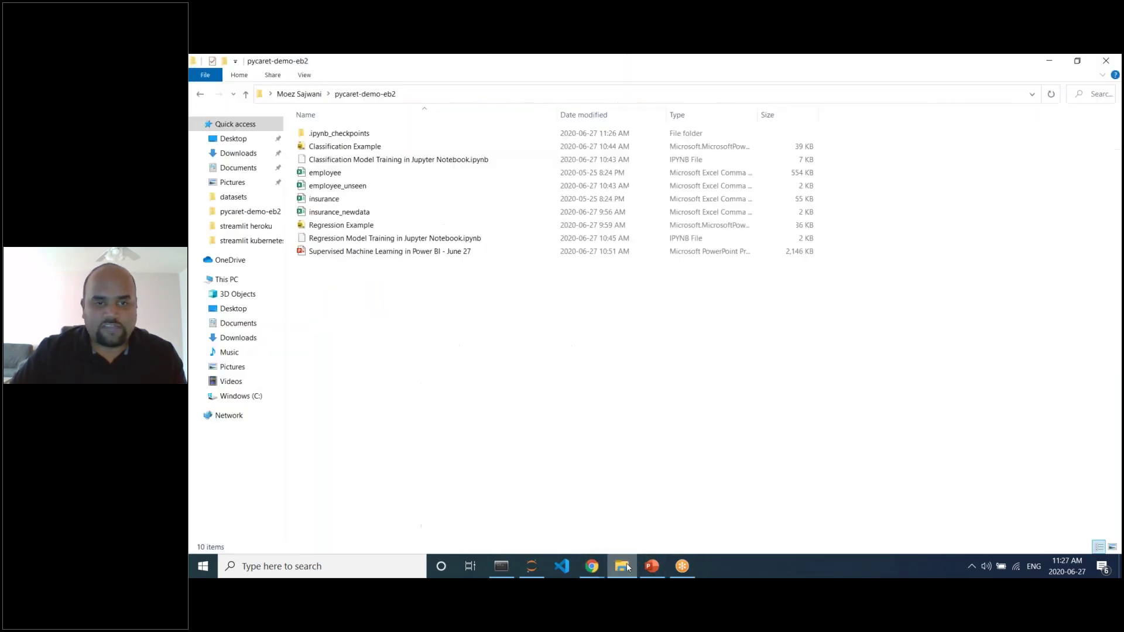
pyautogui.click(342, 202)
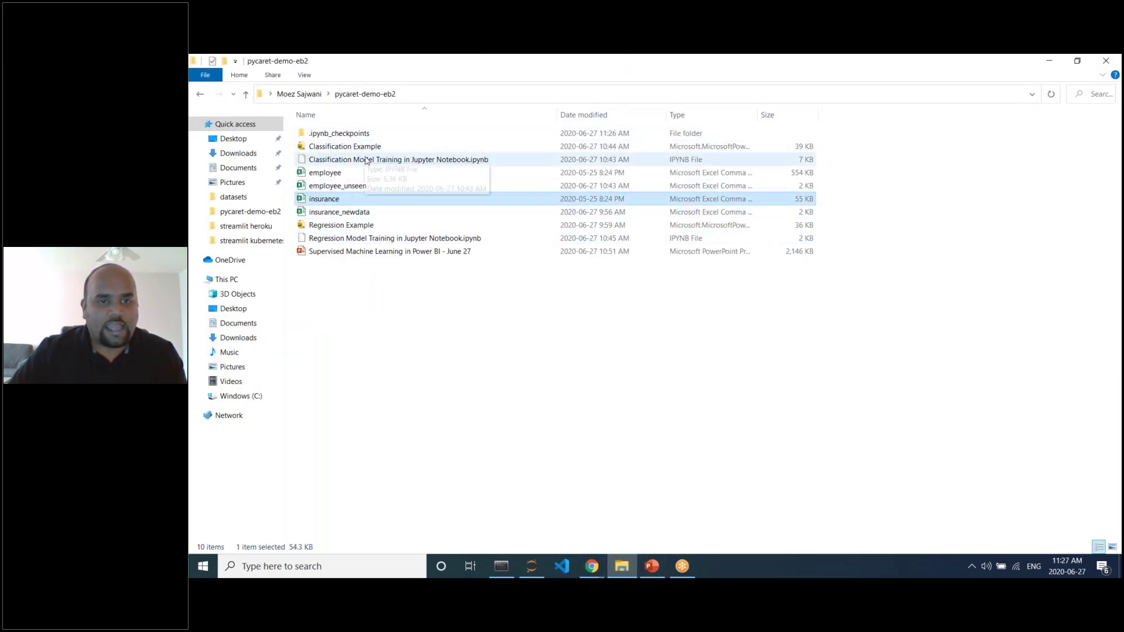
pyautogui.click(479, 163)
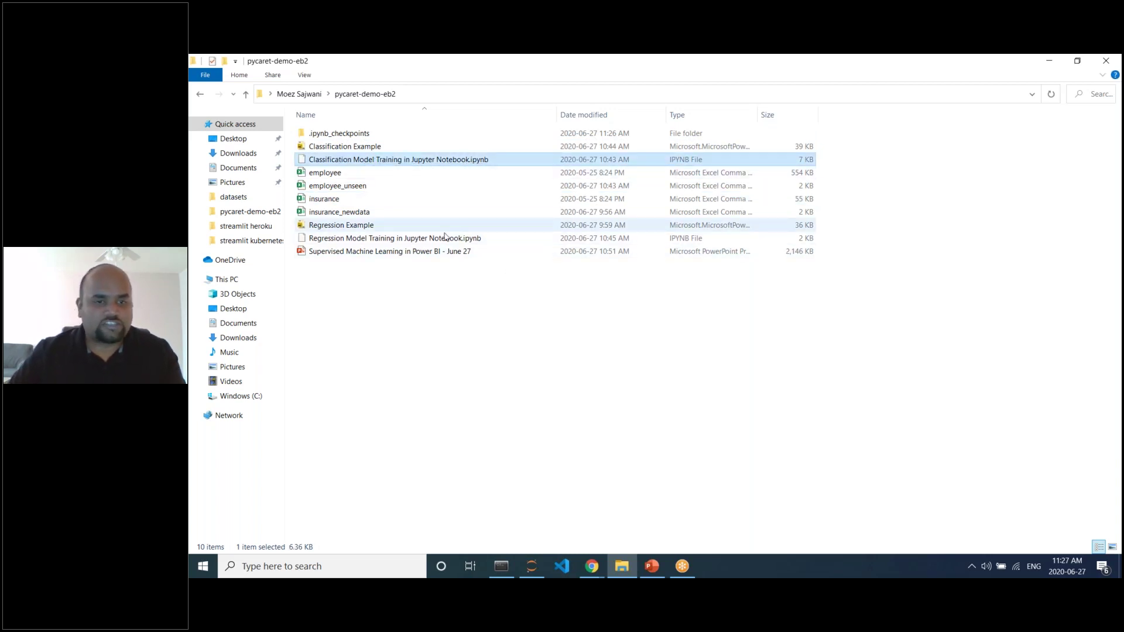
pyautogui.click(470, 241)
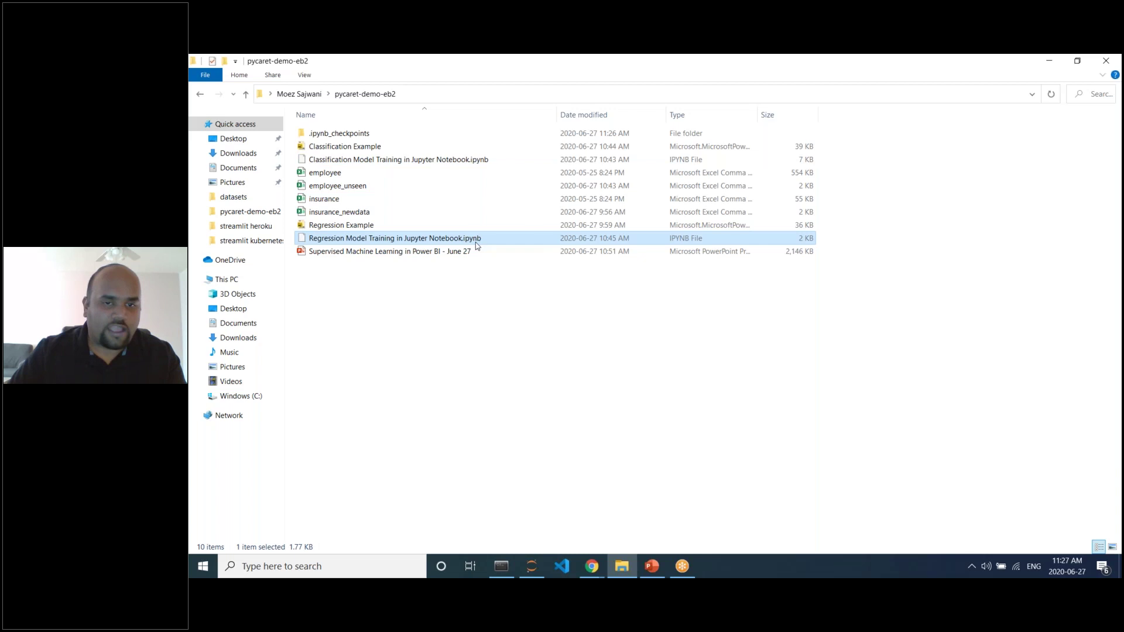
pyautogui.doubleClick(478, 245)
# Step: Back in the Jupyter notebook, highlight the import pandas as pd line in the Load Dataset cell
pyautogui.click(732, 279)
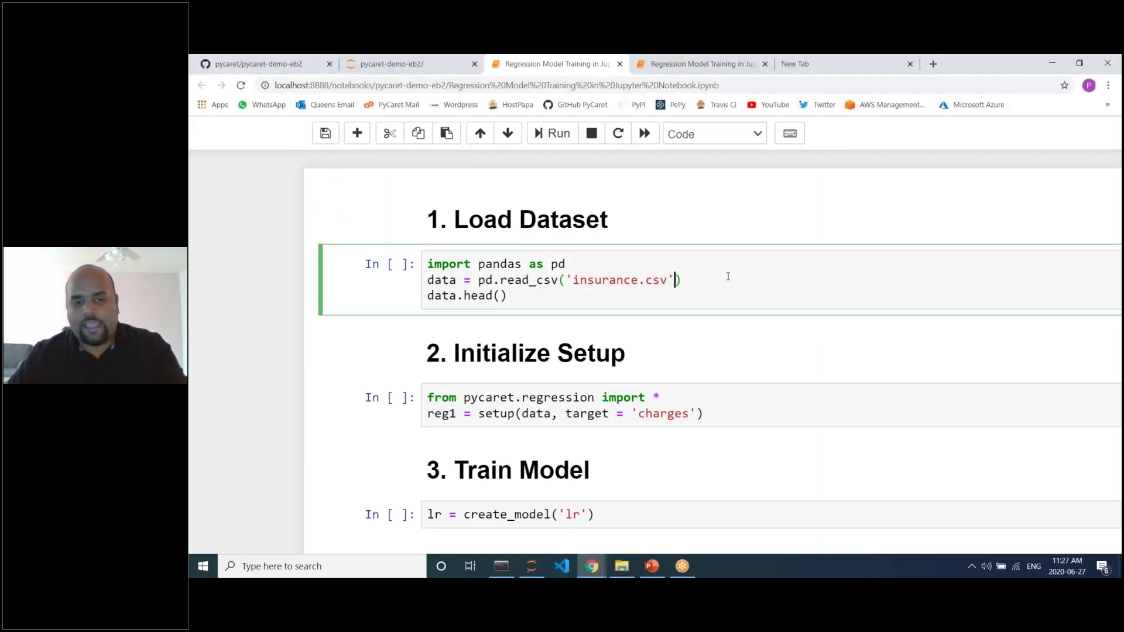
pyautogui.moveTo(695, 261); pyautogui.dragTo(427, 263)
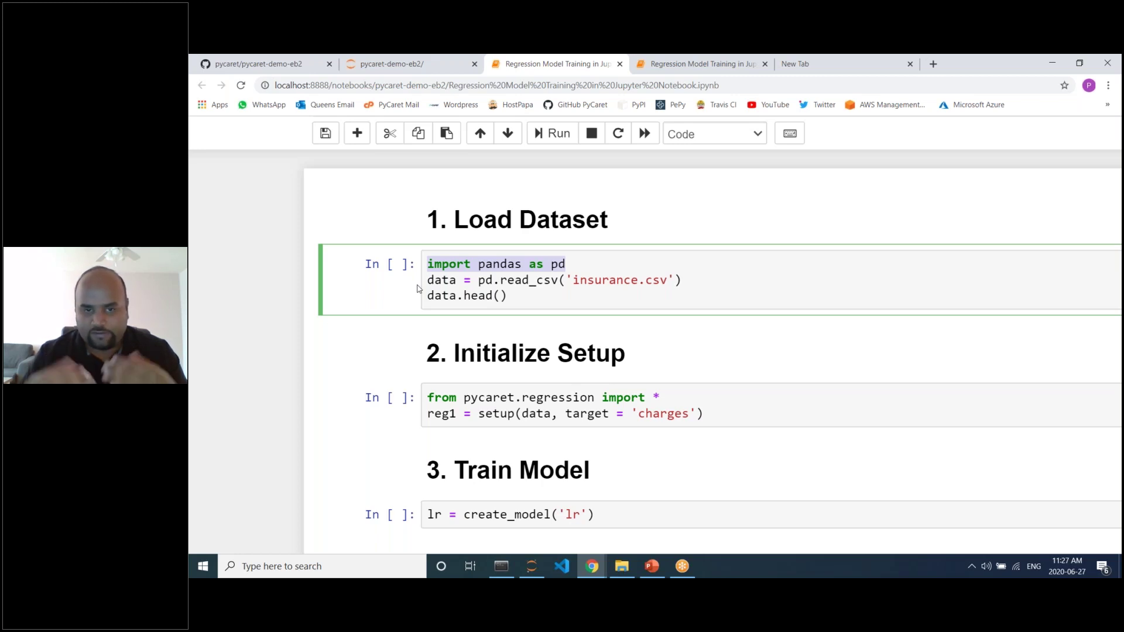
pyautogui.click(586, 264)
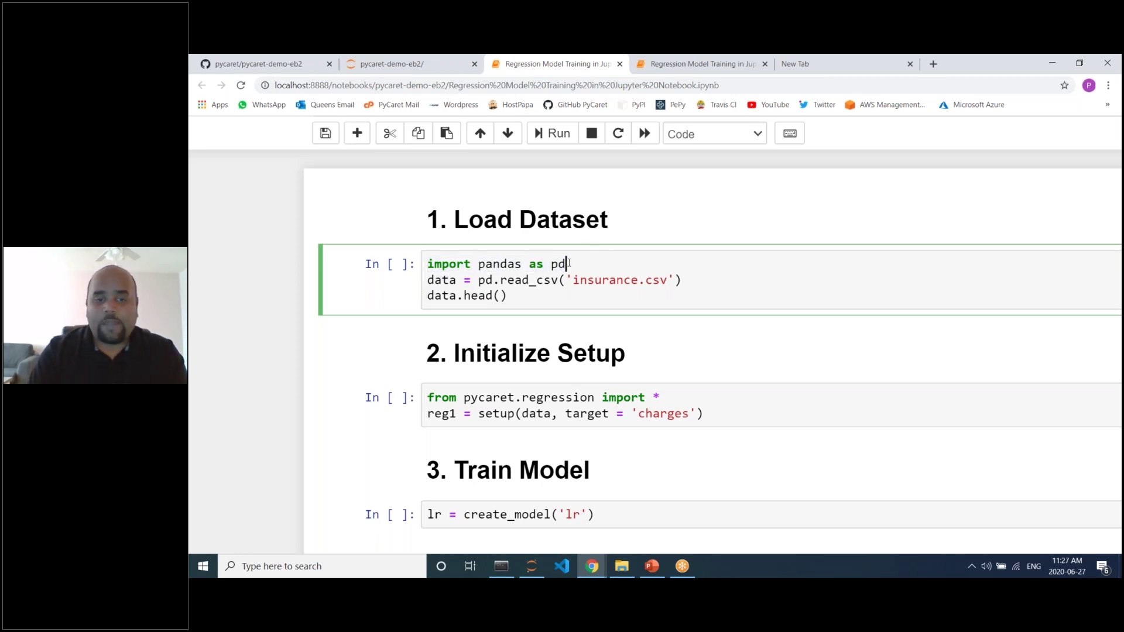
pyautogui.press('Escape')
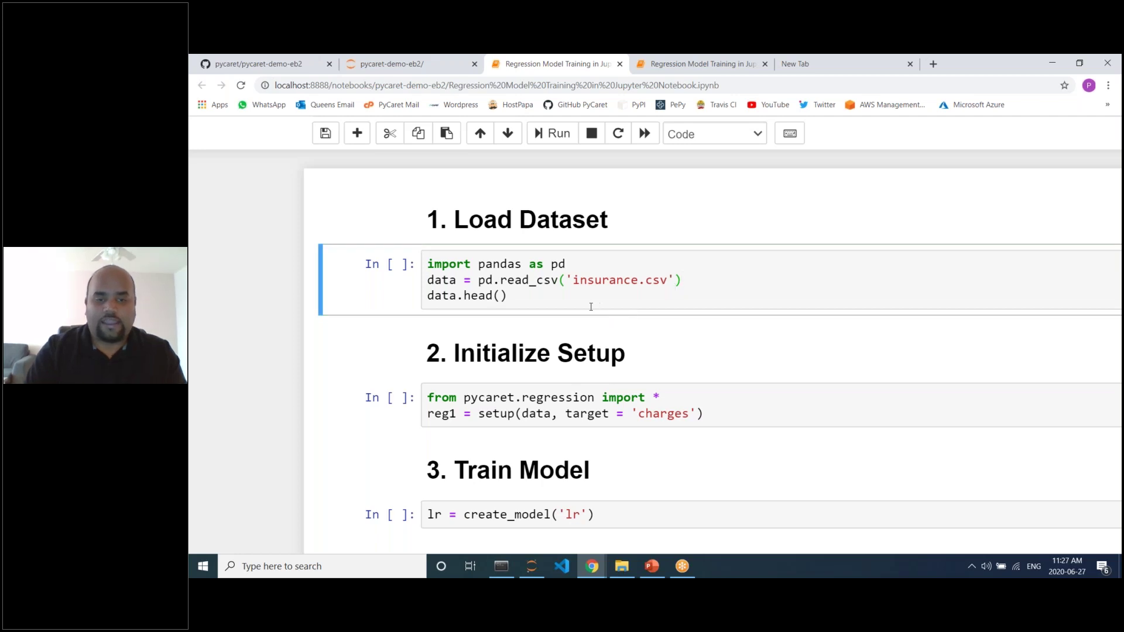
# Step: Run the Load Dataset cell to read insurance.csv and preview its first rows with data.head()
pyautogui.click(509, 298)
pyautogui.hotkey('shift', 'Return')
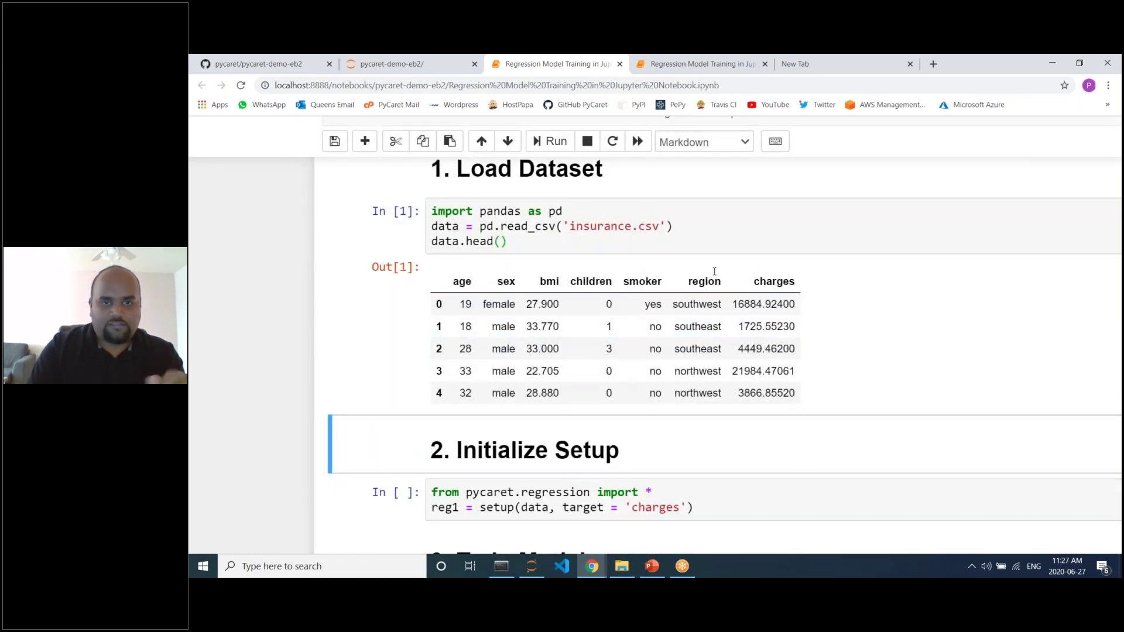
pyautogui.scroll(-1, 714, 271)
pyautogui.scroll(2, 726, 273)
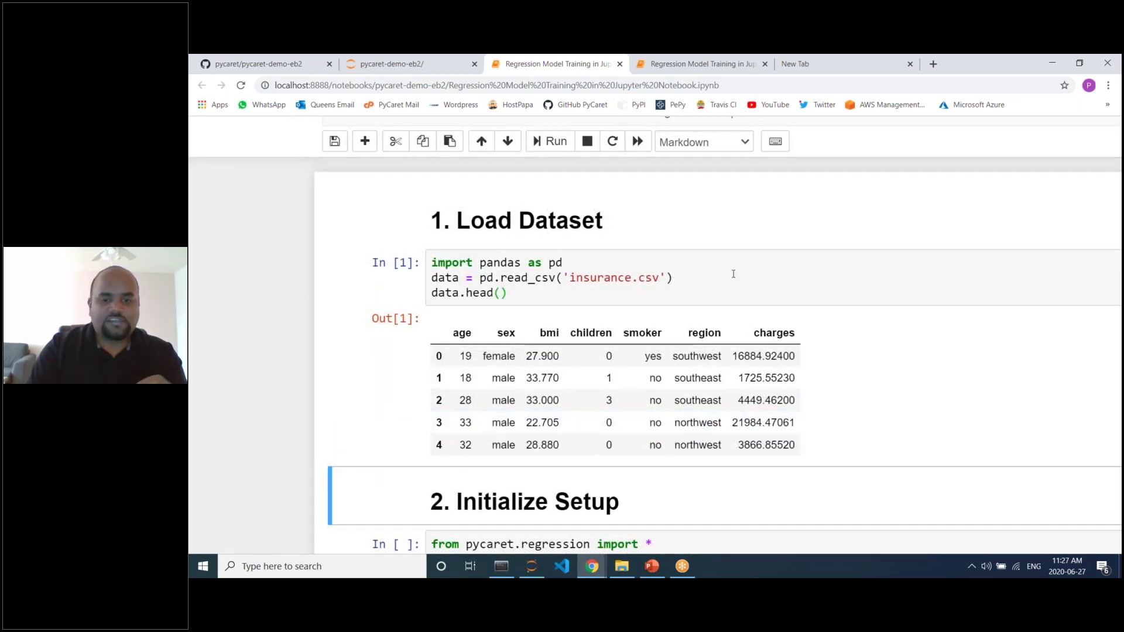
pyautogui.scroll(-3, 733, 274)
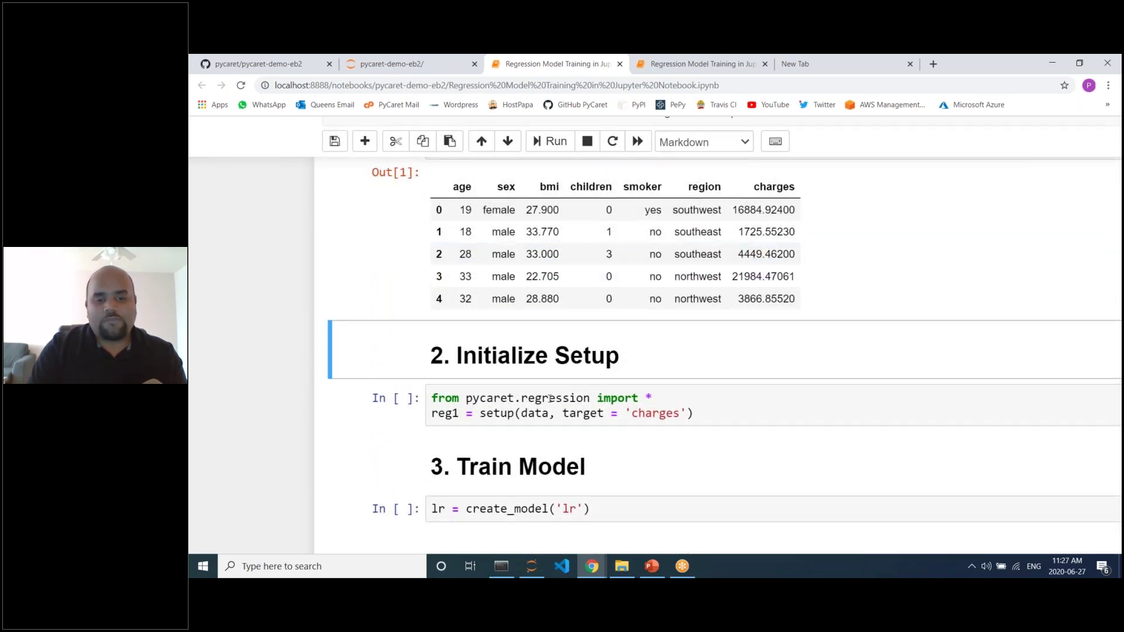
# Step: Highlight pycaret.regression in the Initialize Setup cell and the charges column heading in the dataset preview
pyautogui.moveTo(466, 401); pyautogui.dragTo(587, 400)
pyautogui.click(648, 416)
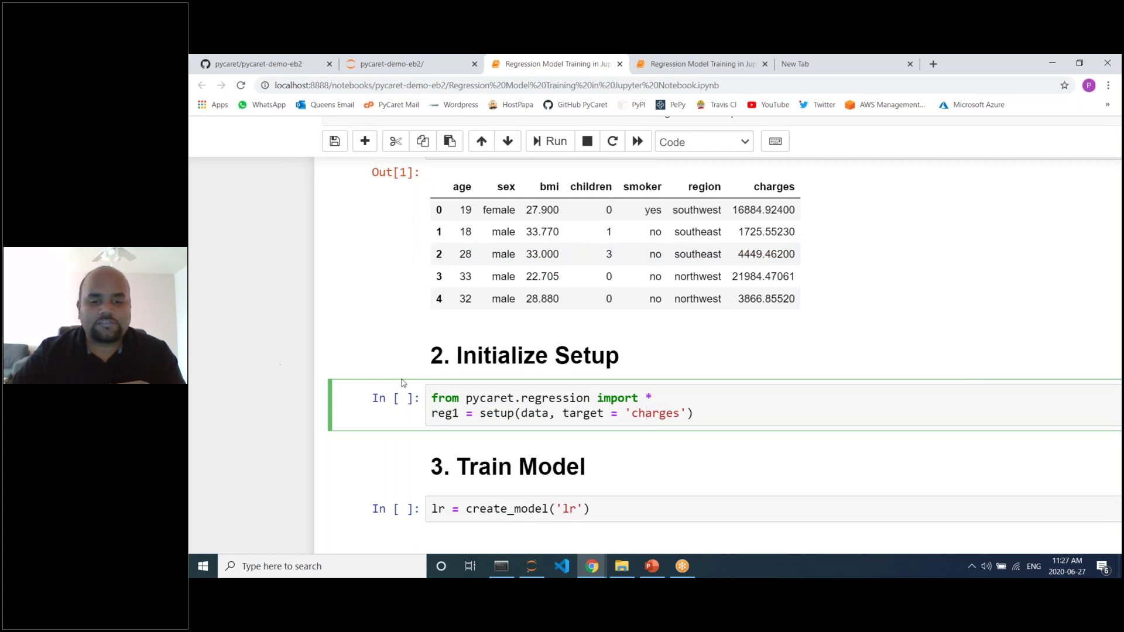
pyautogui.scroll(3, 498, 314)
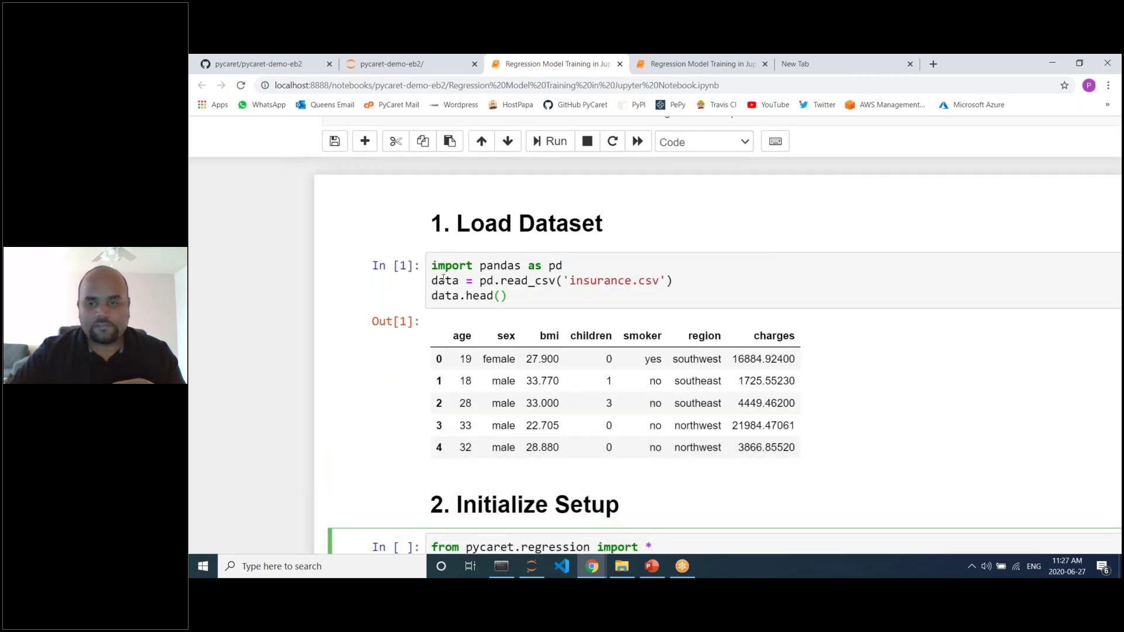
pyautogui.moveTo(799, 455); pyautogui.dragTo(806, 350)
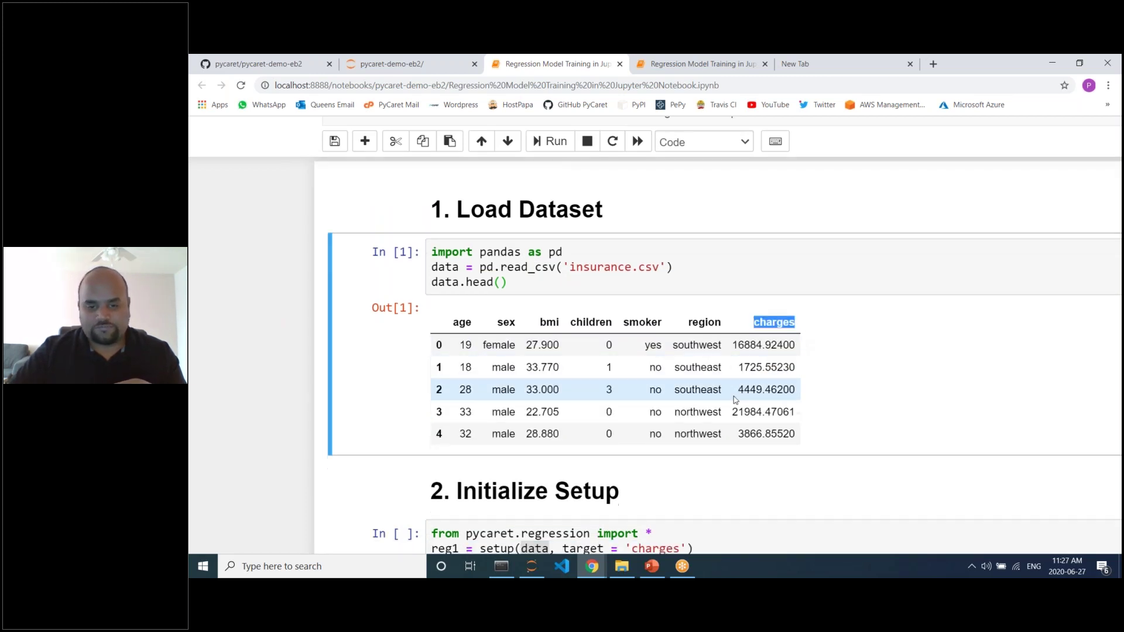
pyautogui.scroll(-2, 811, 410)
# Step: Run the Initialize Setup cell to set up PyCaret regression on data with 'charges' as the target
pyautogui.click(814, 424)
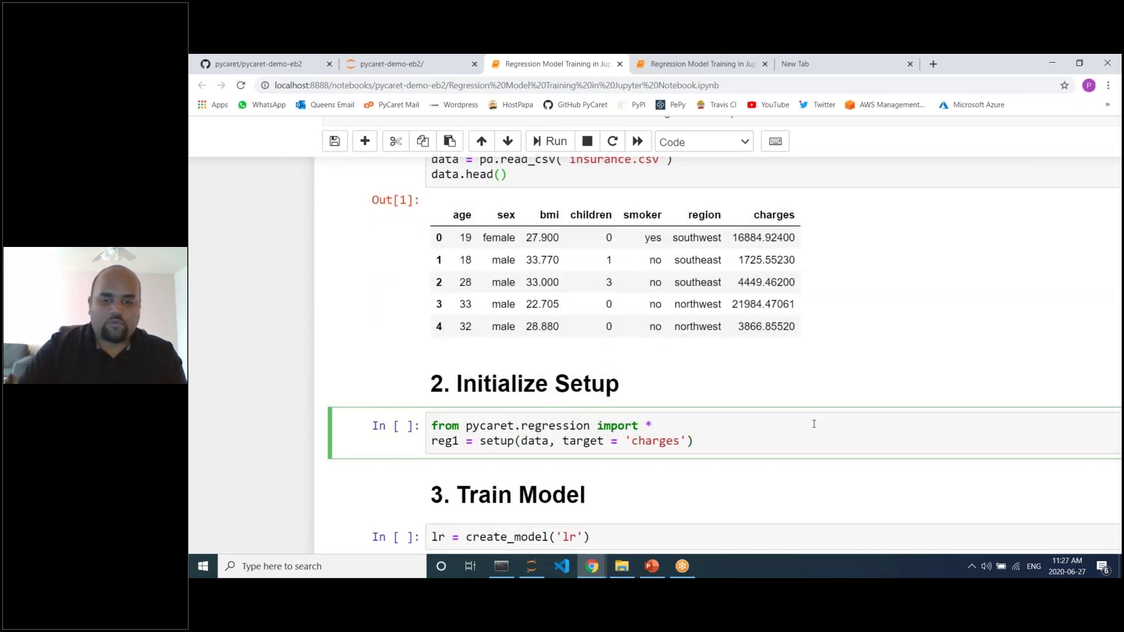
pyautogui.press('Down')
pyautogui.press('Right')
pyautogui.press('Right')
pyautogui.press('Right')
pyautogui.press('Right')
pyautogui.press('Right')
pyautogui.press('Right')
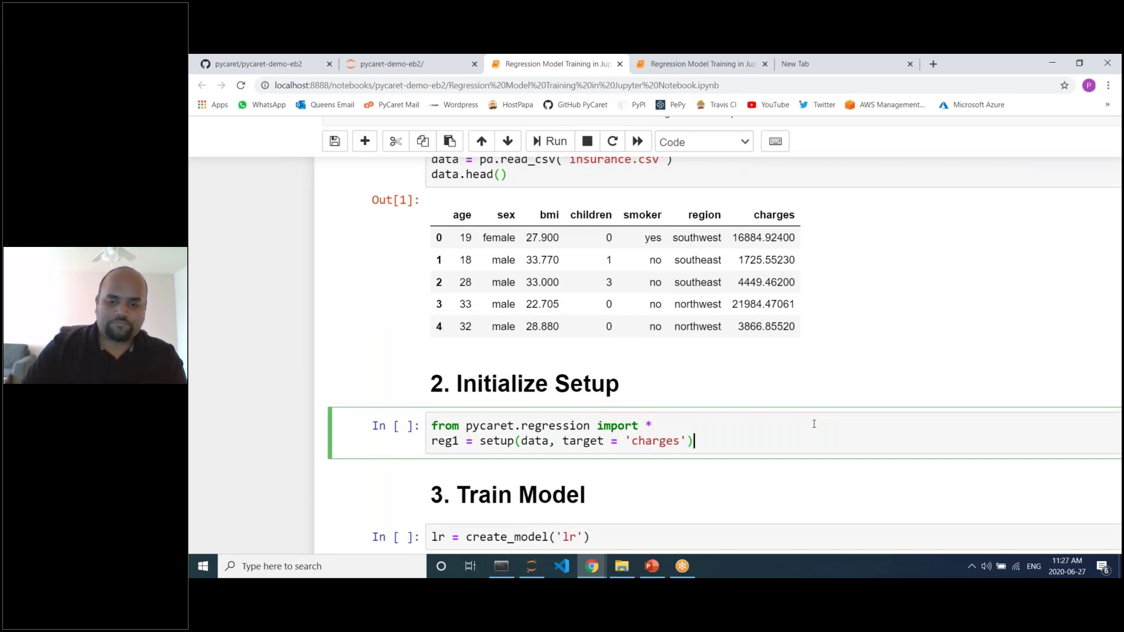
pyautogui.hotkey('shift', 'Return')
pyautogui.hotkey('ctrl', '-')
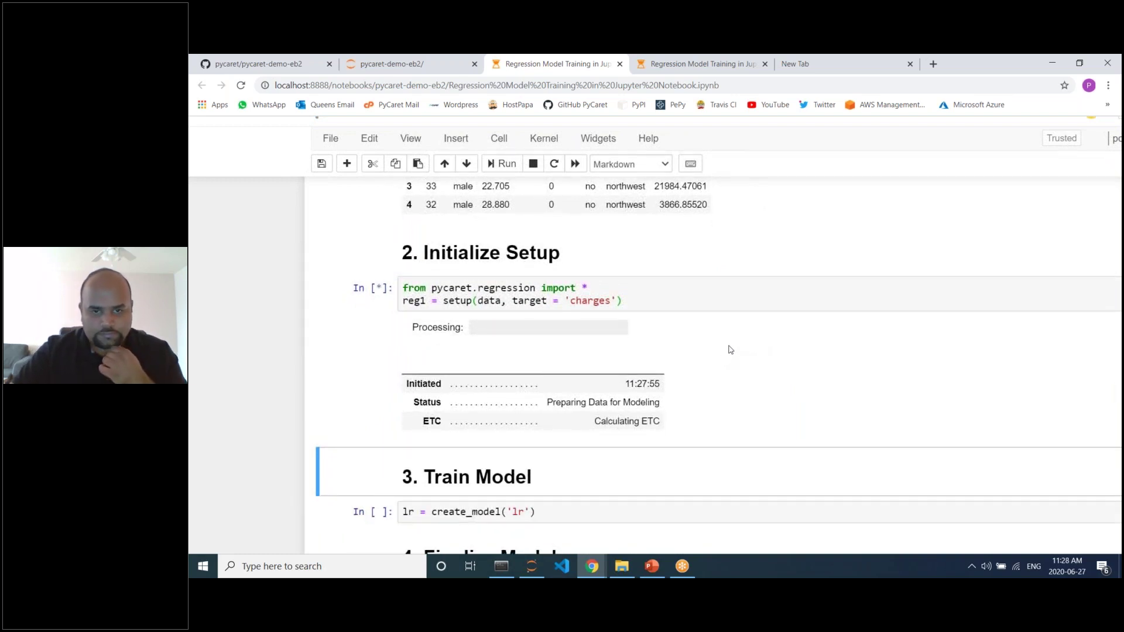
# Step: Check the inferred data types against the dataset preview and accept them to continue the setup
pyautogui.scroll(3, 586, 305)
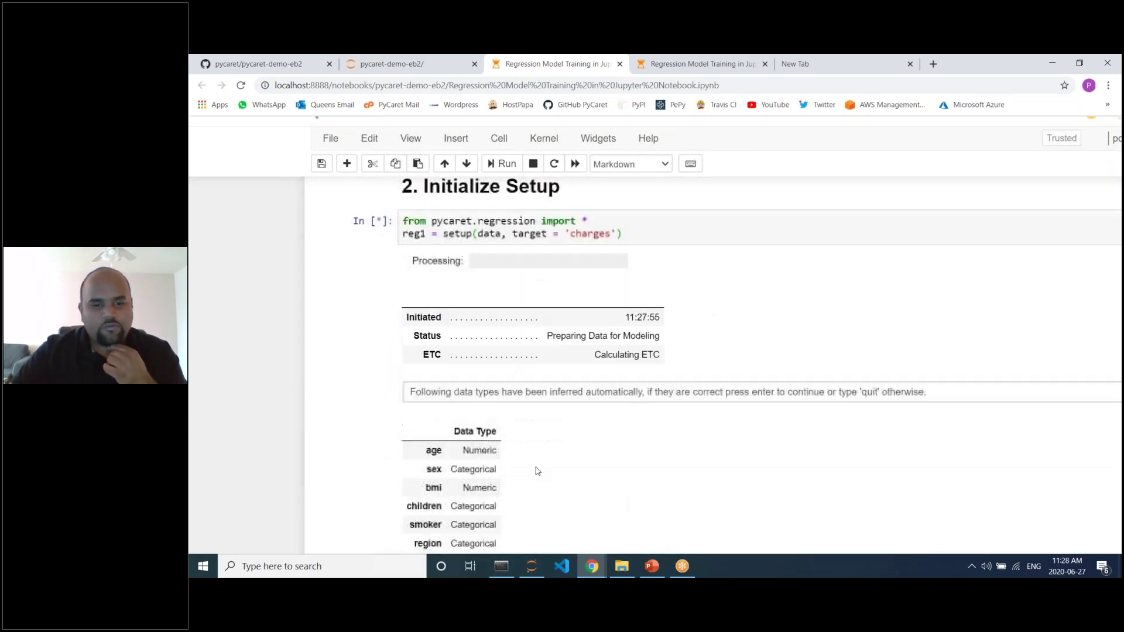
pyautogui.scroll(-2, 483, 433)
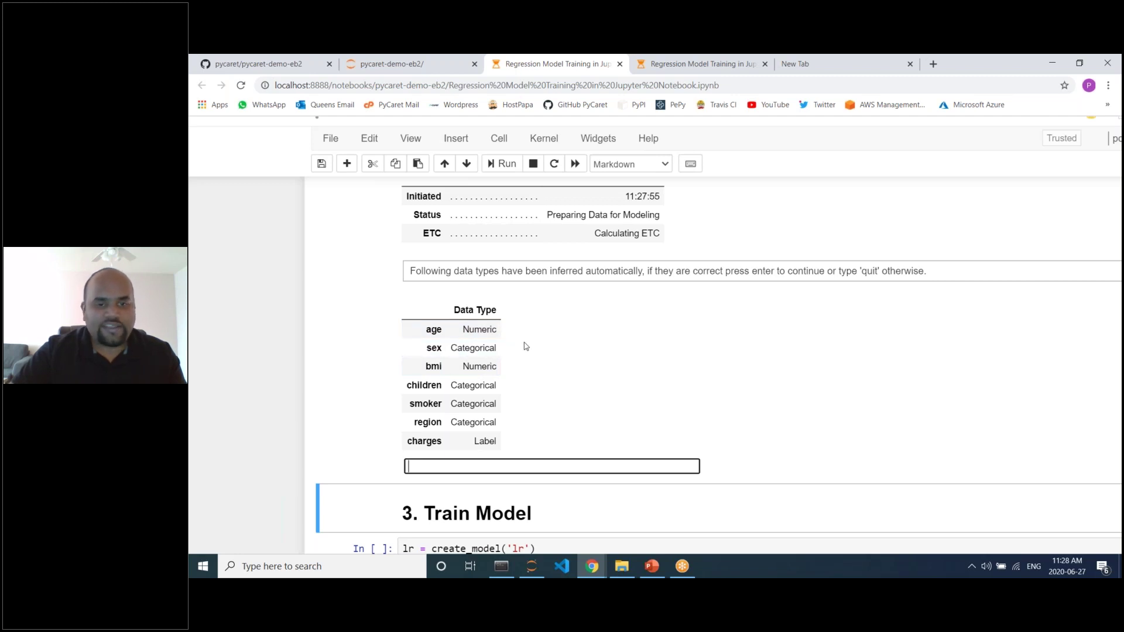
pyautogui.scroll(5, 520, 347)
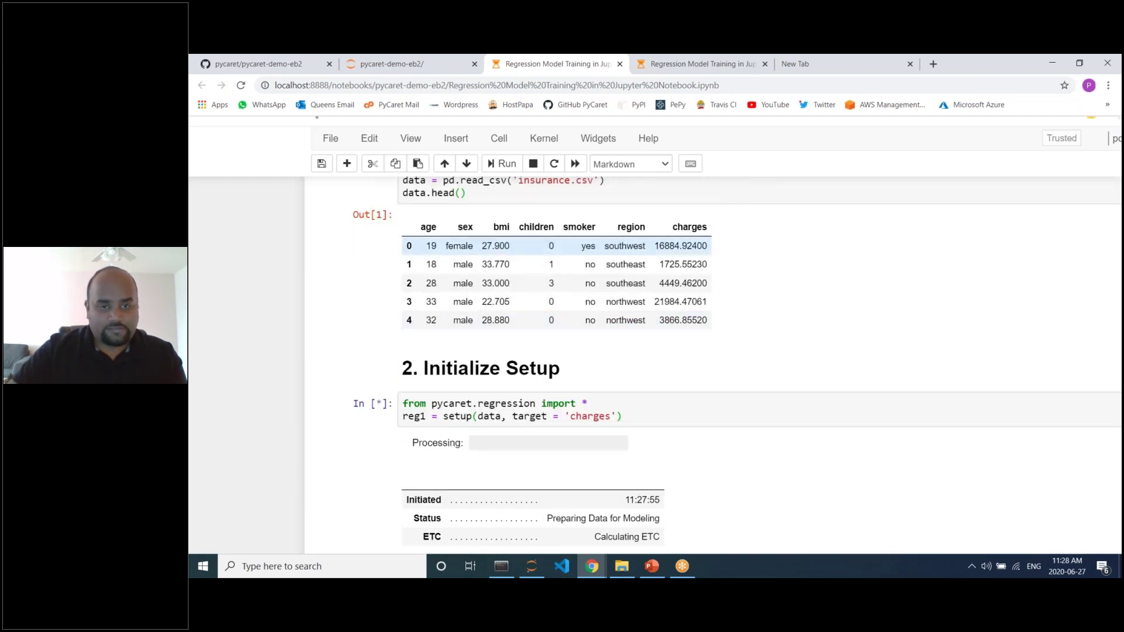
pyautogui.scroll(-6, 496, 417)
pyautogui.scroll(5, 497, 417)
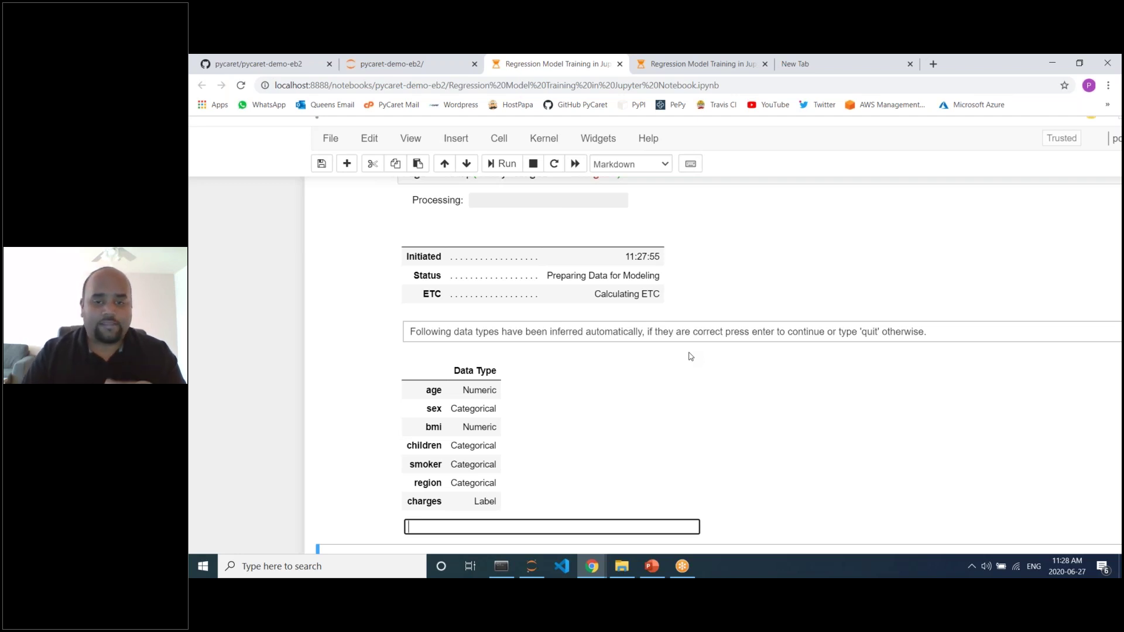
pyautogui.press('Return')
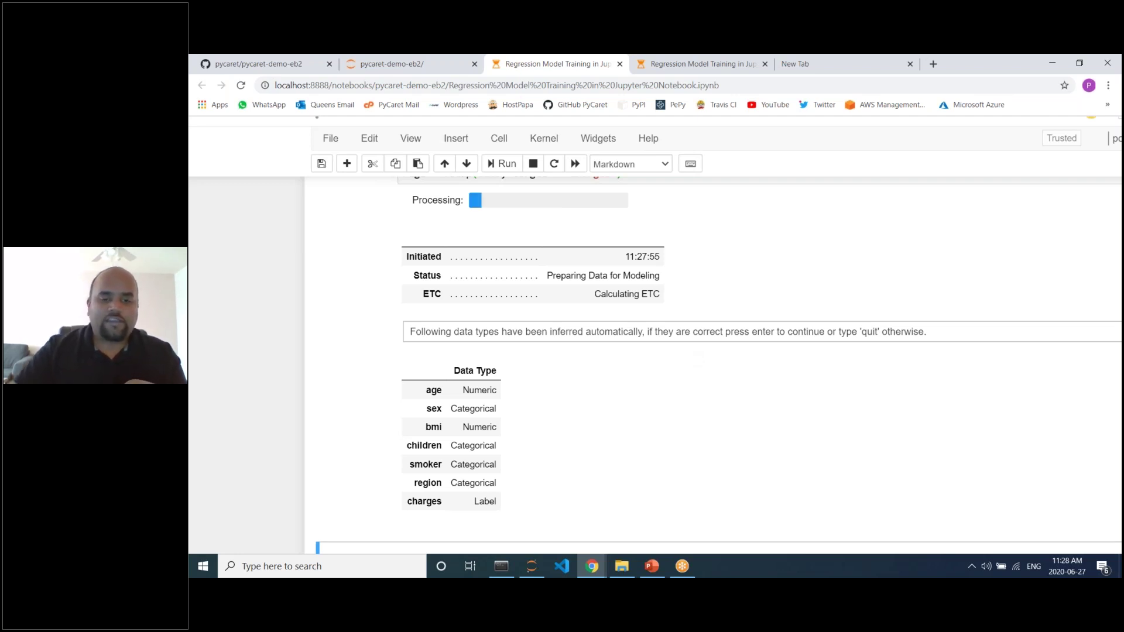
# Step: Look through the setup summary's preprocessing options down to the Train Model section, and return to the dataset preview
pyautogui.scroll(-4, 621, 388)
pyautogui.scroll(-5, 620, 388)
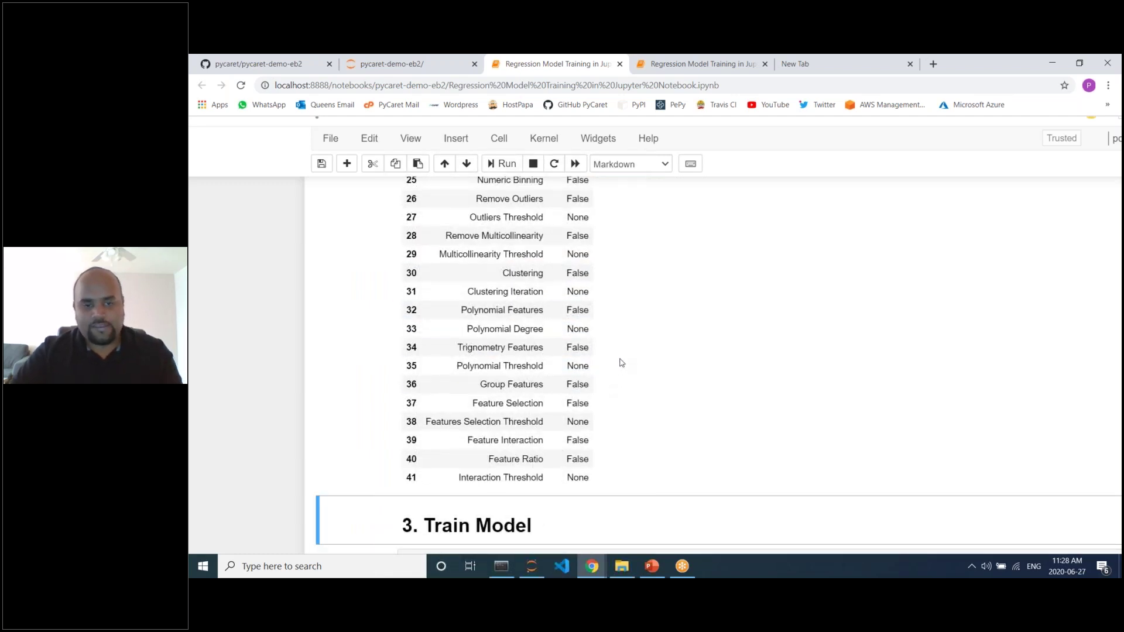
pyautogui.scroll(-2, 622, 363)
pyautogui.hotkey('ctrl', '-')
pyautogui.hotkey('ctrl', '-')
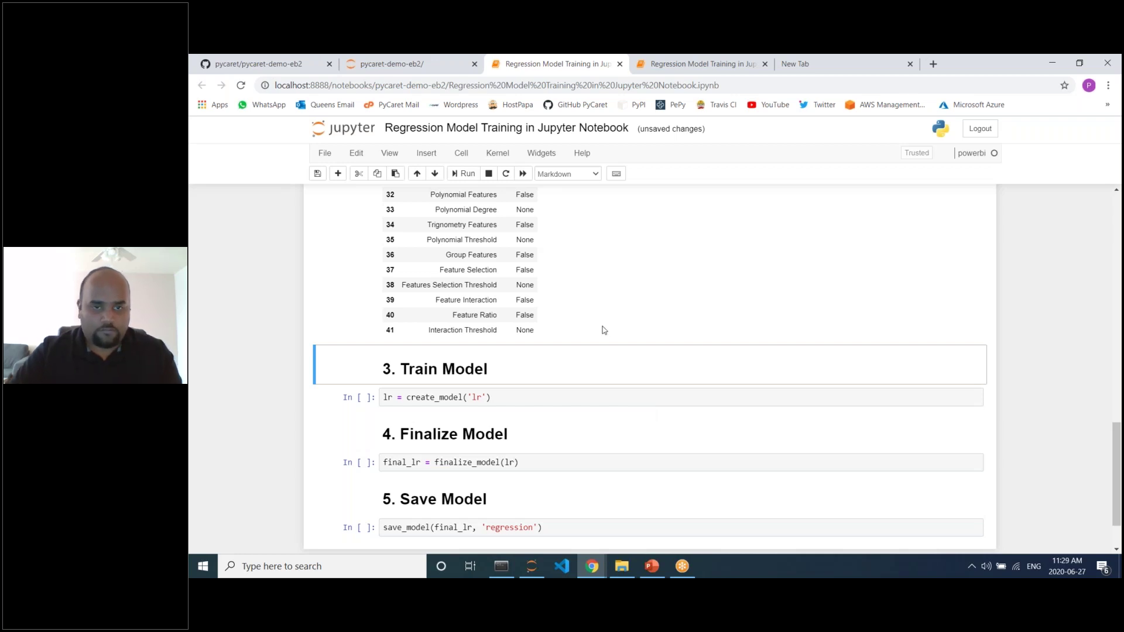
pyautogui.scroll(1, 655, 332)
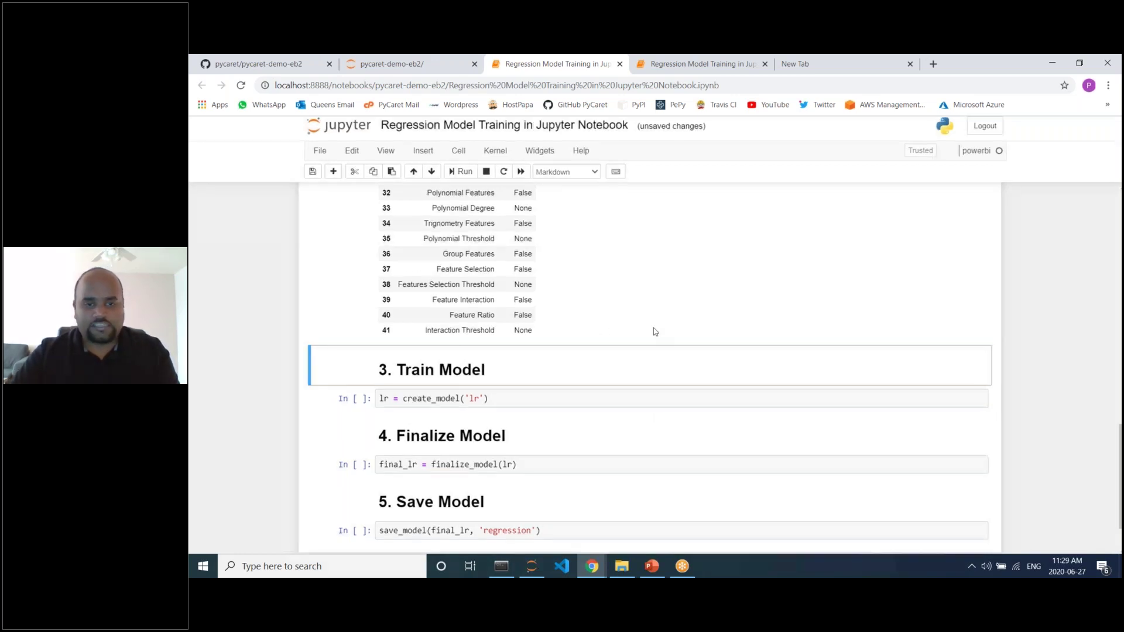
pyautogui.scroll(3, 655, 332)
pyautogui.scroll(8, 669, 337)
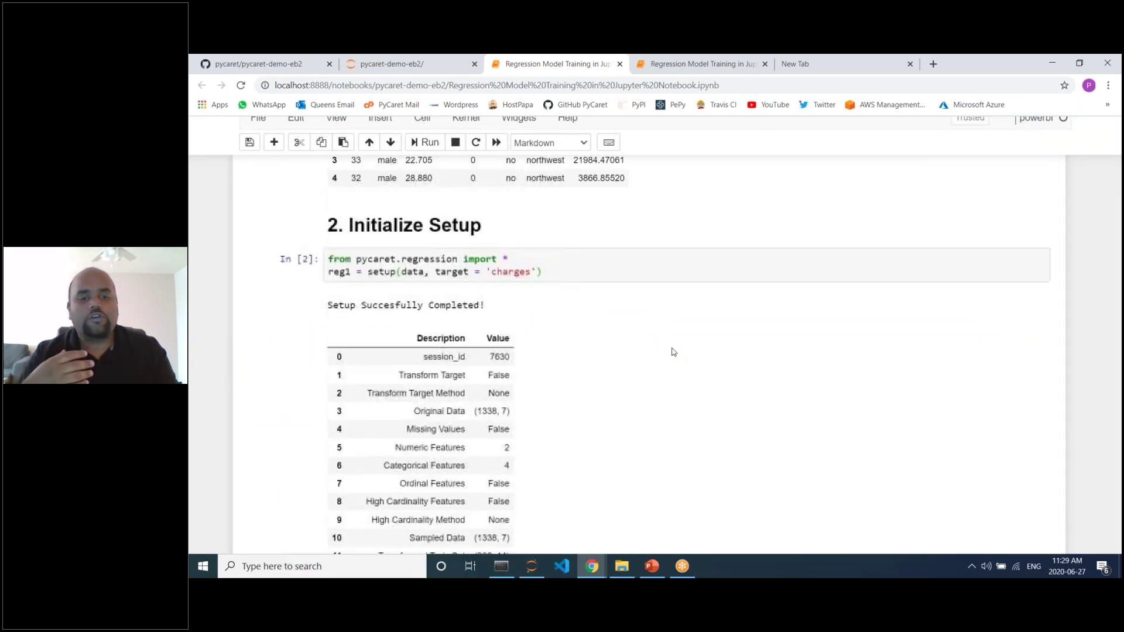
pyautogui.scroll(4, 673, 352)
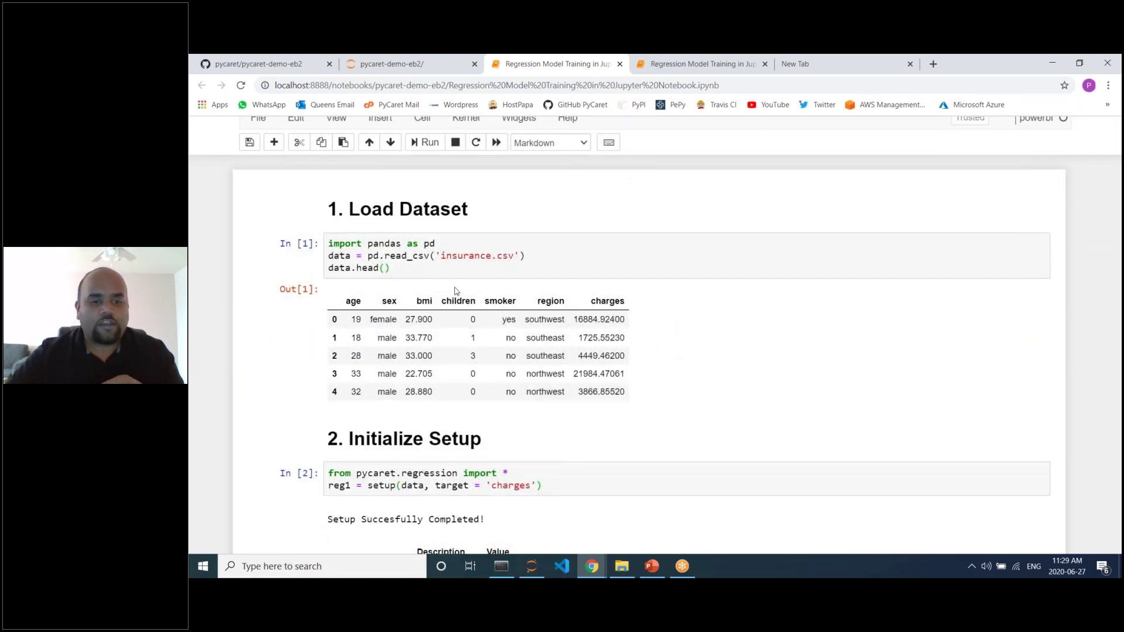
# Step: Examine the dataset preview, the setup call and the feature and train/test set entries in the setup summary
pyautogui.click(387, 320)
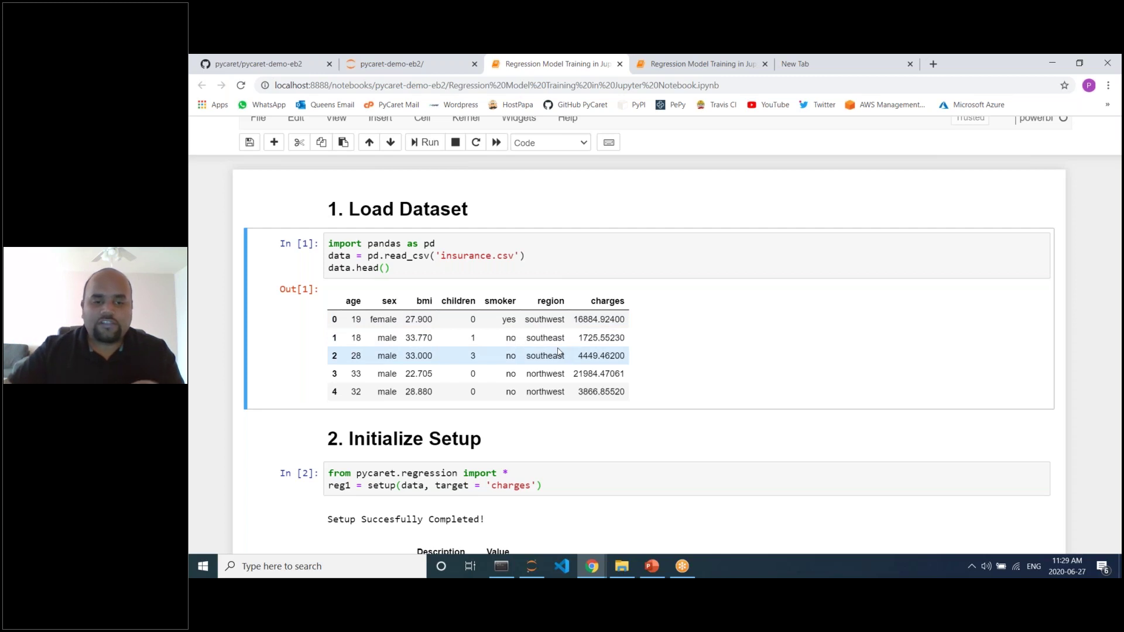
pyautogui.click(562, 473)
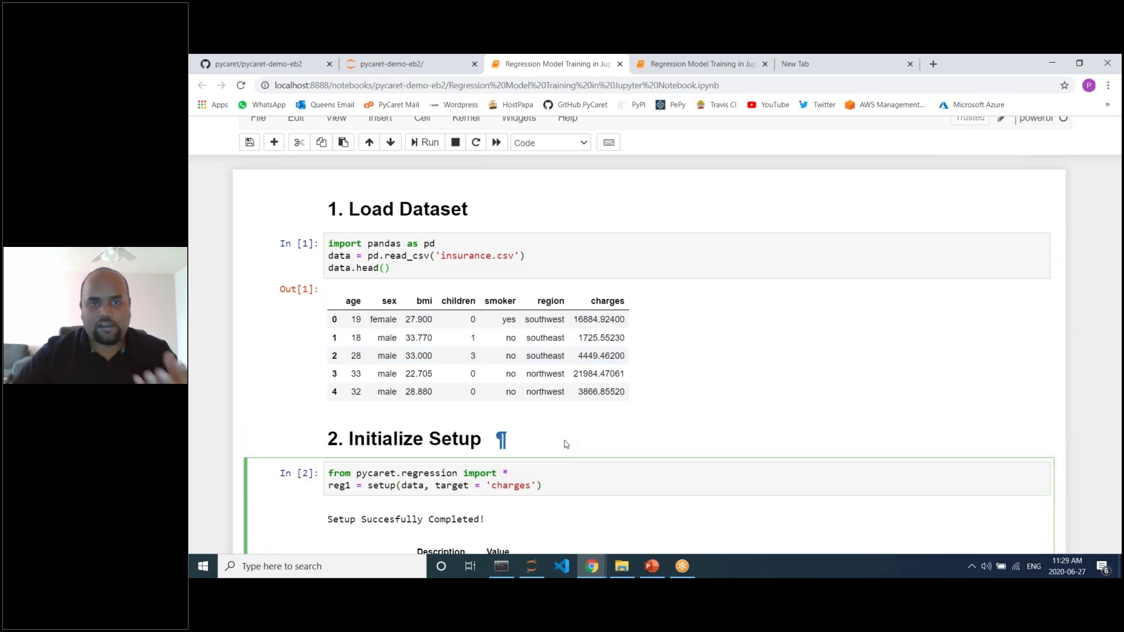
pyautogui.scroll(-1, 603, 432)
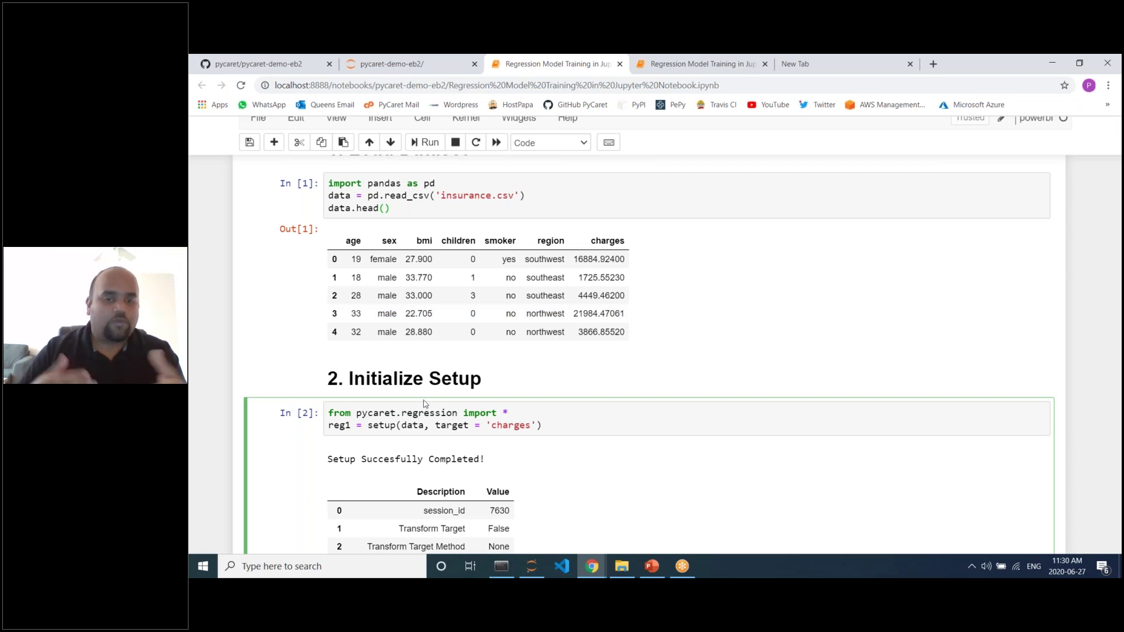
pyautogui.scroll(-8, 591, 386)
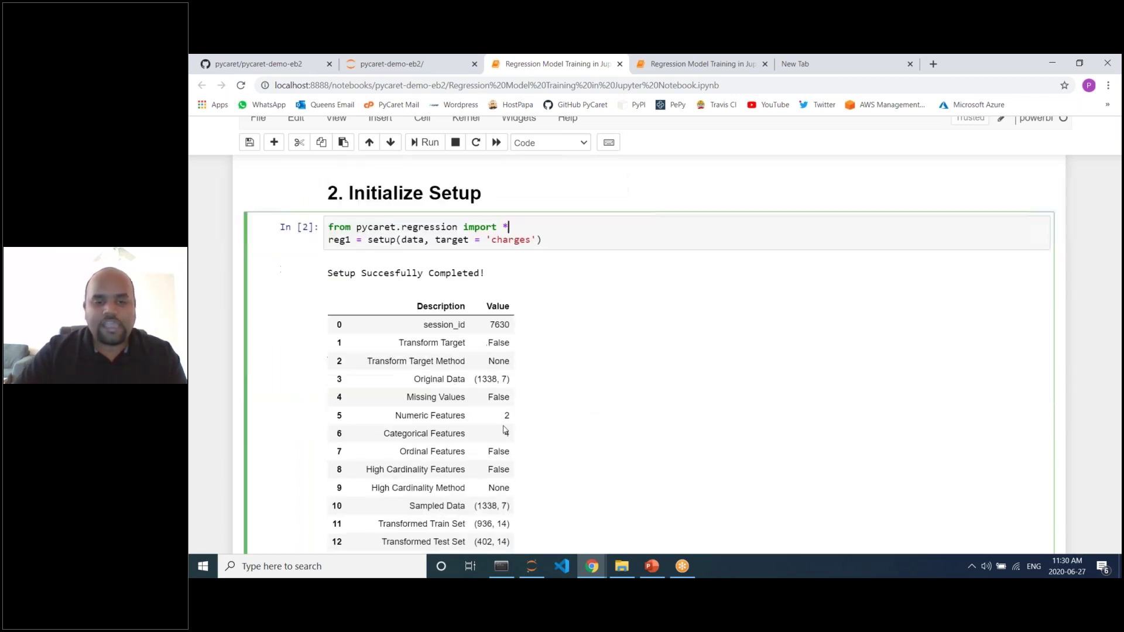
pyautogui.scroll(-8, 591, 386)
# Step: Go to the Train Model cell and highlight the 'lr' argument of create_model at a larger page zoom
pyautogui.click(535, 414)
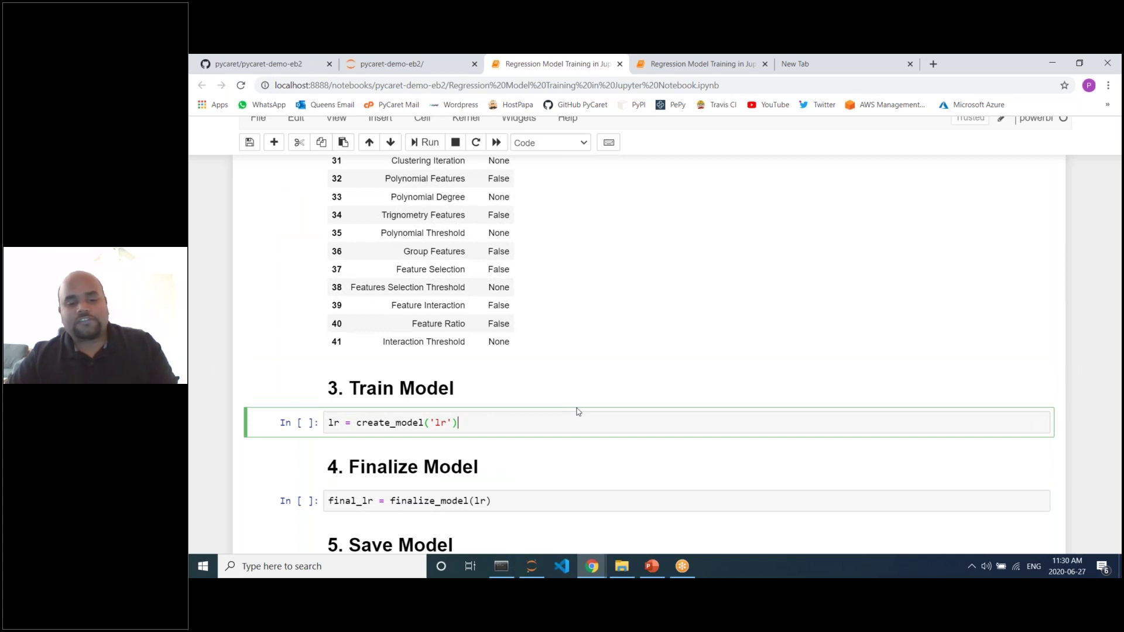
pyautogui.hotkey('ctrl', '+')
pyautogui.hotkey('ctrl', '+')
pyautogui.hotkey('ctrl', '+')
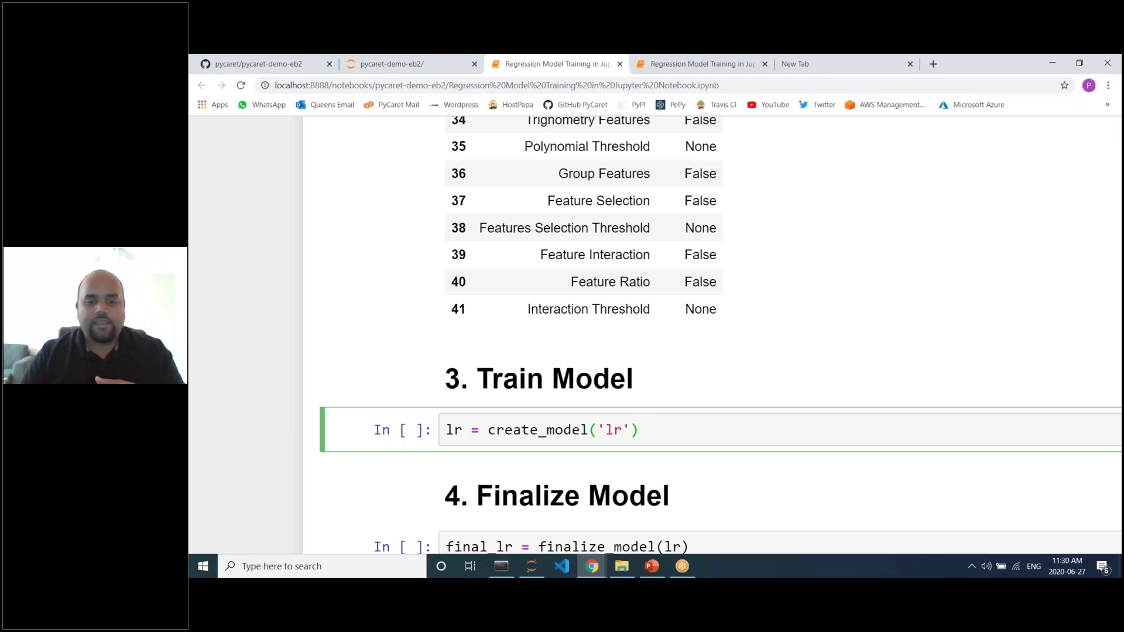
pyautogui.click(610, 430)
pyautogui.doubleClick(610, 431)
pyautogui.click(612, 430)
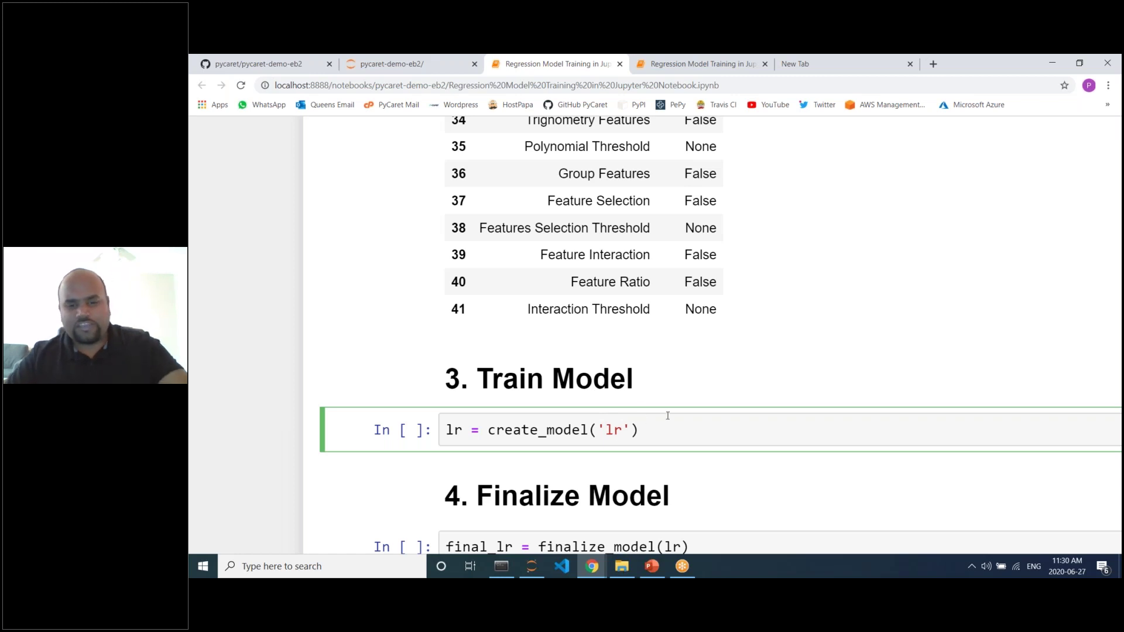
# Step: Open the create_model documentation from the Train Model cell, look through the list of supported estimators, and close it
pyautogui.hotkey('shift', 'Tab')
pyautogui.hotkey('ctrl', '-')
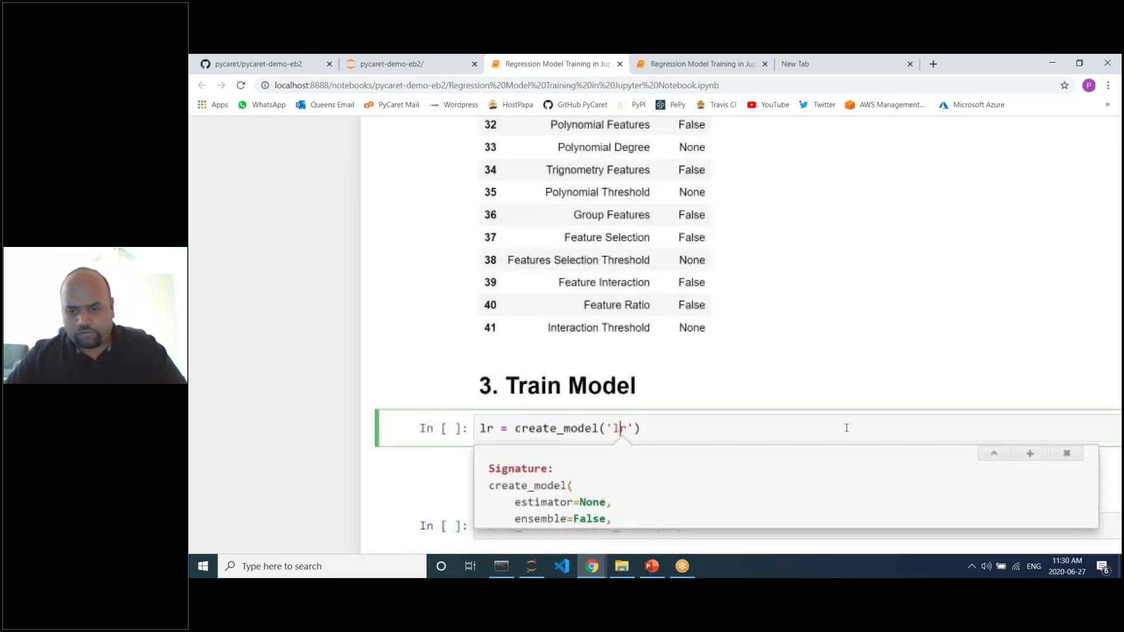
pyautogui.click(878, 455)
pyautogui.scroll(-2, 825, 446)
pyautogui.moveTo(904, 376)
pyautogui.mouseDown()
pyautogui.moveTo(919, 451)
pyautogui.moveTo(912, 420)
pyautogui.mouseUp()
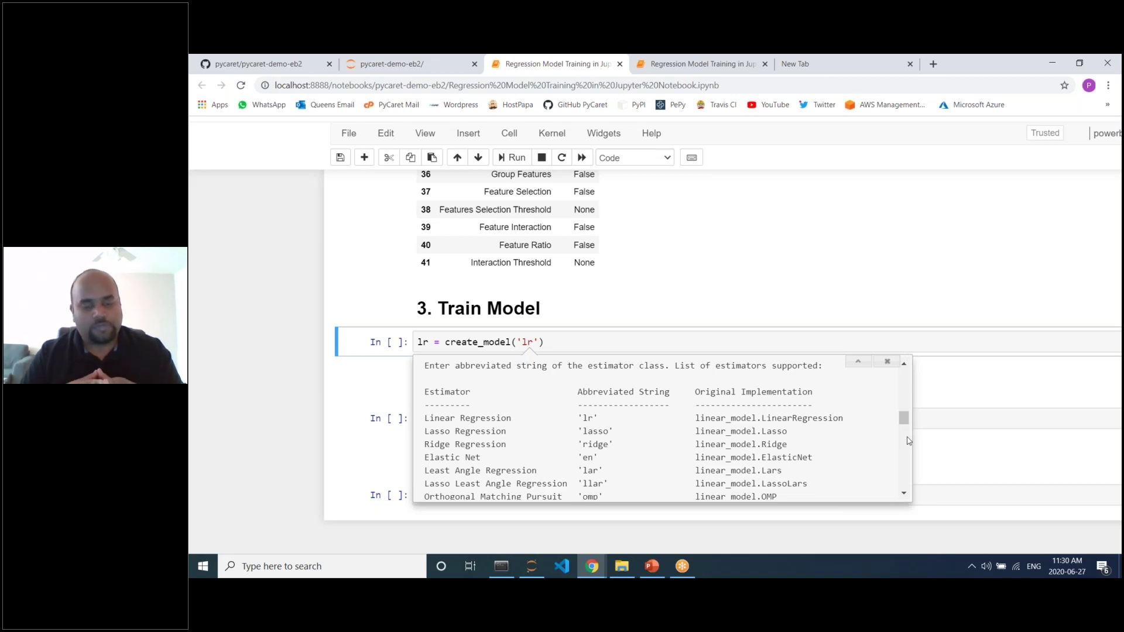
pyautogui.click(603, 350)
# Step: Highlight the lr variable and the create_model('lr') call assigned to it in the Train Model cell
pyautogui.moveTo(417, 342); pyautogui.dragTo(434, 340)
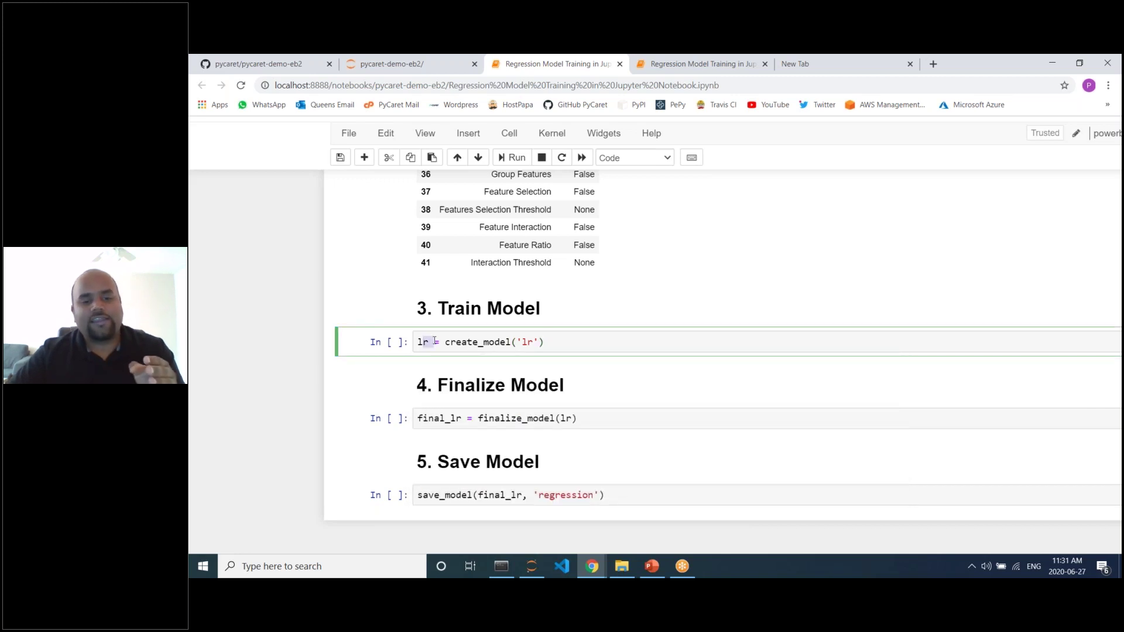
pyautogui.moveTo(544, 342); pyautogui.dragTo(445, 342)
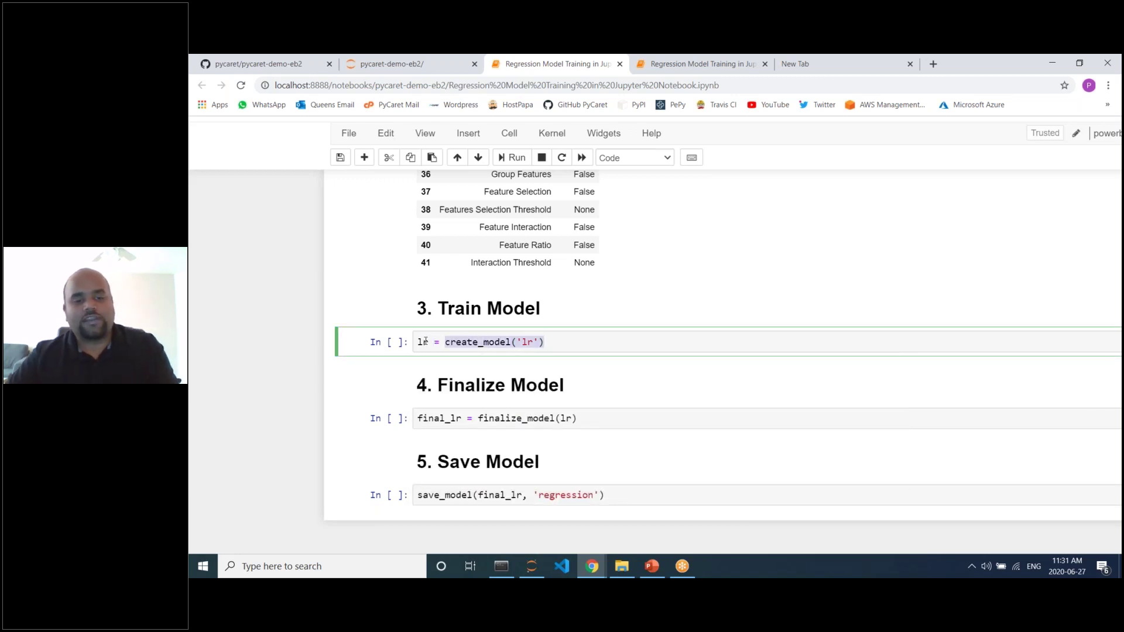
pyautogui.click(426, 342)
# Step: Run the Train Model cell to train a linear regression with create_model('lr')
pyautogui.click(667, 354)
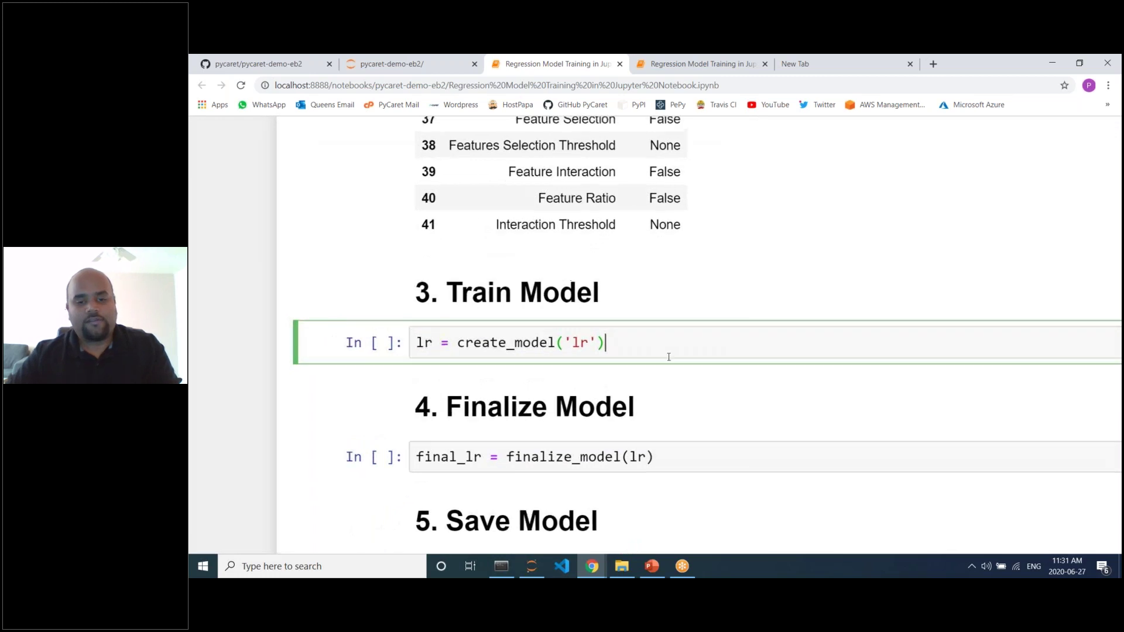
pyautogui.hotkey('shift', 'Return')
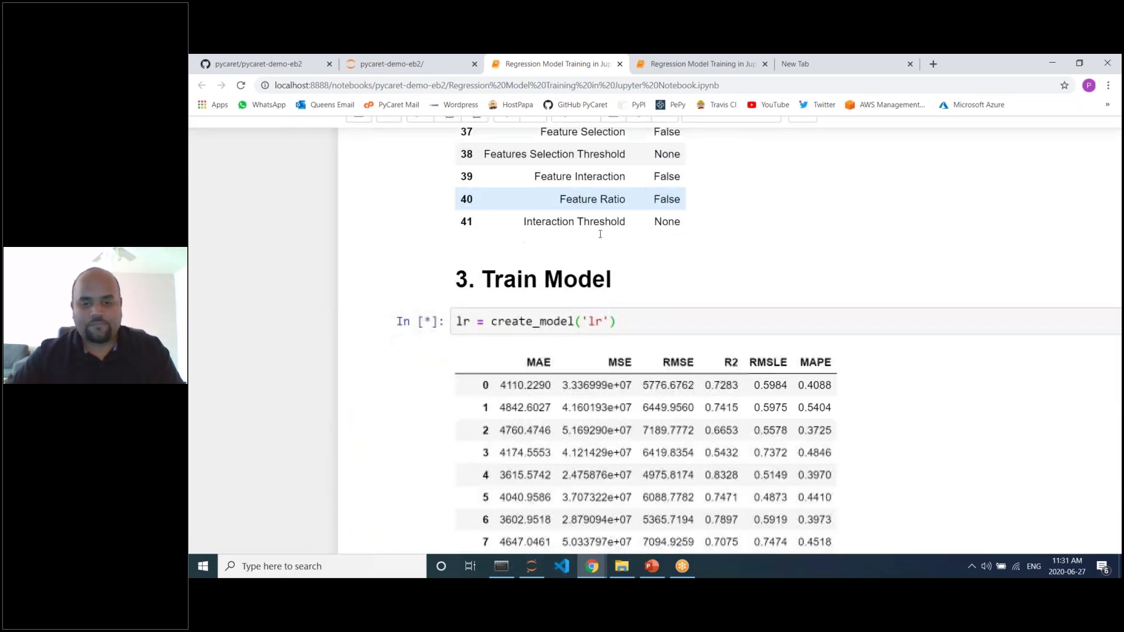
pyautogui.scroll(1, 703, 351)
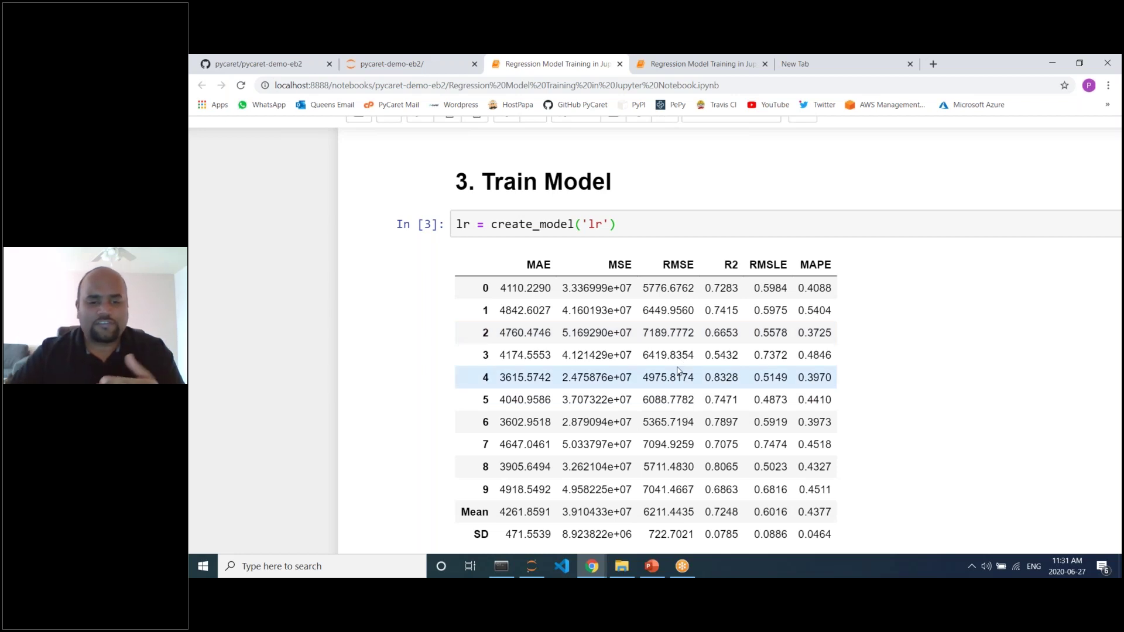
# Step: Highlight fold rows 0 to 9, the SD row and individual fold scores in the cross-validation results
pyautogui.moveTo(647, 333); pyautogui.dragTo(870, 504)
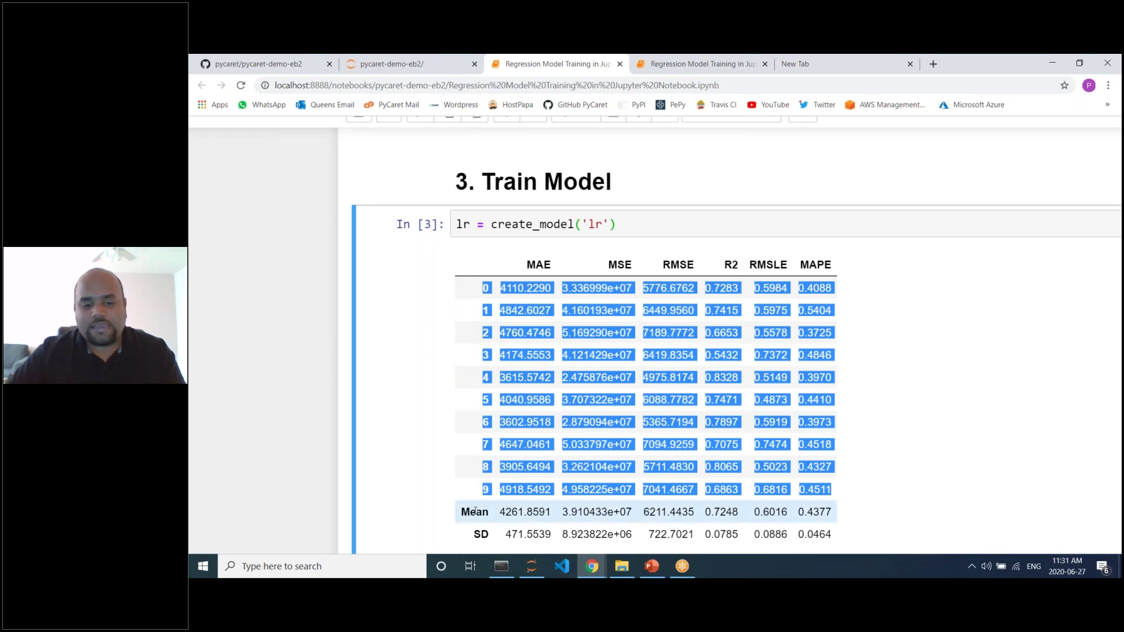
pyautogui.moveTo(526, 534); pyautogui.dragTo(571, 534)
pyautogui.click(530, 291)
pyautogui.doubleClick(586, 310)
pyautogui.click(708, 288)
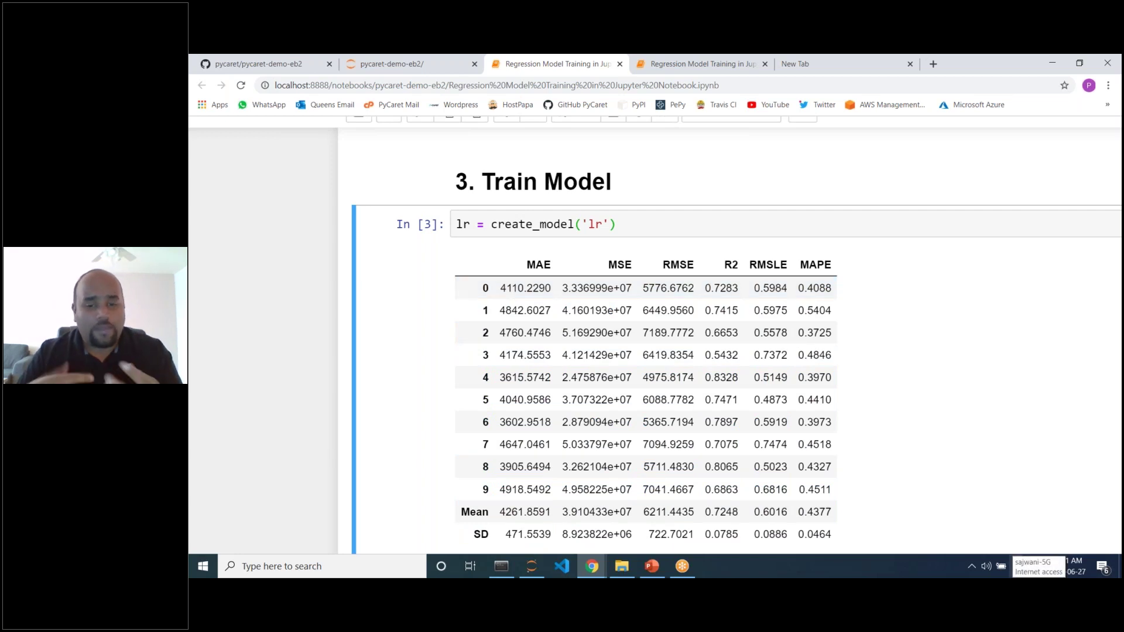
# Step: Highlight the metric columns from MAE to MAPE in the results table, and single out the R2 heading
pyautogui.moveTo(520, 265); pyautogui.dragTo(839, 280)
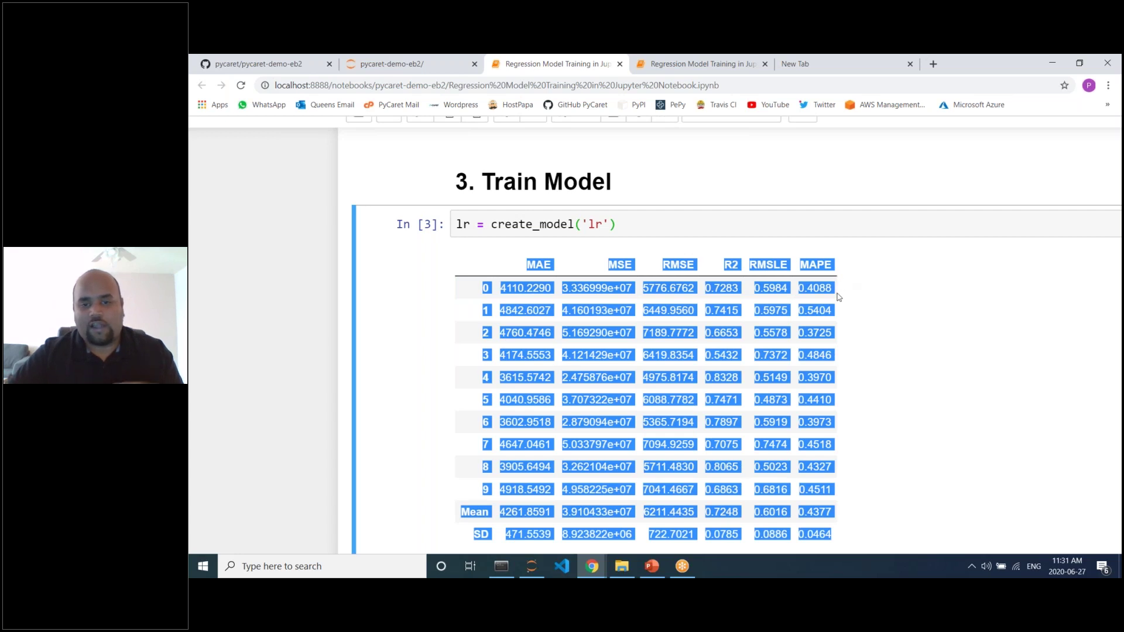
pyautogui.click(726, 265)
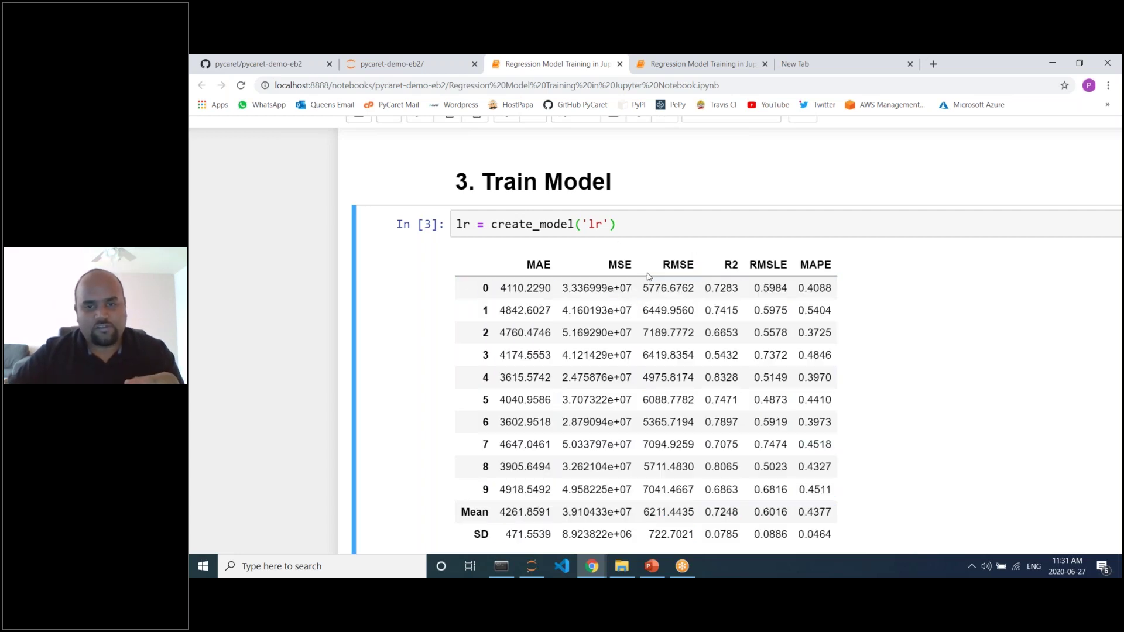
pyautogui.moveTo(726, 265); pyautogui.dragTo(741, 265)
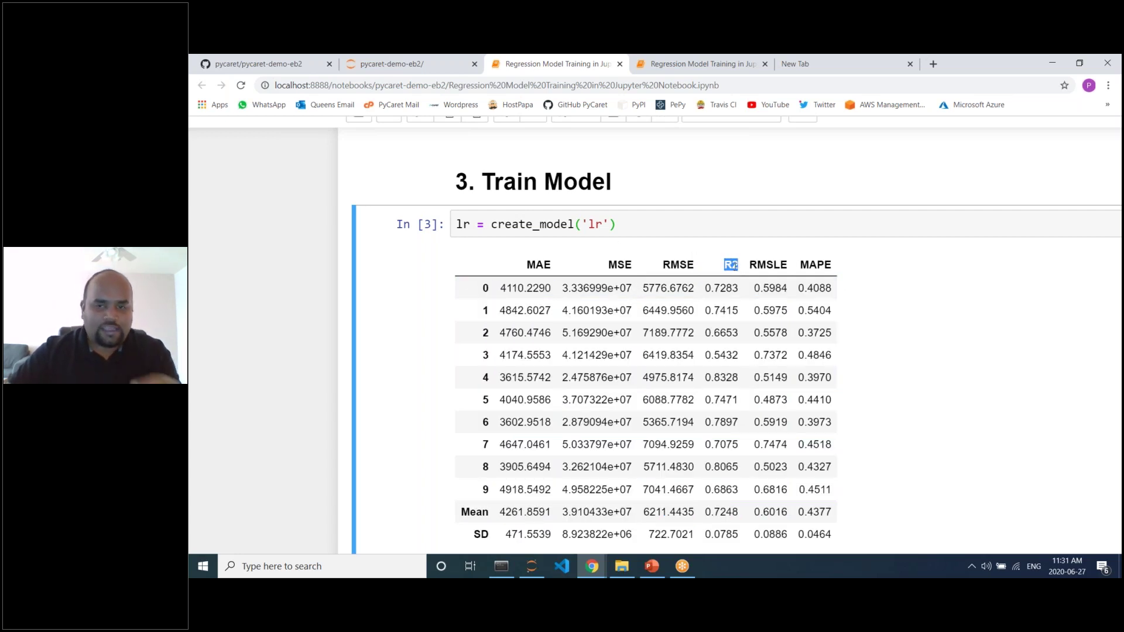
# Step: Highlight the mean R2 score in the cross-validation results, and return to the end of the create_model('lr') line
pyautogui.moveTo(706, 512); pyautogui.dragTo(740, 512)
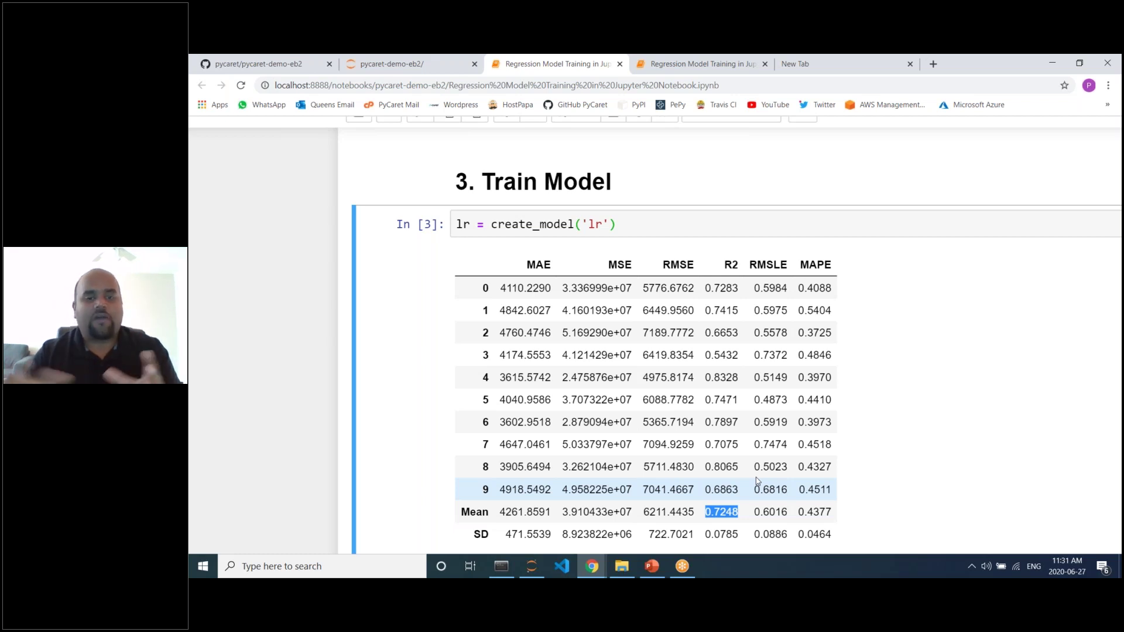
pyautogui.click(680, 228)
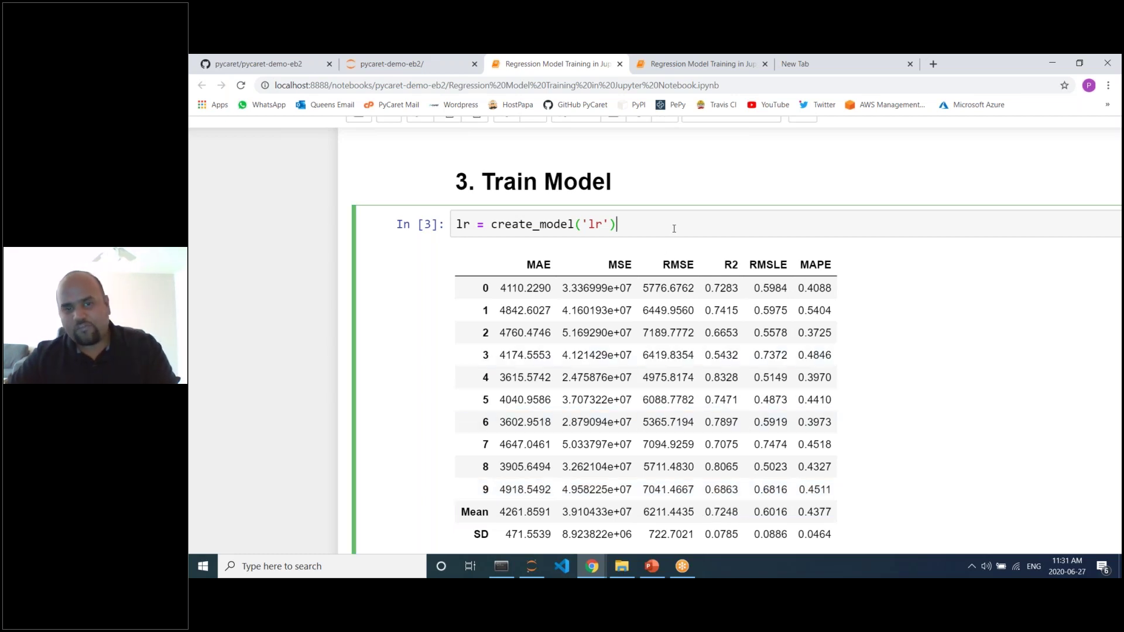
pyautogui.hotkey('ctrl', '-')
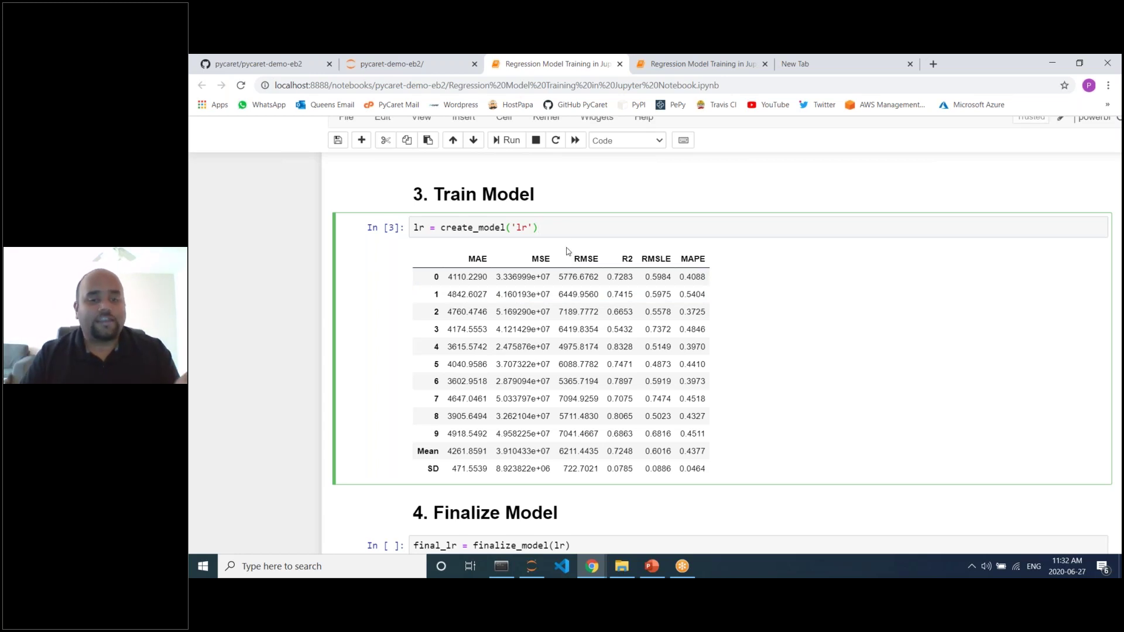
# Step: Run the Finalize Model cell to create final_lr with finalize_model(lr)
pyautogui.scroll(-2, 506, 292)
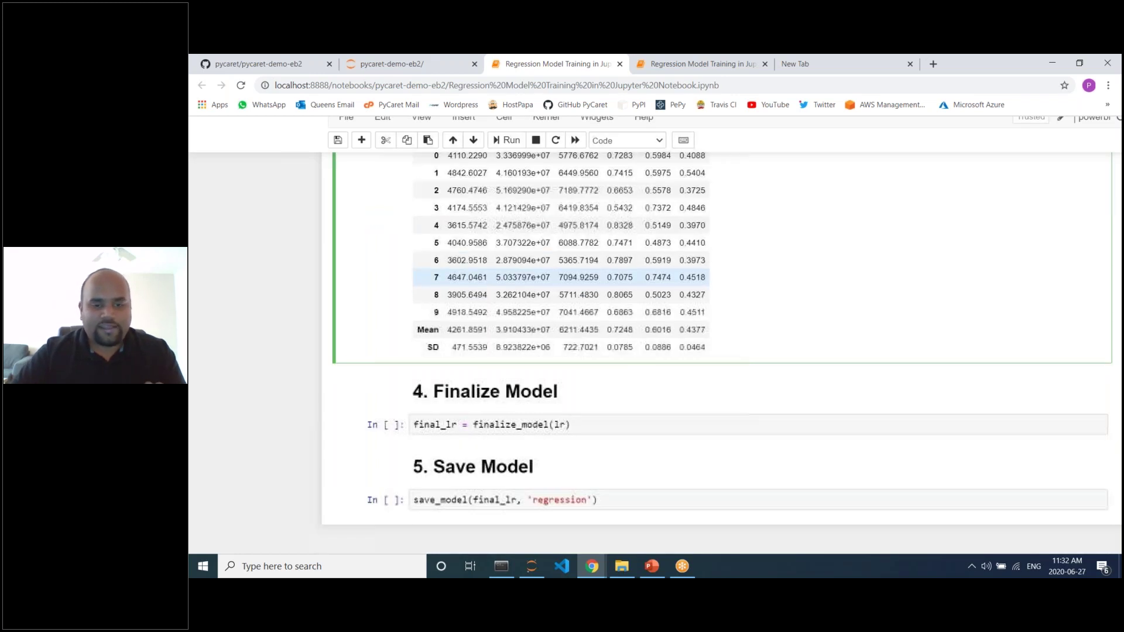
pyautogui.click(586, 426)
pyautogui.hotkey('ctrl', '+')
pyautogui.hotkey('ctrl', '+')
pyautogui.hotkey('ctrl', '+')
pyautogui.hotkey('ctrl', '+')
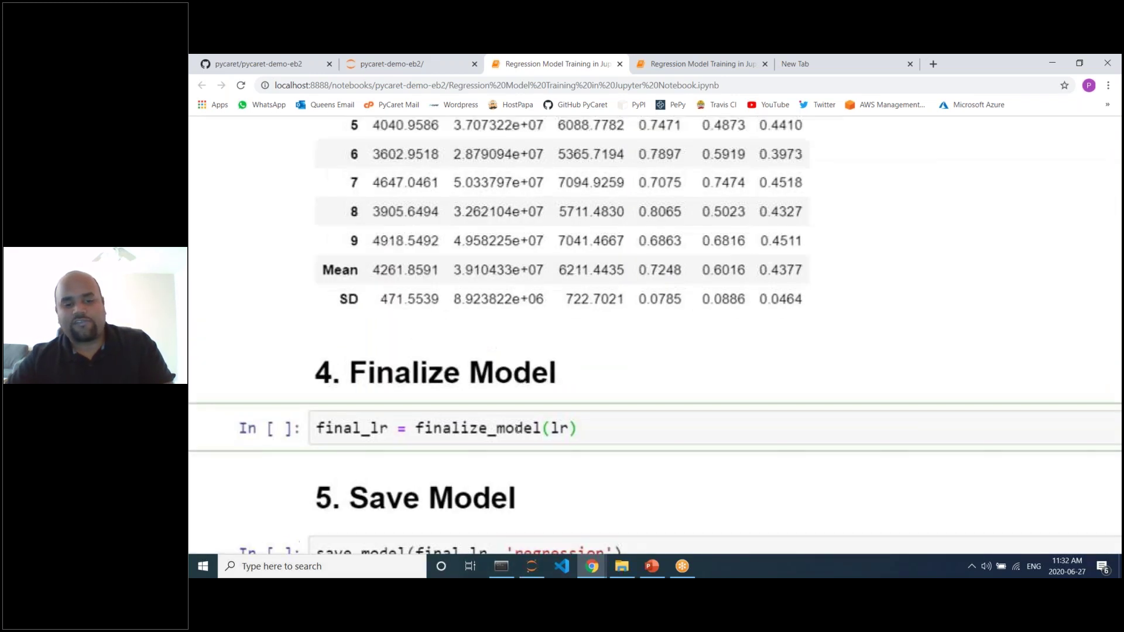
pyautogui.doubleClick(406, 427)
pyautogui.click(587, 428)
pyautogui.hotkey('ctrl', '-')
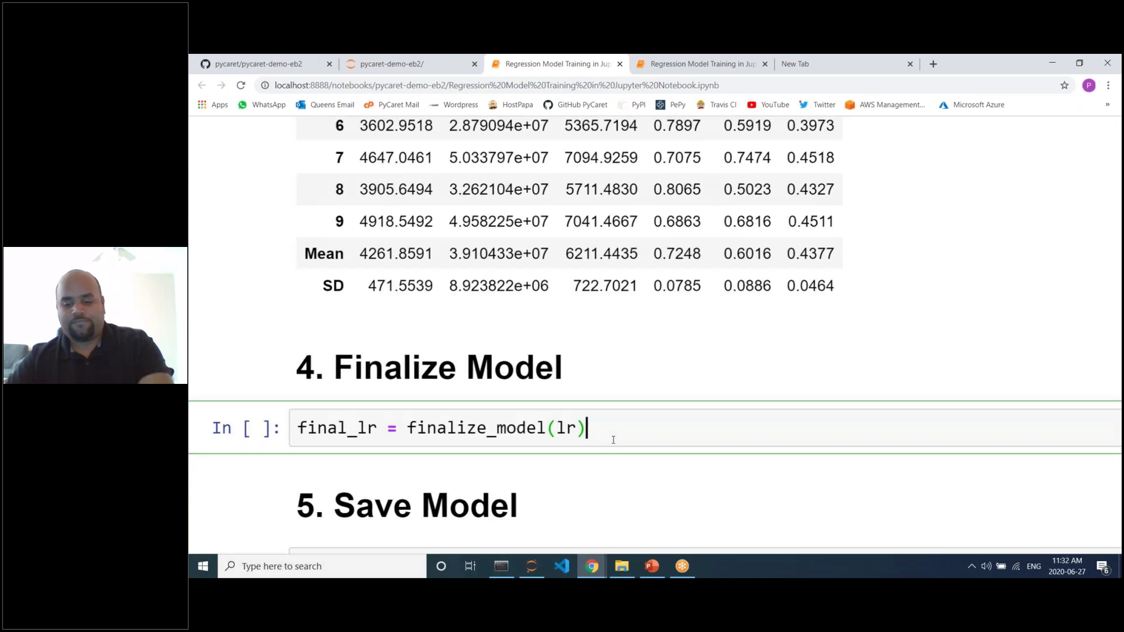
pyautogui.hotkey('shift', 'Return')
pyautogui.scroll(-1, 606, 412)
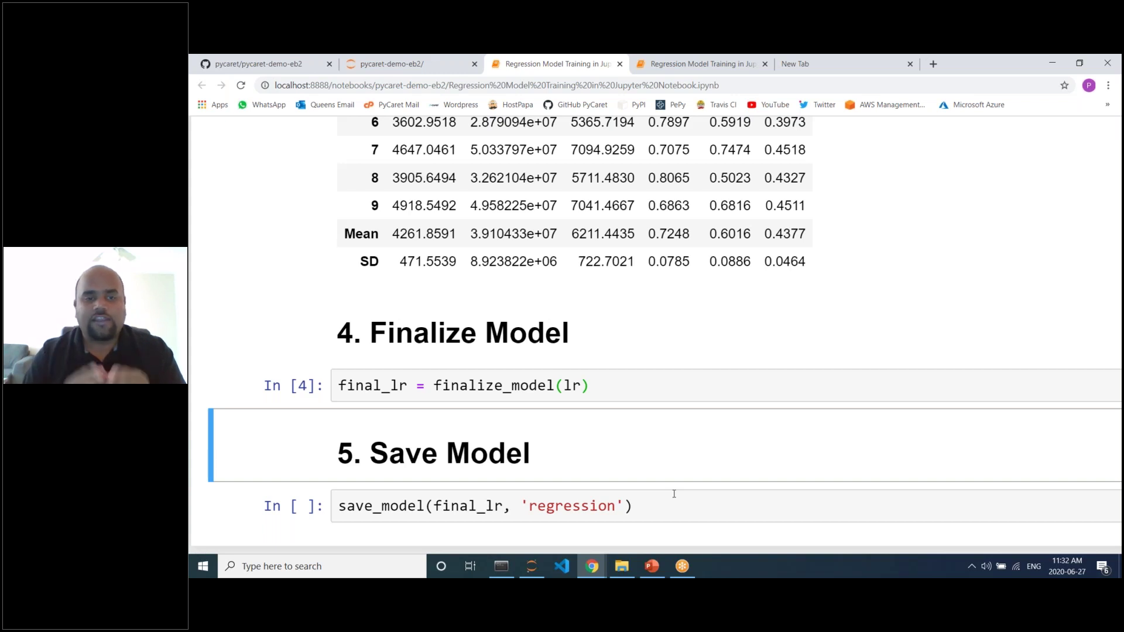
# Step: Highlight save_model and its final_lr argument, and run the Save Model cell to save the model as 'regression'
pyautogui.hotkey('ctrl', '-')
pyautogui.hotkey('ctrl', '-')
pyautogui.hotkey('ctrl', '-')
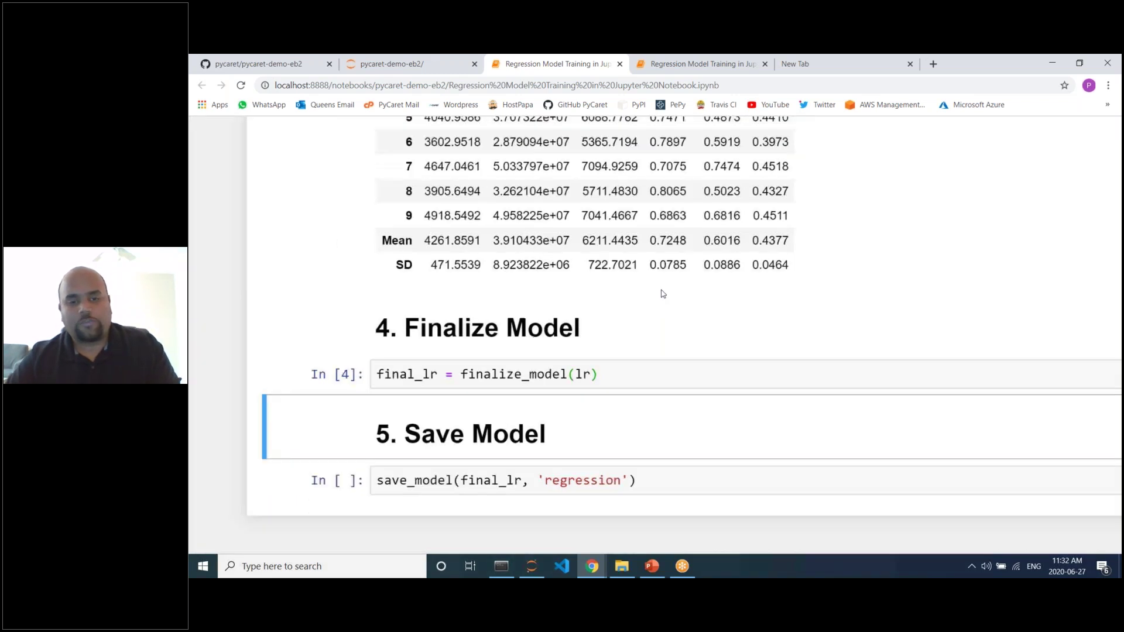
pyautogui.scroll(1, 660, 353)
pyautogui.scroll(-1, 666, 344)
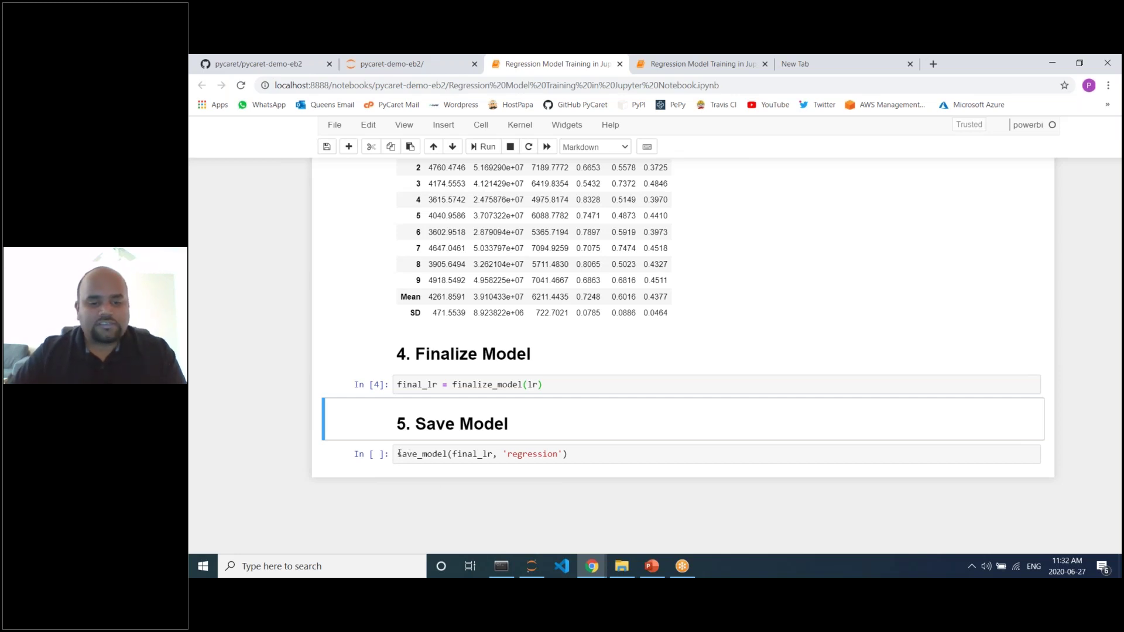
pyautogui.moveTo(399, 455); pyautogui.dragTo(448, 454)
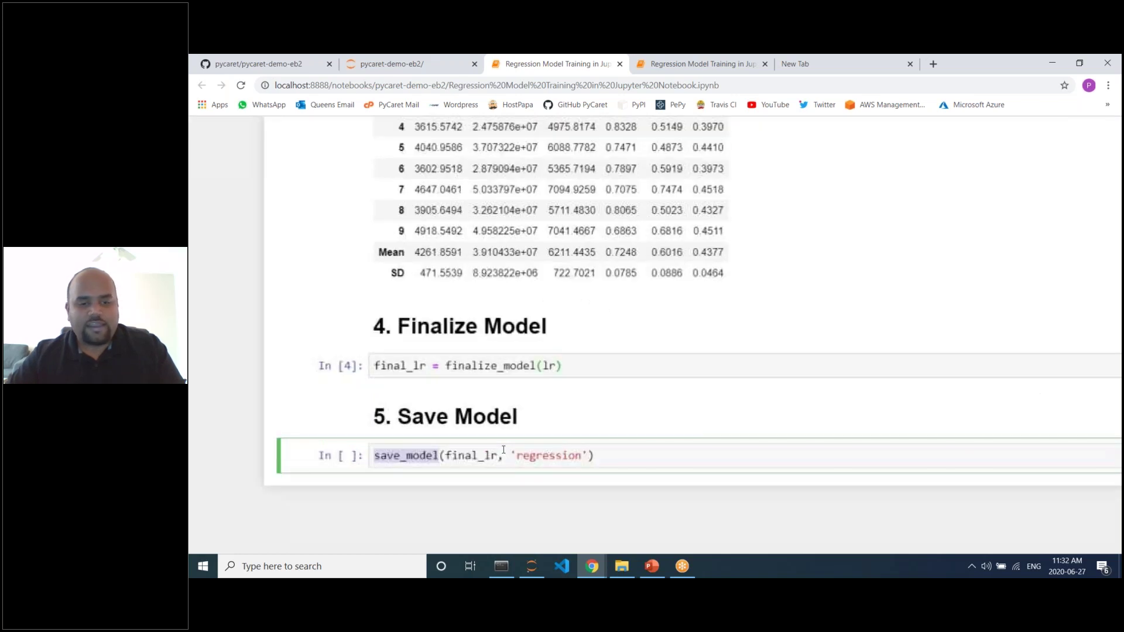
pyautogui.moveTo(478, 455); pyautogui.dragTo(497, 455)
pyautogui.click(530, 456)
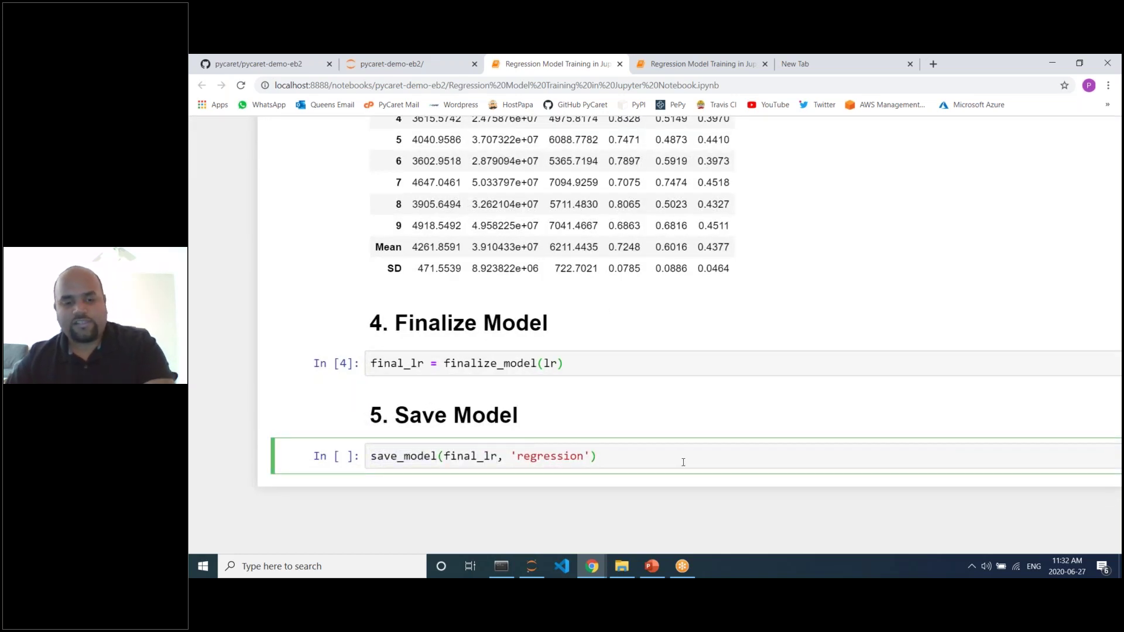
pyautogui.scroll(-3, 683, 462)
pyautogui.hotkey('shift', 'Return')
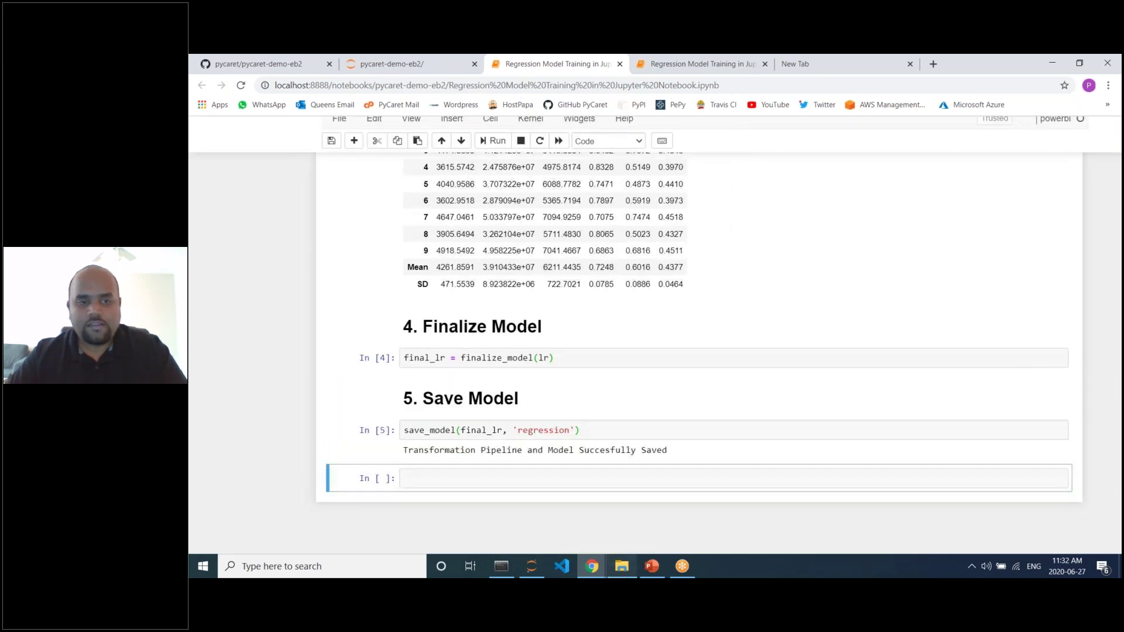
# Step: Switch to File Explorer, show the pycaret-demo-eb2 folder in Content view and select regression.pkl
pyautogui.click(622, 566)
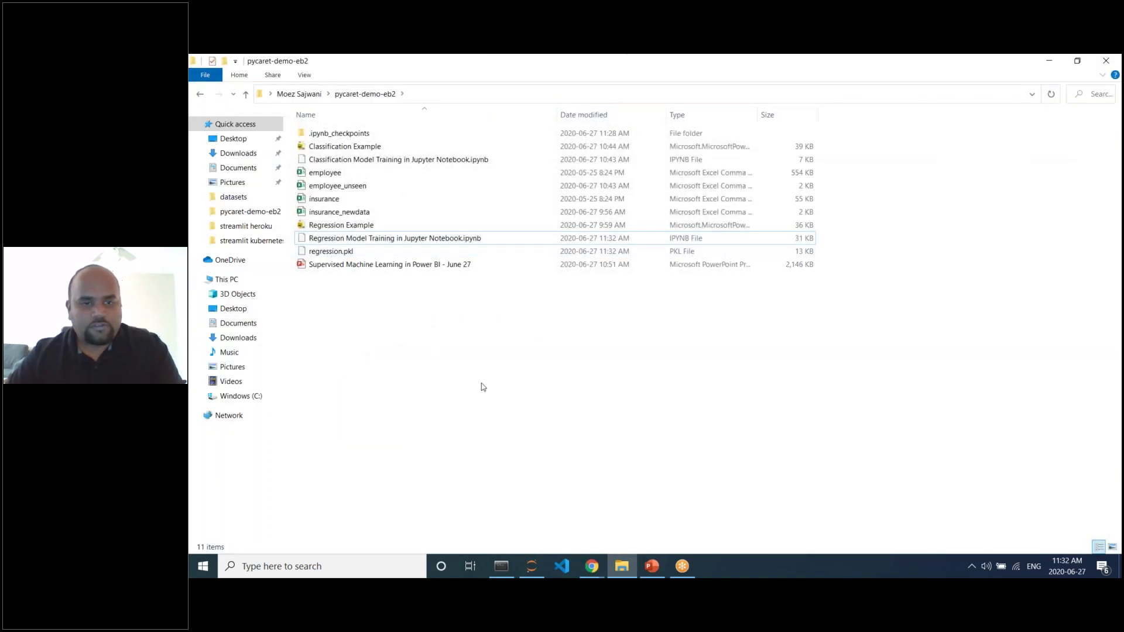
pyautogui.scroll(3, 483, 386)
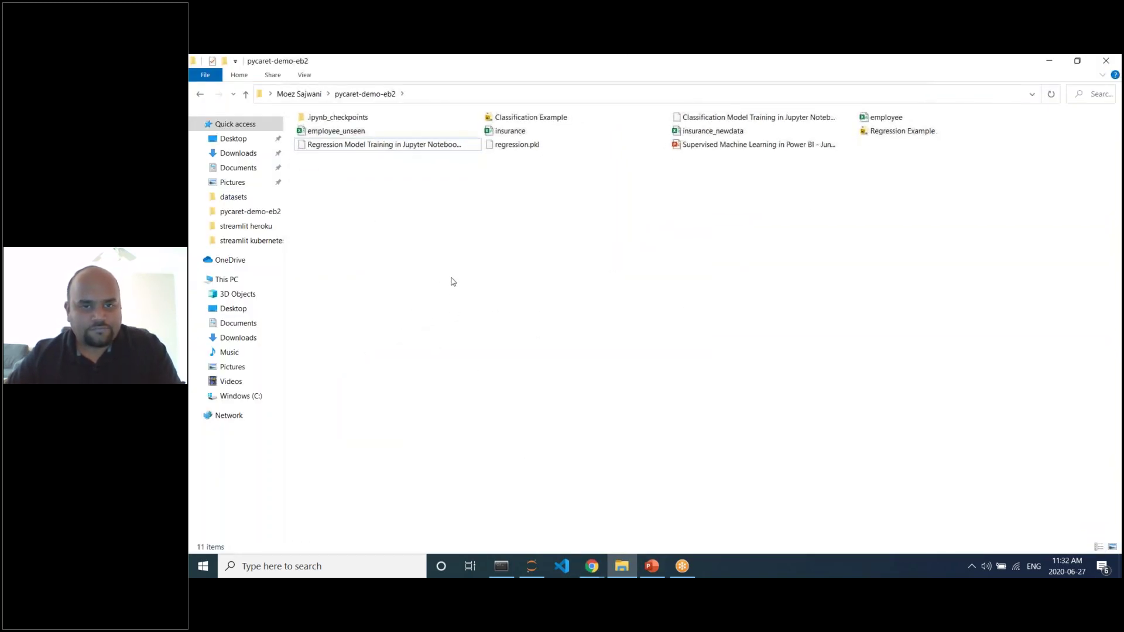
pyautogui.scroll(-3, 455, 281)
pyautogui.click(364, 391)
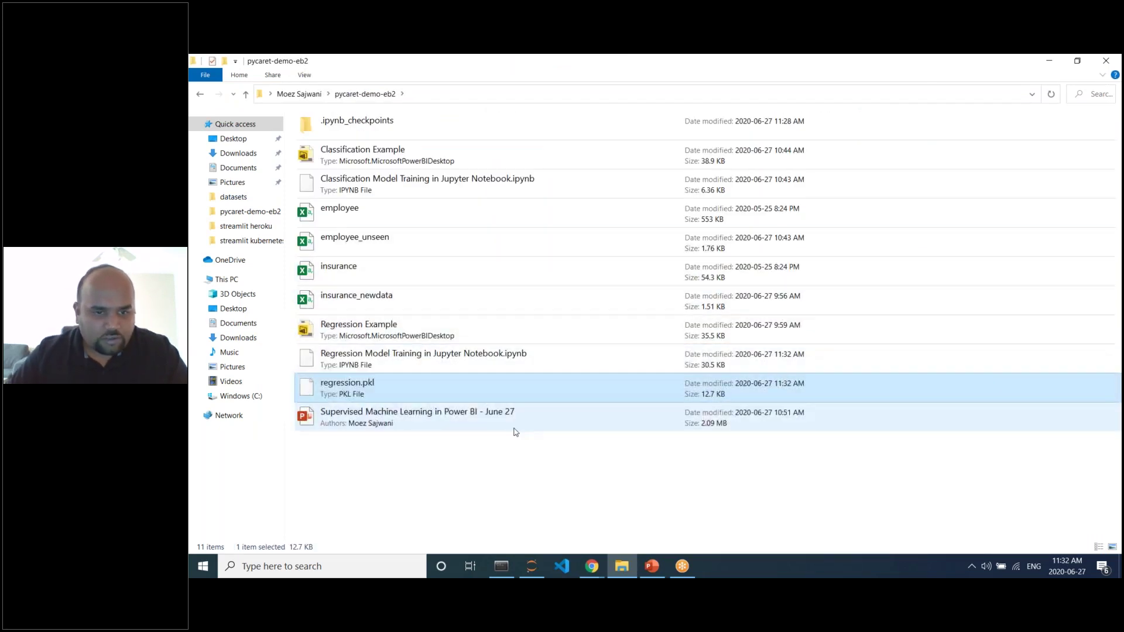
# Step: Check the file size of regression.pkl in its properties and close them without changes, keeping the folder window maximized
pyautogui.rightClick(365, 388)
pyautogui.click(398, 375)
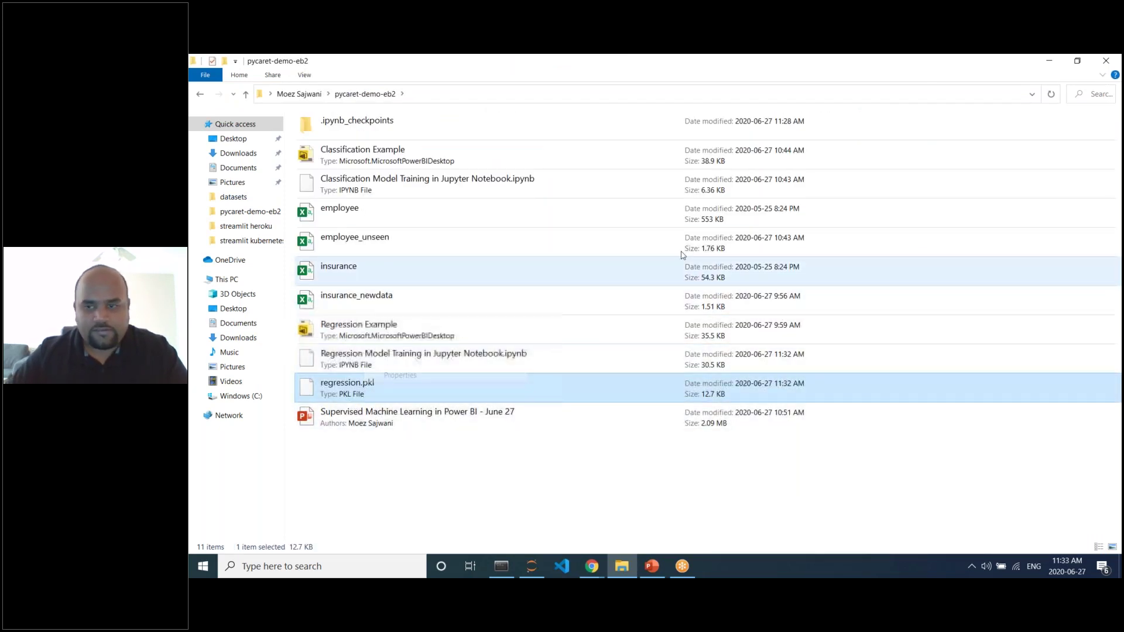
pyautogui.moveTo(495, 377); pyautogui.dragTo(422, 370)
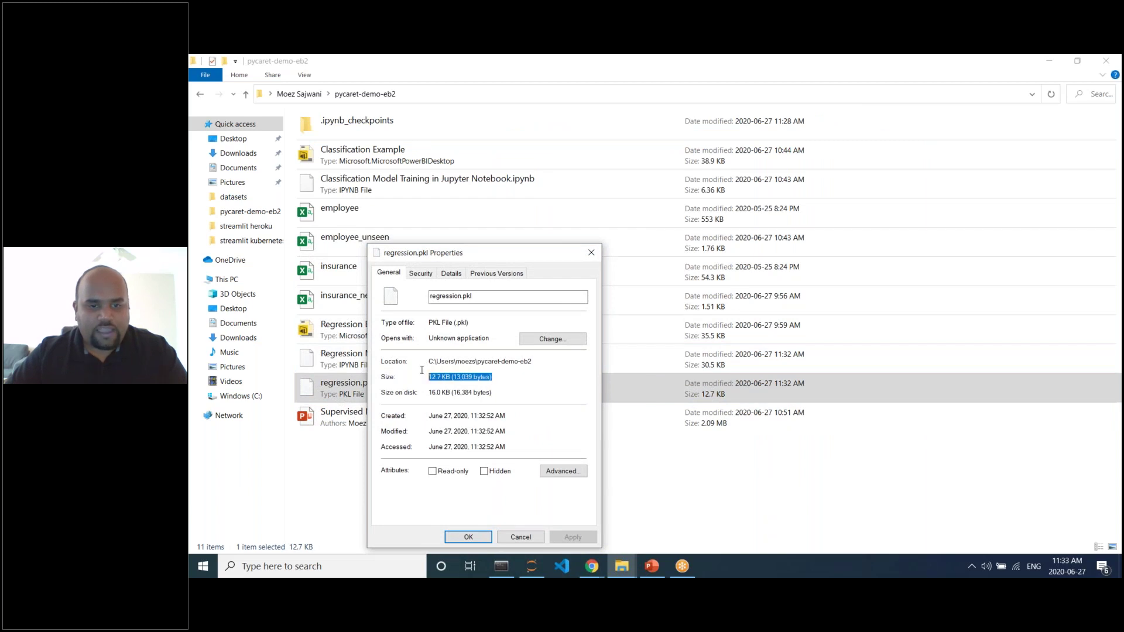
pyautogui.click(519, 536)
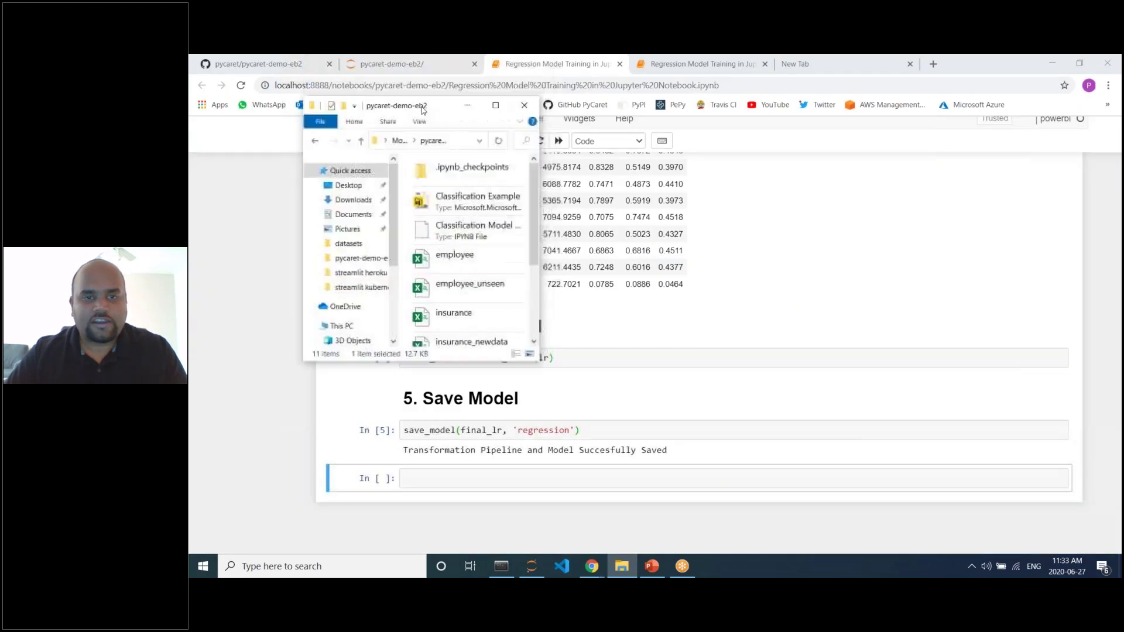
pyautogui.doubleClick(429, 63)
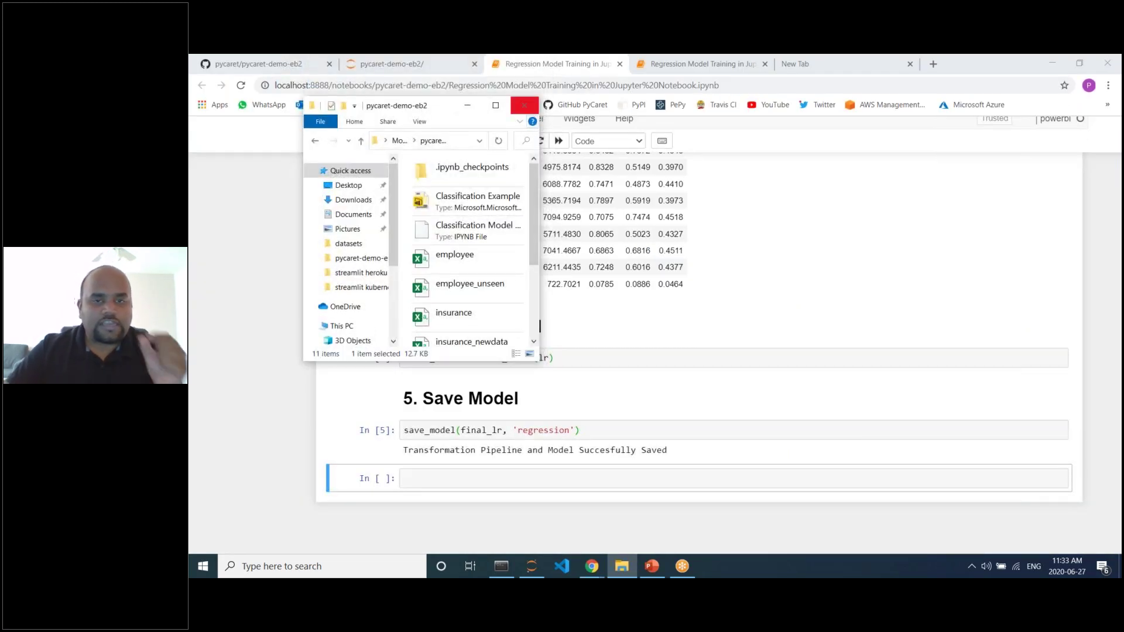
pyautogui.click(492, 109)
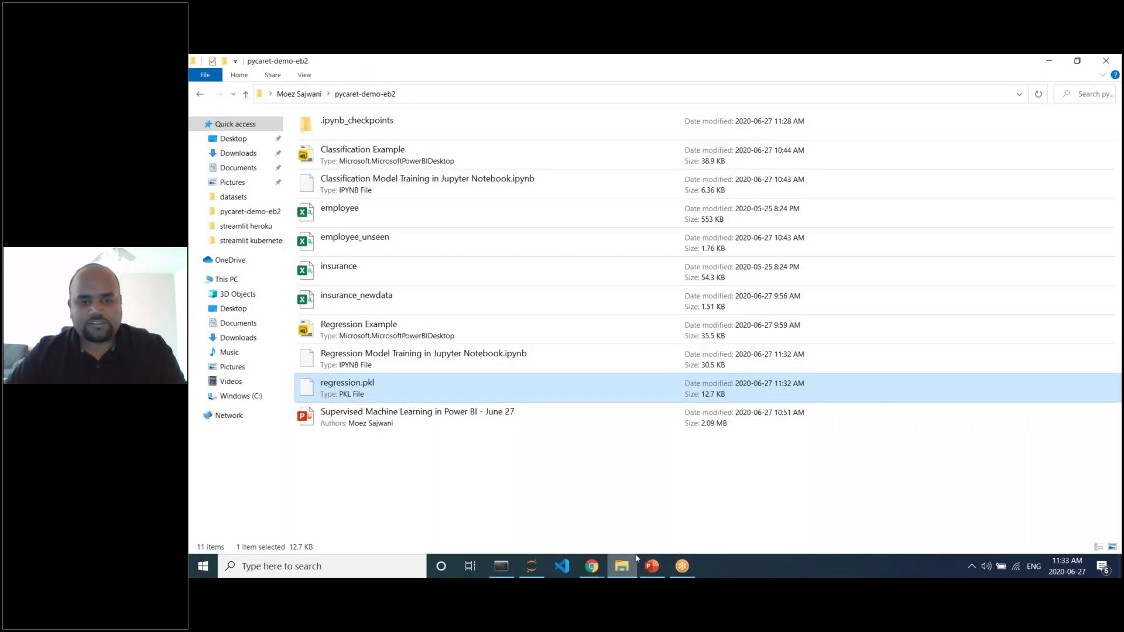
# Step: Switch back to the notebook in Chrome, revisit the Load Dataset code and highlight the import and setup lines under Initialize Setup
pyautogui.click(591, 566)
pyautogui.scroll(10, 644, 351)
pyautogui.click(647, 284)
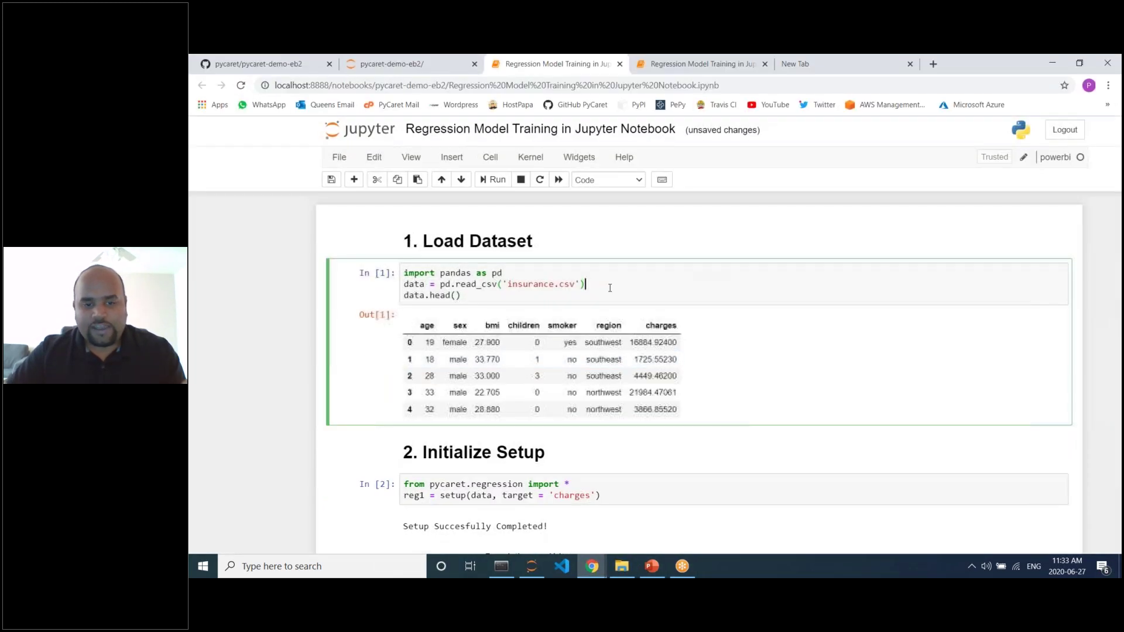
pyautogui.scroll(-4, 644, 322)
pyautogui.moveTo(404, 241); pyautogui.dragTo(640, 307)
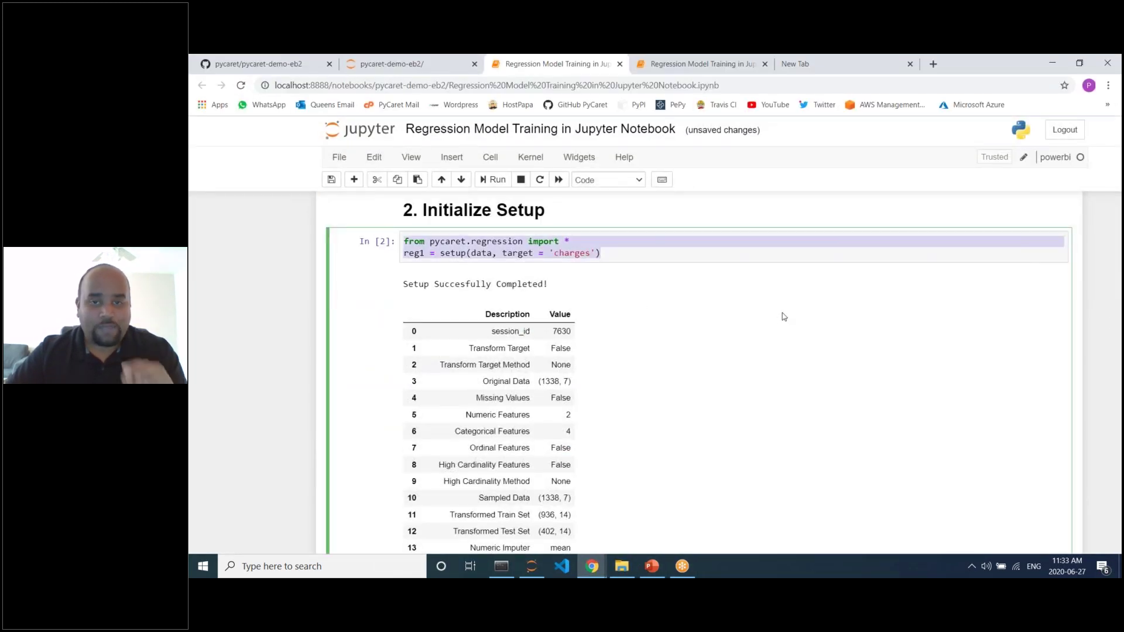
pyautogui.click(633, 254)
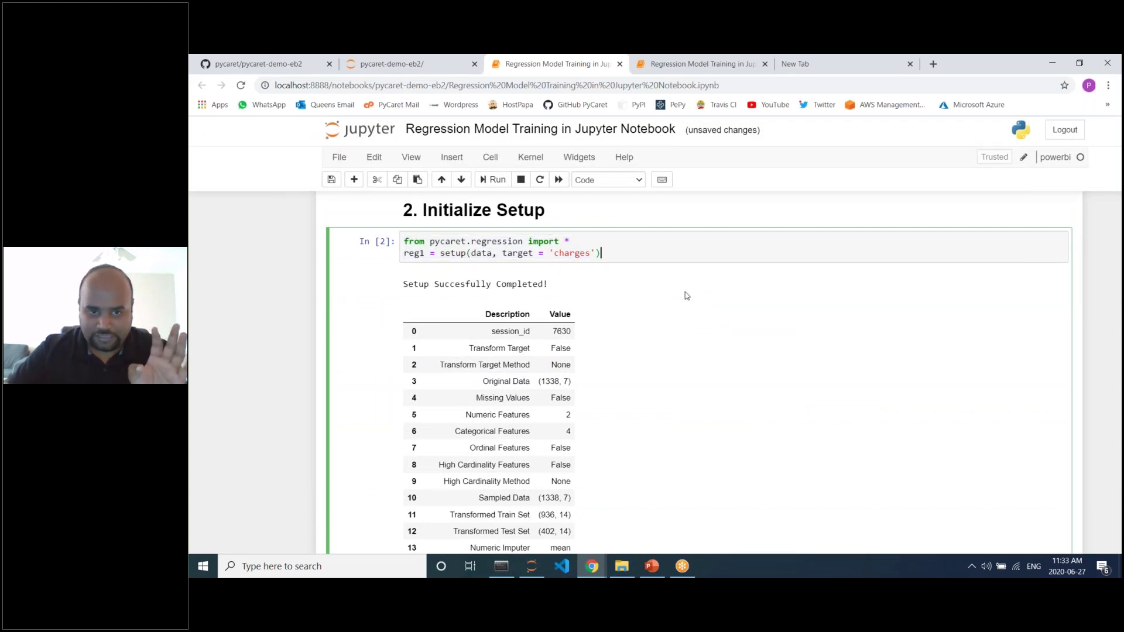
# Step: Revisit the create_model and finalize_model cells, and highlight the whole save_model(final_lr, 'regression') line
pyautogui.scroll(-6, 644, 296)
pyautogui.scroll(-5, 644, 293)
pyautogui.click(557, 421)
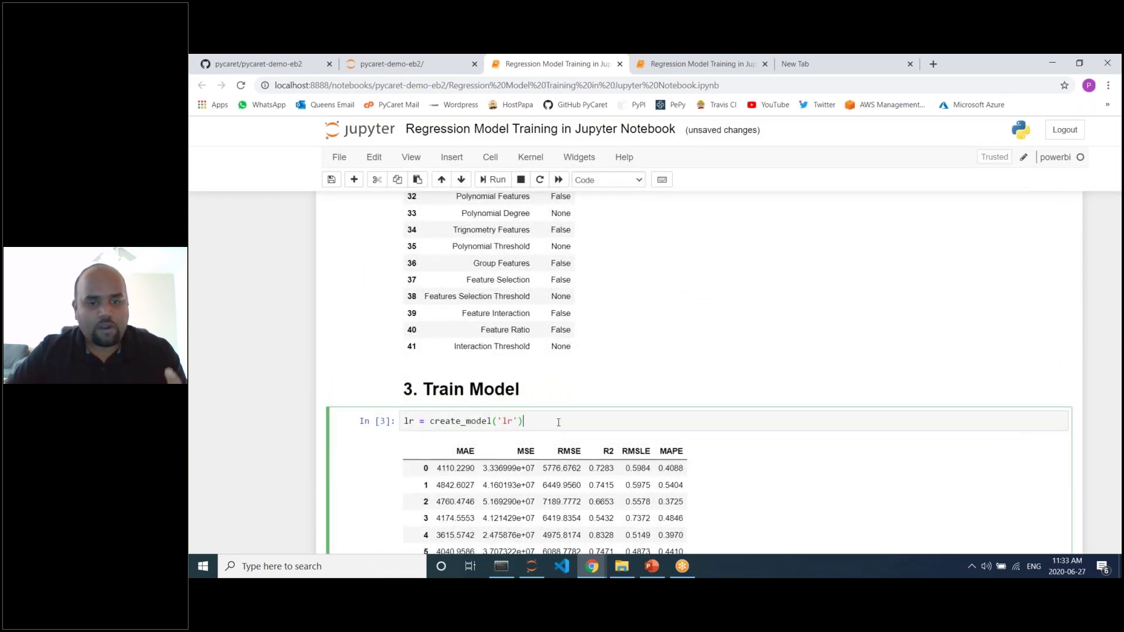
pyautogui.scroll(-6, 556, 420)
pyautogui.click(471, 377)
pyautogui.click(594, 450)
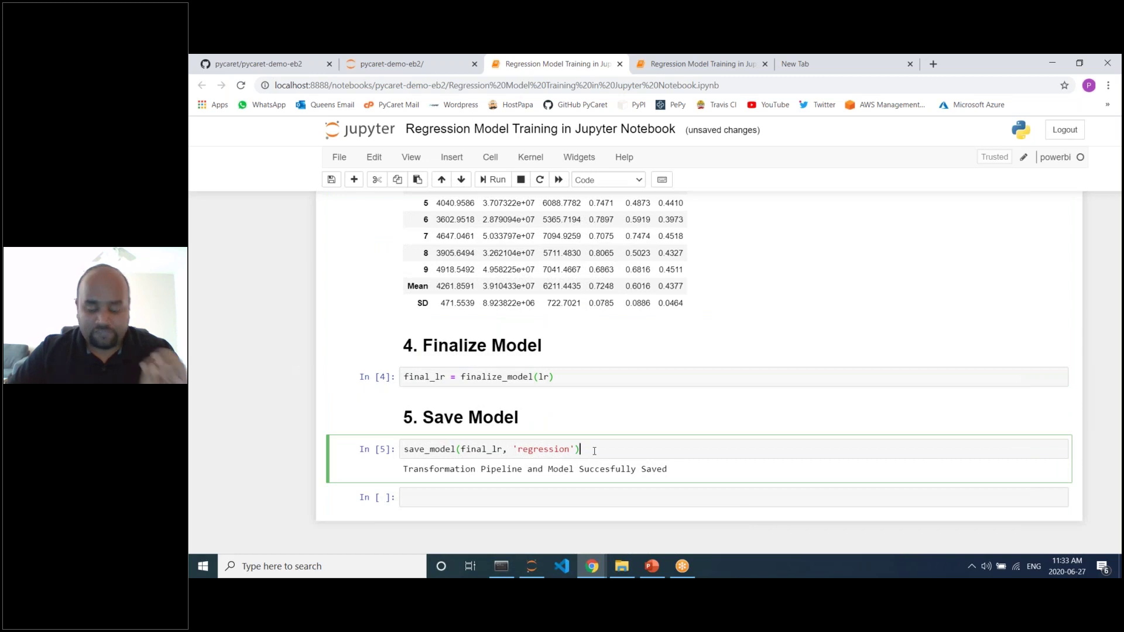
pyautogui.moveTo(594, 450); pyautogui.dragTo(398, 445)
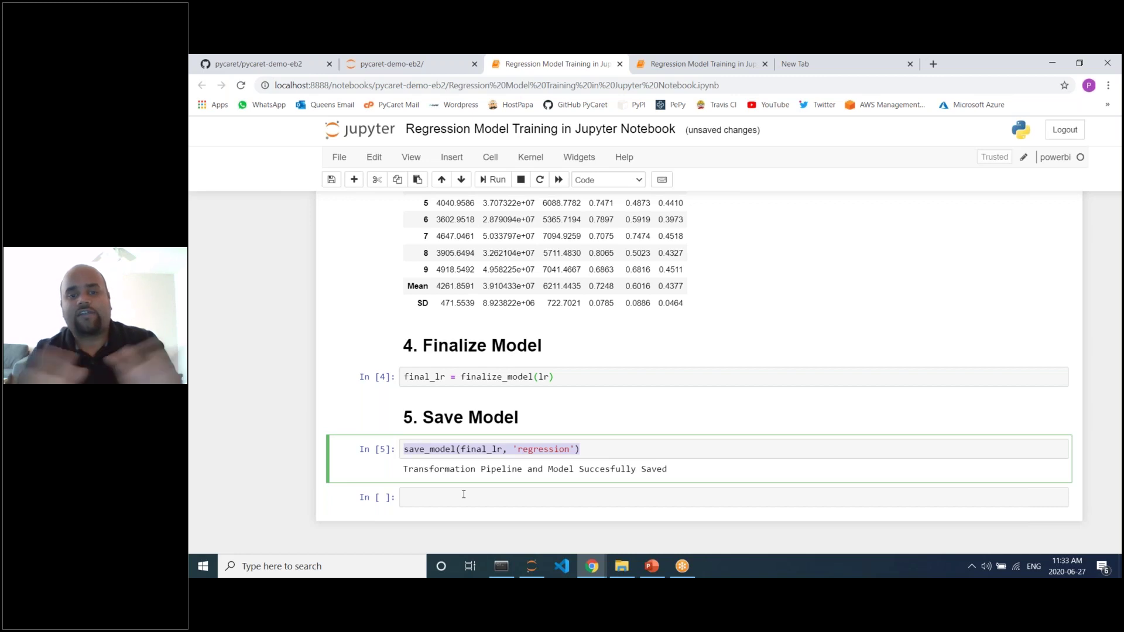
# Step: Highlight both lines of the Initialize Setup code again and examine the preprocessing settings table below them
pyautogui.scroll(5, 643, 395)
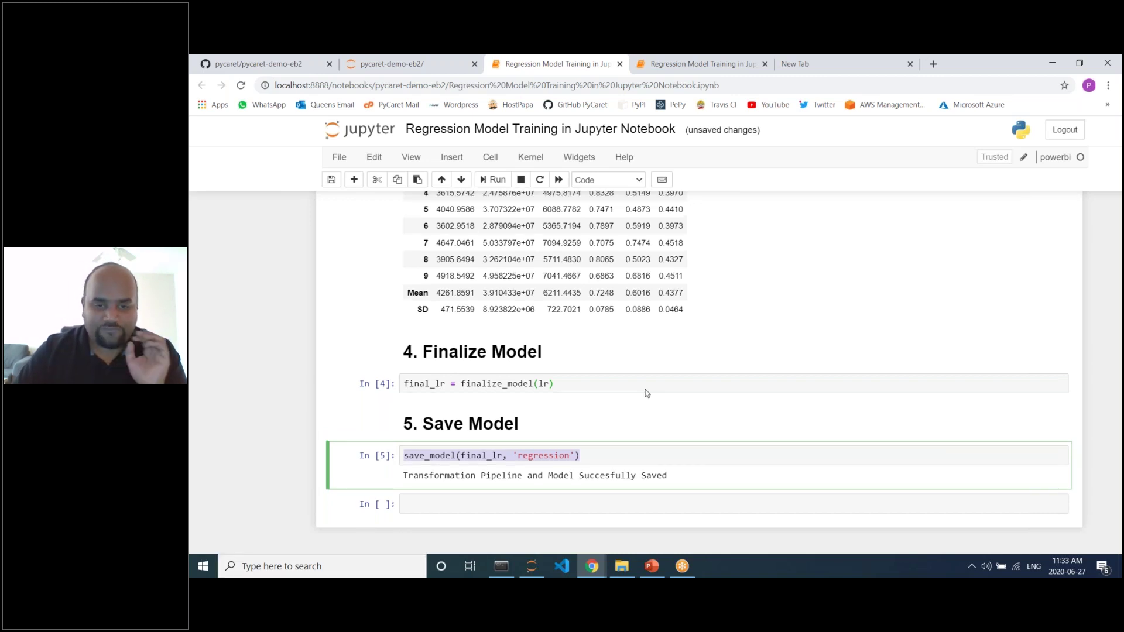
pyautogui.scroll(10, 678, 334)
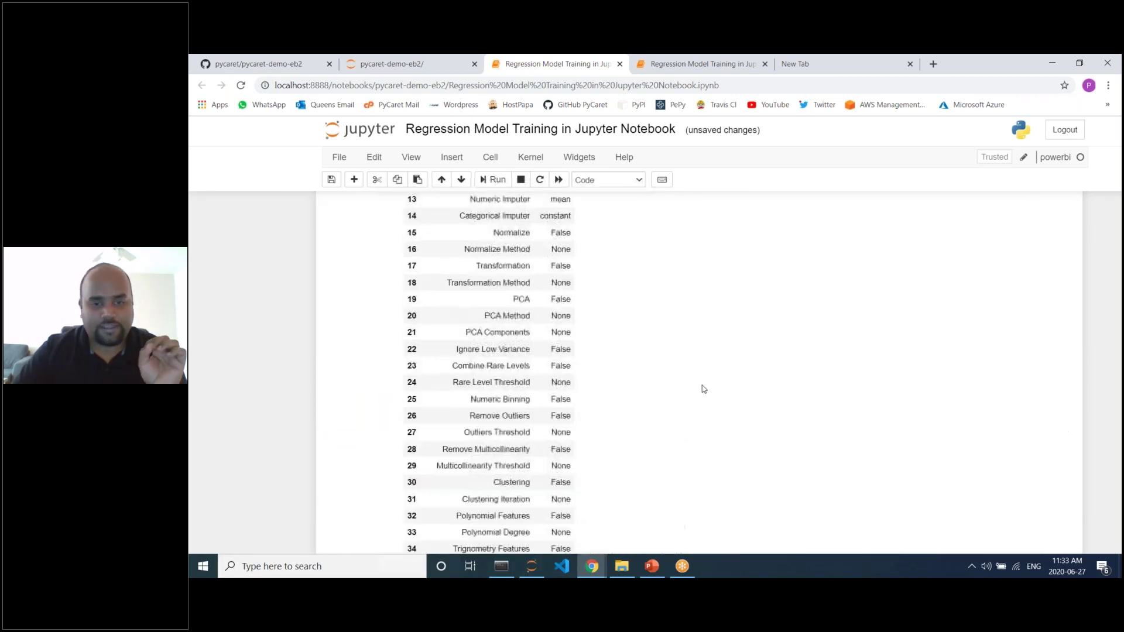
pyautogui.scroll(2, 672, 352)
pyautogui.moveTo(603, 328); pyautogui.dragTo(355, 322)
pyautogui.scroll(-2, 729, 386)
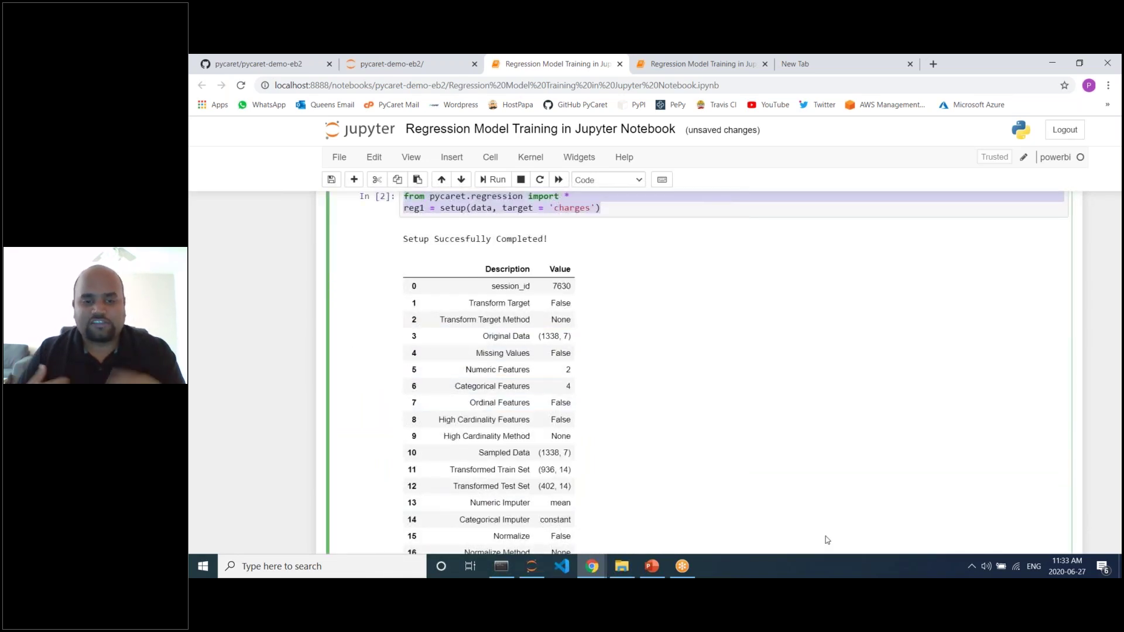
pyautogui.scroll(-3, 827, 540)
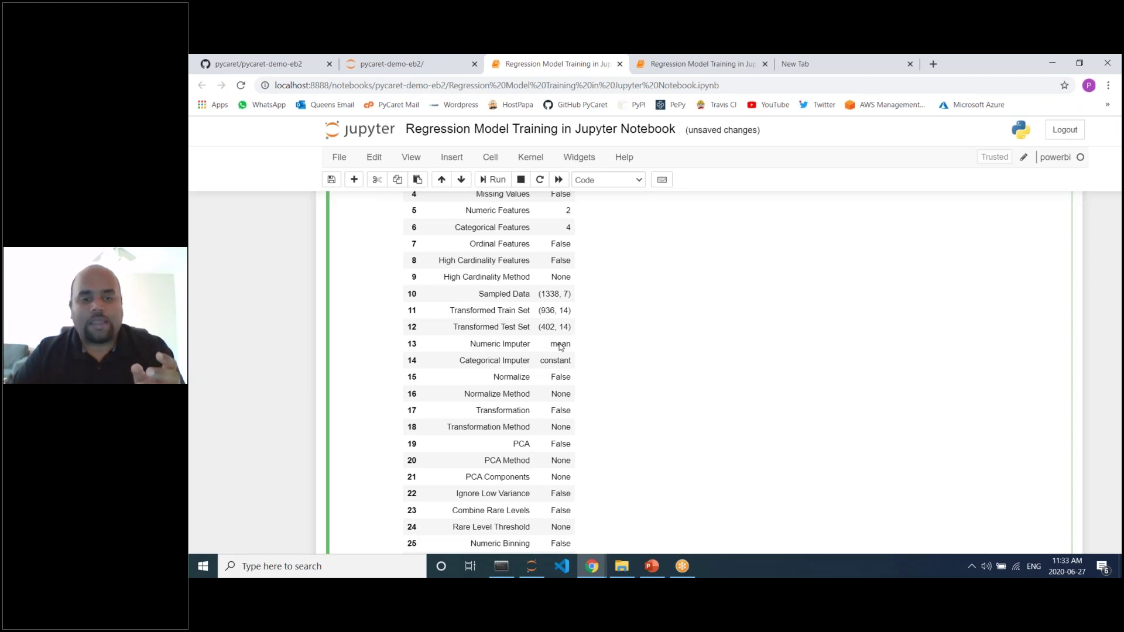
# Step: Highlight the save_model line under Save Model again and select the empty cell below it
pyautogui.scroll(-15, 504, 436)
pyautogui.scroll(-2, 503, 436)
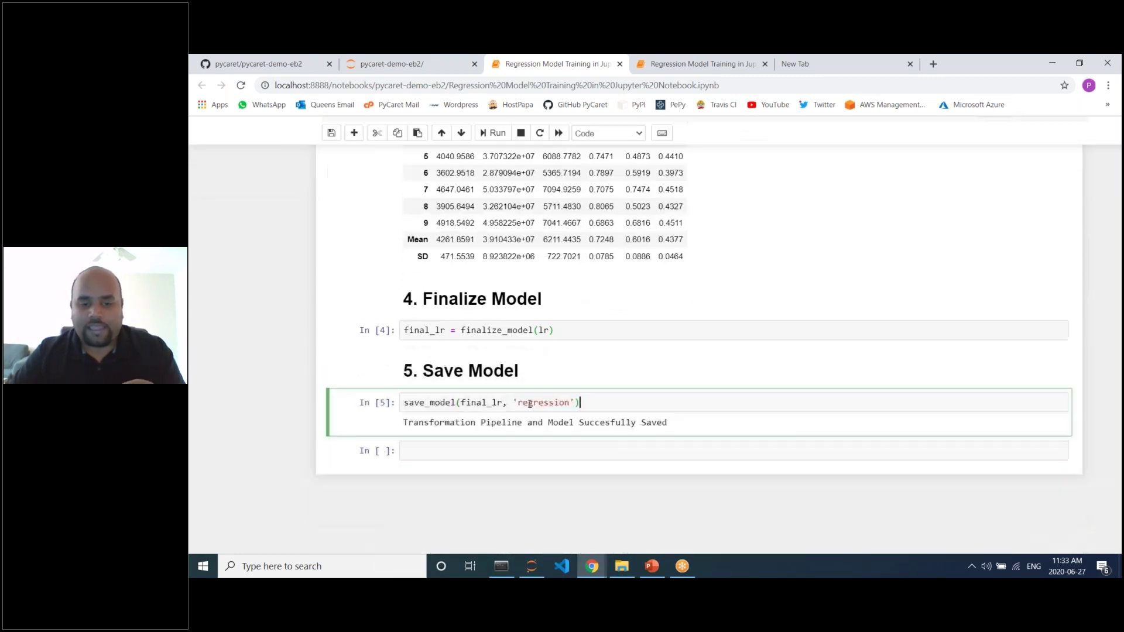
pyautogui.click(489, 445)
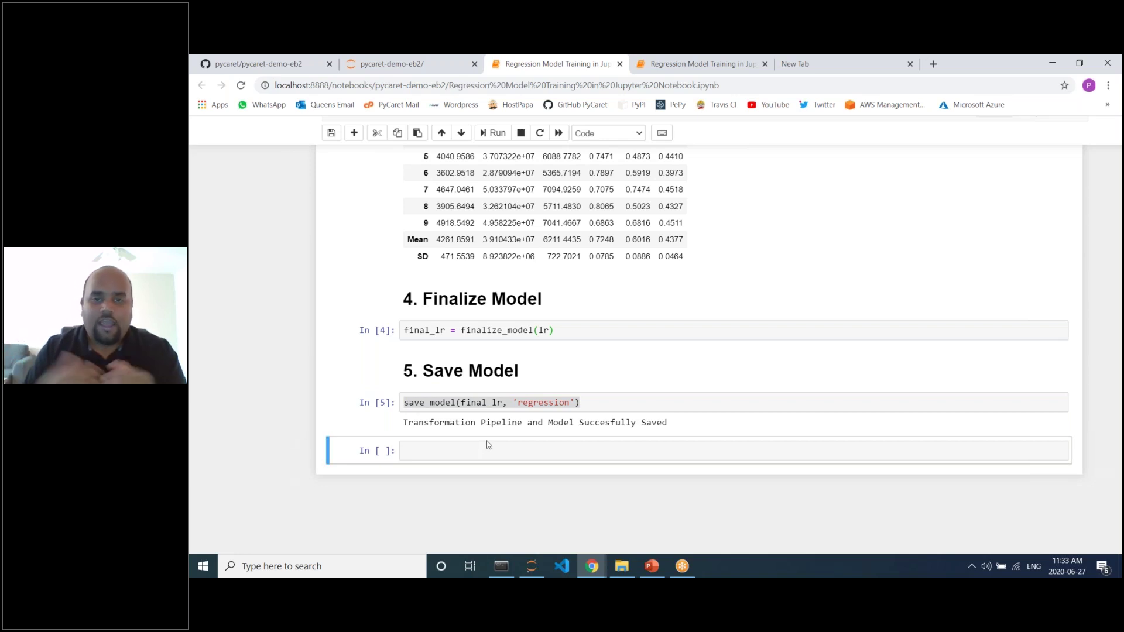
pyautogui.scroll(20, 525, 440)
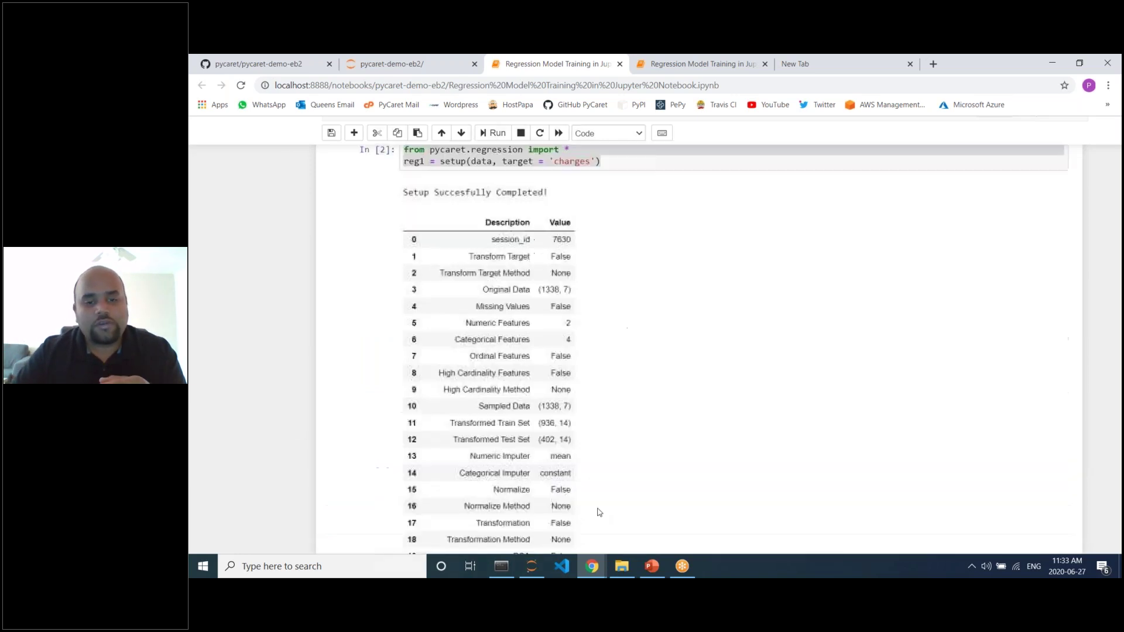
pyautogui.scroll(-10, 592, 437)
pyautogui.scroll(-15, 594, 434)
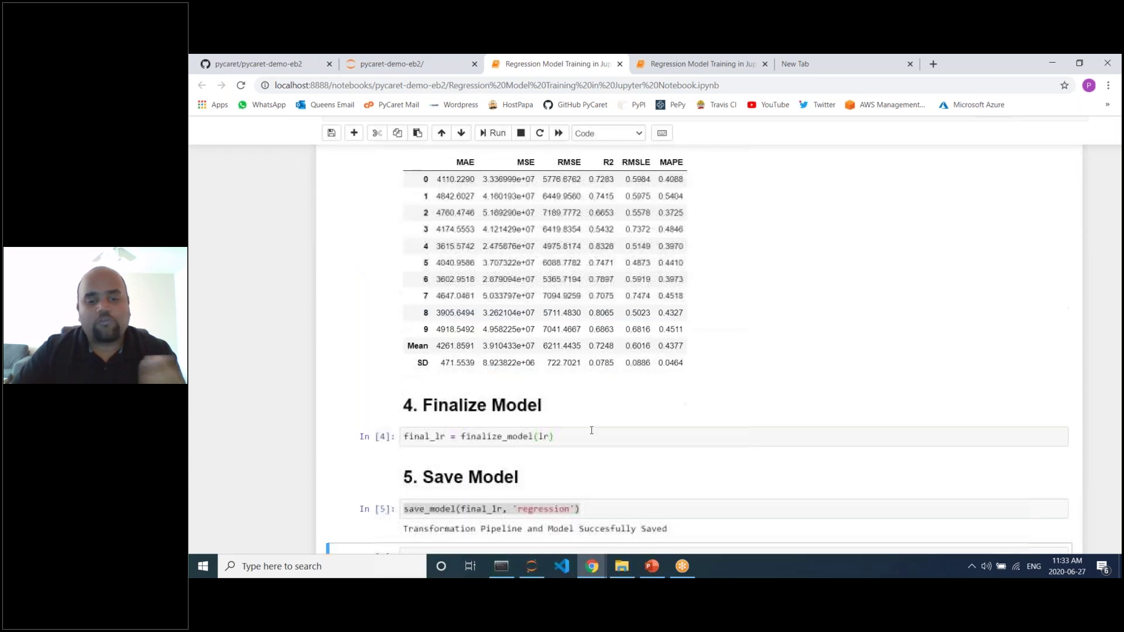
pyautogui.scroll(20, 615, 404)
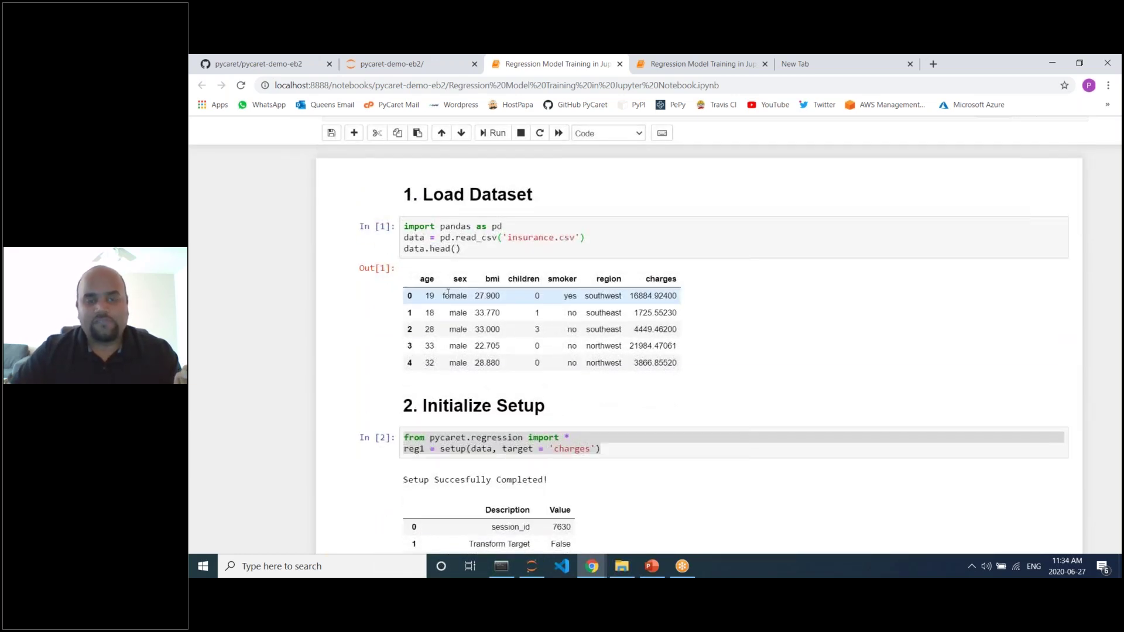
# Step: Highlight the first row's sex value in the Load Dataset preview, and highlight the save_model(final_lr, 'regression') line under Save Model
pyautogui.moveTo(443, 295); pyautogui.dragTo(467, 296)
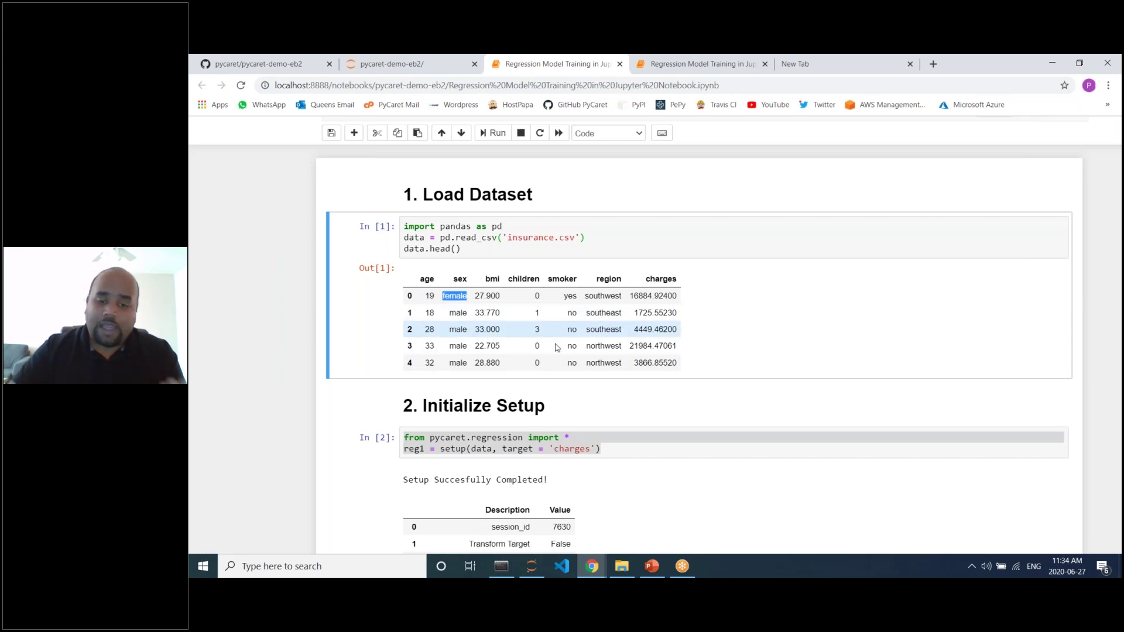
pyautogui.scroll(-20, 643, 434)
pyautogui.click(582, 402)
pyautogui.moveTo(581, 402); pyautogui.dragTo(405, 402)
pyautogui.click(714, 406)
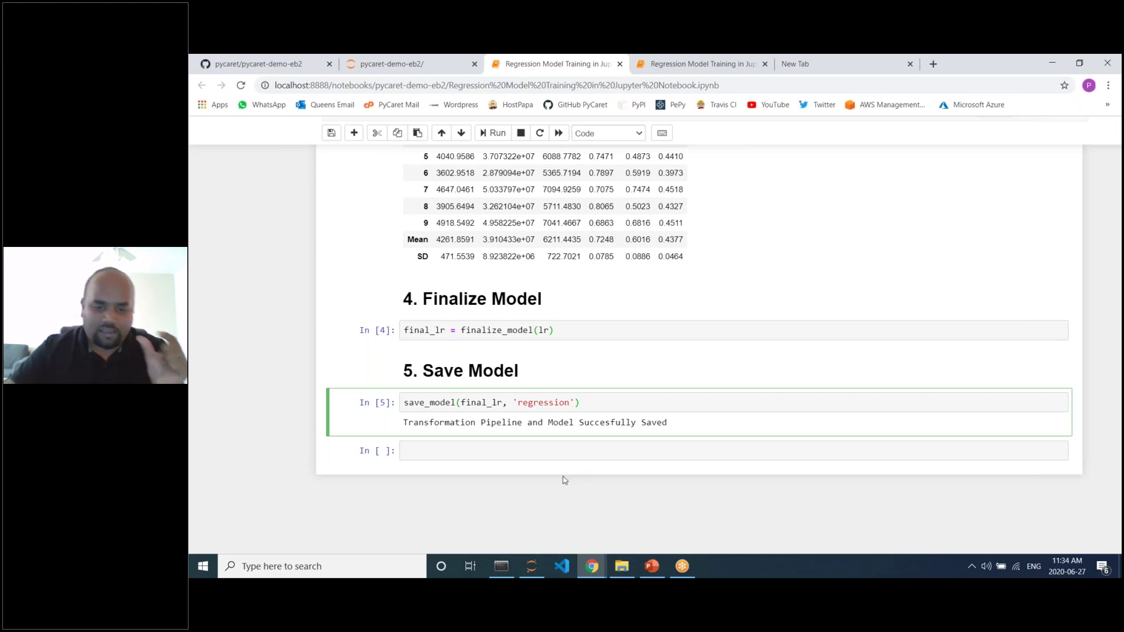
# Step: Switch to File Explorer, reveal the full path of the pycaret-demo-eb2 folder, and return to the notebook in Chrome
pyautogui.click(619, 572)
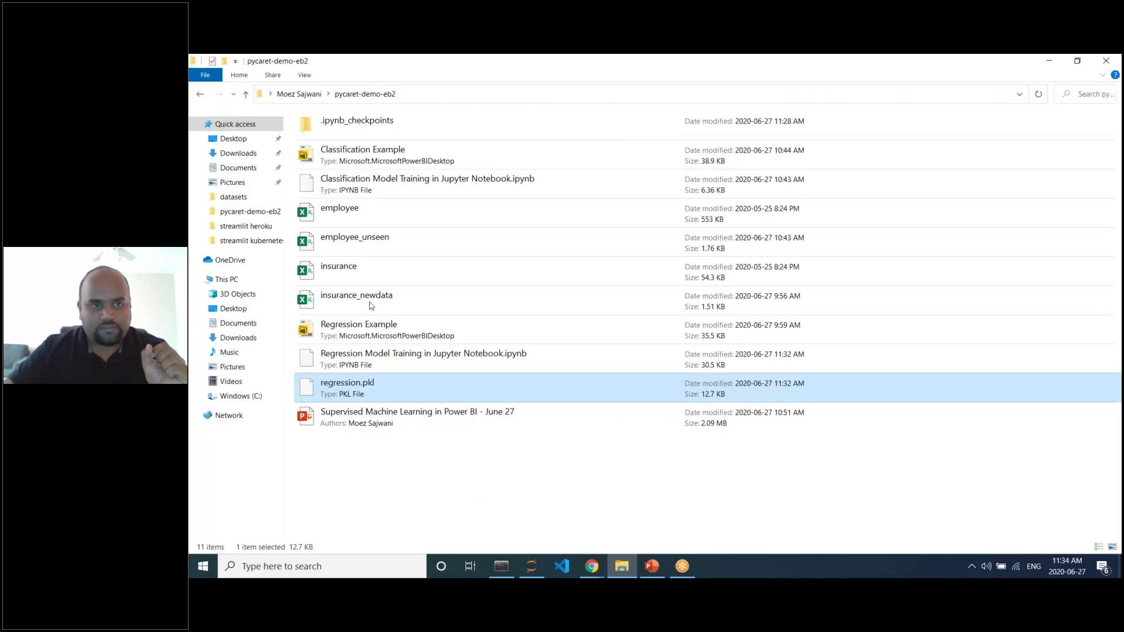
pyautogui.click(454, 91)
pyautogui.click(462, 91)
pyautogui.hotkey('ctrl', 'a')
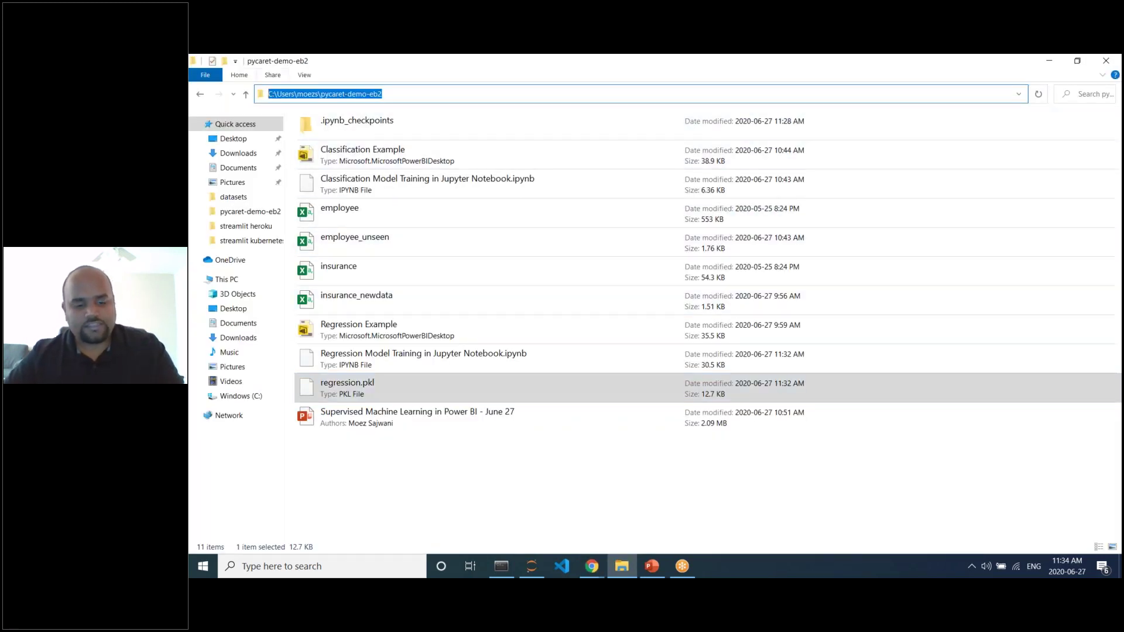
pyautogui.click(623, 566)
# Step: Return to the Load Dataset section, enlarge the notebook page by two zoom levels and select the dataset preview cell
pyautogui.scroll(20, 682, 451)
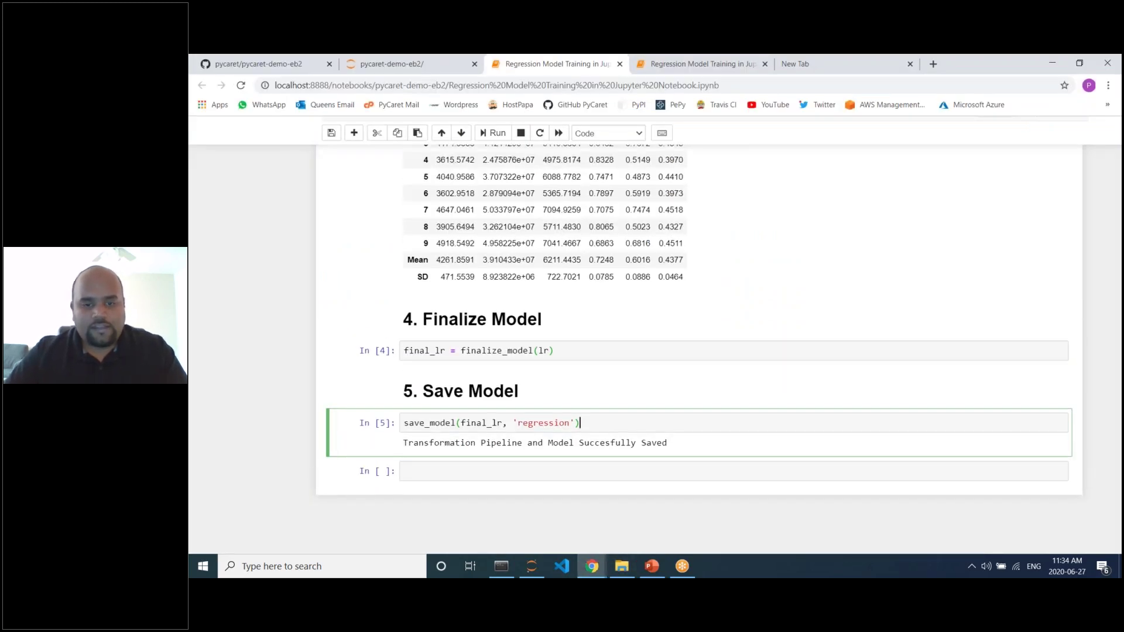
pyautogui.scroll(2, 682, 451)
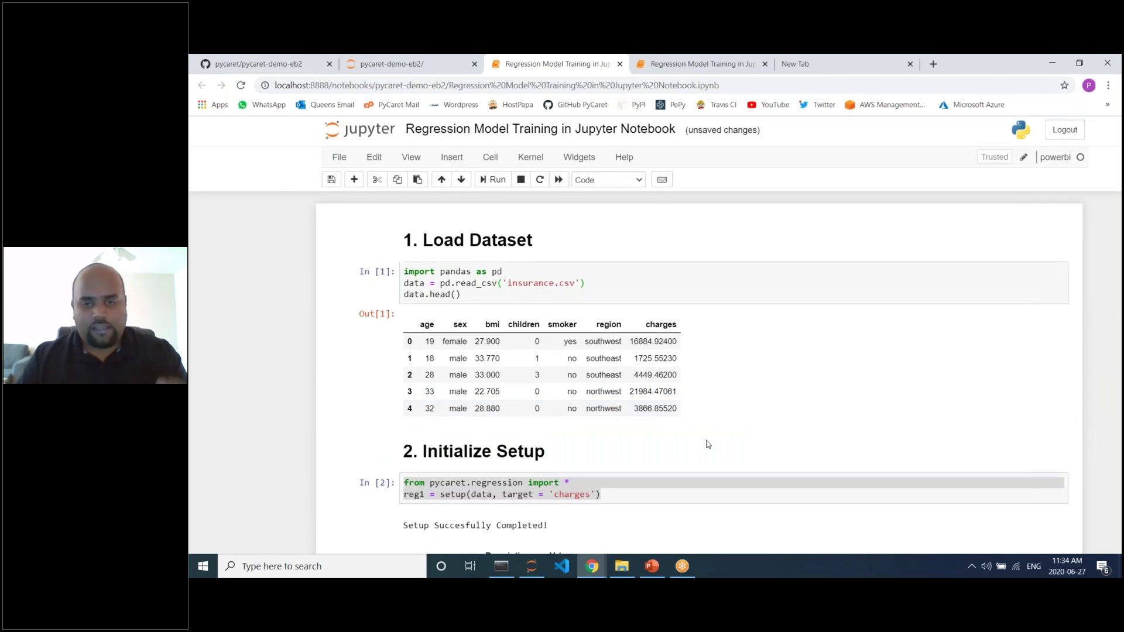
pyautogui.hotkey('ctrl', '+')
pyautogui.hotkey('ctrl', '+')
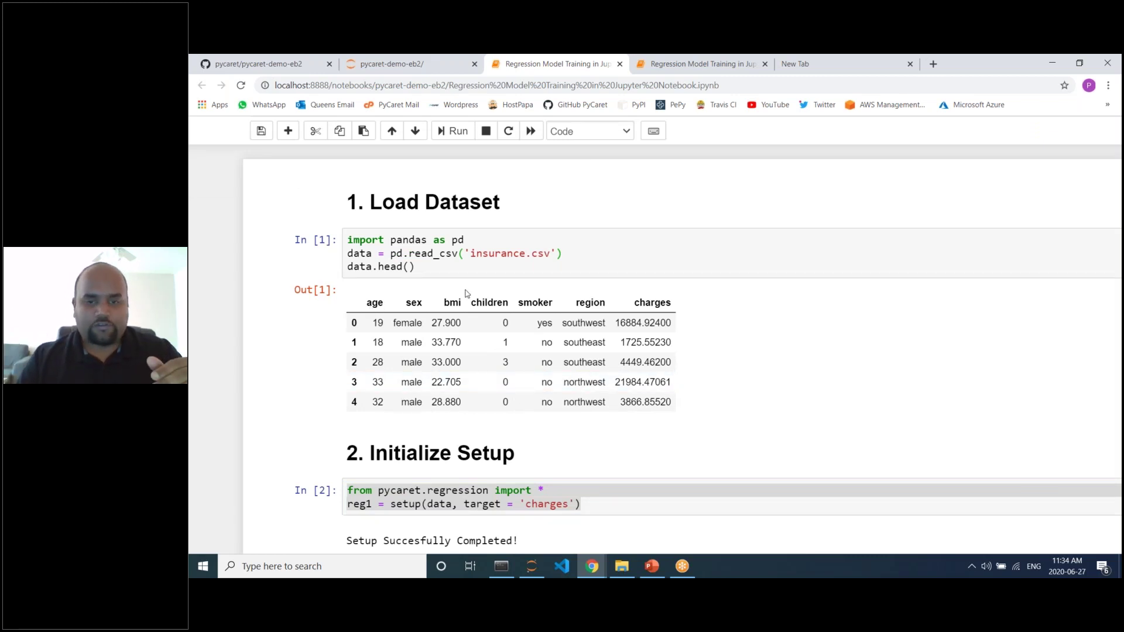
pyautogui.click(657, 342)
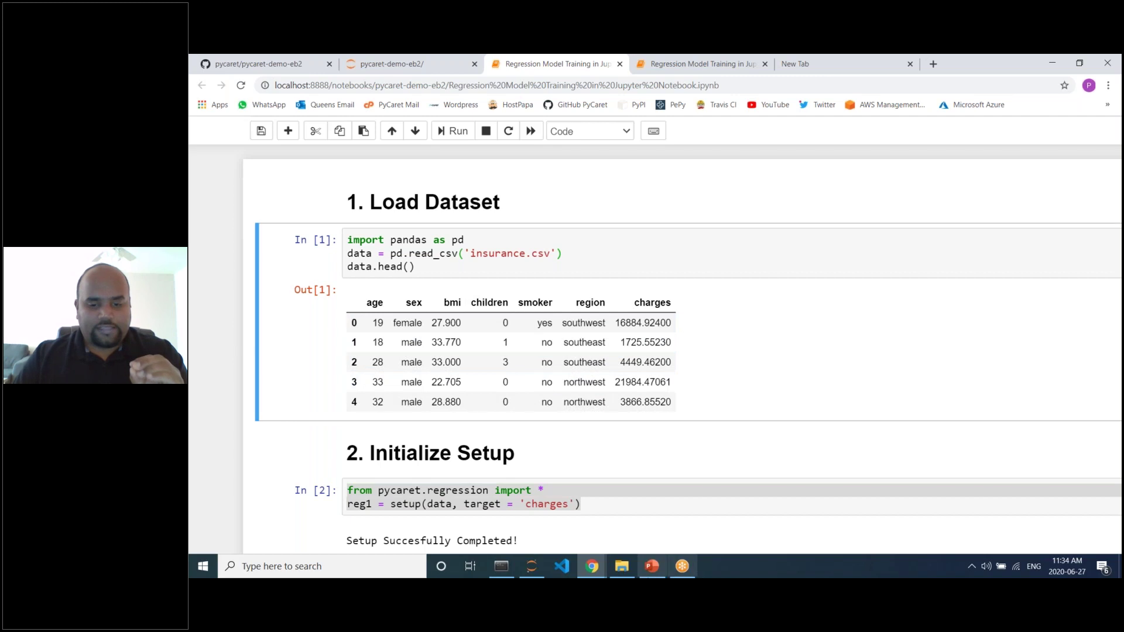
# Step: Switch to File Explorer and open the Regression Example Power BI file from the pycaret-demo-eb2 folder
pyautogui.click(622, 566)
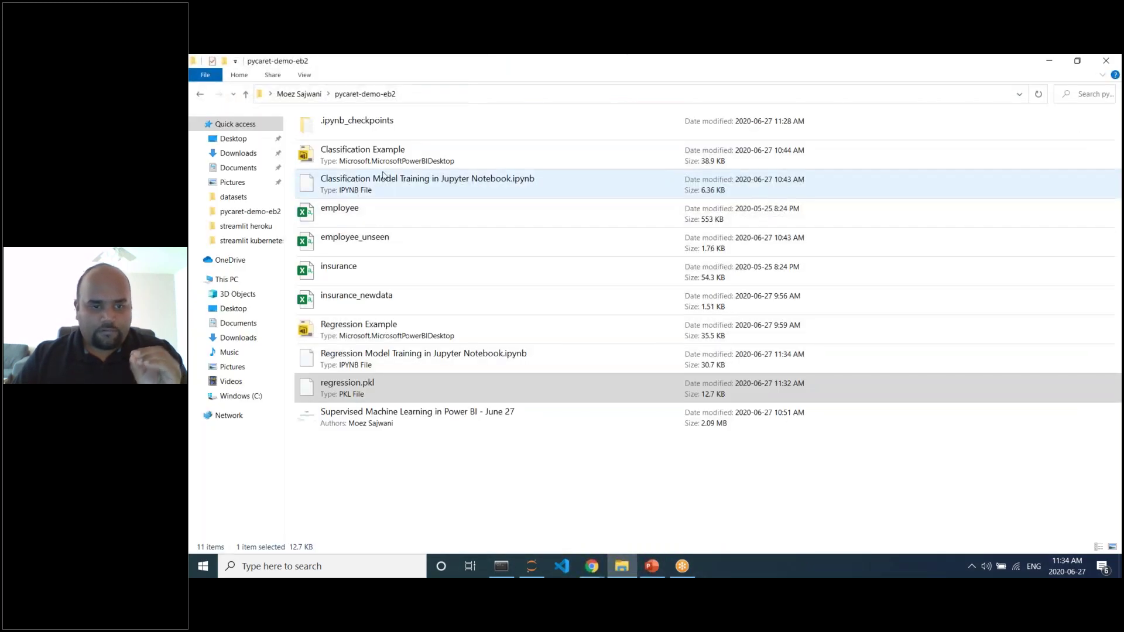
pyautogui.doubleClick(424, 339)
pyautogui.click(512, 480)
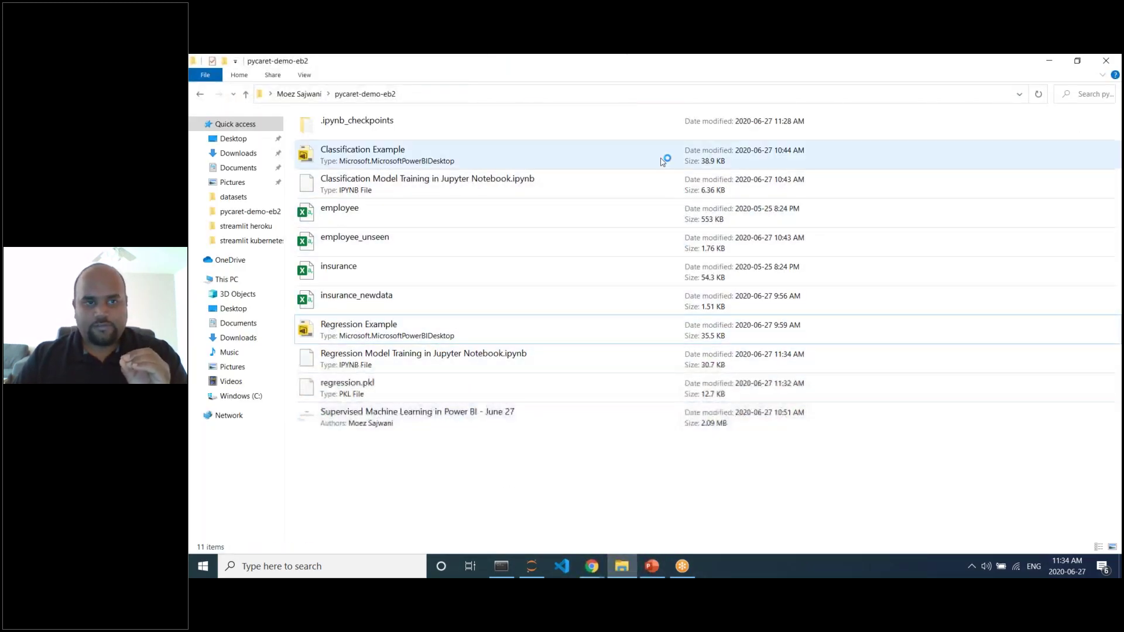
pyautogui.doubleClick(354, 66)
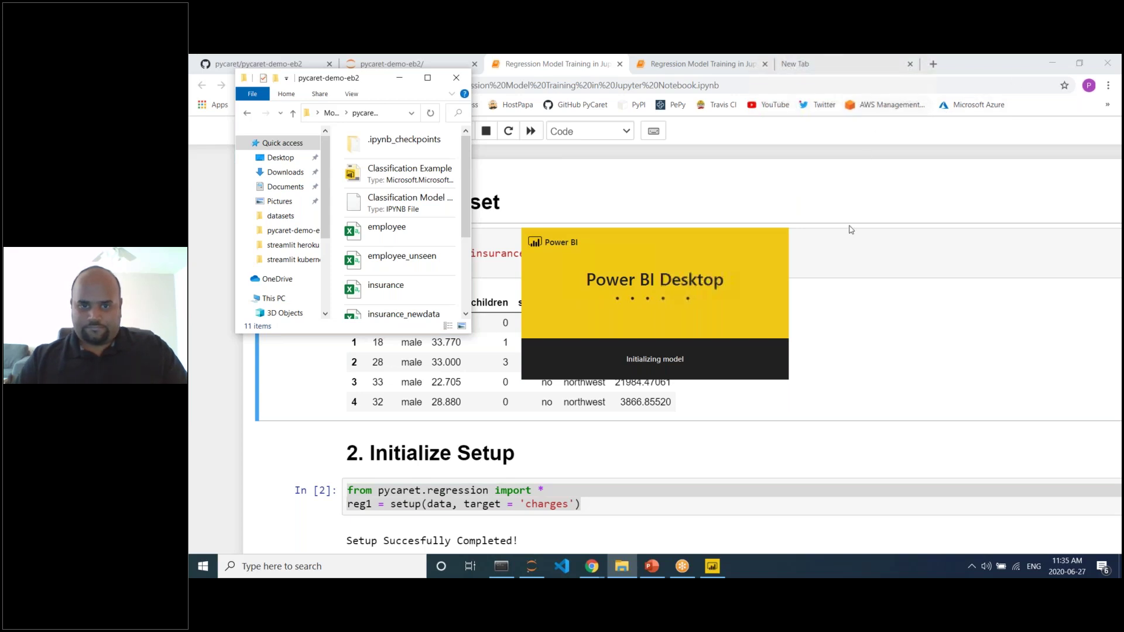
pyautogui.click(918, 209)
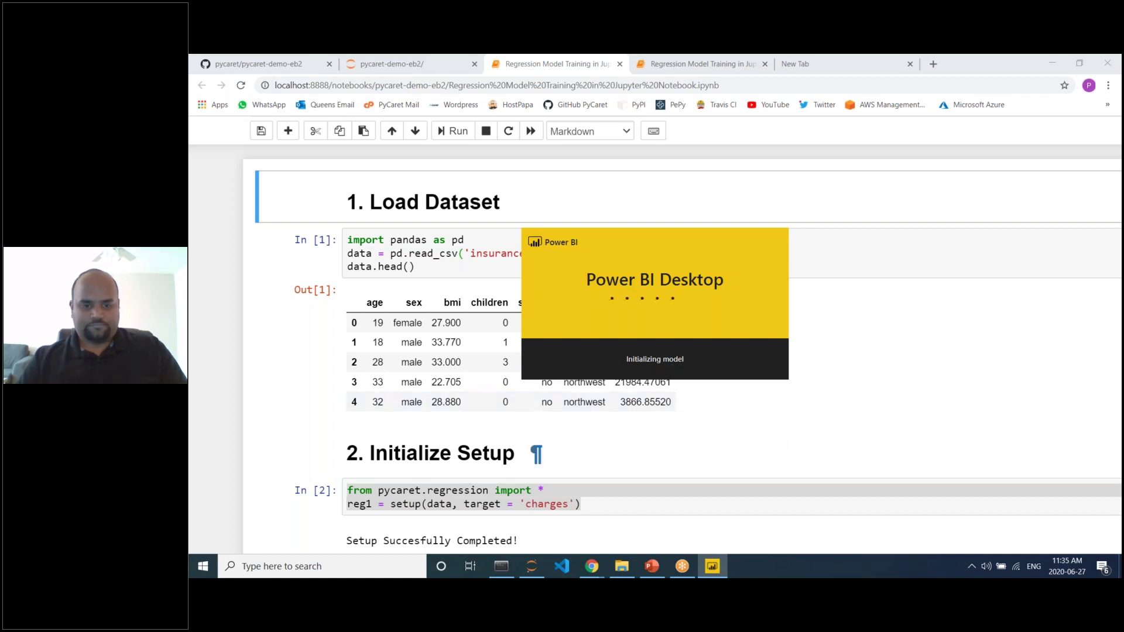
pyautogui.click(649, 504)
pyautogui.click(704, 565)
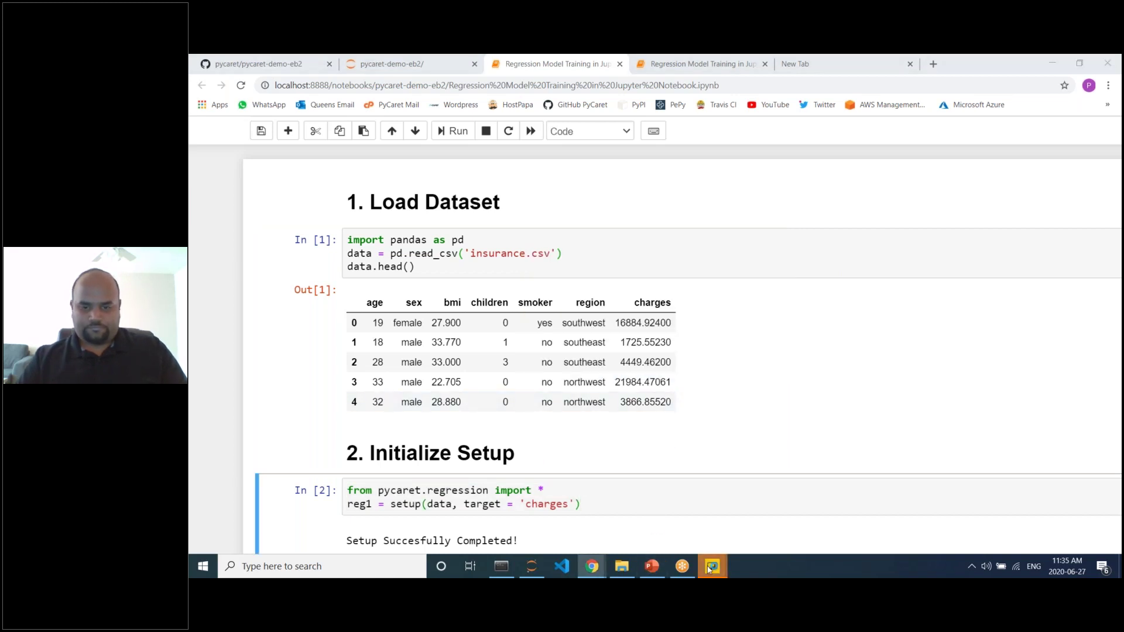
pyautogui.click(679, 525)
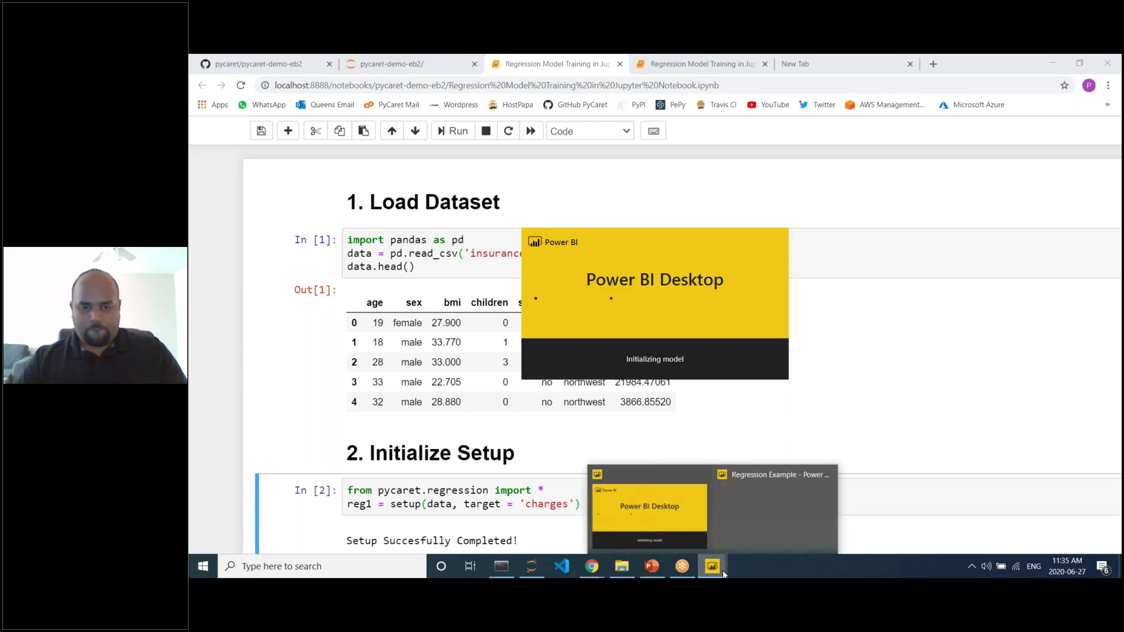
# Step: Switch back to File Explorer, maximize its window and show the pycaret-demo-eb2 files in List view
pyautogui.click(631, 565)
pyautogui.moveTo(356, 63); pyautogui.dragTo(356, 55)
pyautogui.rightClick(523, 466)
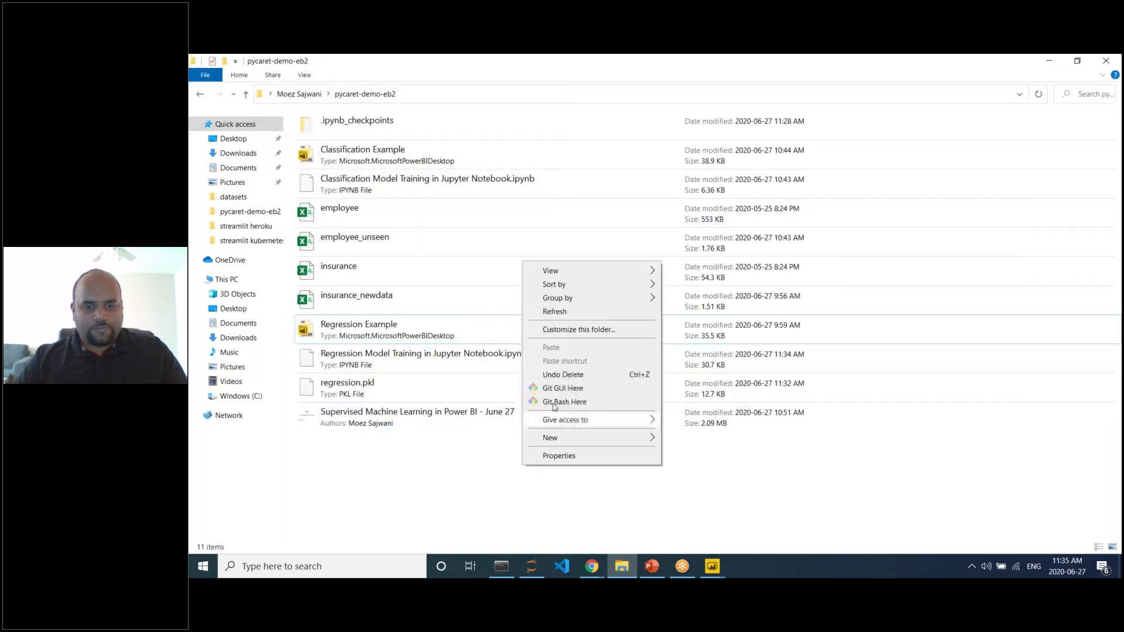
pyautogui.moveTo(563, 275)
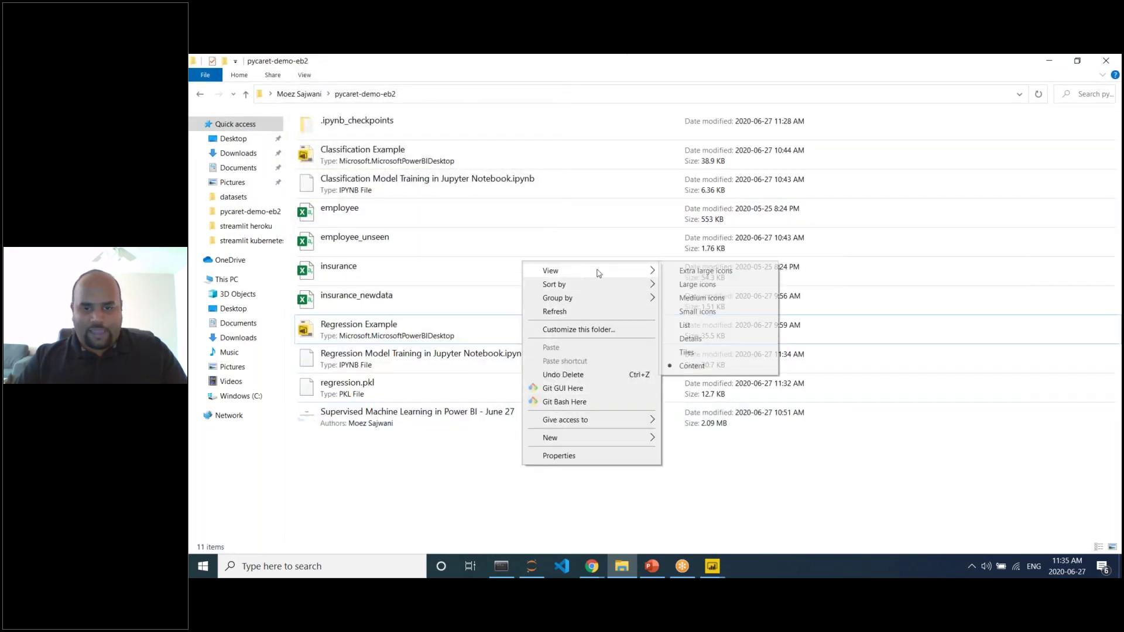
pyautogui.click(701, 326)
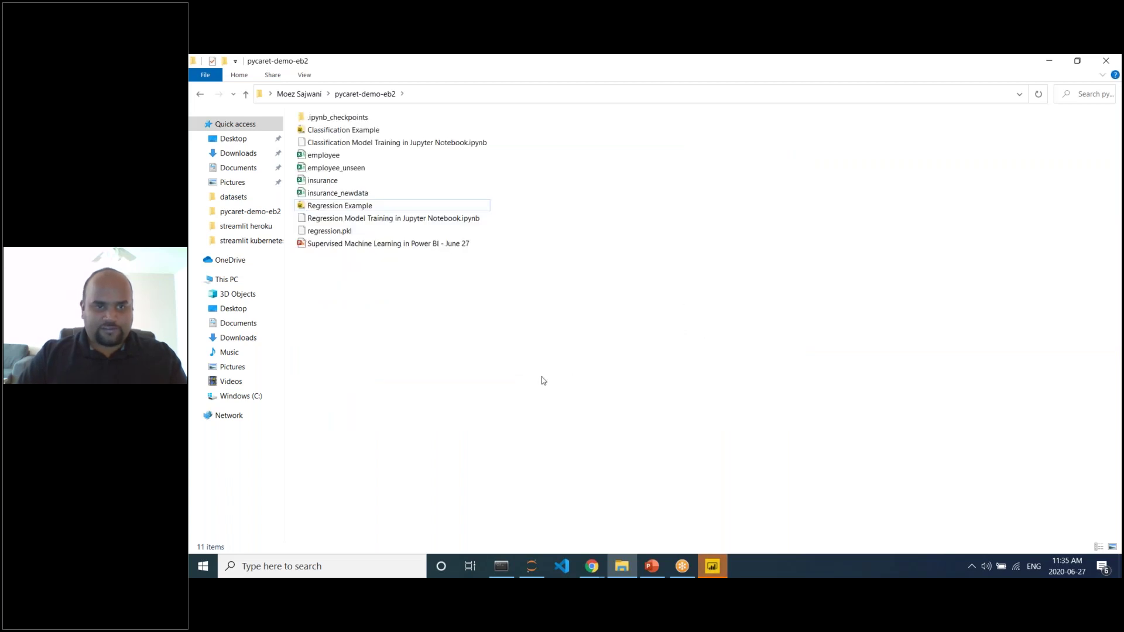
# Step: Open the insurance_newdata file in Excel, maximize the window and select cell M10
pyautogui.click(358, 193)
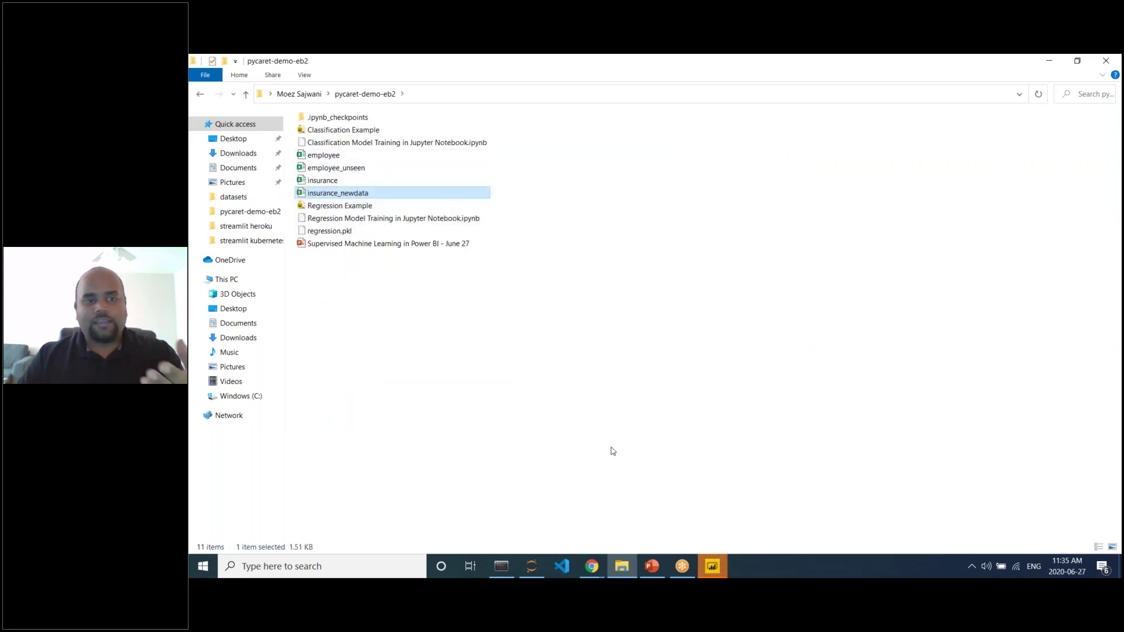
pyautogui.press('Return')
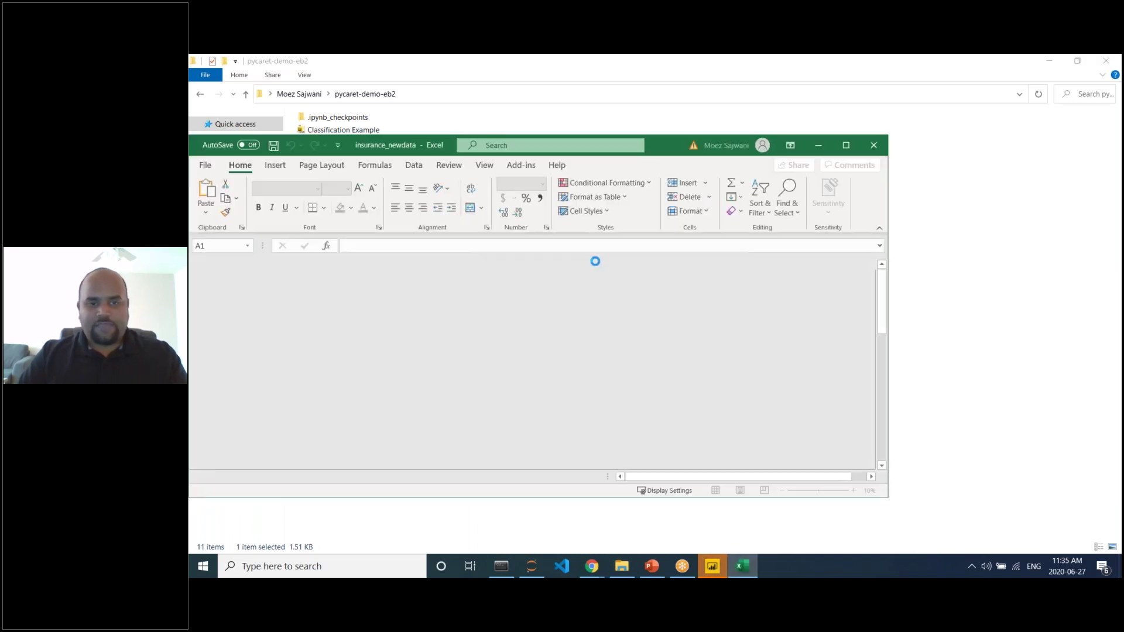
pyautogui.click(847, 146)
pyautogui.click(678, 296)
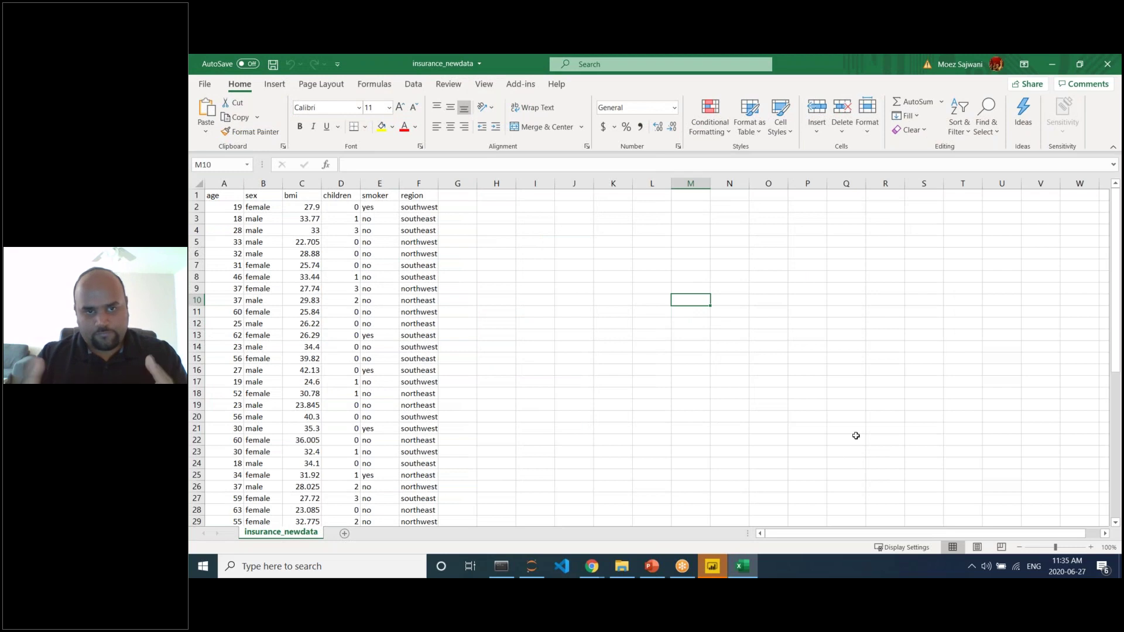
# Step: Examine the feature columns and rows of the insurance_newdata sheet, and close the workbook and Excel
pyautogui.press('Down')
pyautogui.press('Right')
pyautogui.press('Left')
pyautogui.press('Left')
pyautogui.press('Left')
pyautogui.press('Left')
pyautogui.press('Left')
pyautogui.press('Left')
pyautogui.press('Left')
pyautogui.press('Left')
pyautogui.press('Left')
pyautogui.press('Left')
pyautogui.press('Left')
pyautogui.press('Left')
pyautogui.press('Left')
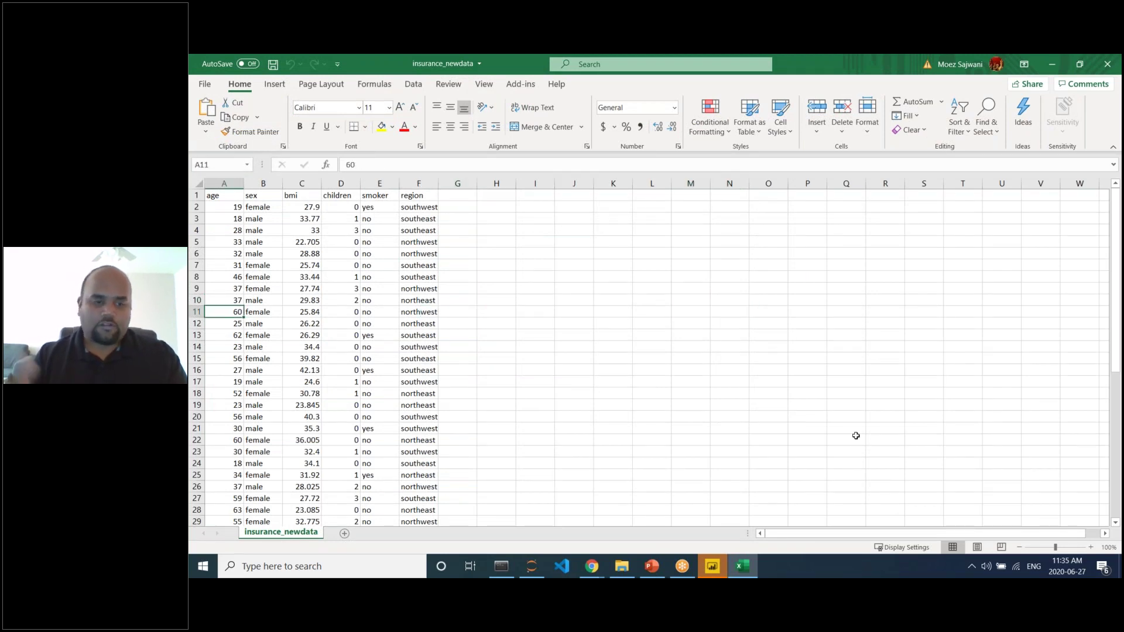
pyautogui.hotkey('ctrl', 'Down')
pyautogui.hotkey('ctrl', 'w')
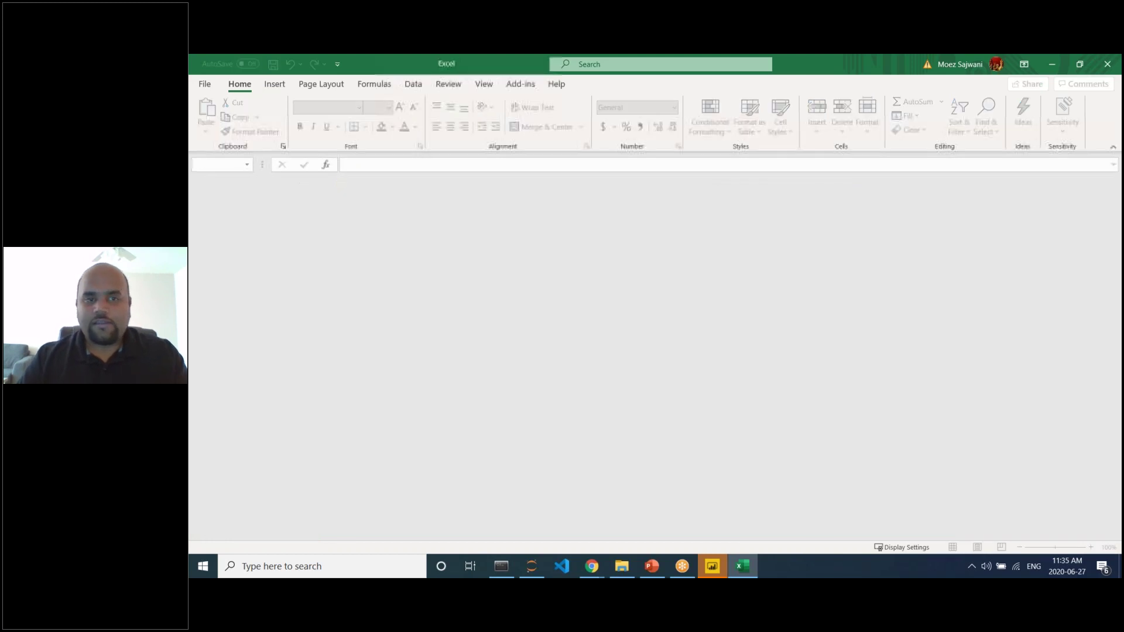
pyautogui.doubleClick(423, 65)
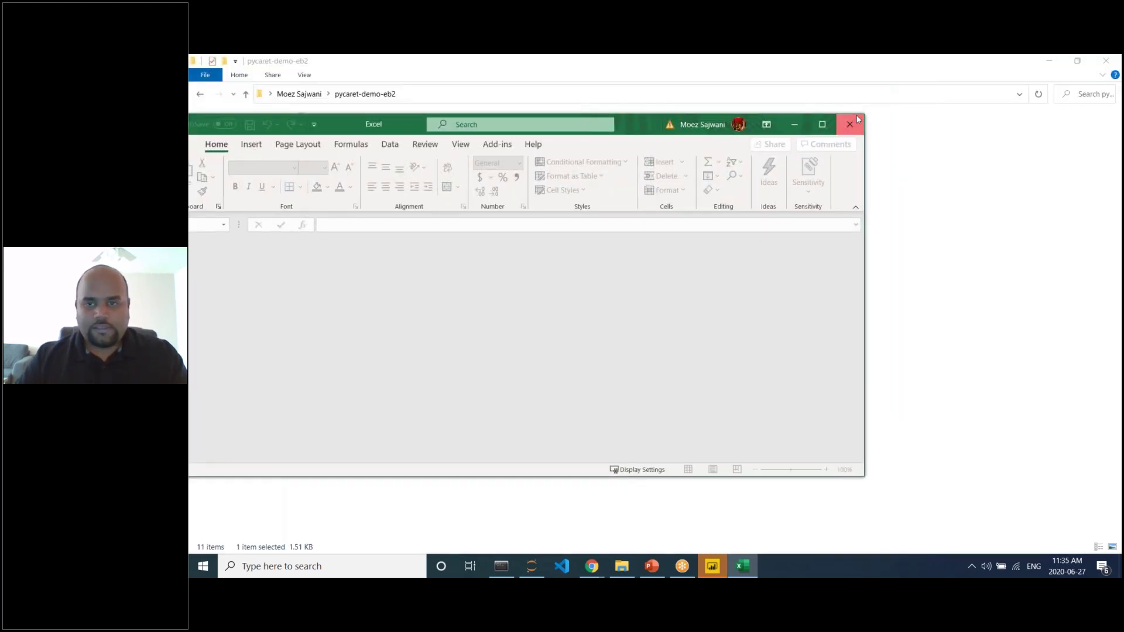
pyautogui.click(851, 121)
# Step: Switch to the Regression Example report in Power BI Desktop, examine its insurance_newdata query in Power Query Editor, and close the report
pyautogui.hotkey('alt', 'Tab')
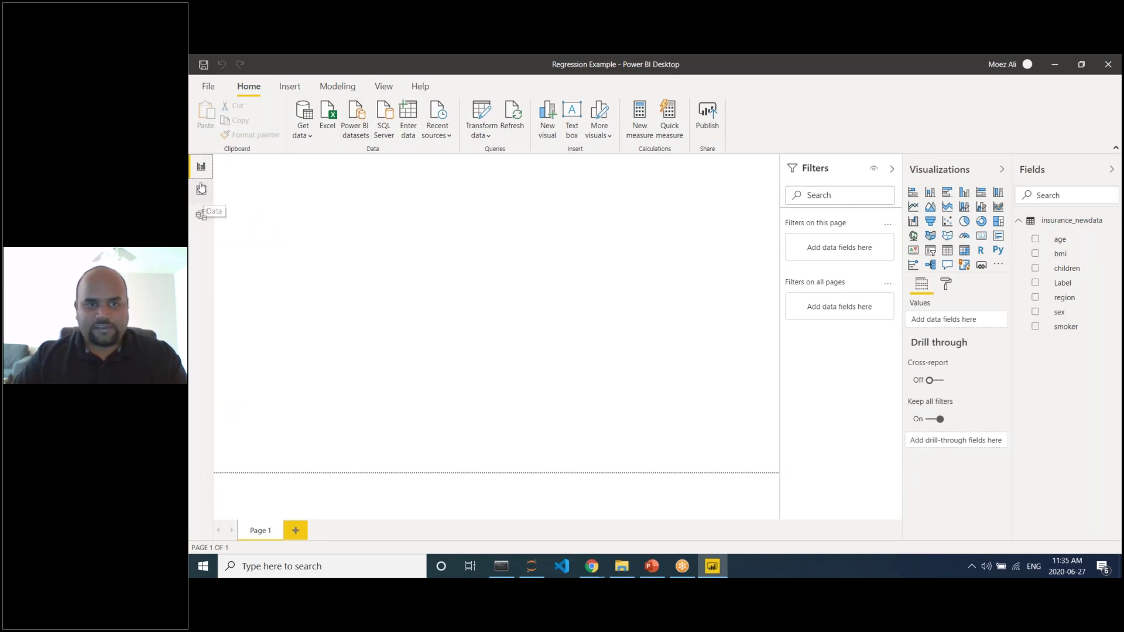
pyautogui.click(481, 114)
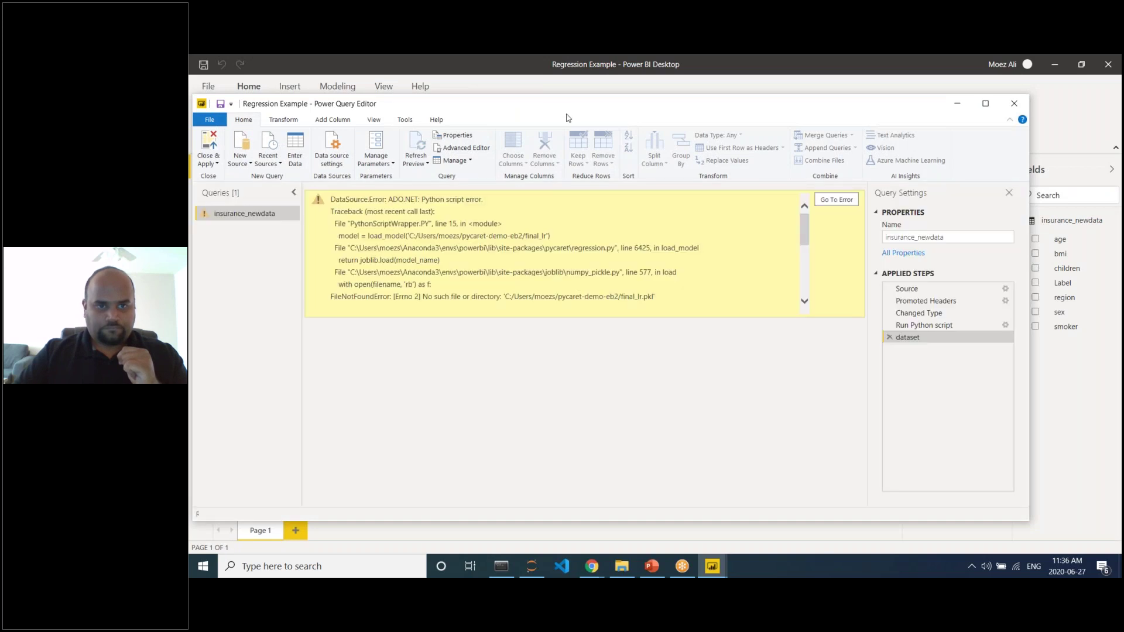
pyautogui.moveTo(552, 113); pyautogui.dragTo(568, 121)
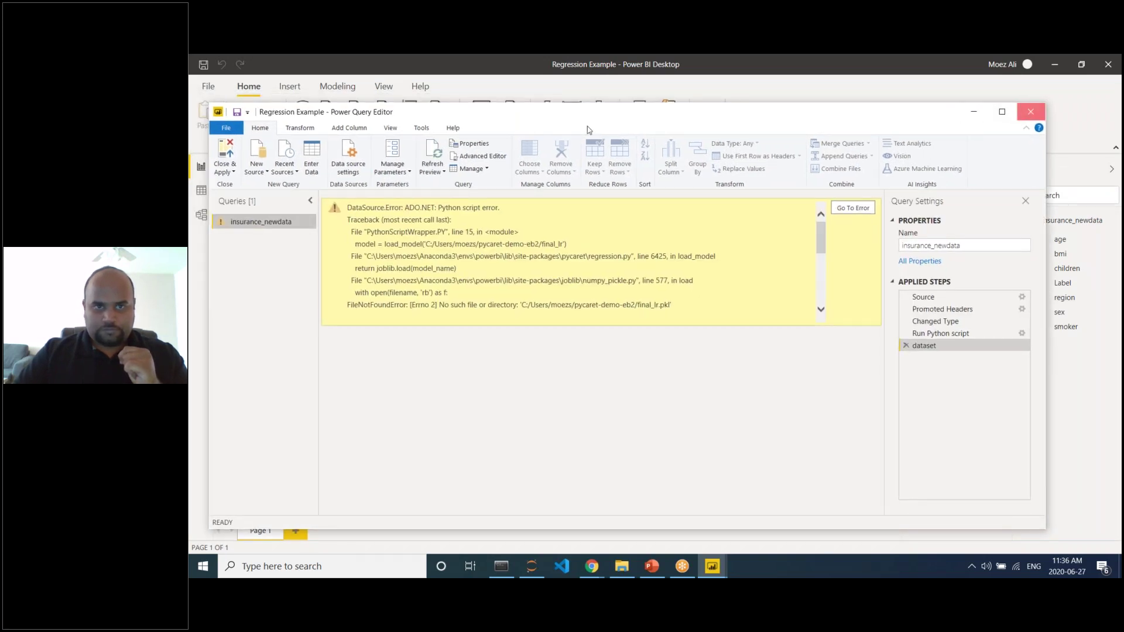
pyautogui.click(974, 112)
pyautogui.click(1055, 64)
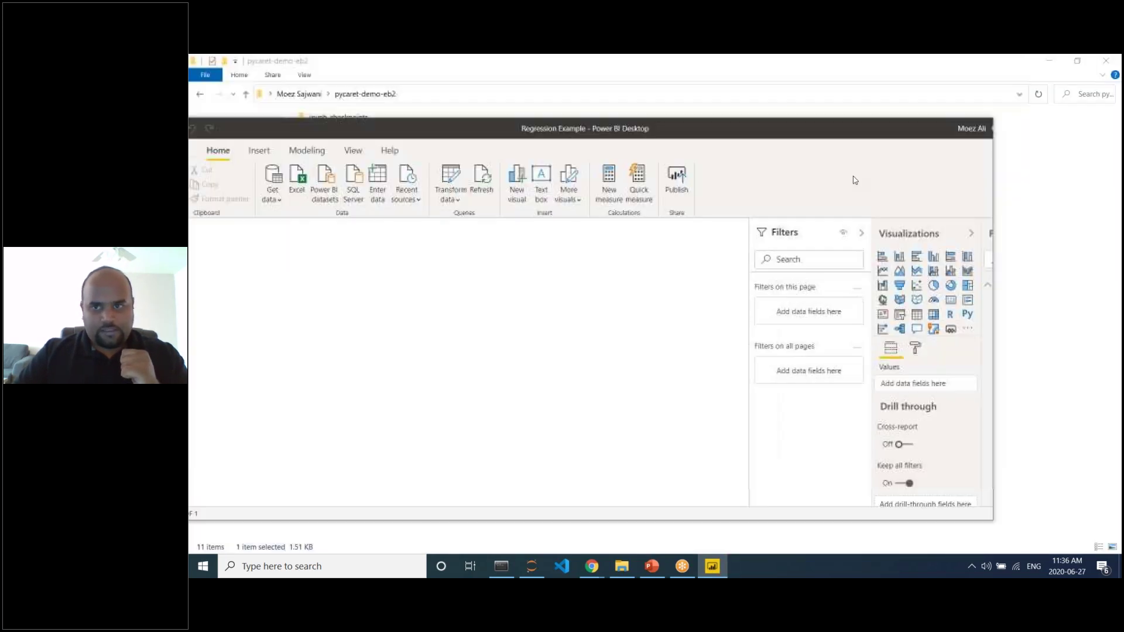
pyautogui.click(982, 123)
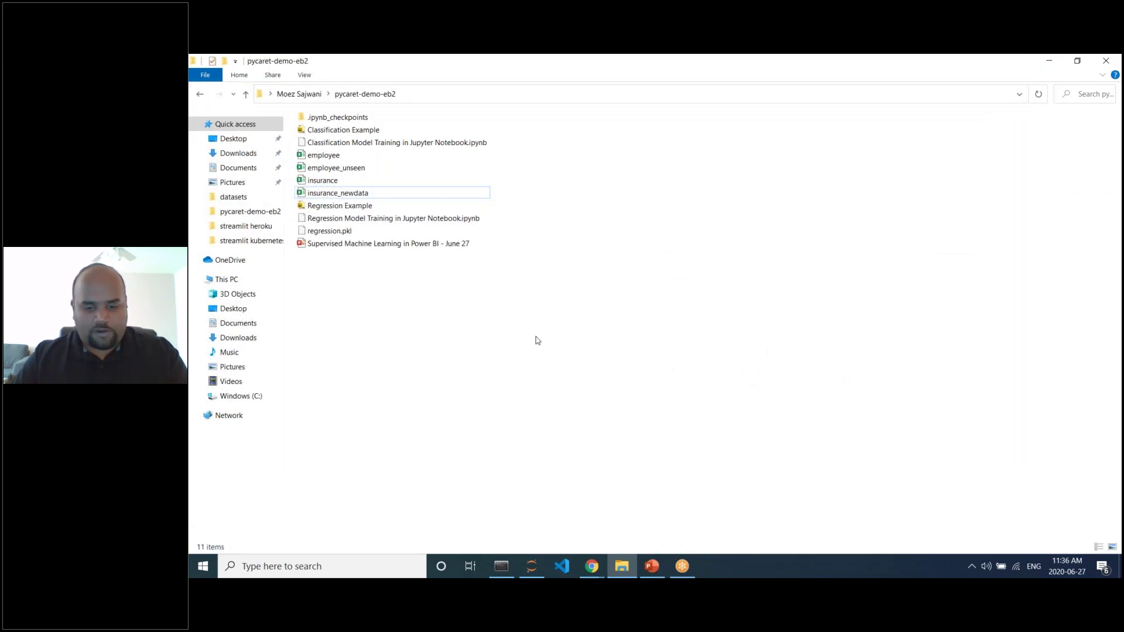
# Step: Launch Power BI Desktop from Windows search and dismiss its start screen to work in a blank report
pyautogui.press('super')
pyautogui.write('po')
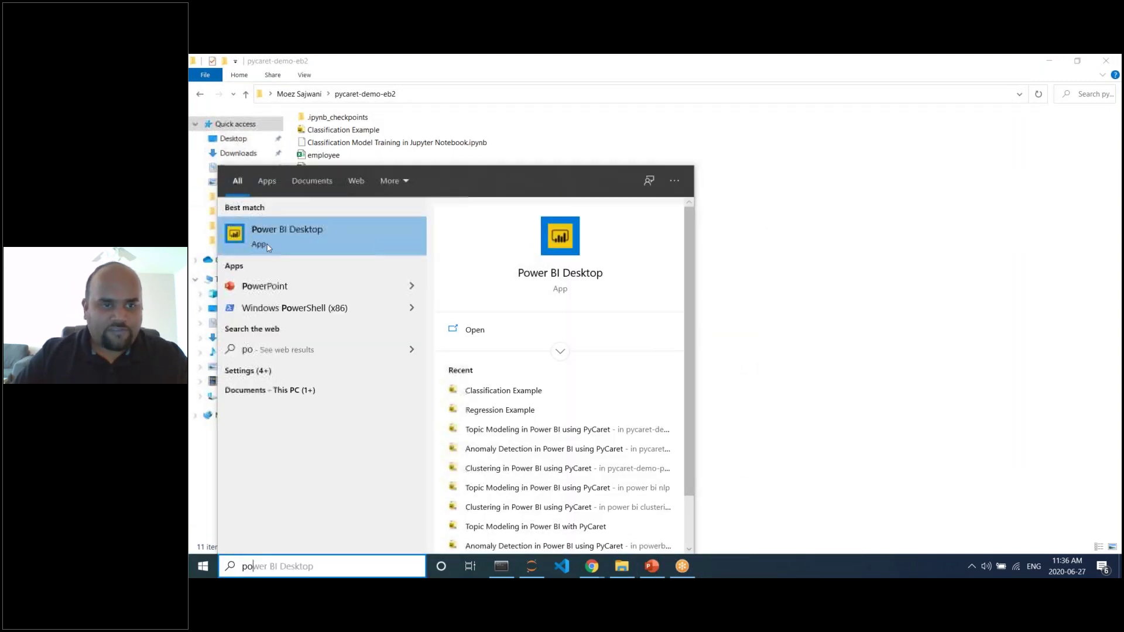
pyautogui.press('Return')
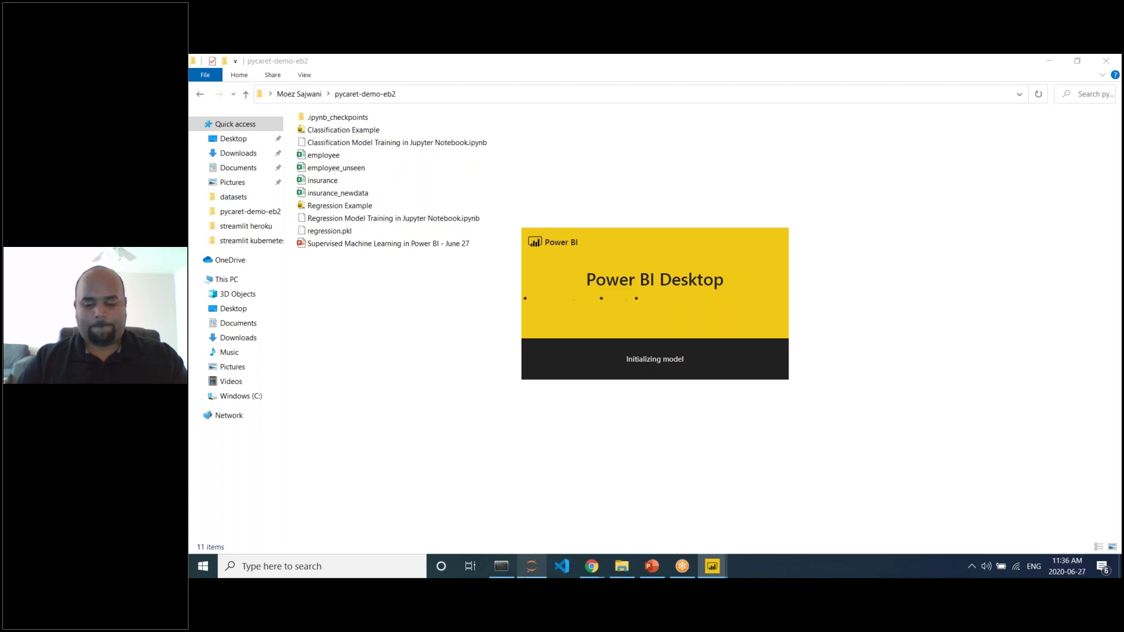
pyautogui.moveTo(531, 566)
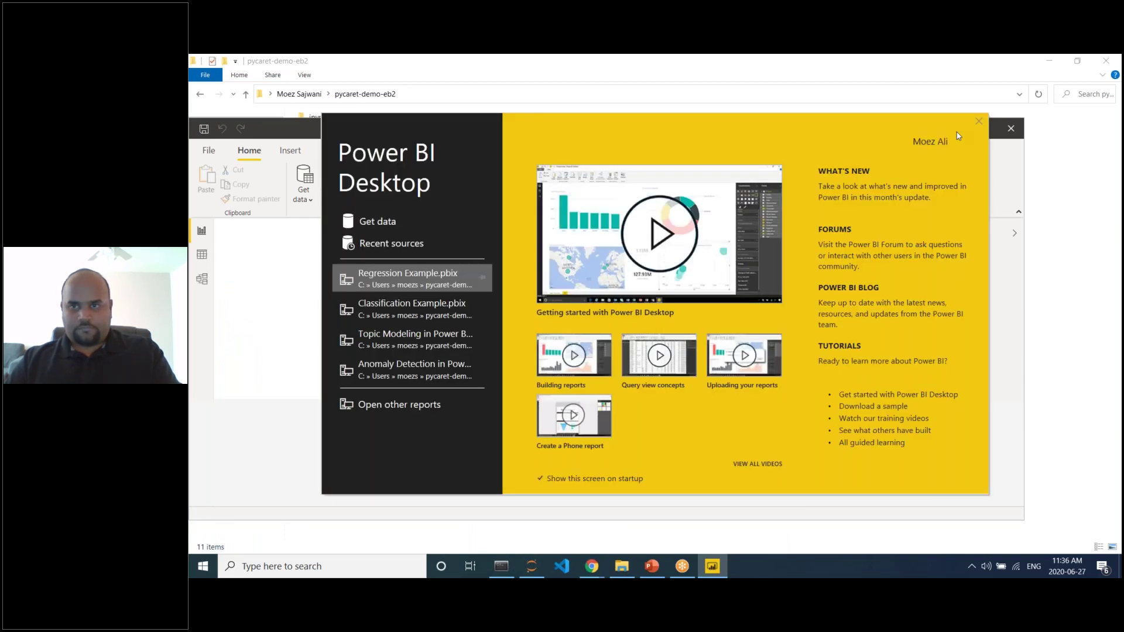
pyautogui.click(978, 121)
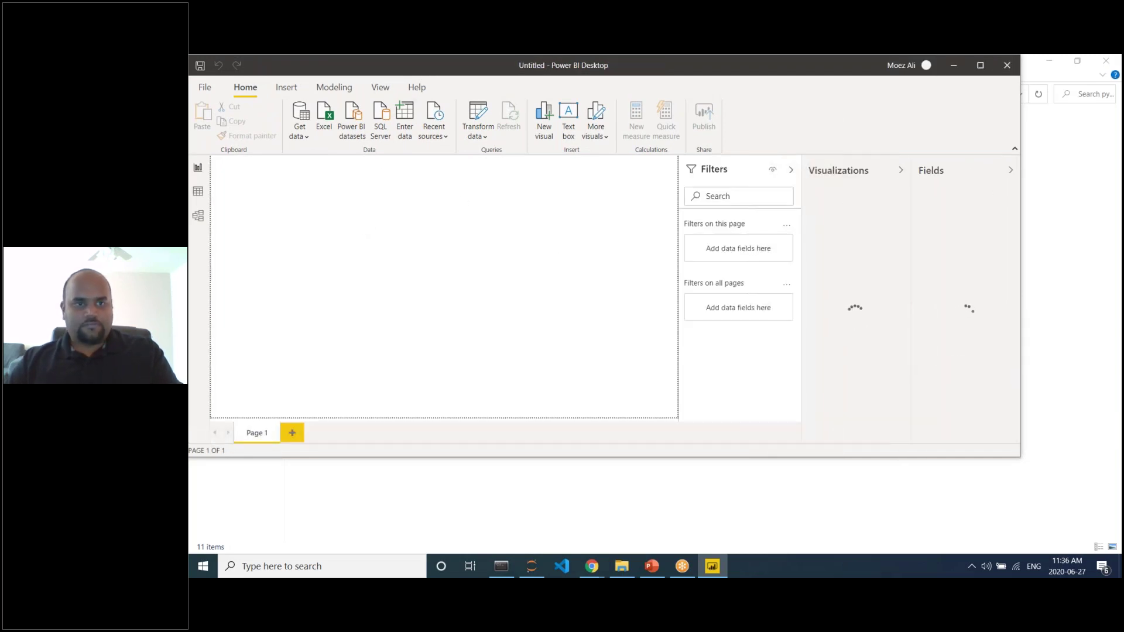
# Step: Import insurance_newdata.csv from the pycaret-demo-eb2 folder as a Text/CSV source and open it for transformation in Power Query Editor
pyautogui.click(303, 136)
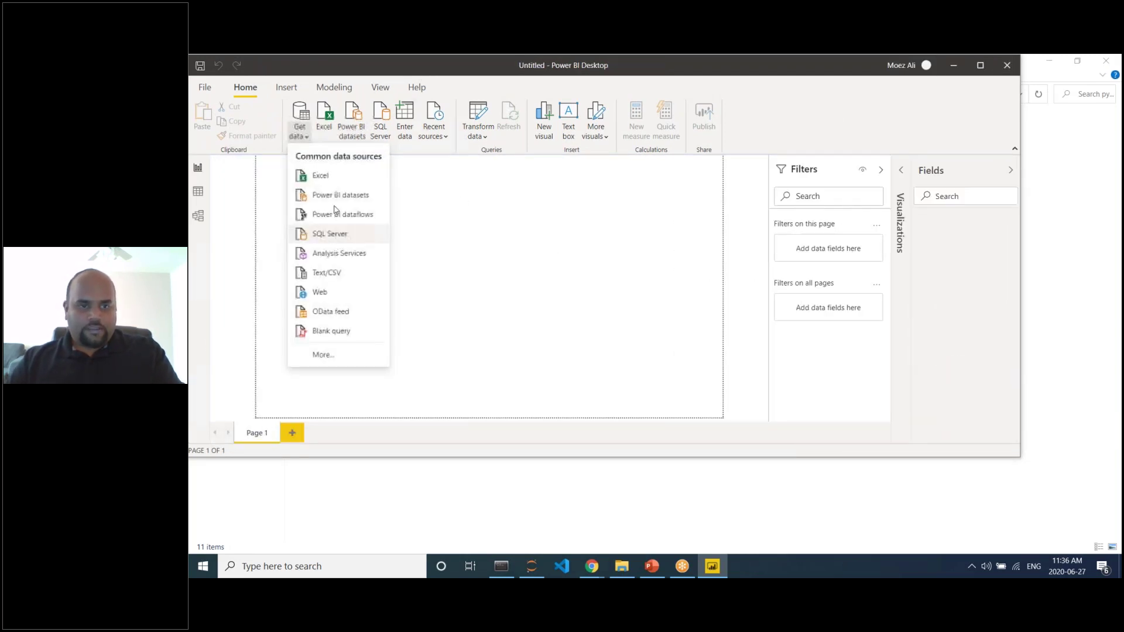
pyautogui.click(328, 273)
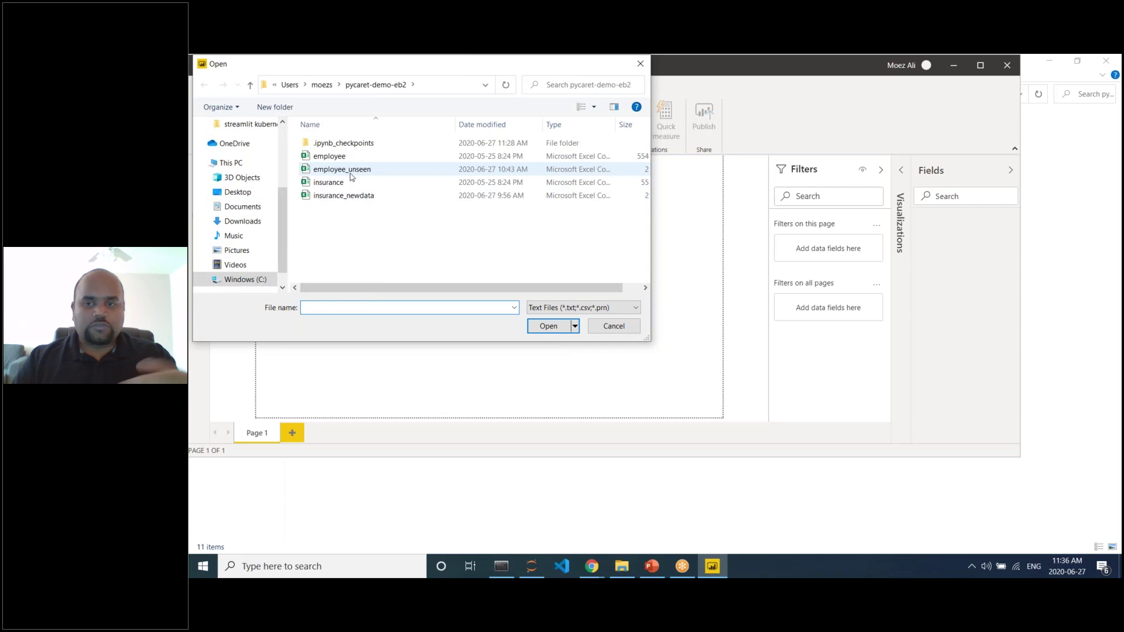
pyautogui.doubleClick(354, 197)
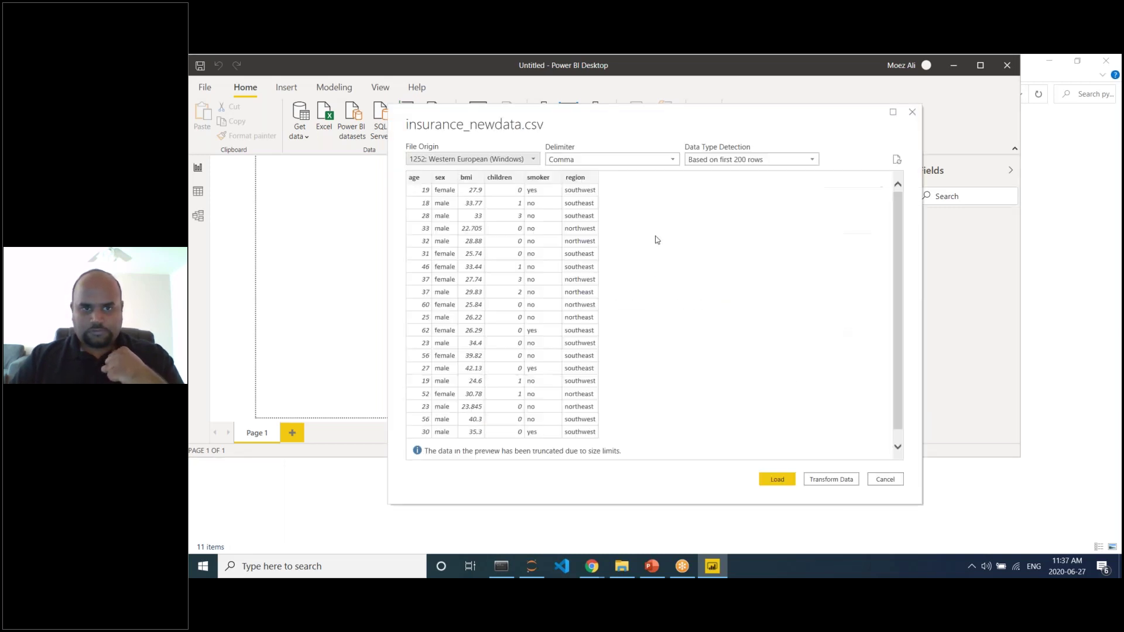
pyautogui.click(847, 479)
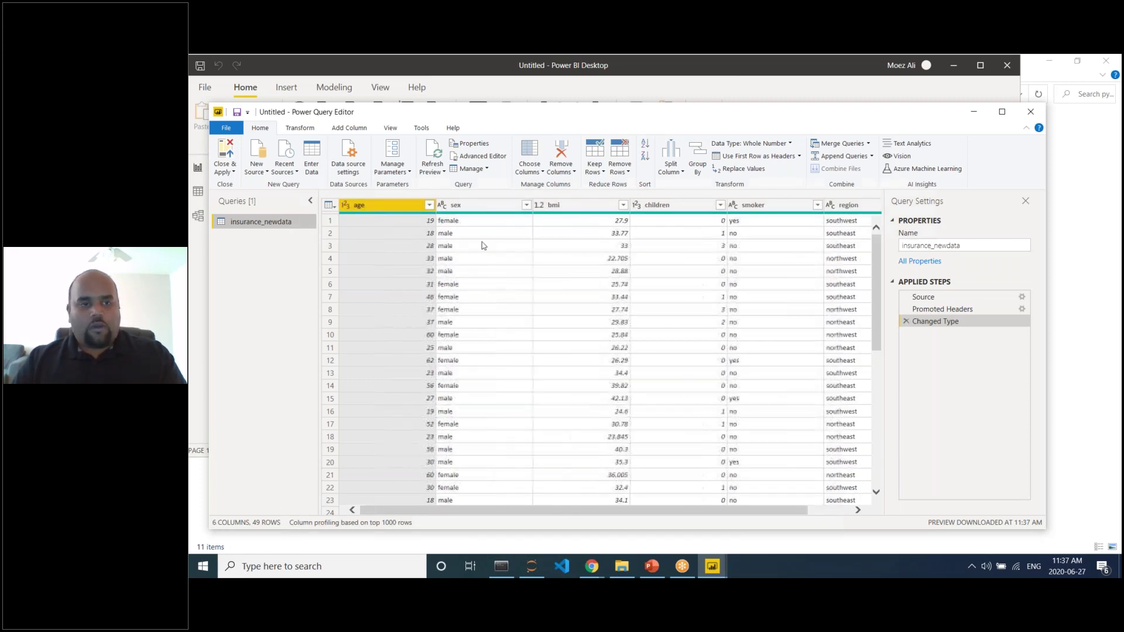
# Step: Start a Run Python script transformation on insurance_newdata, write "from pycaret.regression import *" and begin the line "model = load_model("
pyautogui.click(305, 133)
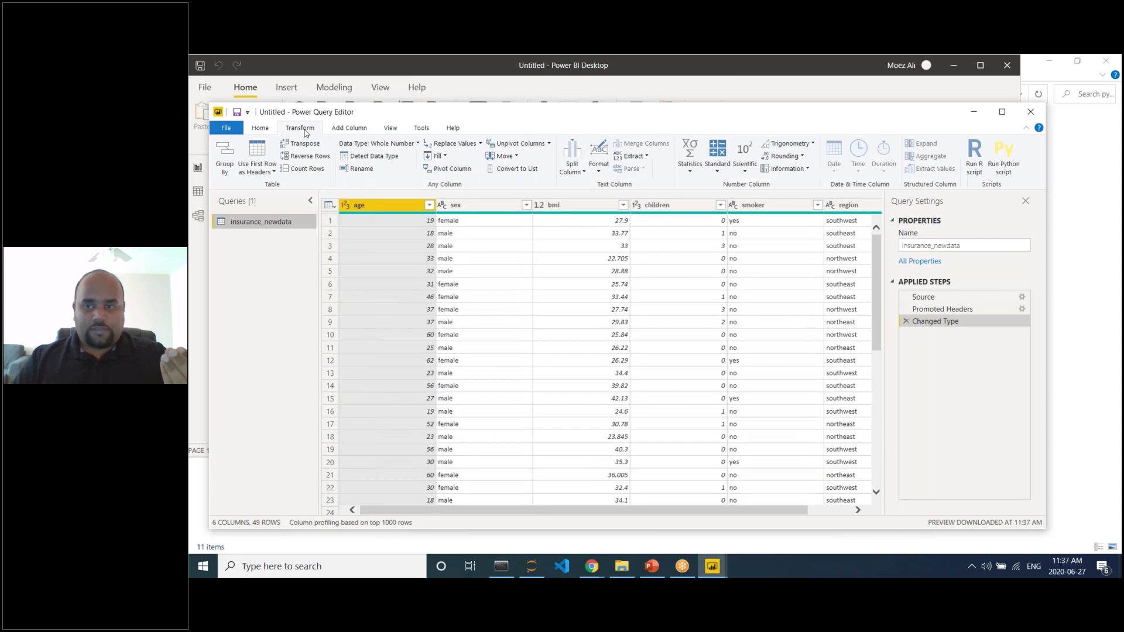
pyautogui.click(1013, 172)
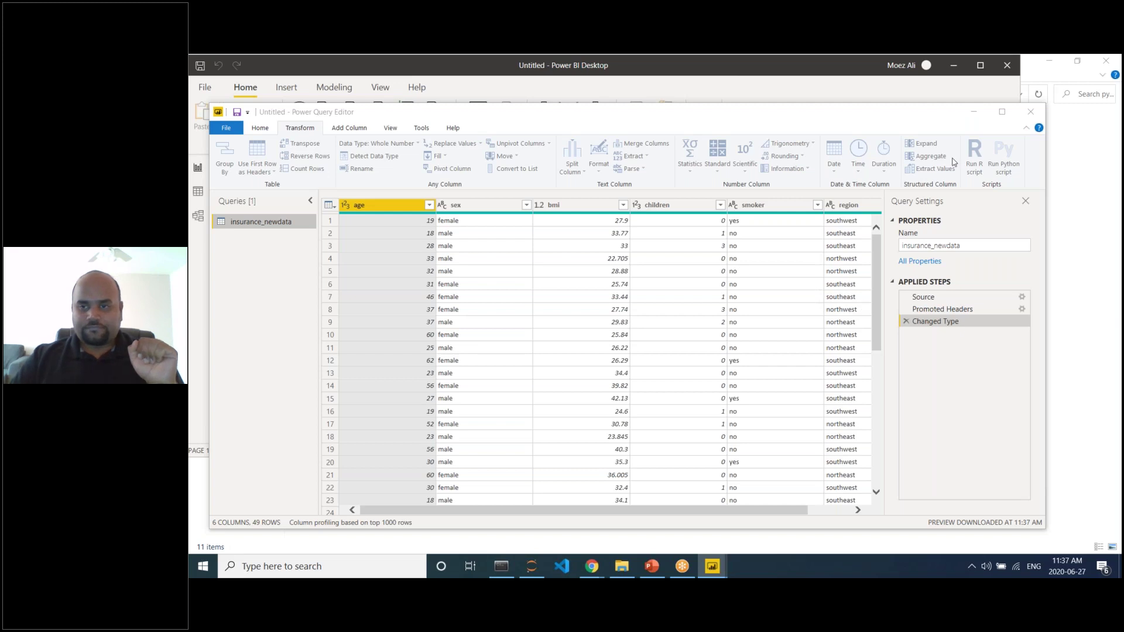
pyautogui.moveTo(712, 566)
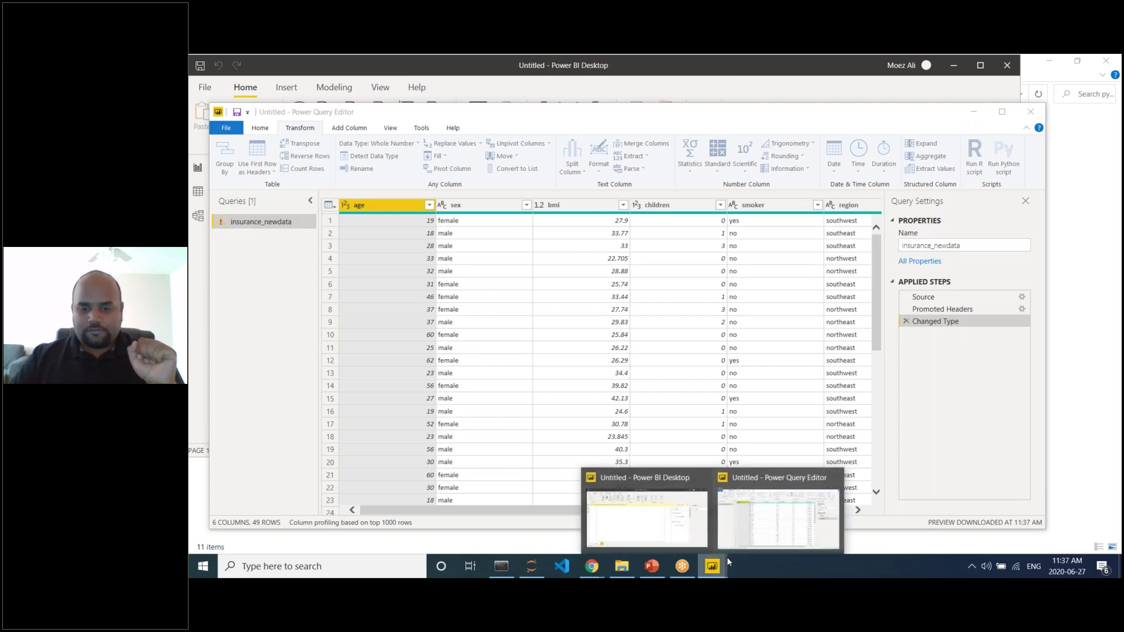
pyautogui.click(779, 509)
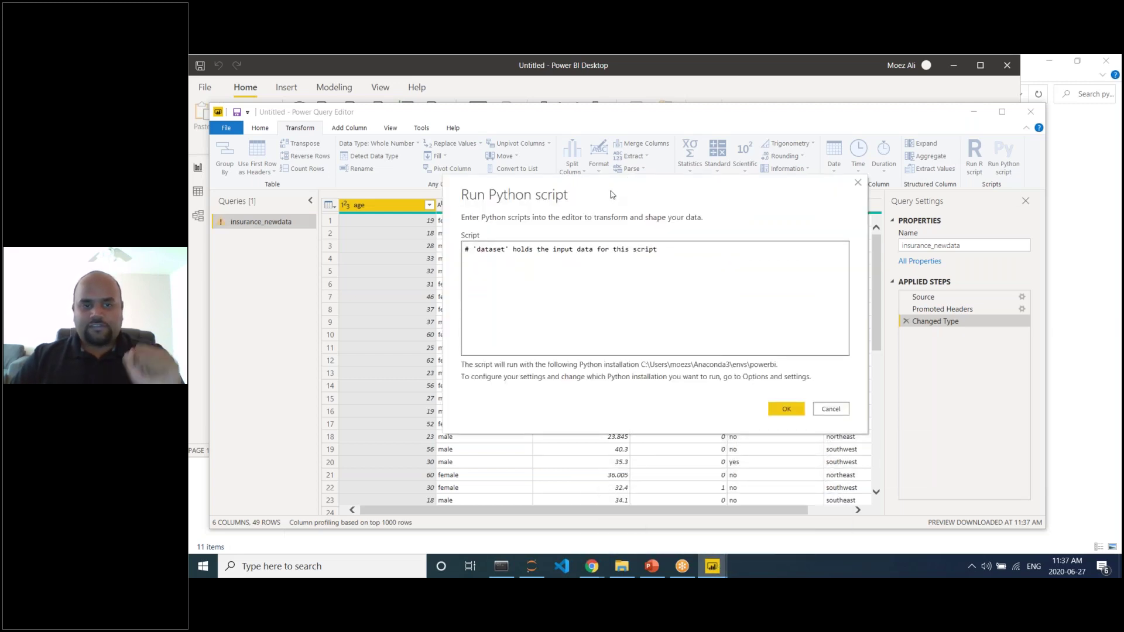
pyautogui.moveTo(609, 193); pyautogui.dragTo(581, 188)
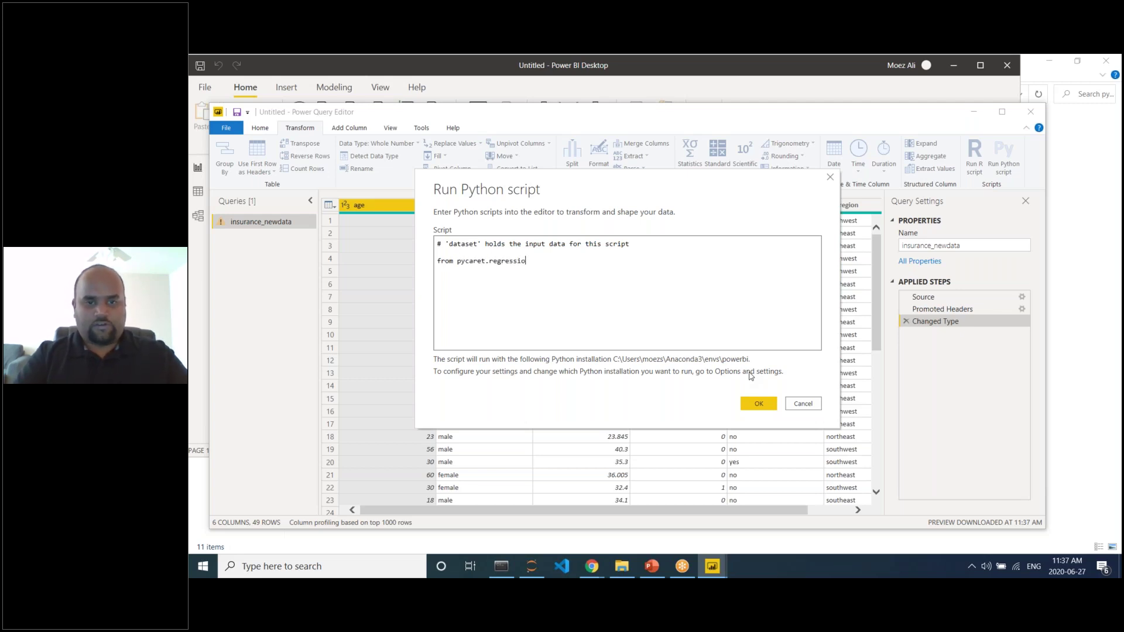
pyautogui.write('model = load_model(')
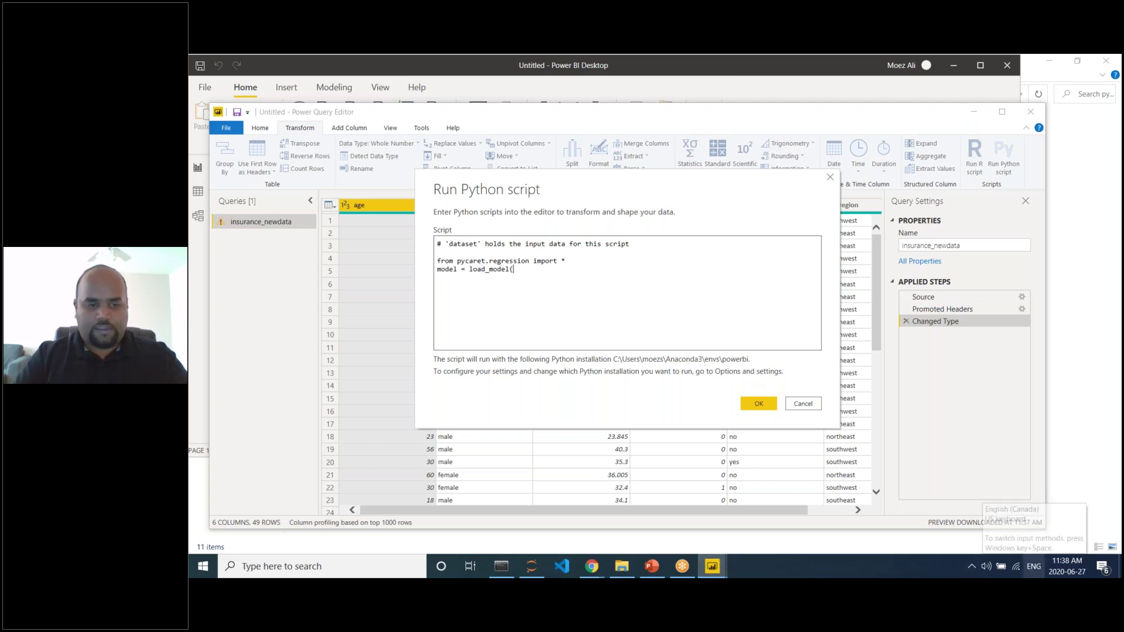
# Step: Open the pycaret-demo-eb2 folder from the user's home directory in a maximized File Explorer window and copy its full path
pyautogui.press('super+r')
pyautogui.write('c')
pyautogui.write(':/users/moezs')
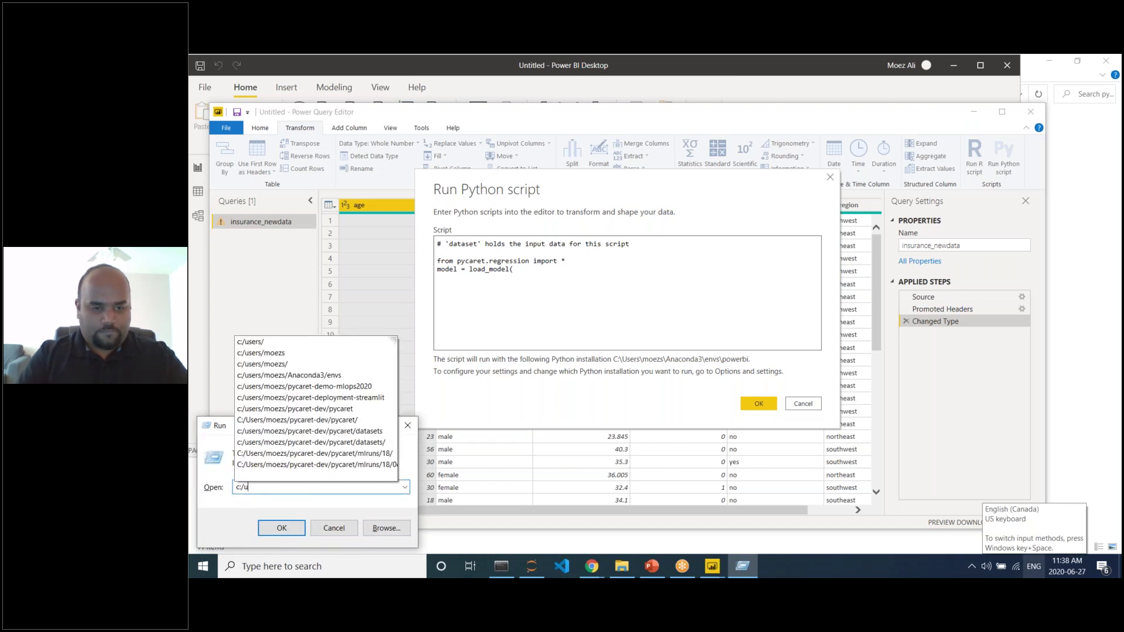
pyautogui.press('Escape')
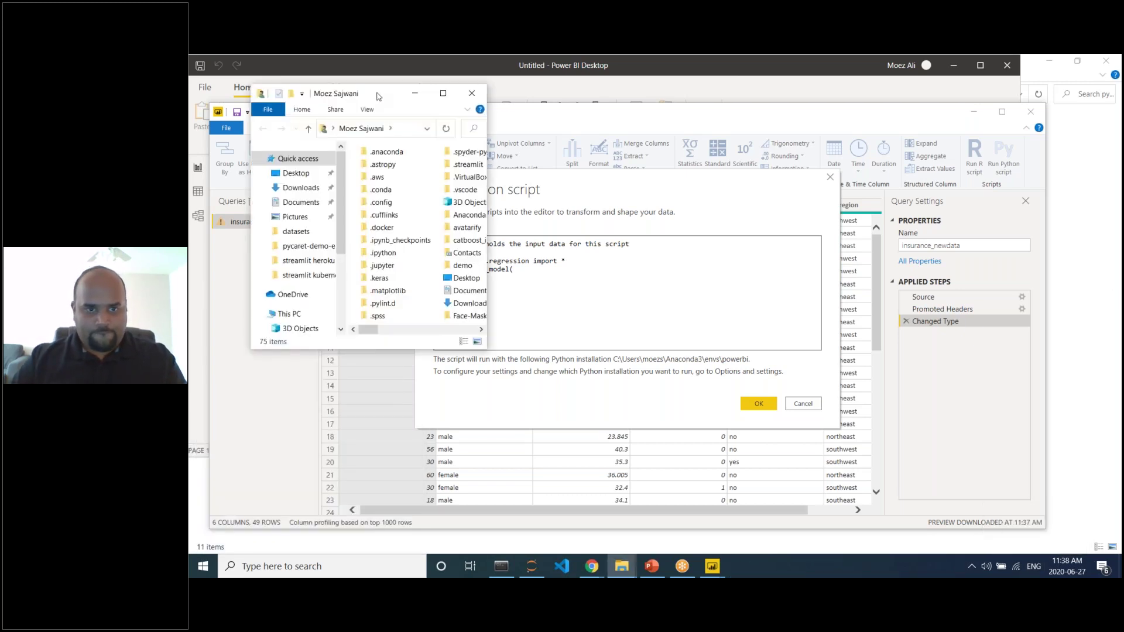
pyautogui.doubleClick(378, 97)
pyautogui.doubleClick(445, 194)
pyautogui.click(487, 97)
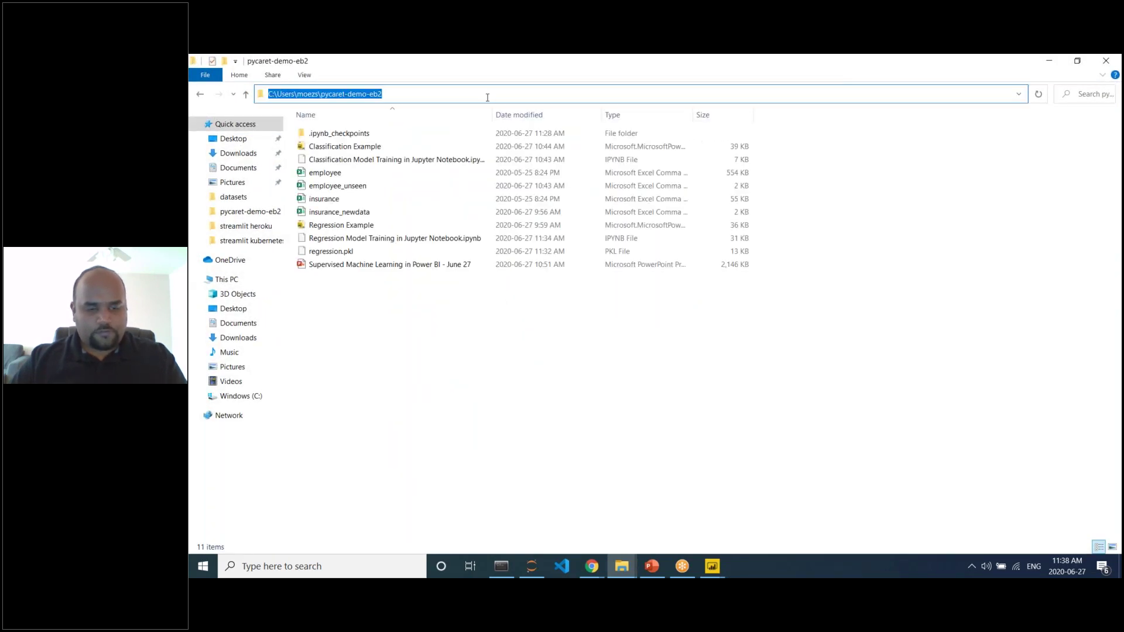
pyautogui.hotkey('ctrl', 'c')
# Step: Complete the load_model call in the script with the copied folder path in forward slashes, ending in /regression and enclosed in single quotes
pyautogui.hotkey('alt', 'Tab')
pyautogui.hotkey('ctrl', 'v')
pyautogui.press('BackSpace')
pyautogui.write('/')
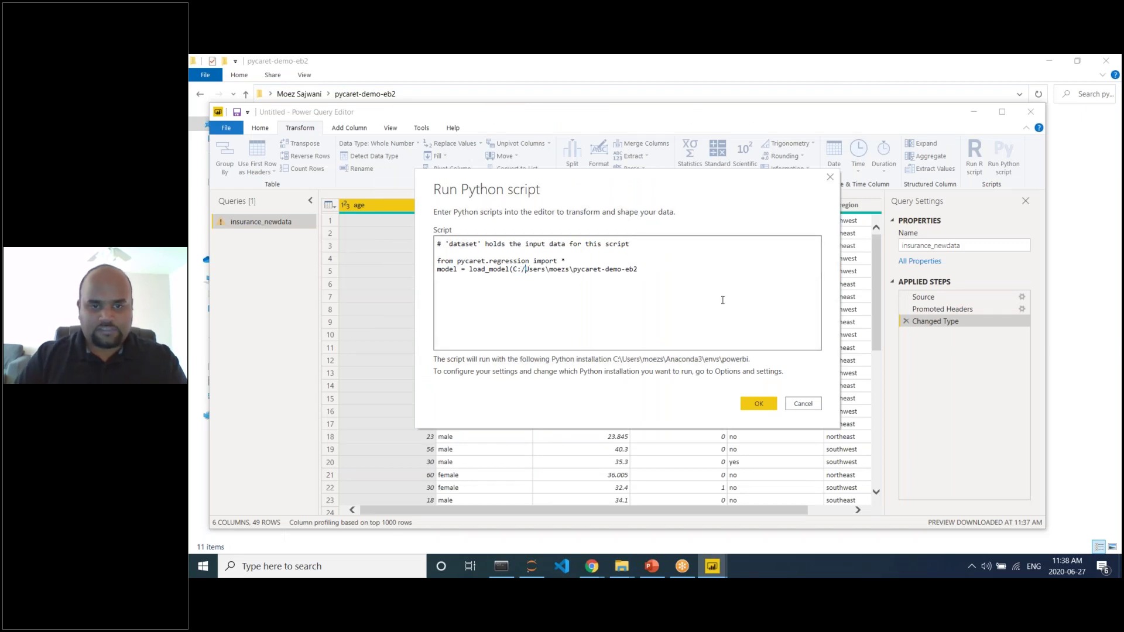
pyautogui.press('BackSpace')
pyautogui.write('/')
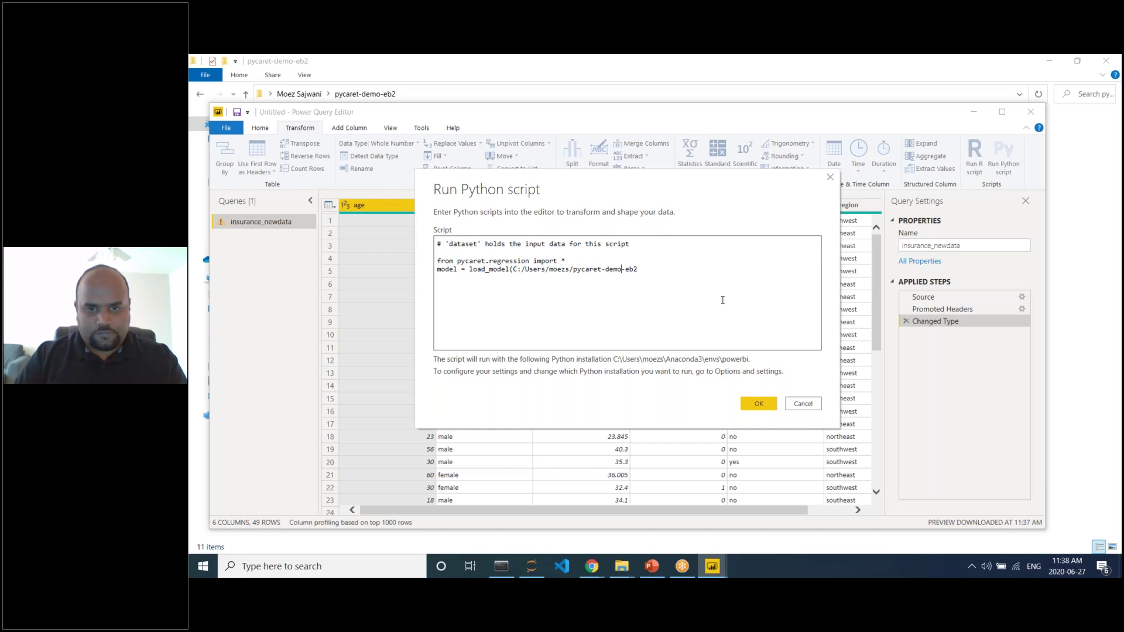
pyautogui.write('/regression')
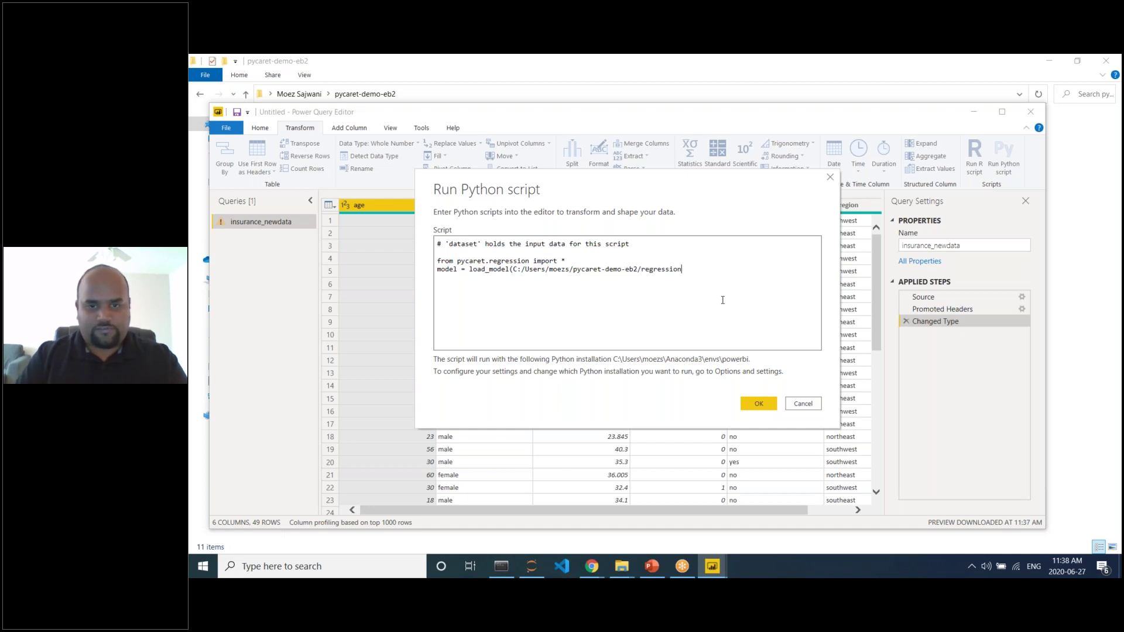
pyautogui.press('BackSpace')
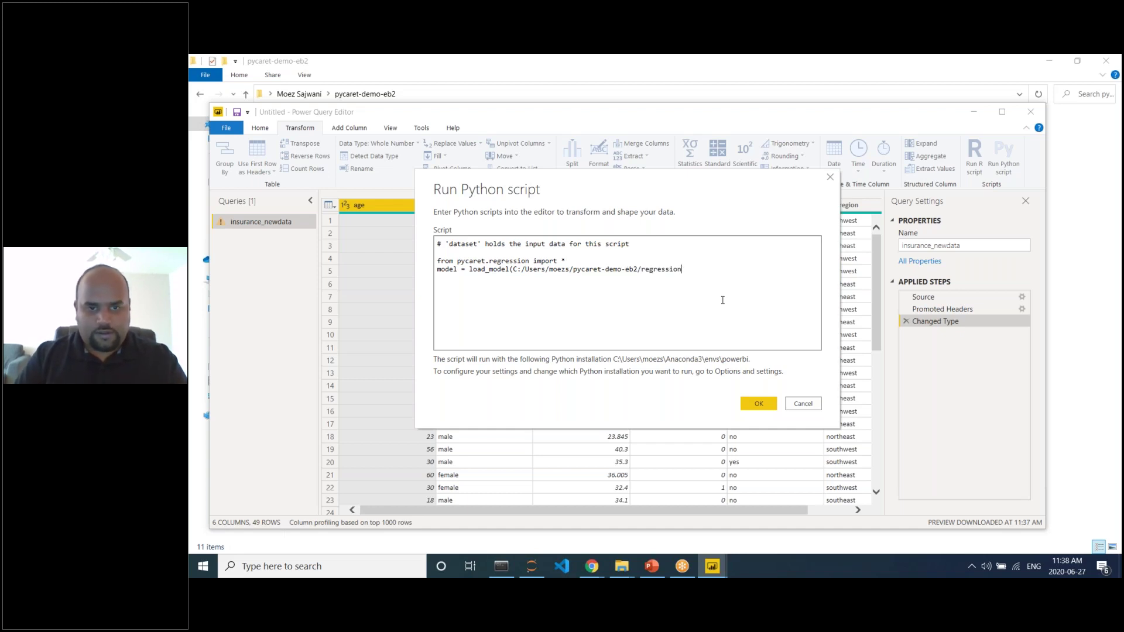
pyautogui.write("')")
pyautogui.hotkey('shift', 'Home')
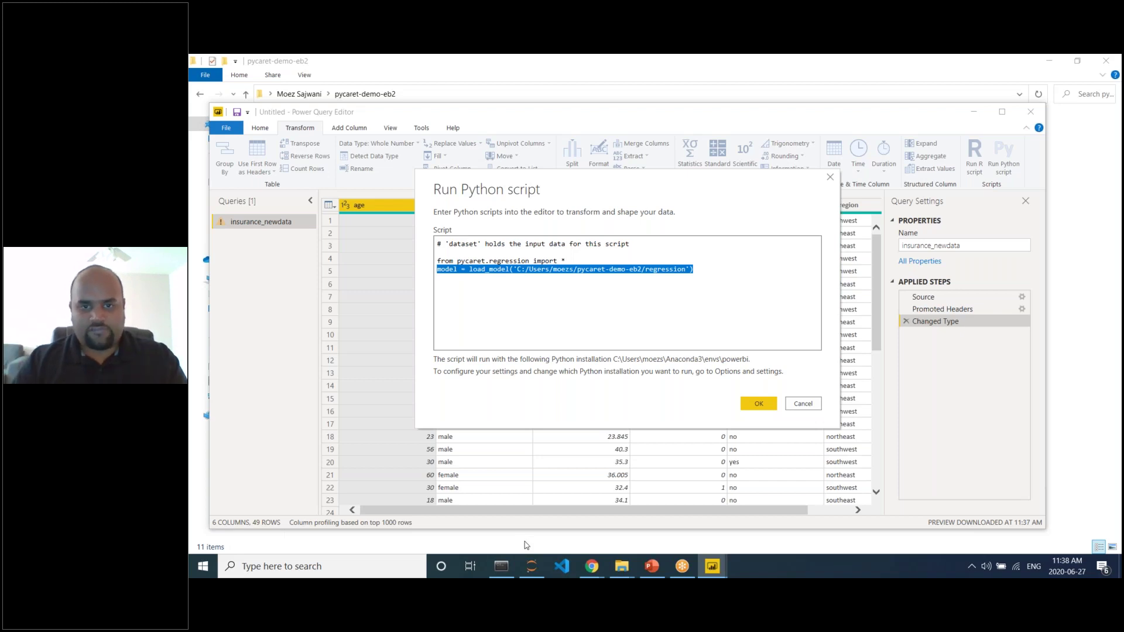
# Step: Add the line "dataset = predict_model(model, data=dataset)" directly below the load_model line and run the Python script
pyautogui.press('End')
pyautogui.press('Return')
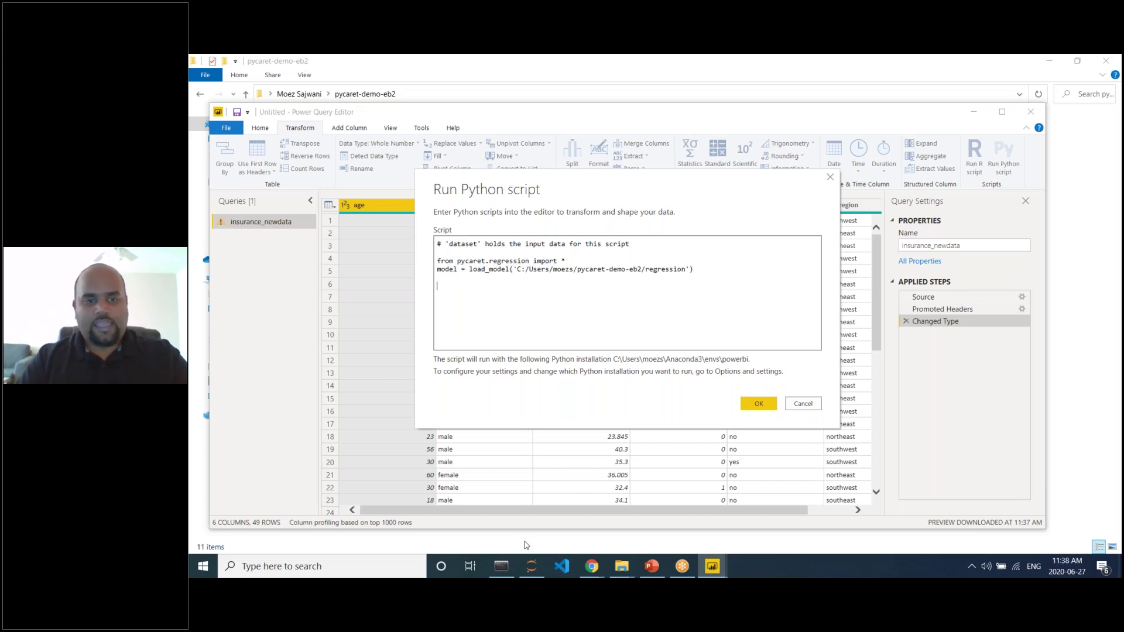
pyautogui.write('dataset = pr')
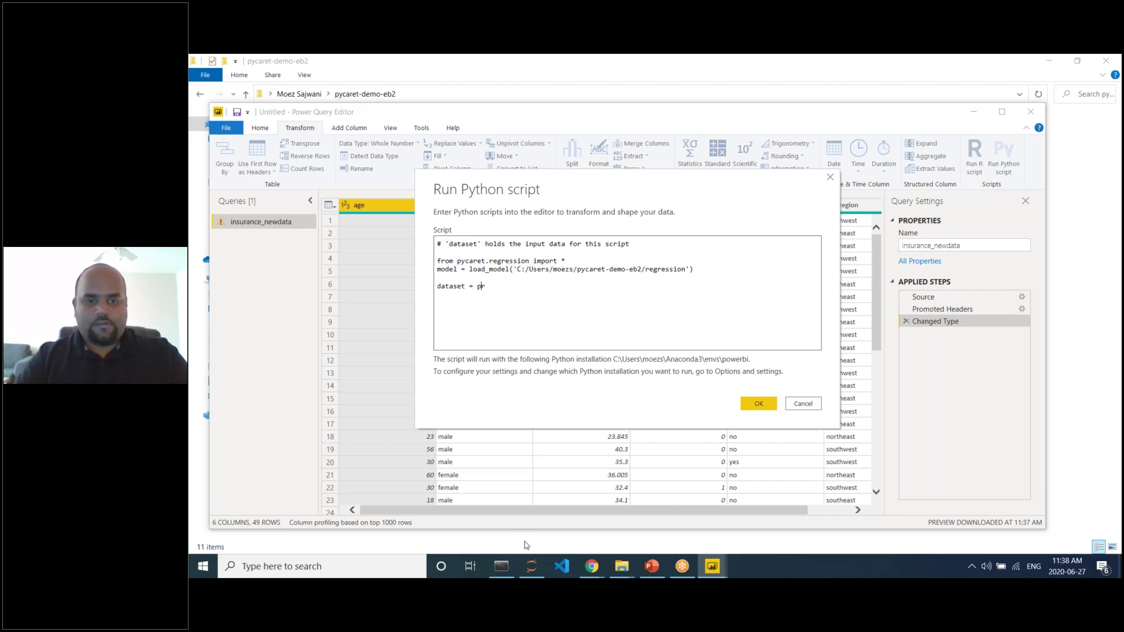
pyautogui.write('edict_model(')
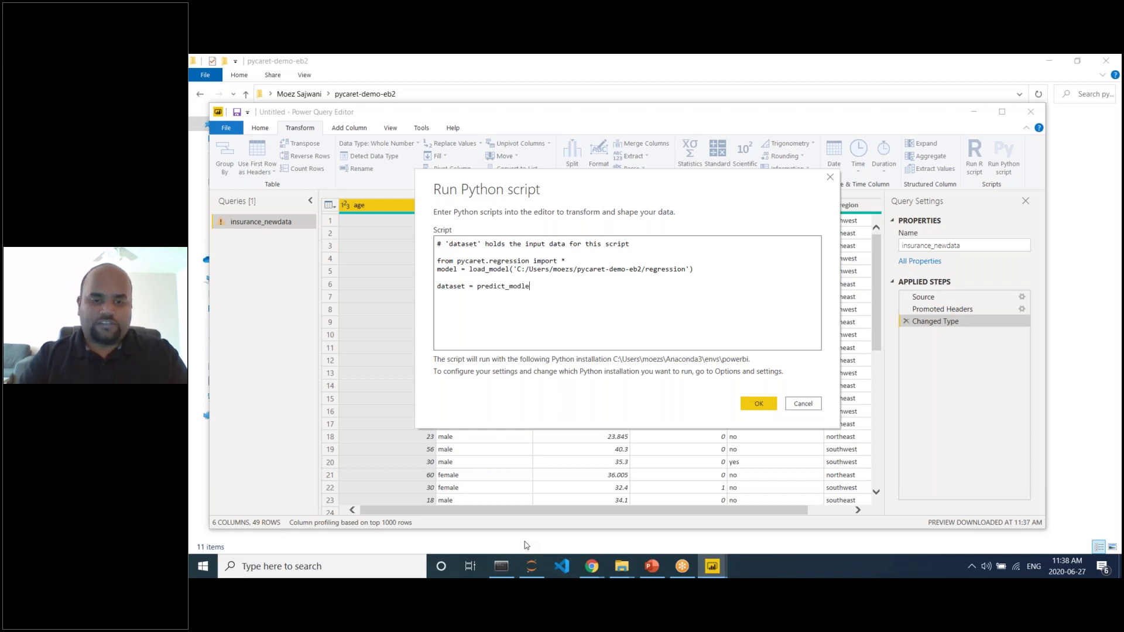
pyautogui.write('model, ')
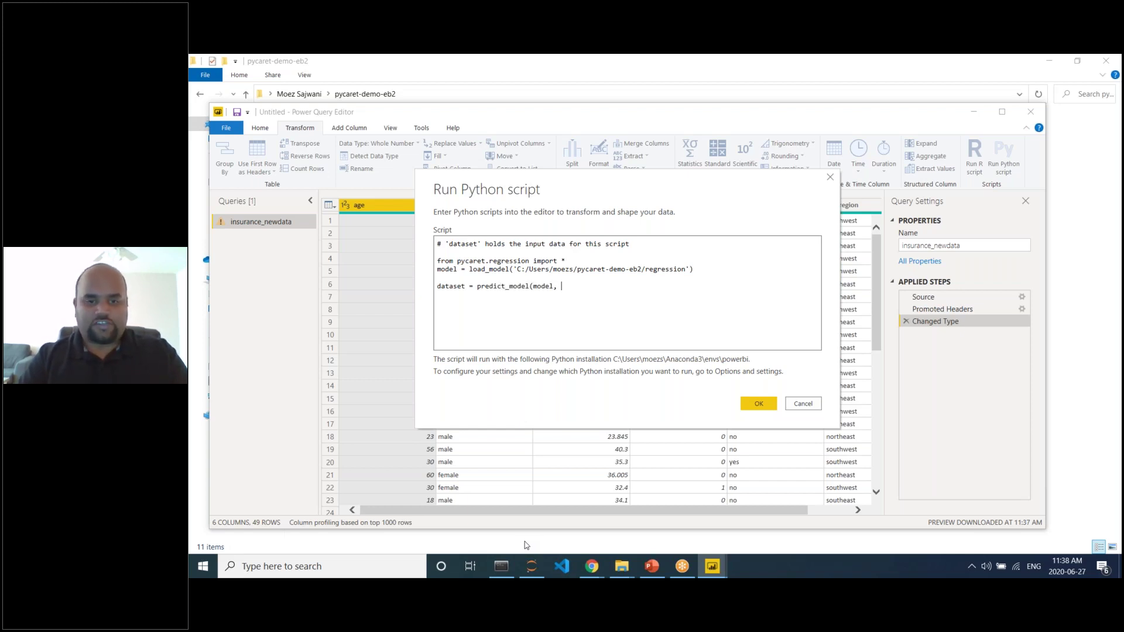
pyautogui.write('data=dataset)')
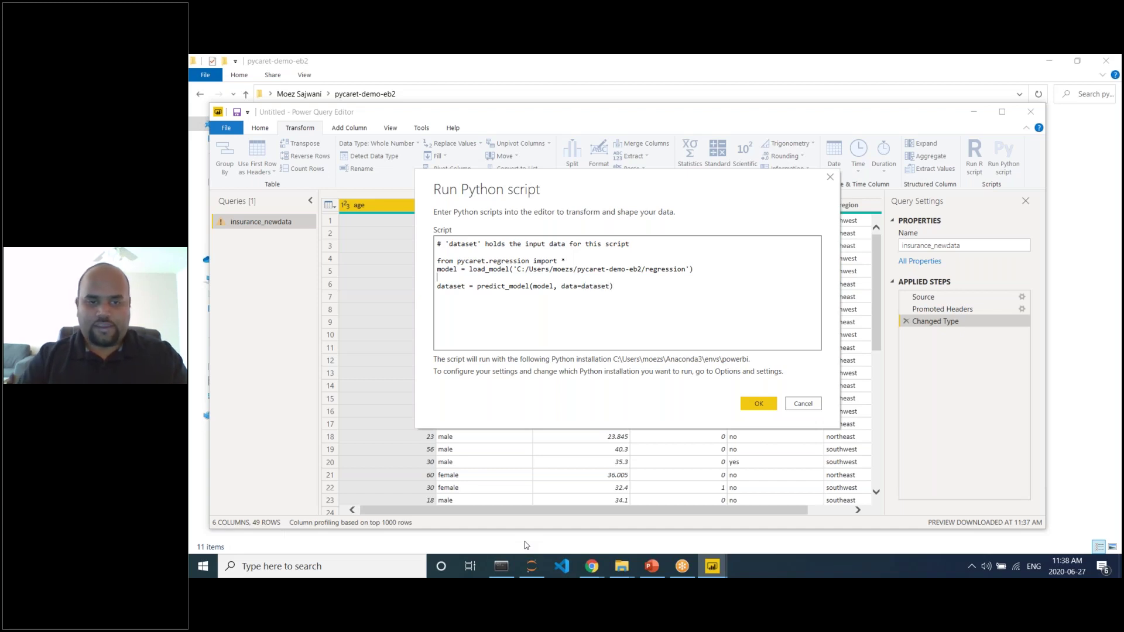
pyautogui.press('BackSpace')
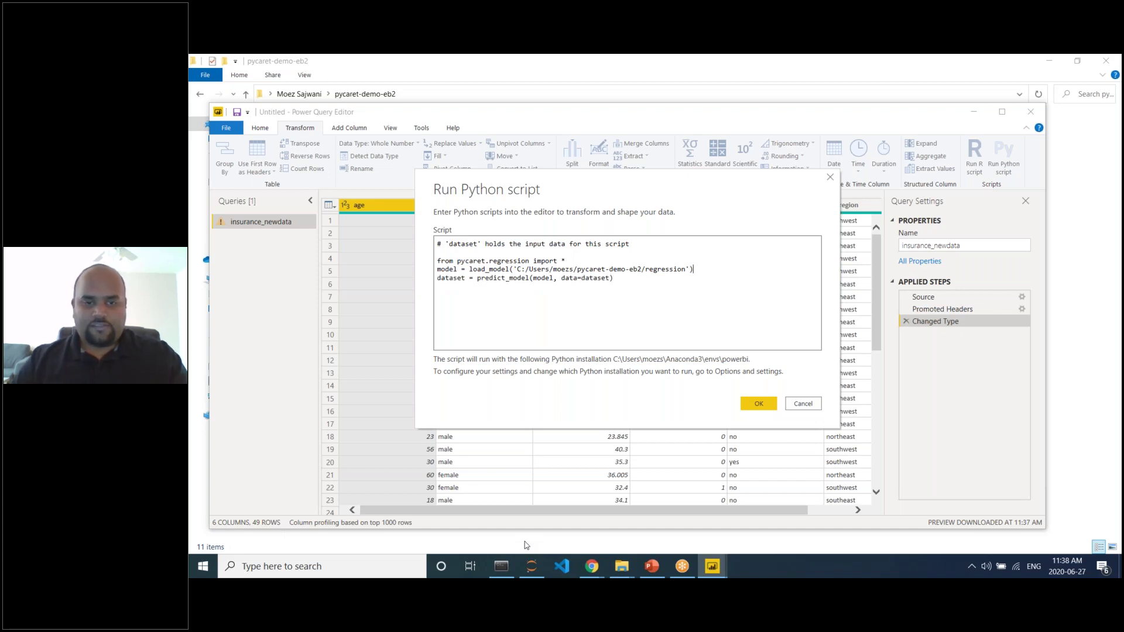
pyautogui.moveTo(634, 279)
pyautogui.mouseDown()
pyautogui.moveTo(460, 270)
pyautogui.moveTo(620, 279)
pyautogui.mouseUp()
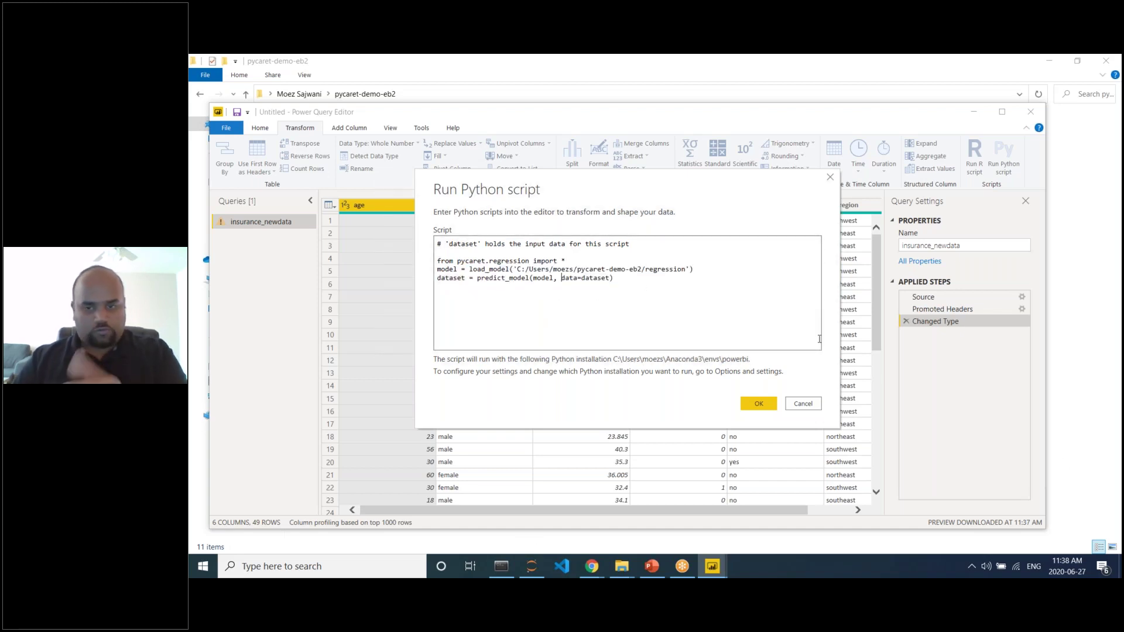
pyautogui.click(760, 405)
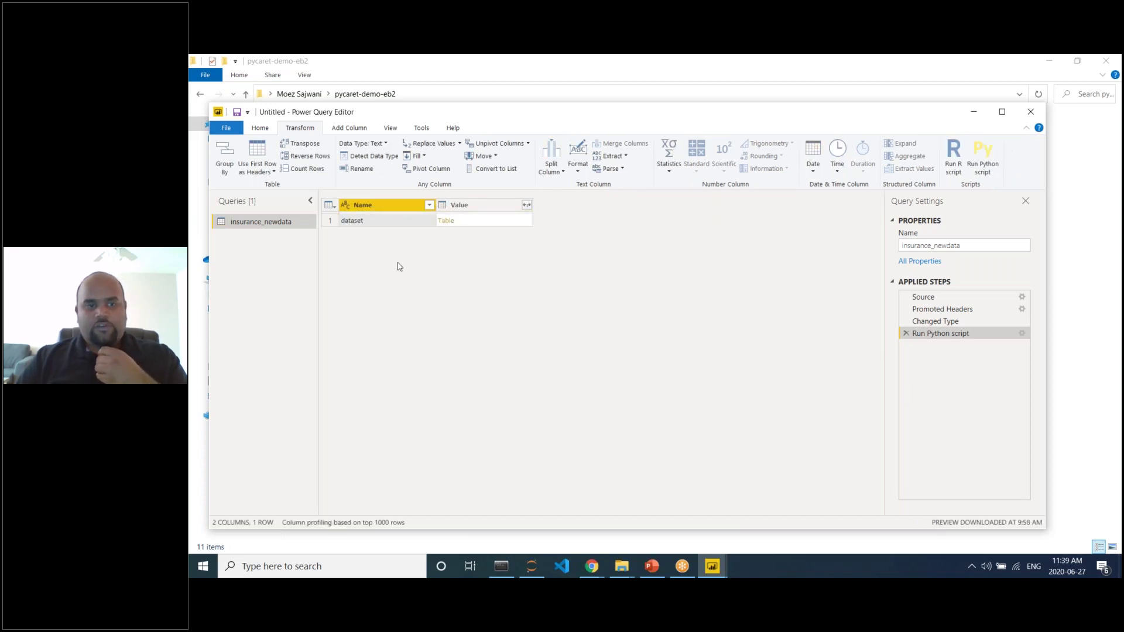
# Step: Expand the script's dataset table and remove the automatic type-change step that follows it
pyautogui.click(448, 225)
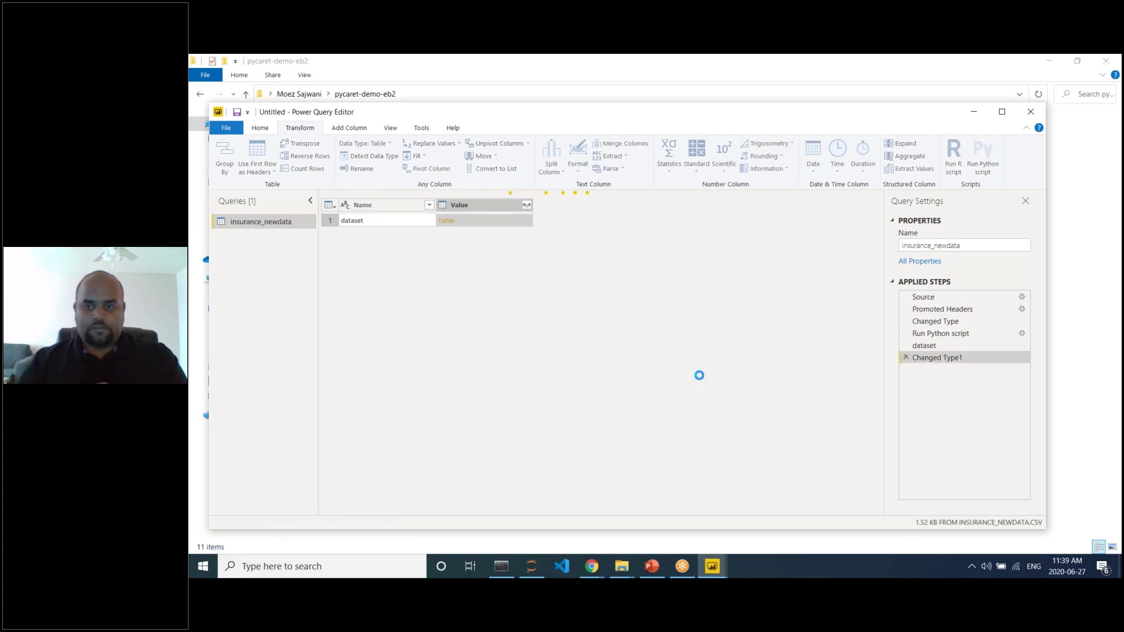
pyautogui.click(907, 358)
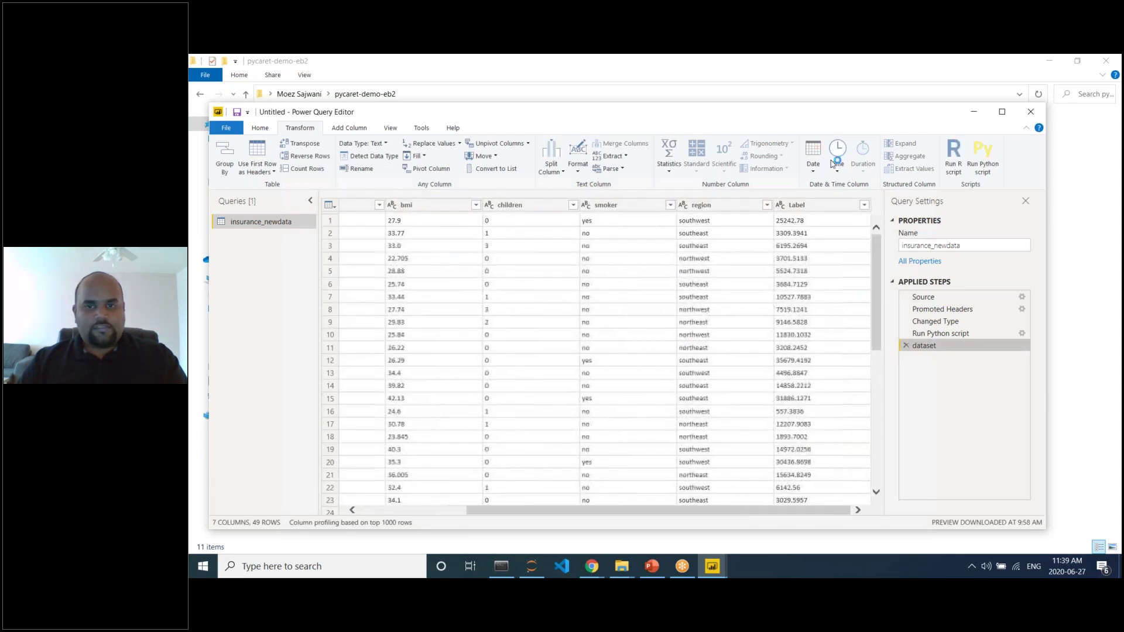
# Step: Examine the insurance feature columns from age to region and the predicted values in the Label column
pyautogui.click(358, 206)
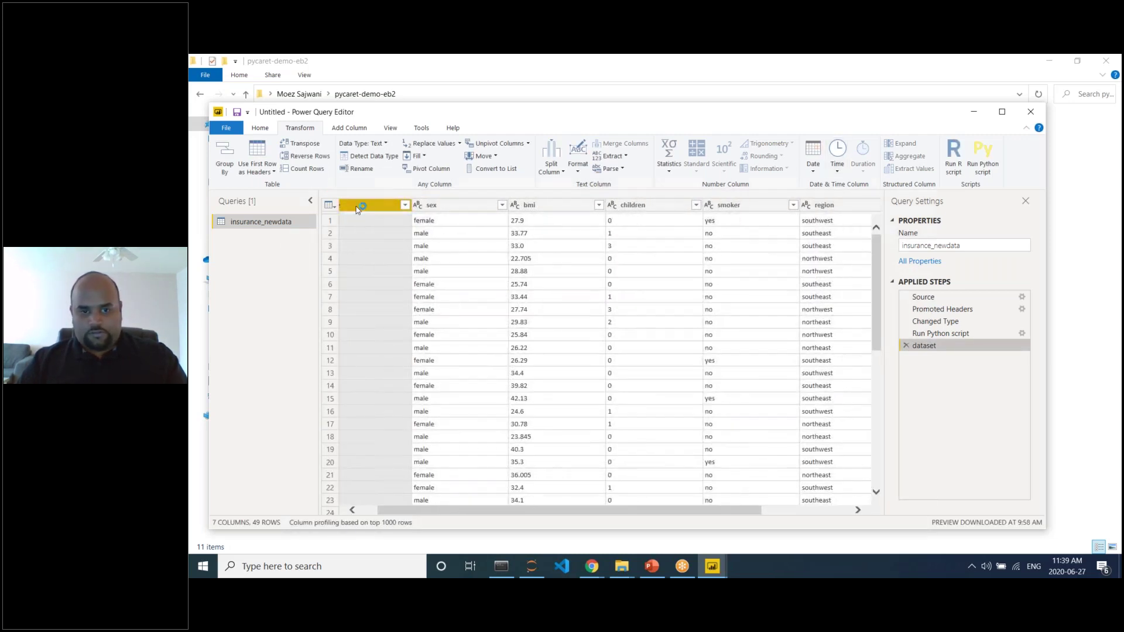
pyautogui.keyDown('ctrl'); pyautogui.click(838, 206); pyautogui.keyUp('ctrl')
pyautogui.keyDown('ctrl'); pyautogui.click(843, 205); pyautogui.keyUp('ctrl')
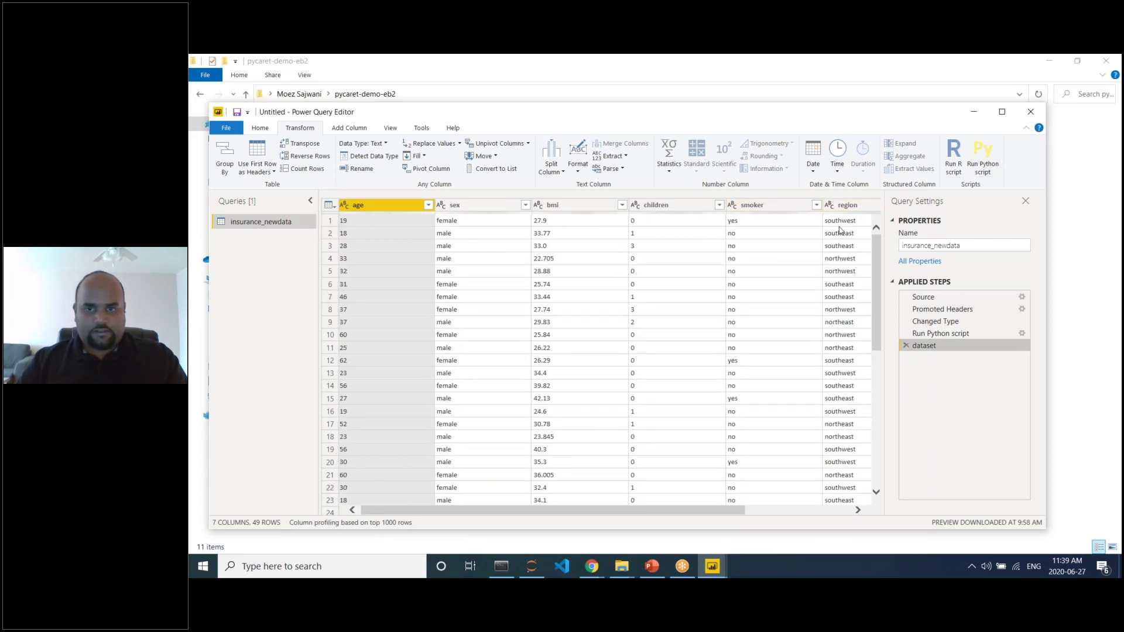
pyautogui.hscroll(3, 838, 235)
pyautogui.click(802, 206)
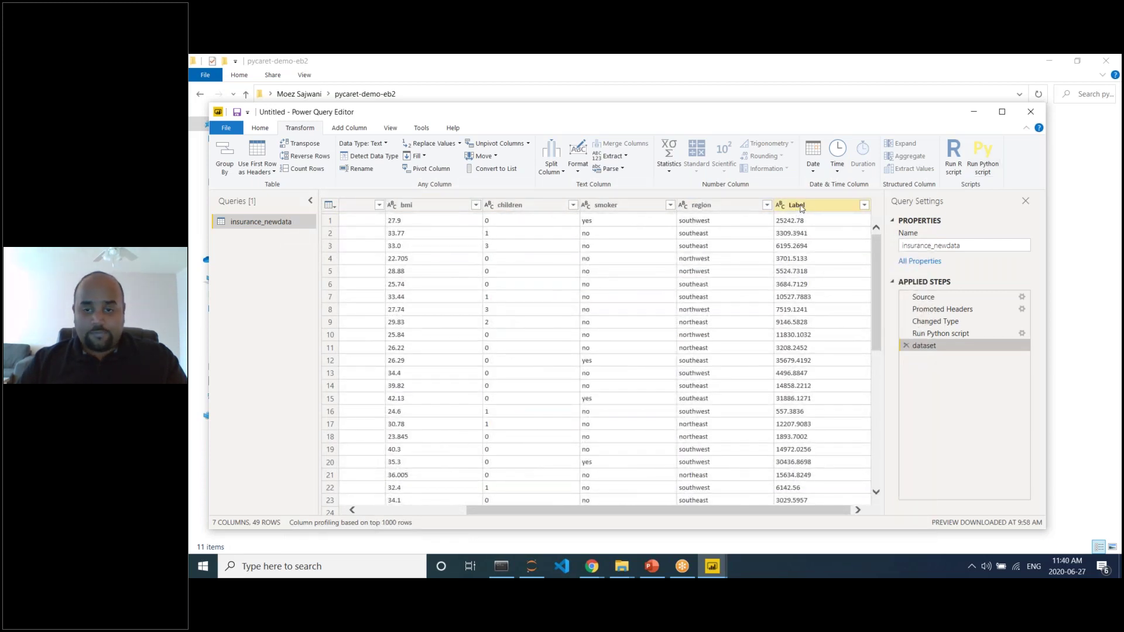
pyautogui.moveTo(877, 323); pyautogui.dragTo(878, 231)
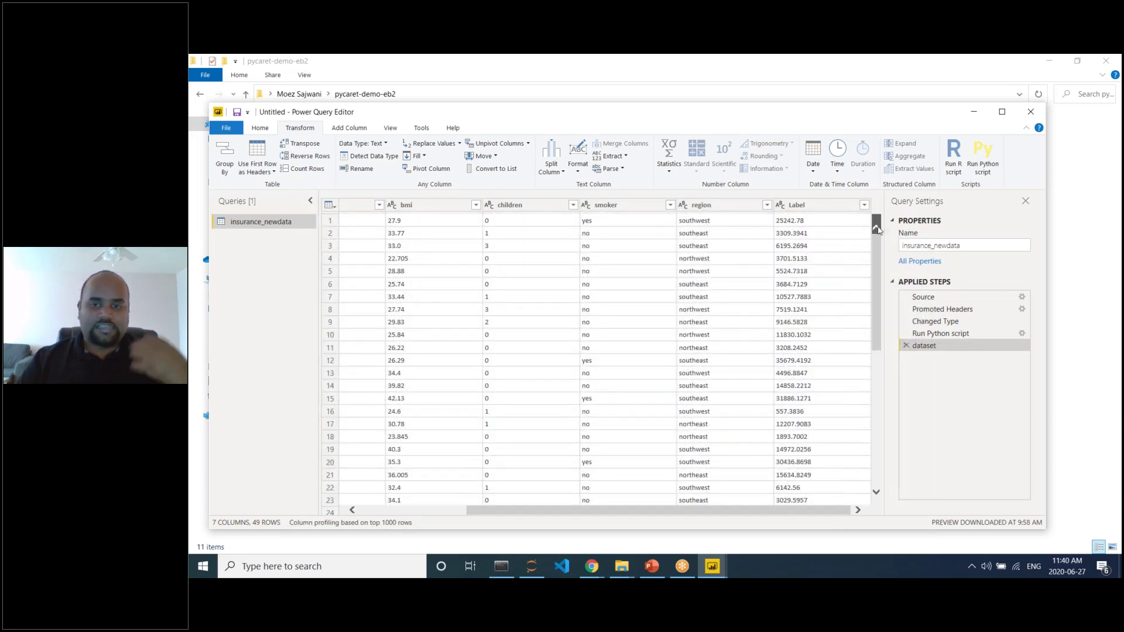
pyautogui.hscroll(-2, 703, 214)
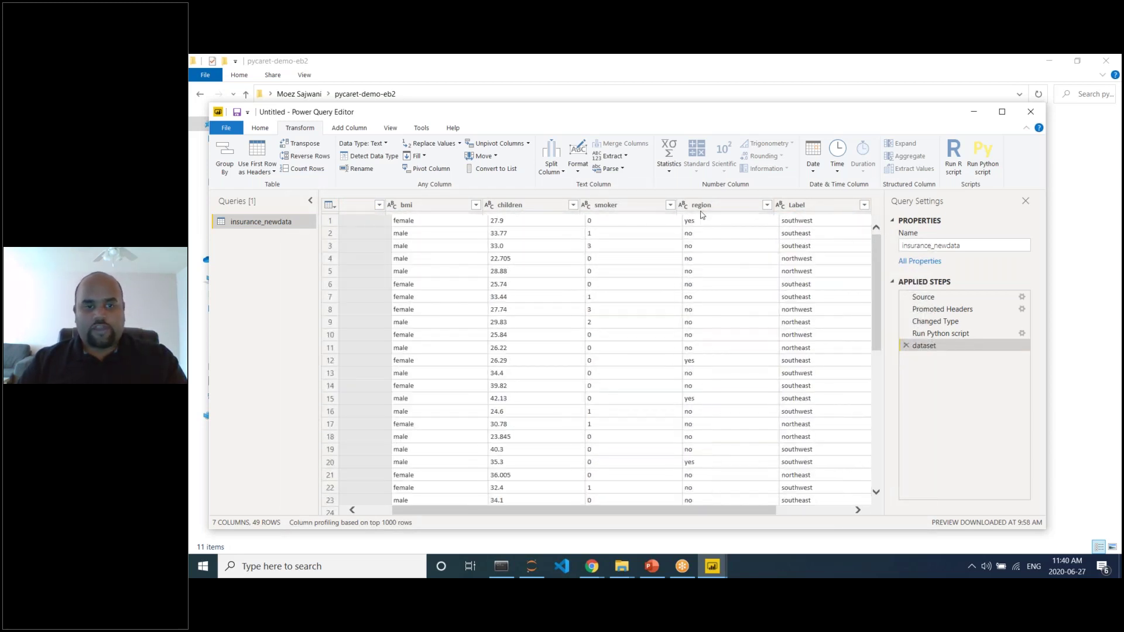
pyautogui.hscroll(-2, 703, 215)
# Step: Close Power Query Editor, apply the insurance_newdata query changes and return to the report window
pyautogui.click(260, 128)
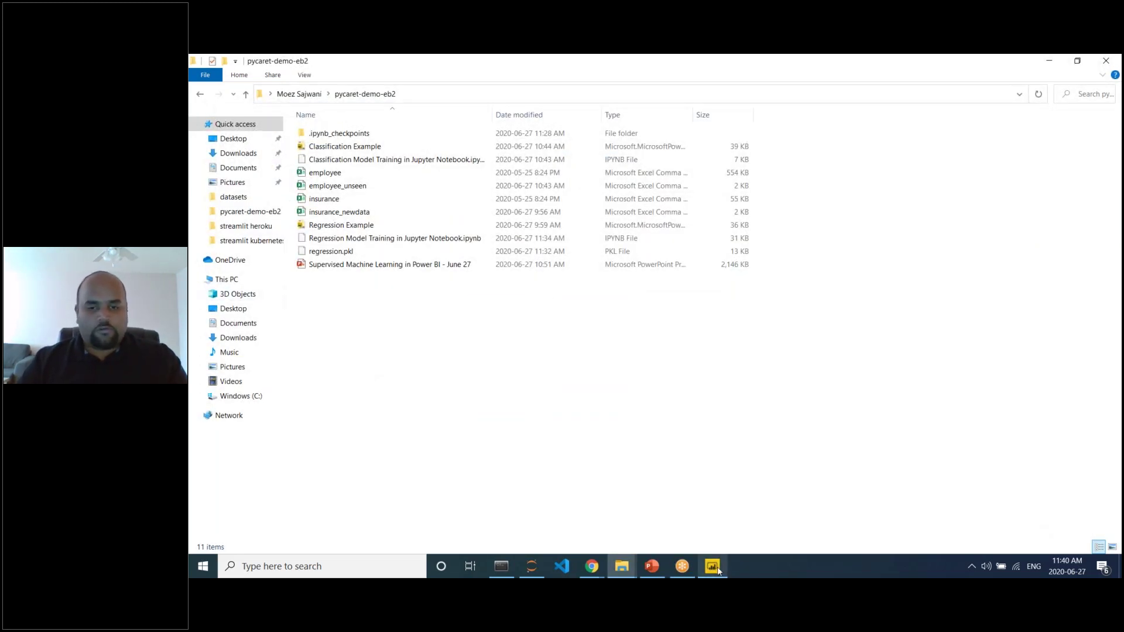
pyautogui.click(718, 567)
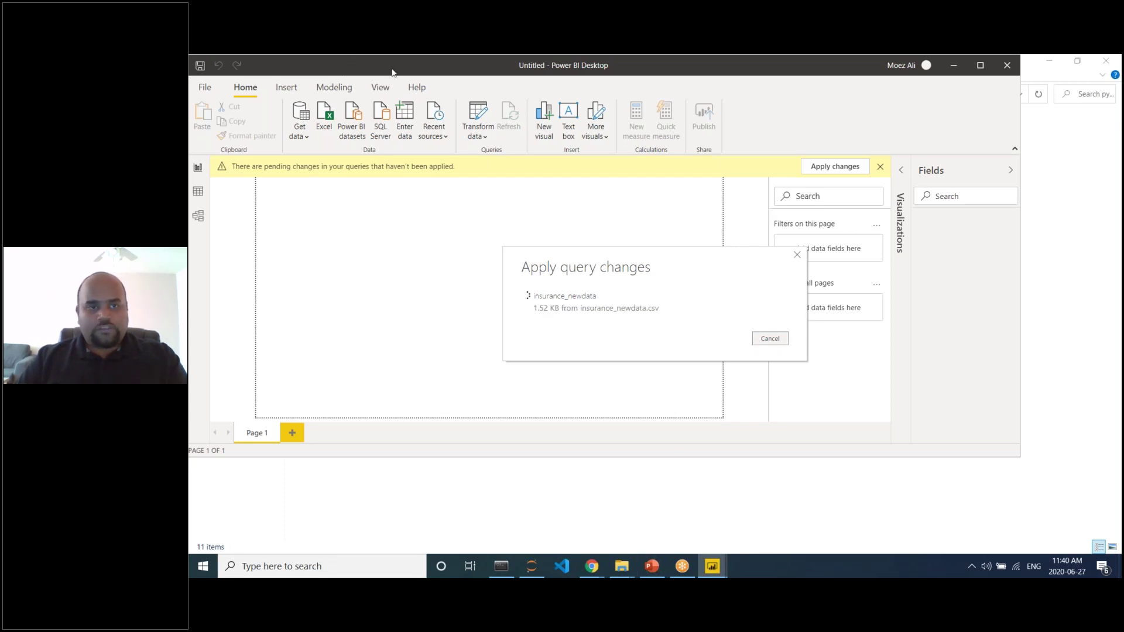
# Step: Switch to the browser and open Classification Model Training in Jupyter Notebook.ipynb from the pycaret-demo-eb2 folder
pyautogui.moveTo(718, 562)
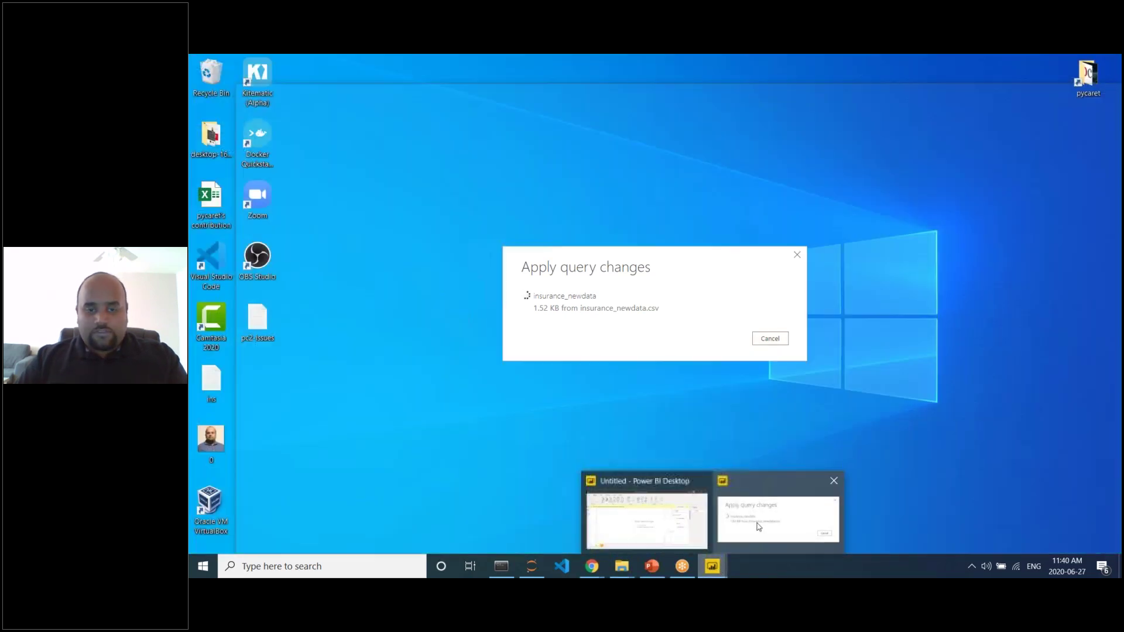
pyautogui.click(726, 533)
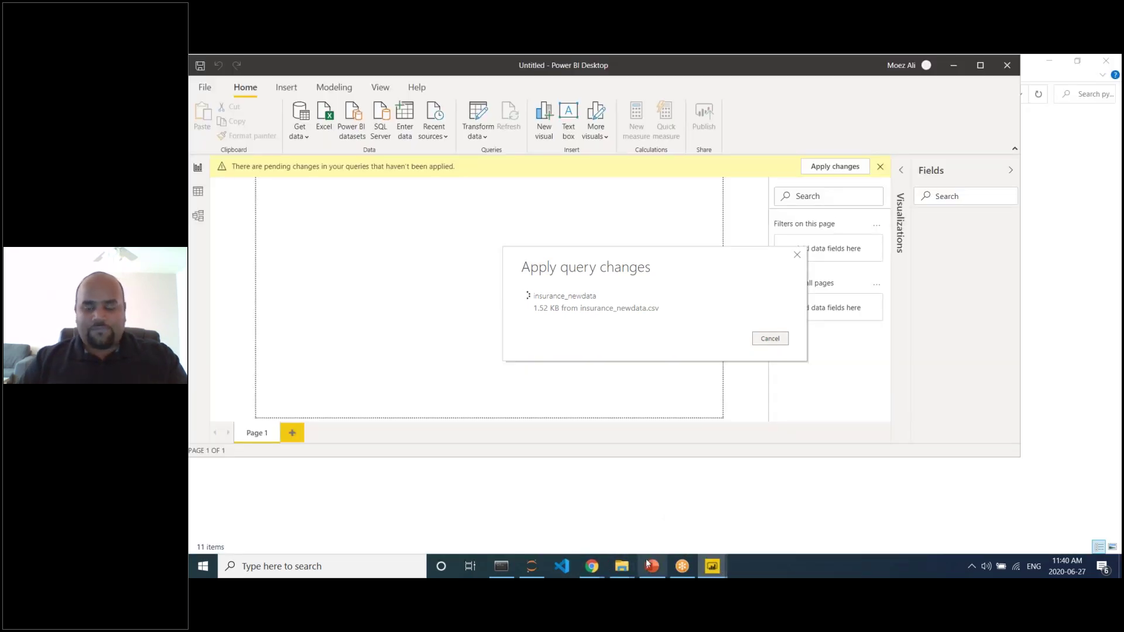
pyautogui.moveTo(648, 564)
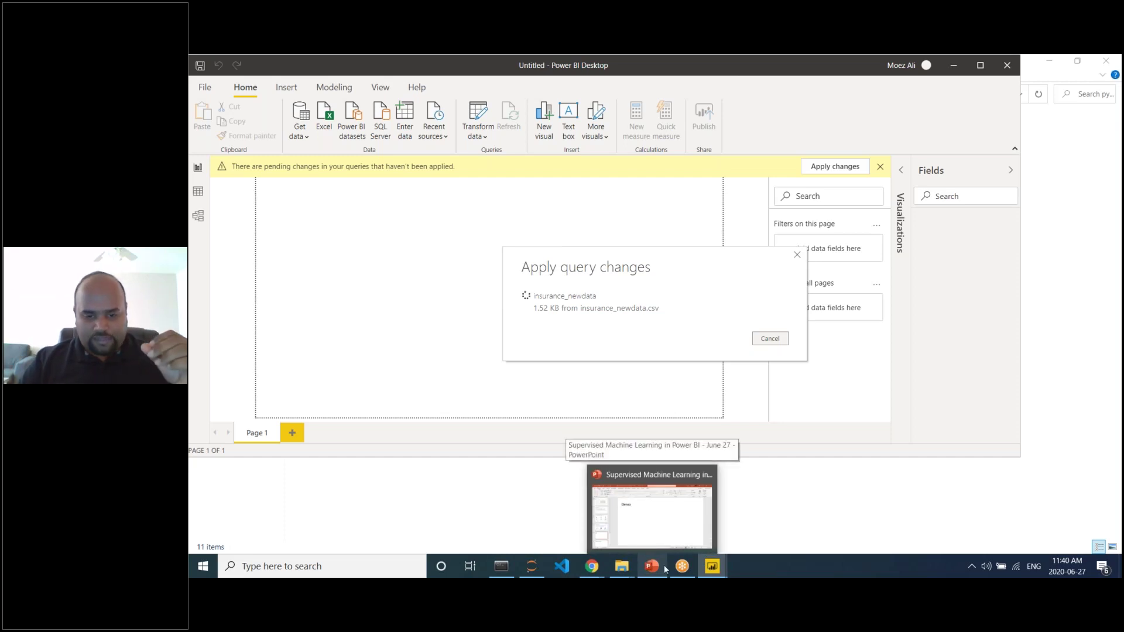
pyautogui.moveTo(591, 566)
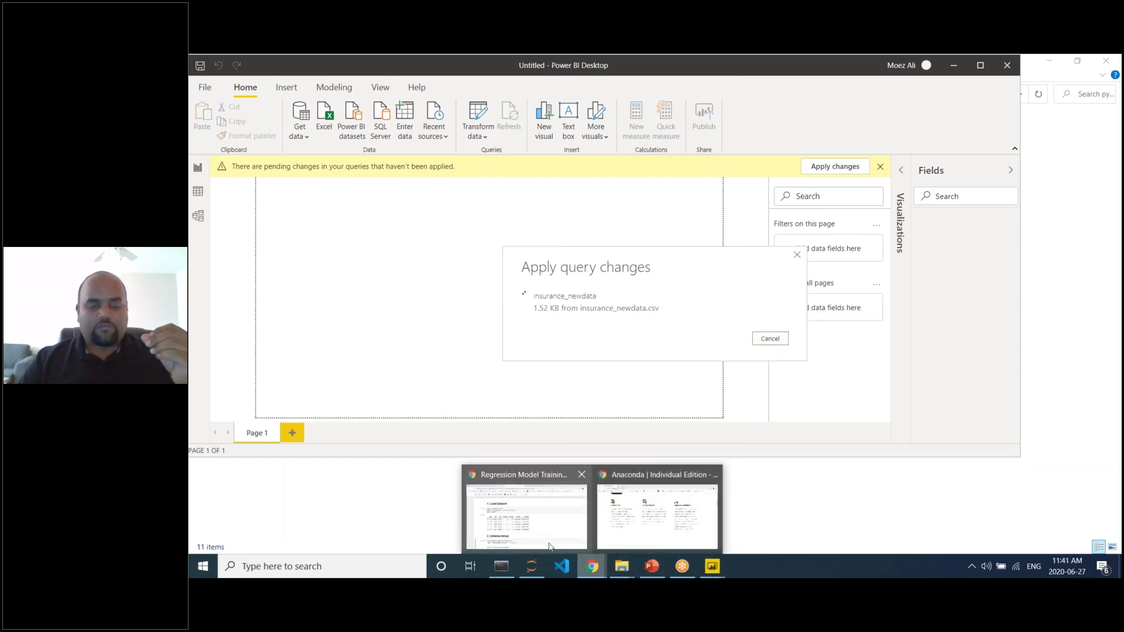
pyautogui.click(550, 546)
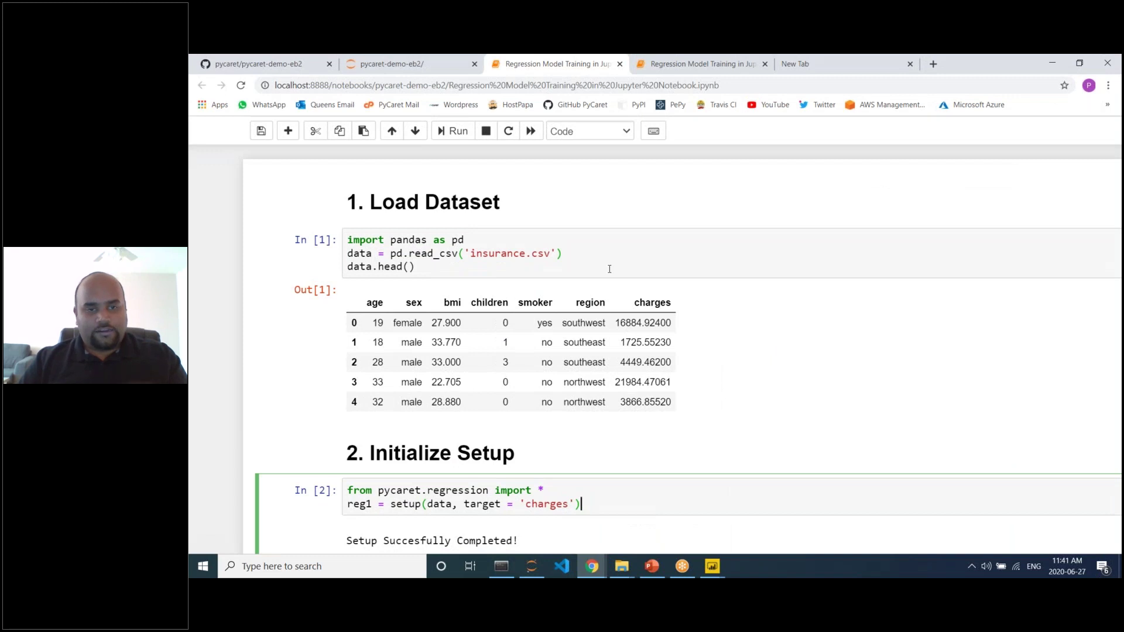
pyautogui.click(392, 64)
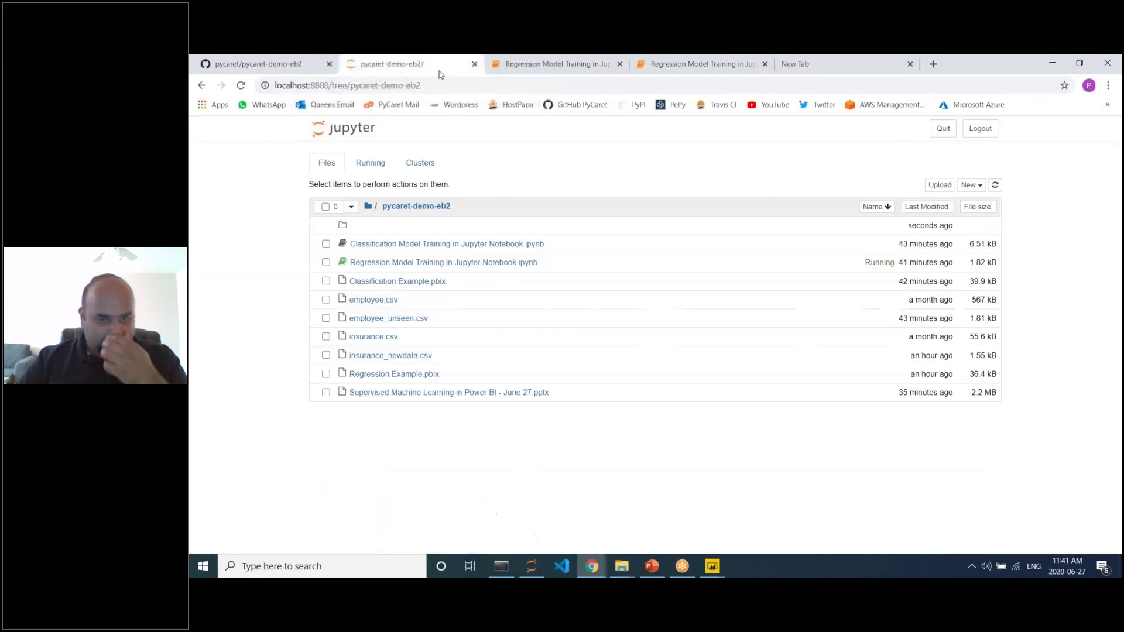
pyautogui.click(406, 244)
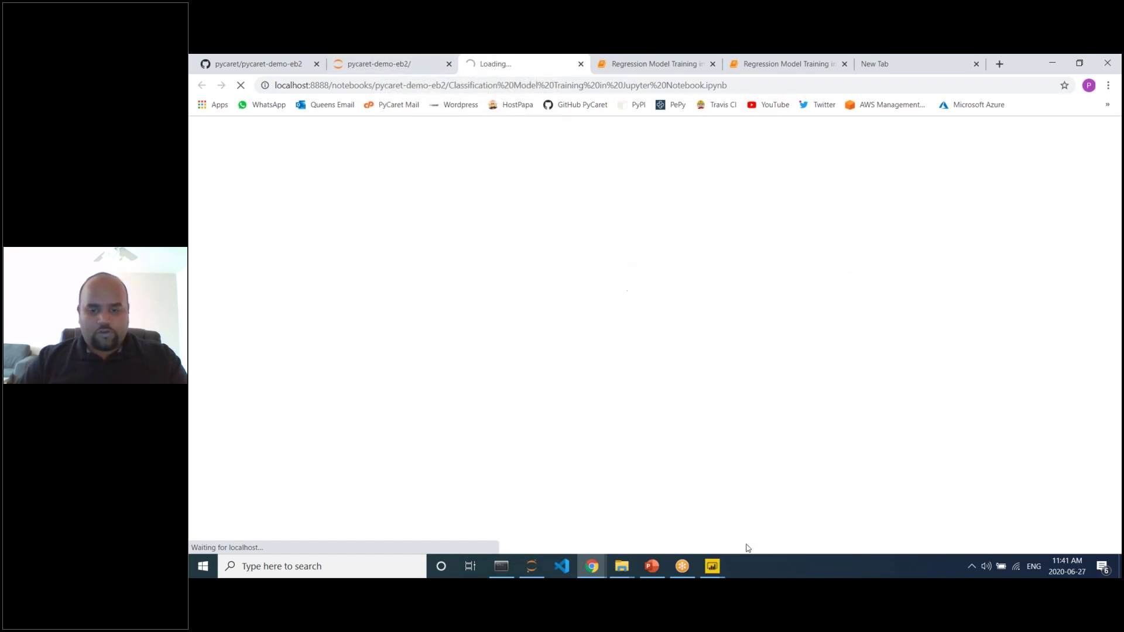
# Step: Check in Power BI Desktop that the insurance_newdata query has loaded and return to the classification notebook
pyautogui.click(712, 567)
pyautogui.click(793, 527)
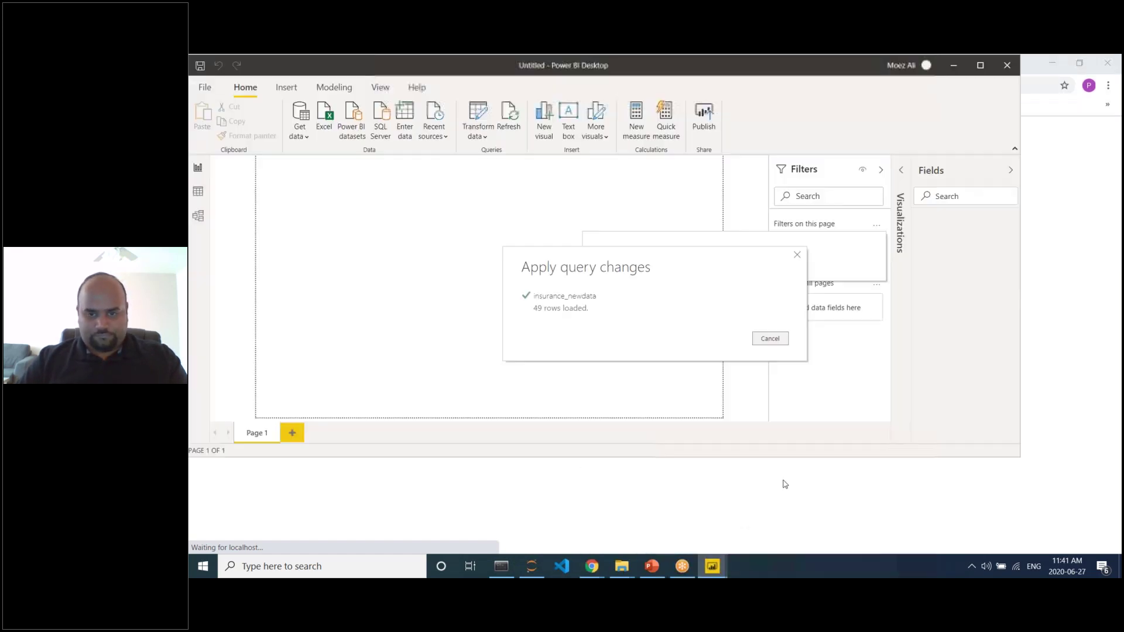
pyautogui.click(764, 335)
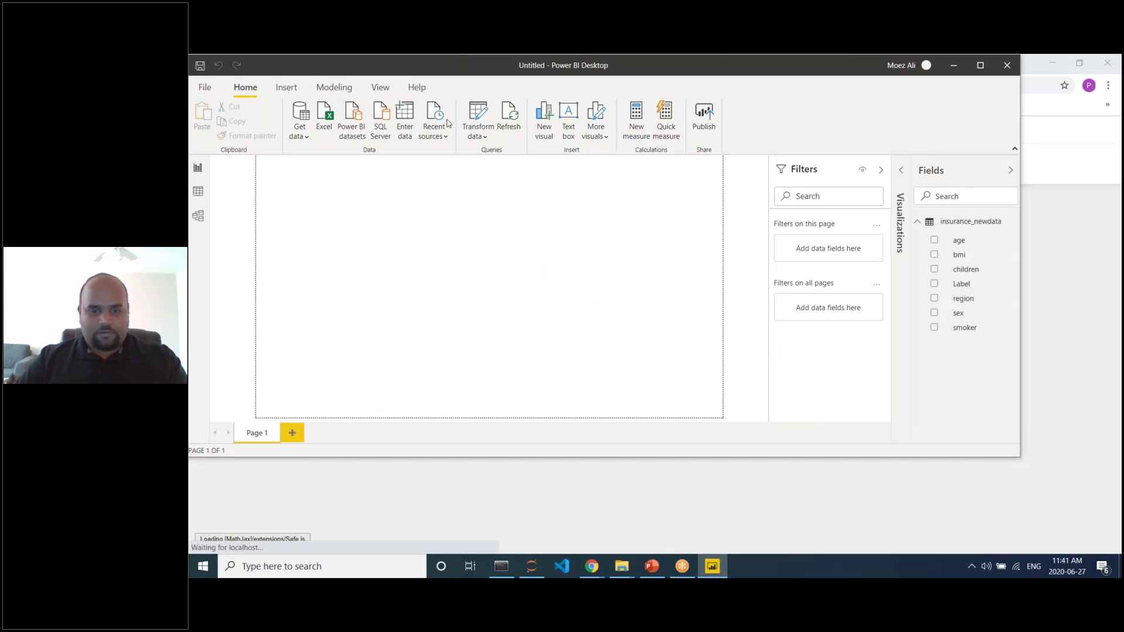
pyautogui.click(615, 494)
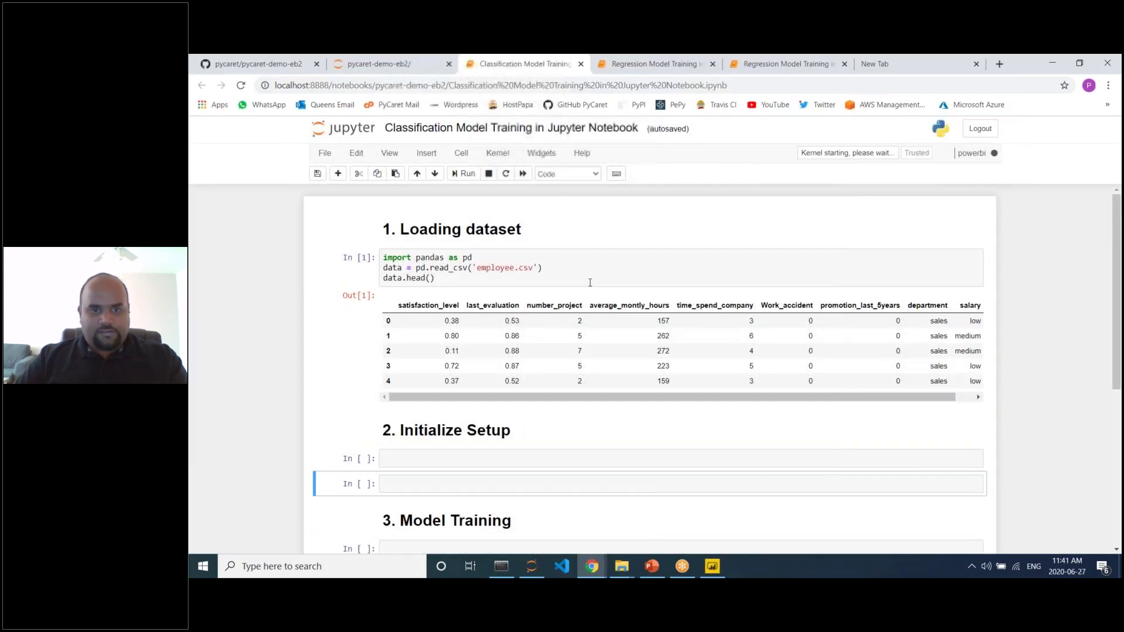
# Step: Examine the employee.csv preview in the Loading dataset section, from the satisfaction_level column through salary to the left column
pyautogui.scroll(-1, 728, 313)
pyautogui.hotkey('ctrl', '+')
pyautogui.hotkey('ctrl', '+')
pyautogui.hotkey('ctrl', '+')
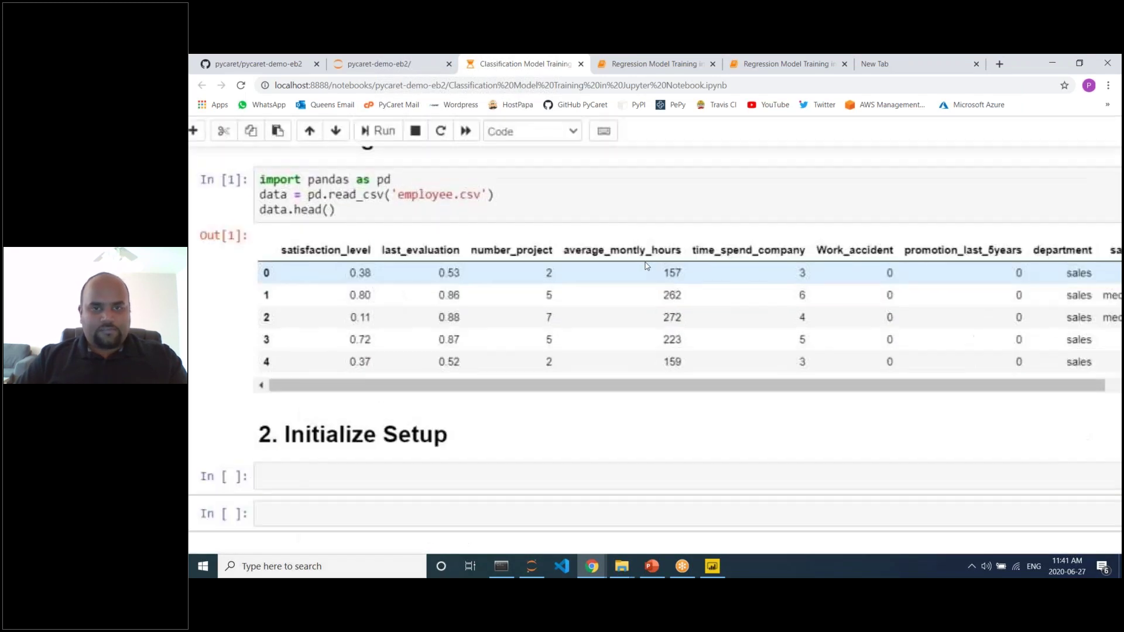
pyautogui.hscroll(-3, 441, 198)
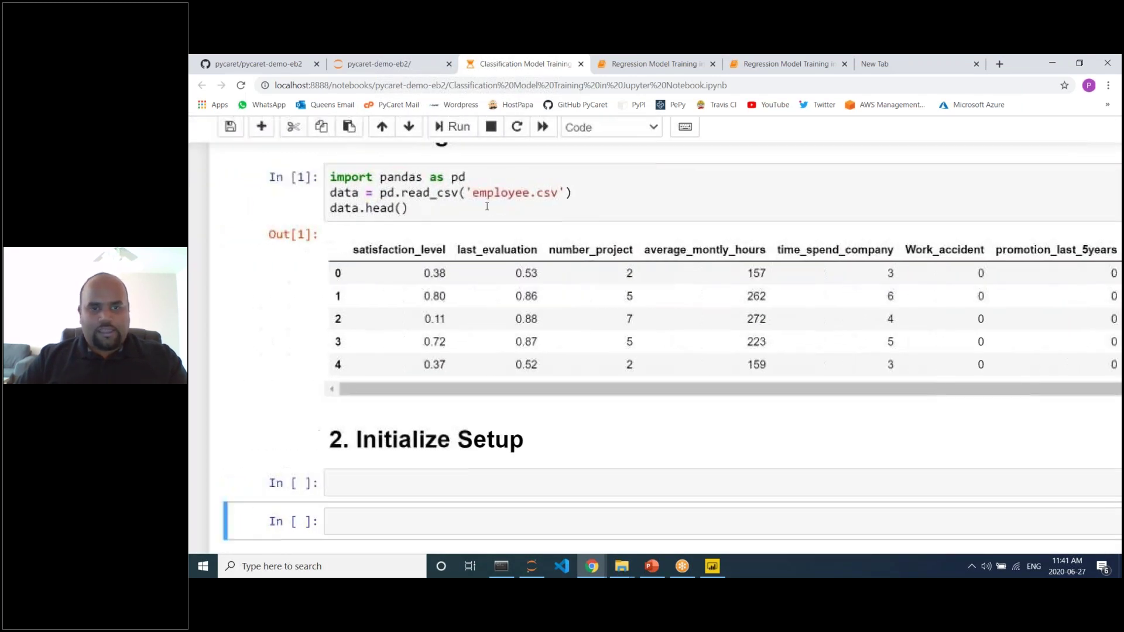
pyautogui.click(490, 193)
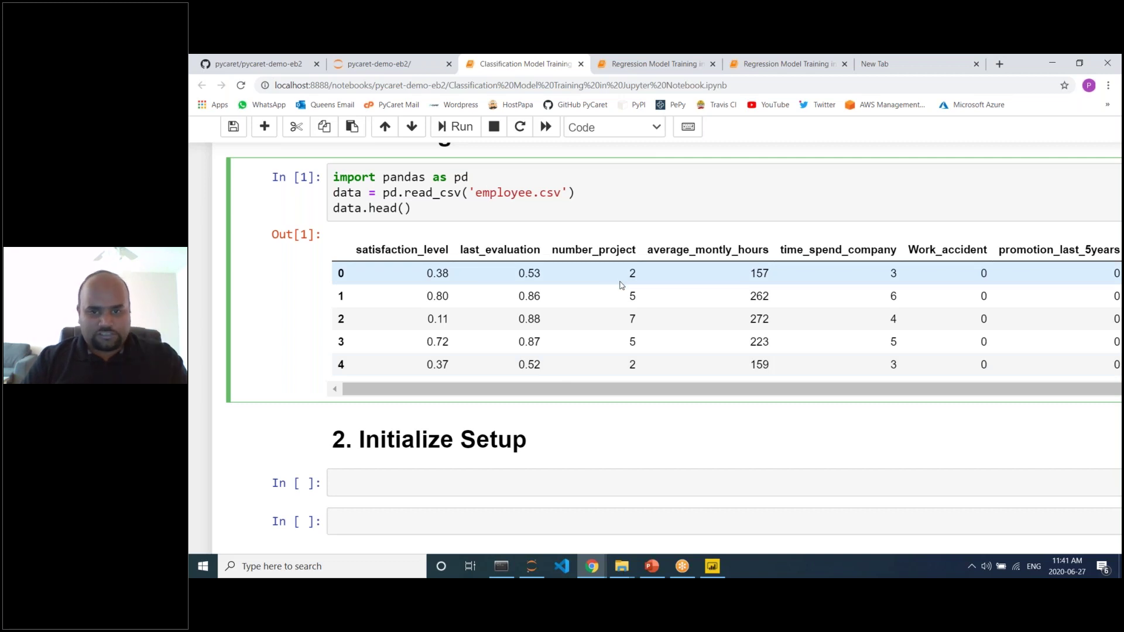
pyautogui.hscroll(2, 621, 281)
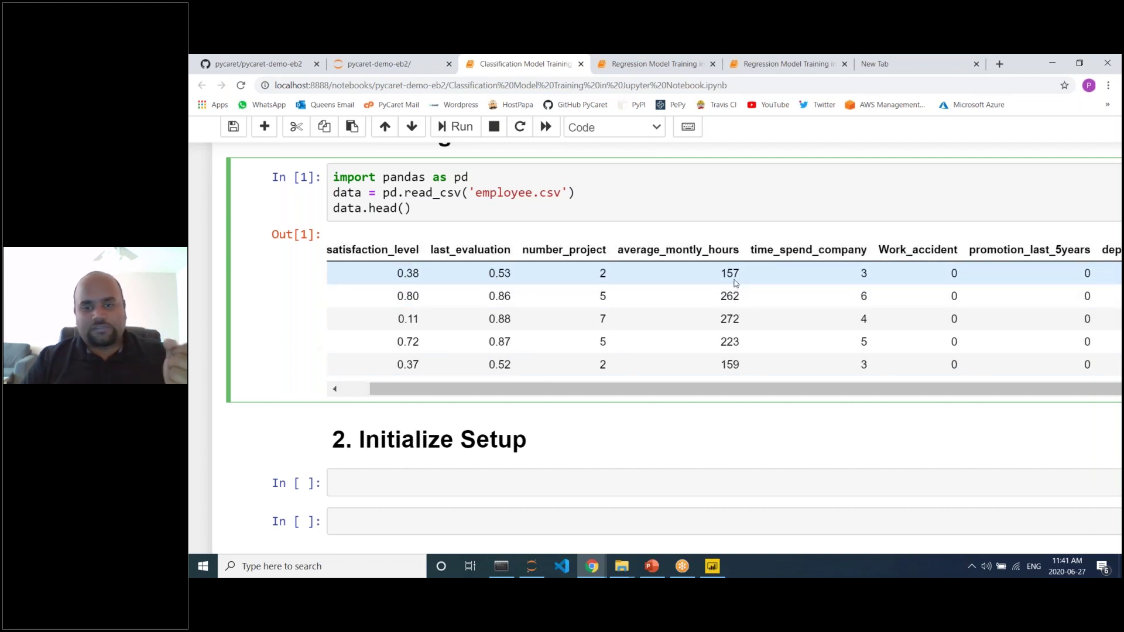
pyautogui.hscroll(3, 734, 284)
pyautogui.hscroll(2, 736, 284)
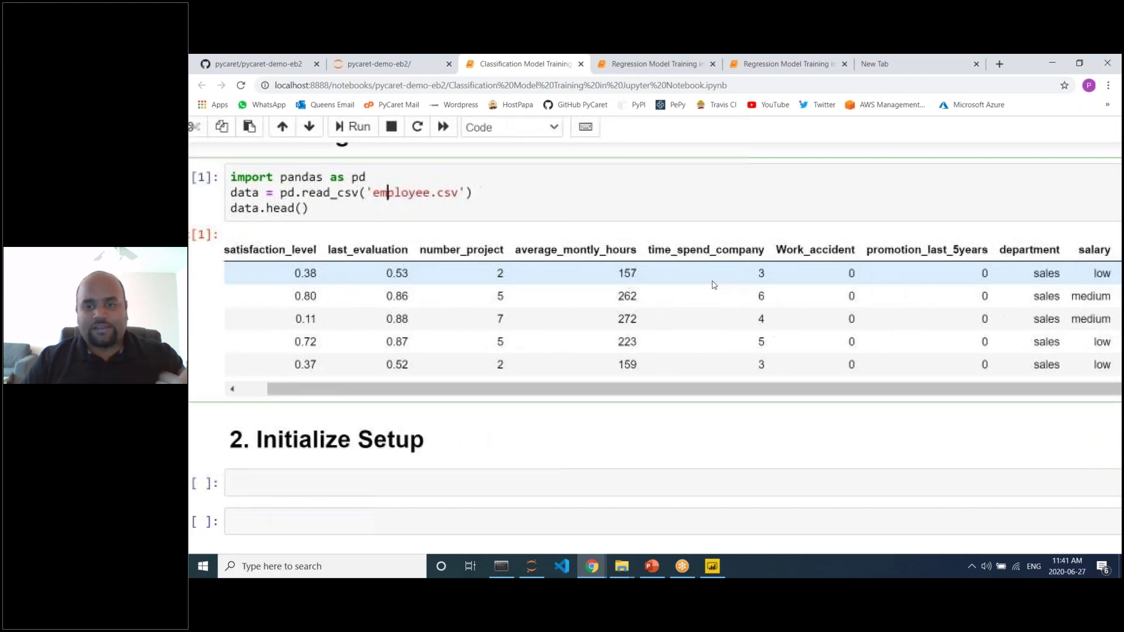
pyautogui.hscroll(4, 786, 282)
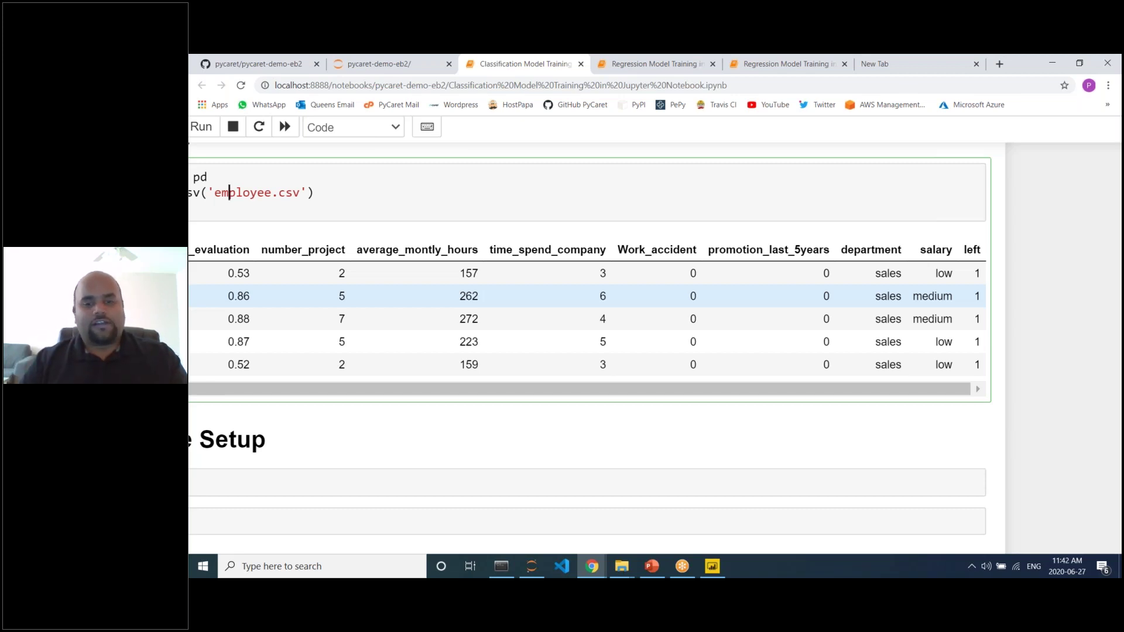
pyautogui.hscroll(-1, 833, 367)
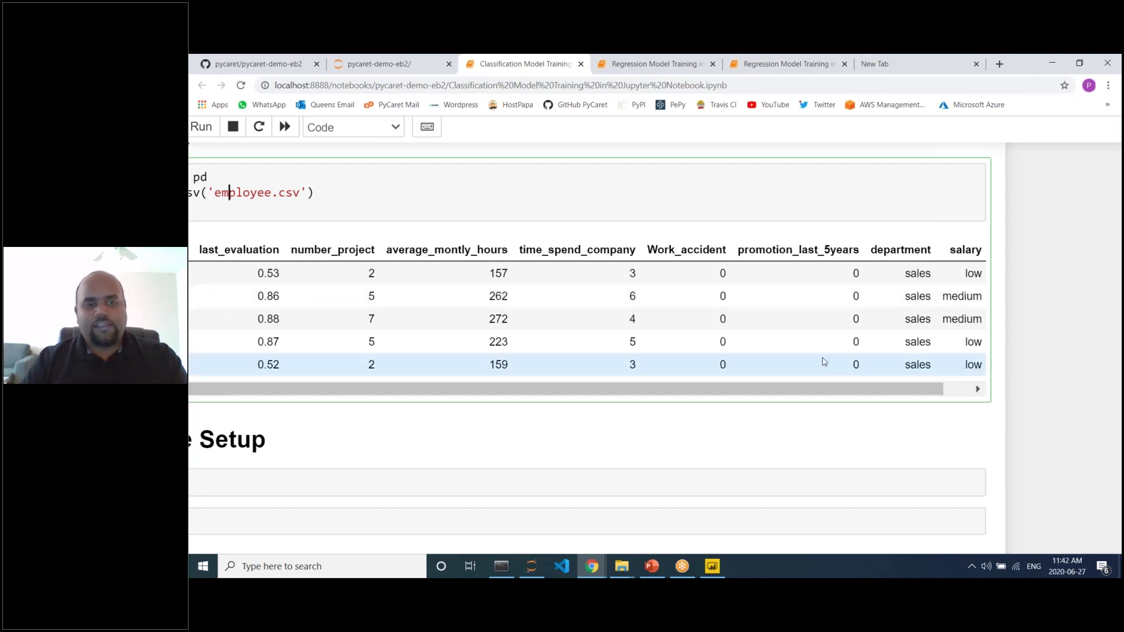
pyautogui.hotkey('ctrl', '-')
pyautogui.hotkey('ctrl', '-')
pyautogui.hotkey('ctrl', '-')
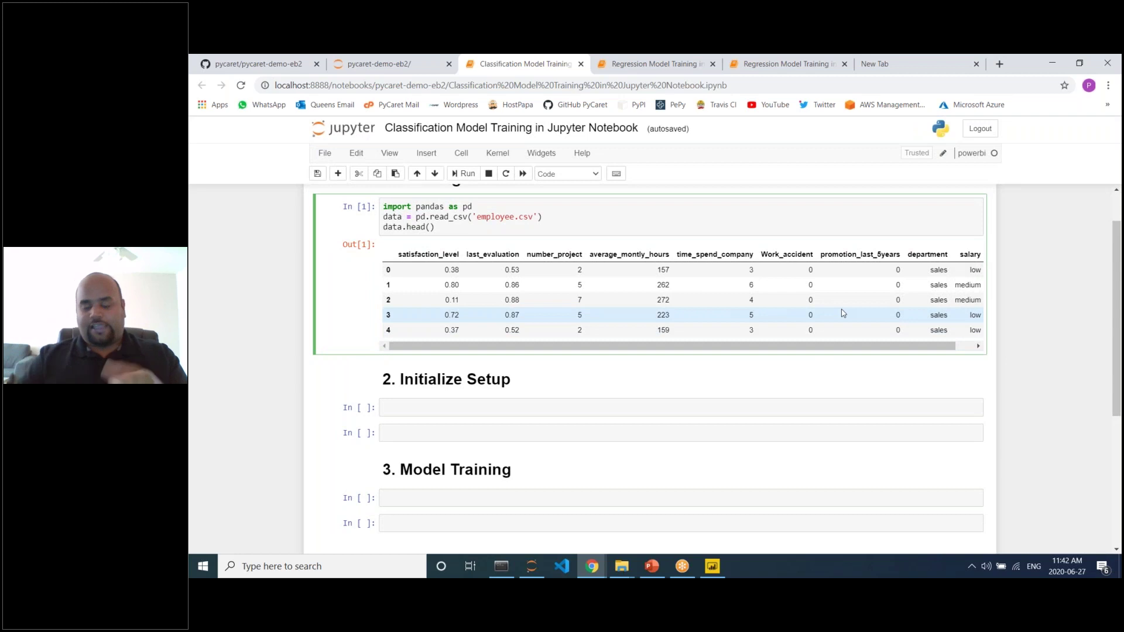
pyautogui.hscroll(1, 881, 273)
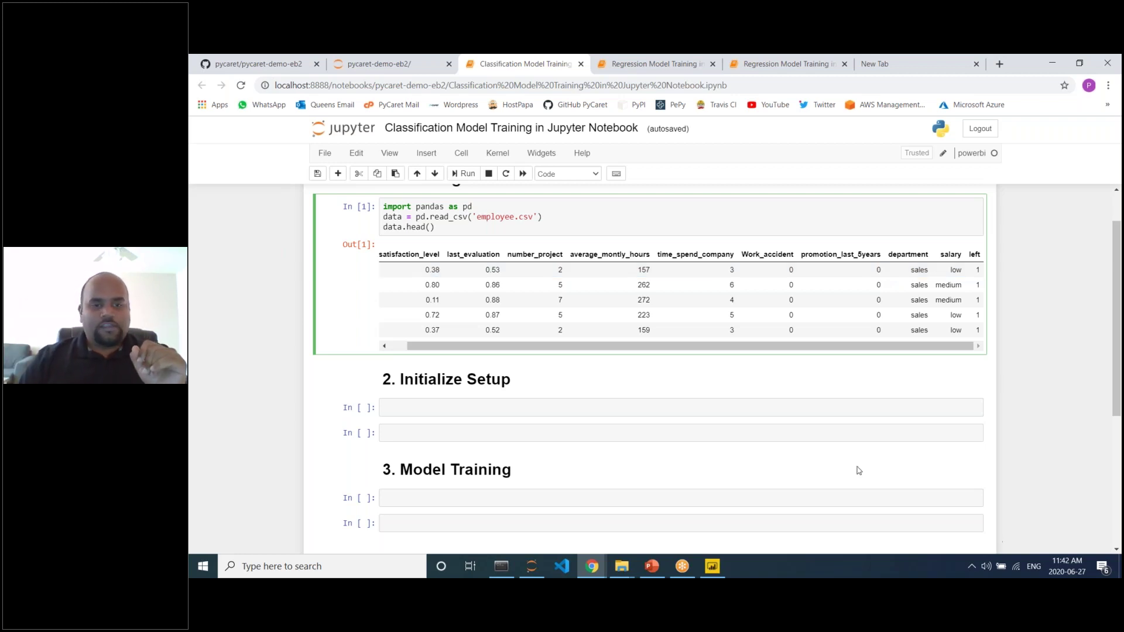
pyautogui.scroll(1, 890, 422)
pyautogui.hscroll(-1, 903, 370)
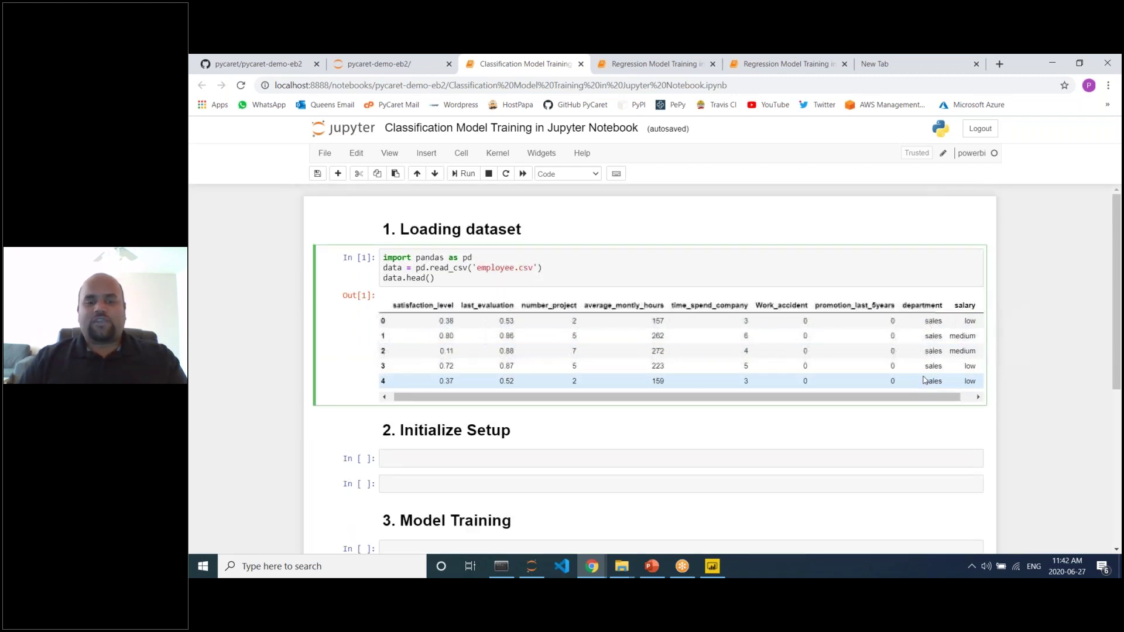
# Step: Enter "from pycaret.classification import *" in the first code cell under Initialize Setup
pyautogui.scroll(-1, 537, 379)
pyautogui.scroll(-2, 538, 379)
pyautogui.scroll(2, 538, 379)
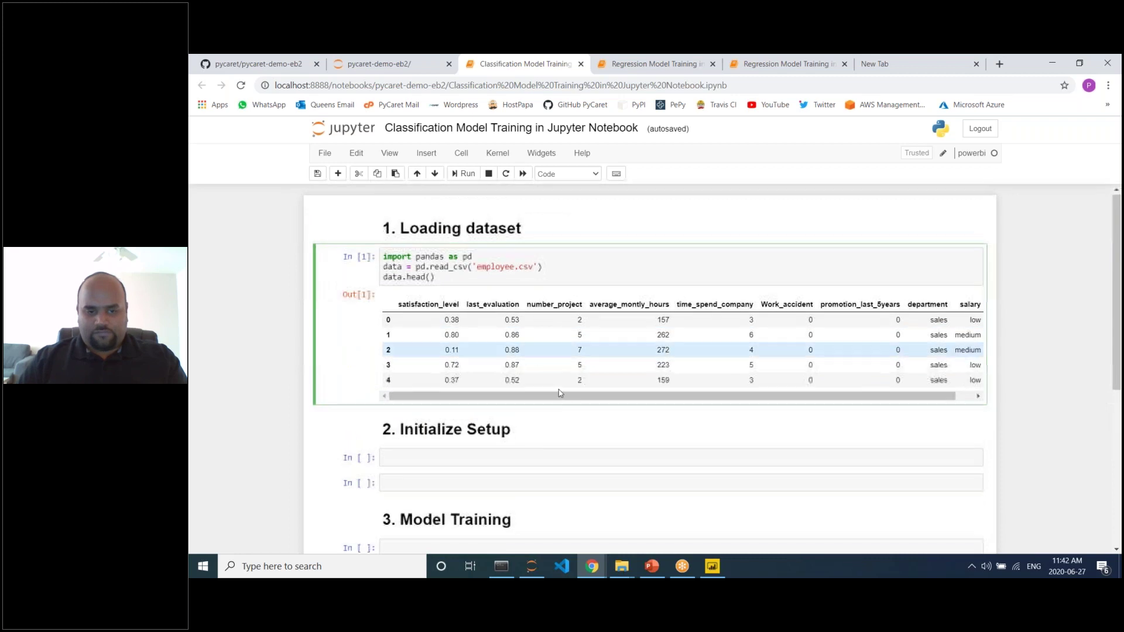
pyautogui.click(530, 451)
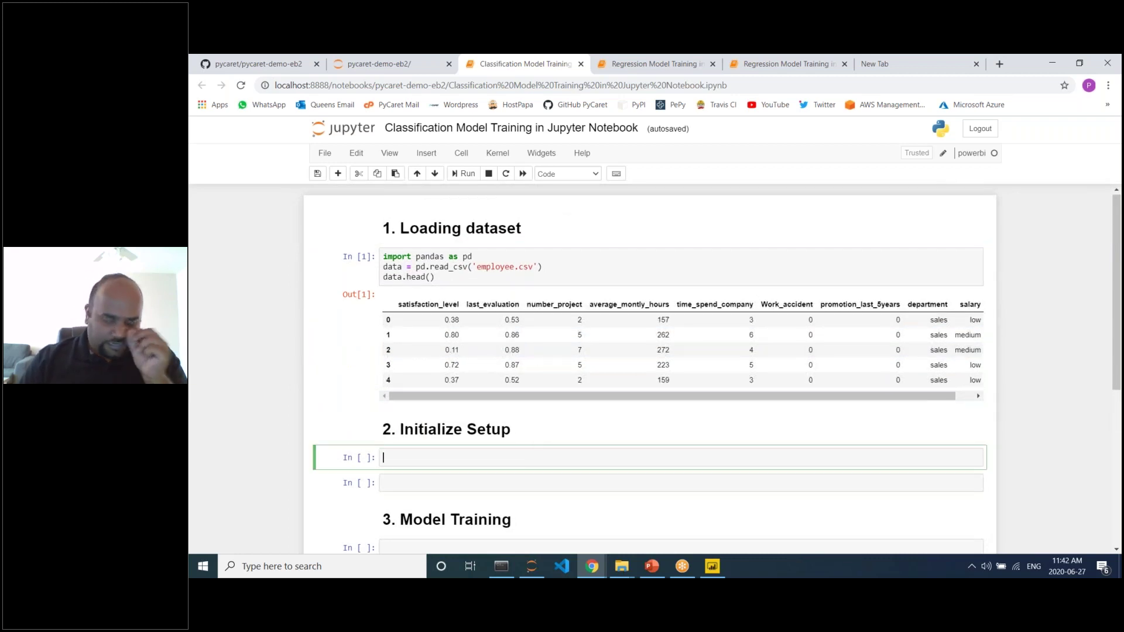
pyautogui.write('from py')
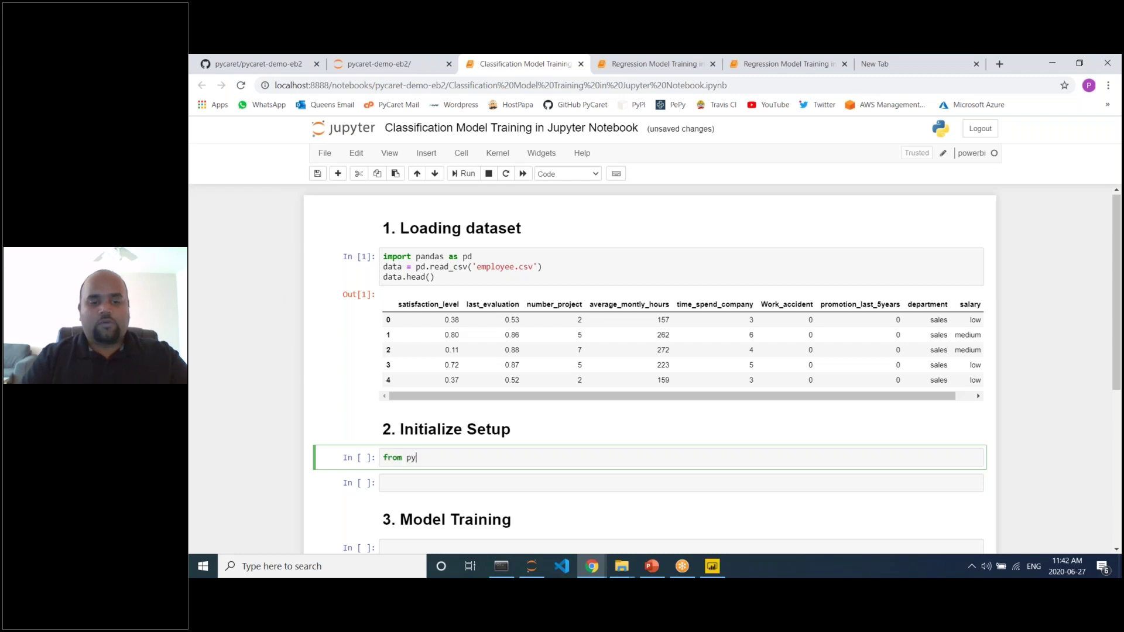
pyautogui.write('caret.regression')
pyautogui.hotkey('ctrl', 'shift', 'Left')
pyautogui.write('classification import *')
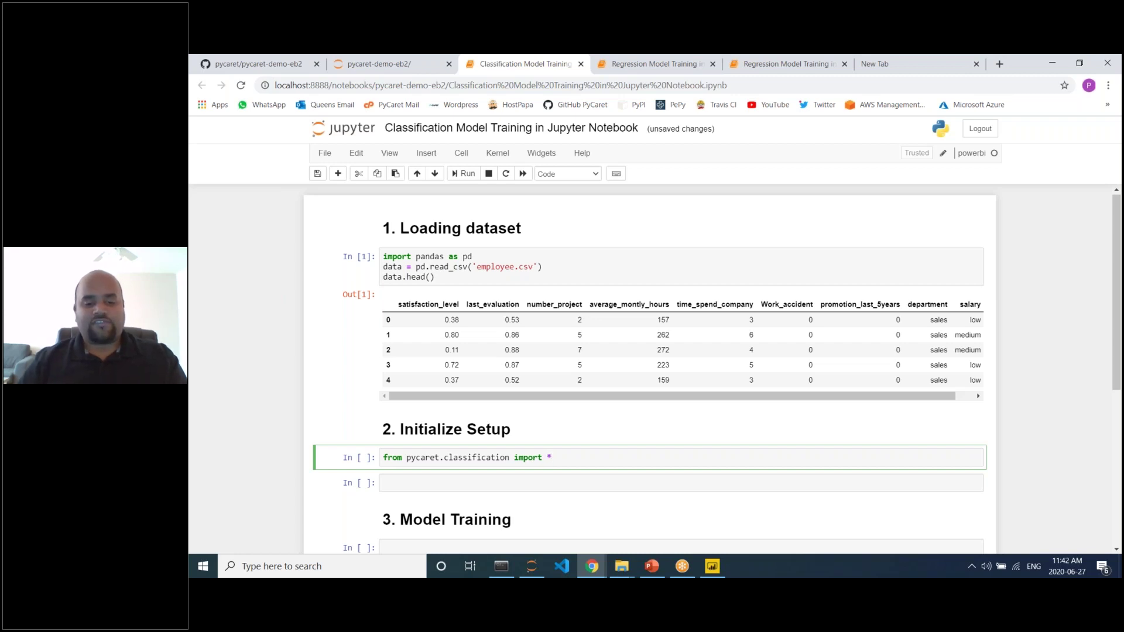
# Step: Add the line "clf1 = setup(data, target = 'left')" directly below the pycaret.classification import
pyautogui.hotkey('ctrl', '+')
pyautogui.hotkey('ctrl', '+')
pyautogui.hotkey('ctrl', '+')
pyautogui.hotkey('ctrl', '+')
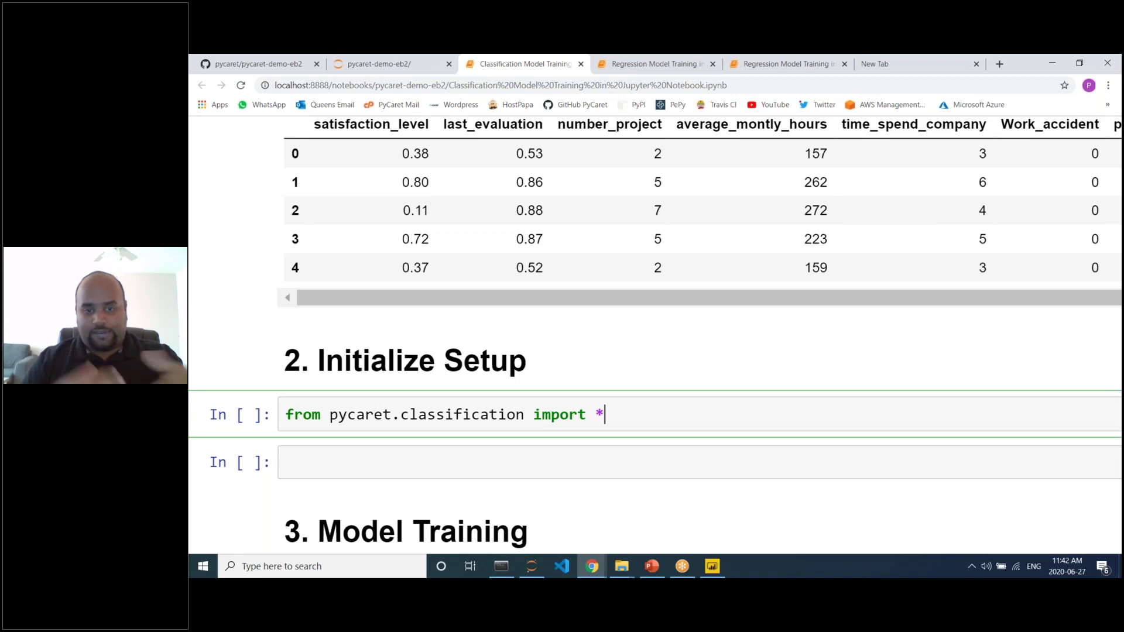
pyautogui.press('Return')
pyautogui.write('clf')
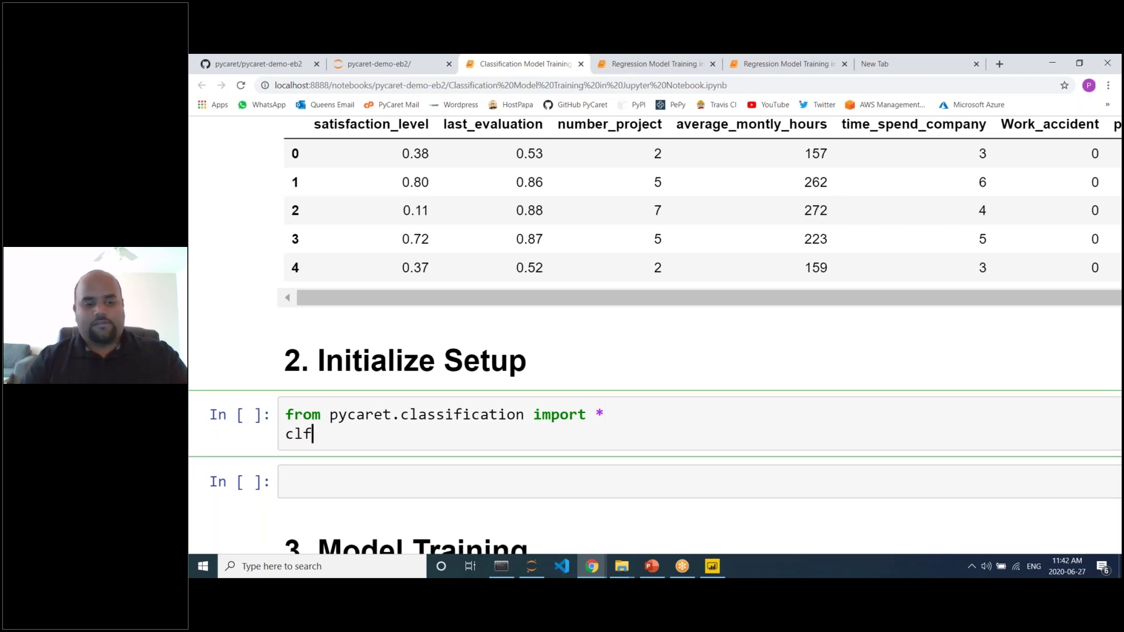
pyautogui.write('1 = setpu')
pyautogui.press('BackSpace')
pyautogui.press('BackSpace')
pyautogui.write('up')
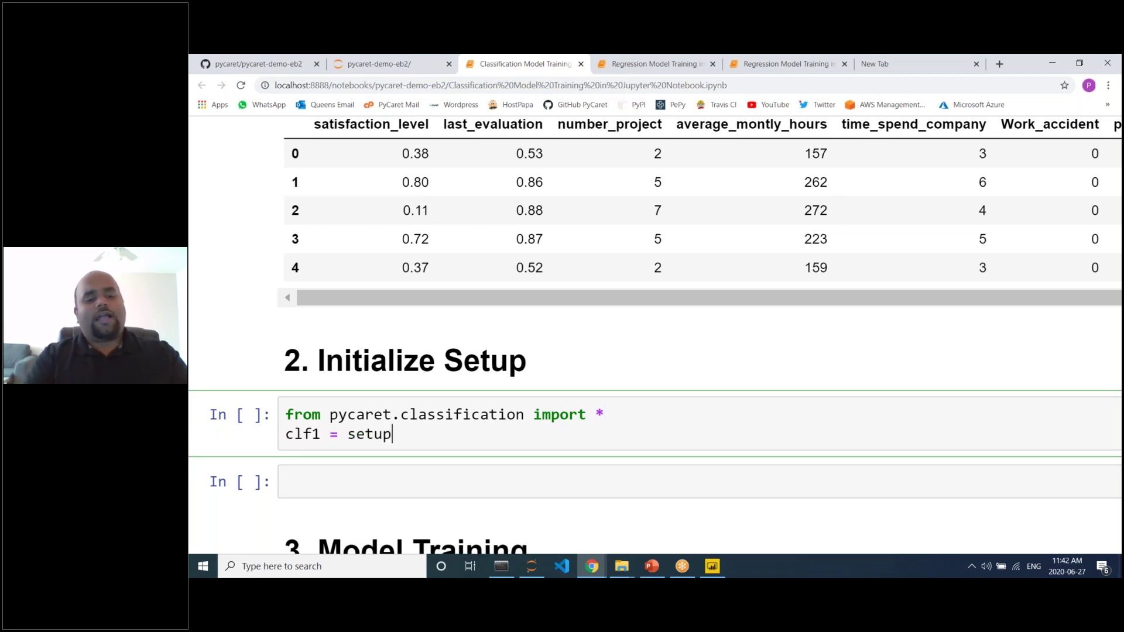
pyautogui.write('(data, target = ')
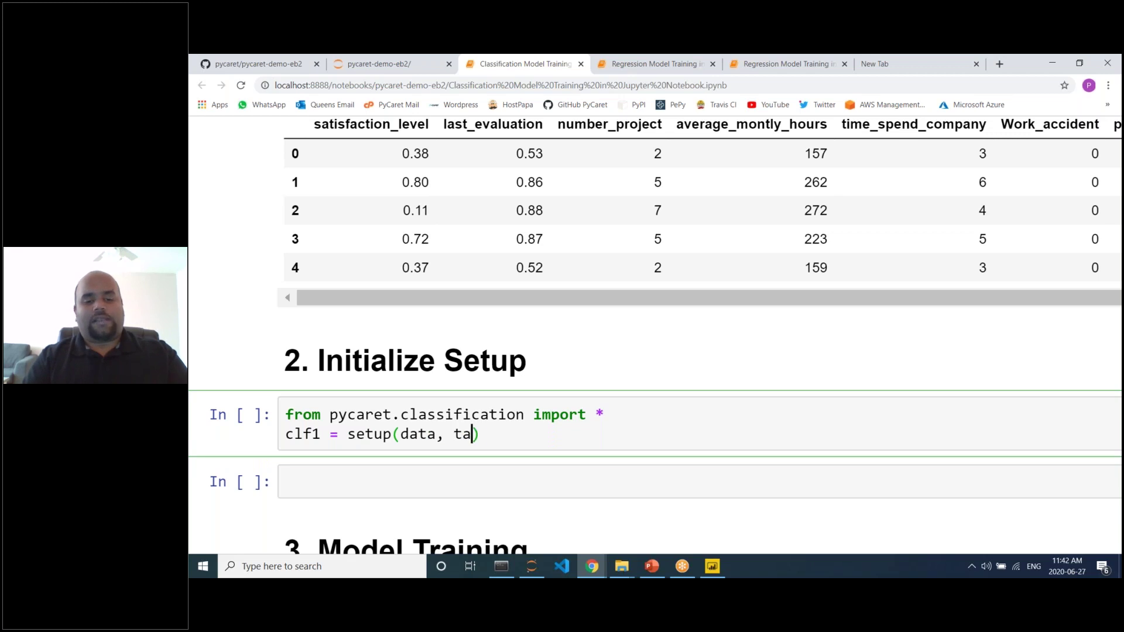
pyautogui.write("'left")
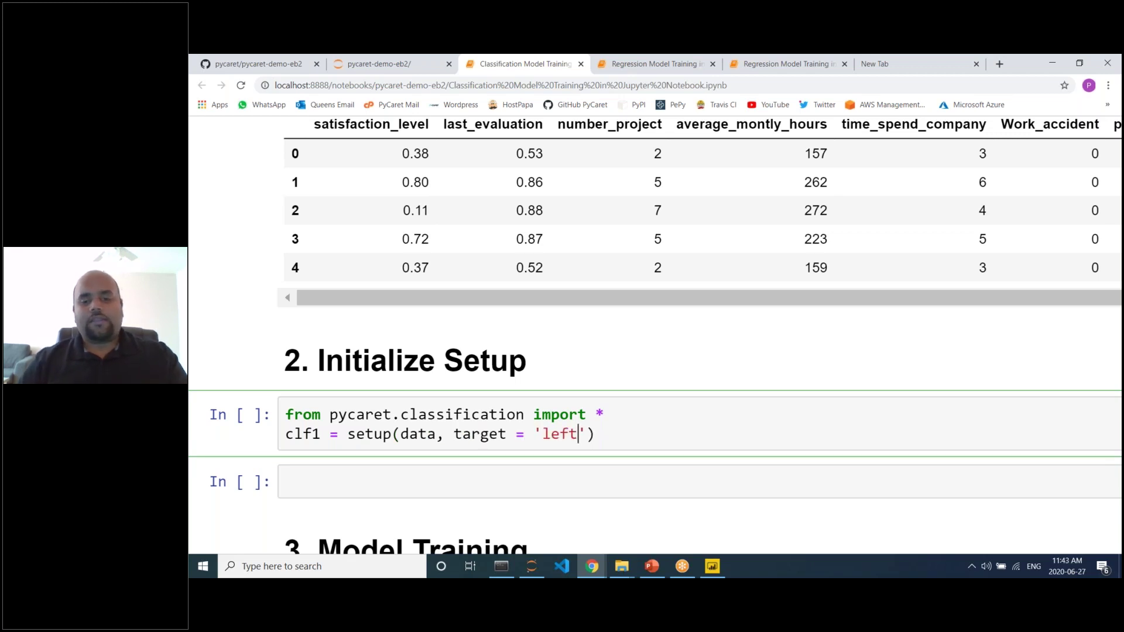
# Step: Try to run the classification setup cell under Initialize Setup
pyautogui.hscroll(10, 879, 193)
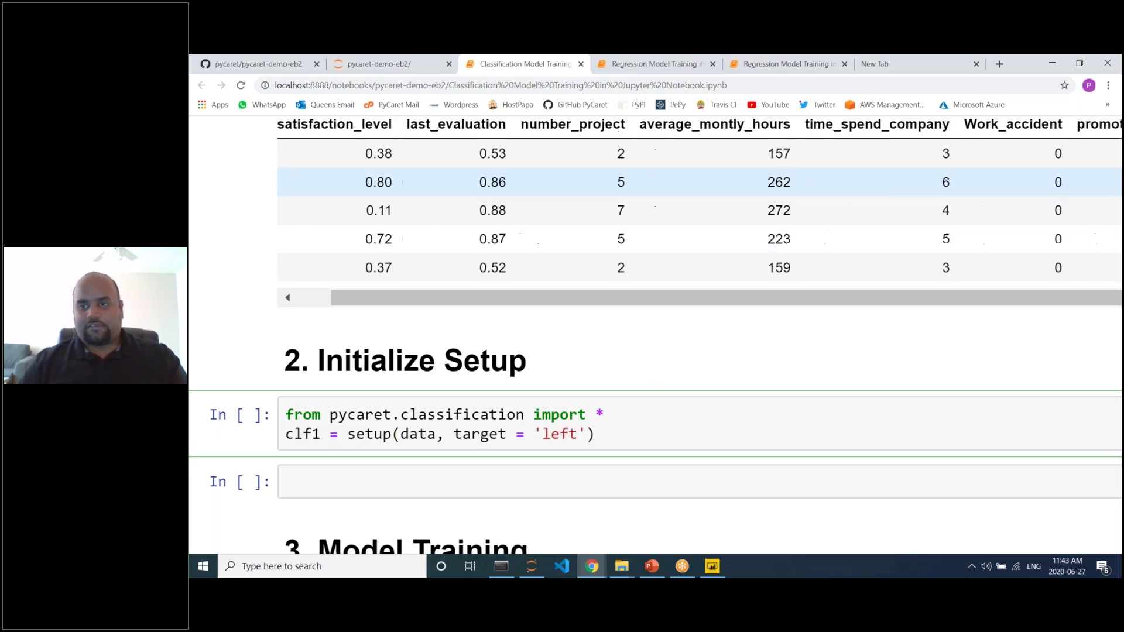
pyautogui.hscroll(-10, 585, 353)
pyautogui.scroll(2, 584, 354)
pyautogui.click(668, 439)
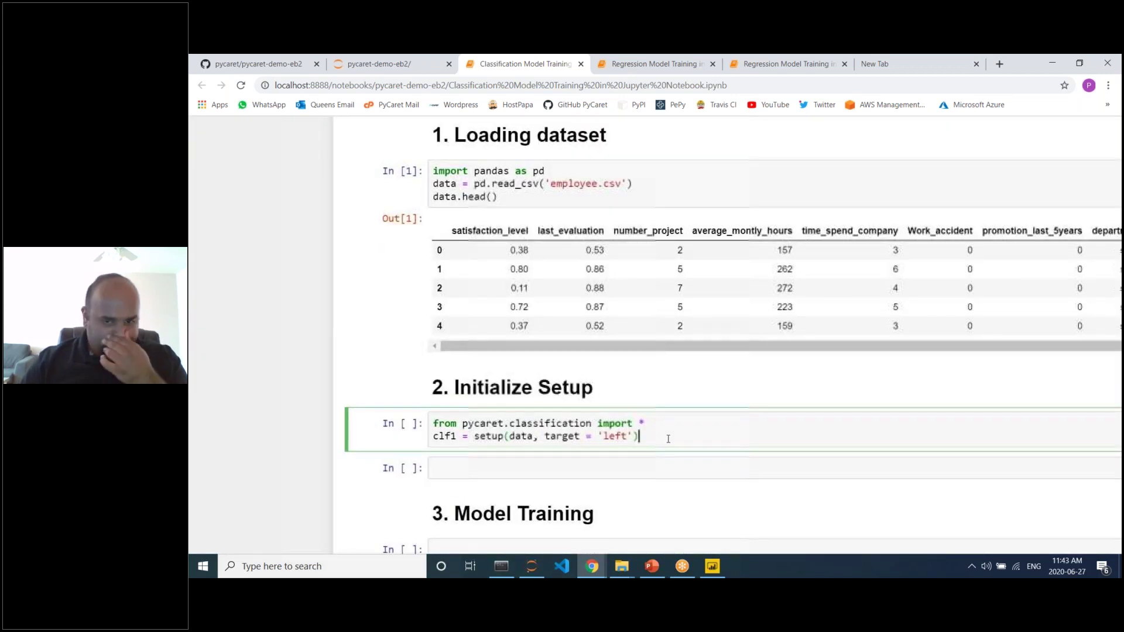
pyautogui.hotkey('shift', 'Return')
# Step: Run the cell that loads employee.csv and rerun the classification setup cell below it
pyautogui.scroll(1, 613, 352)
pyautogui.click(469, 215)
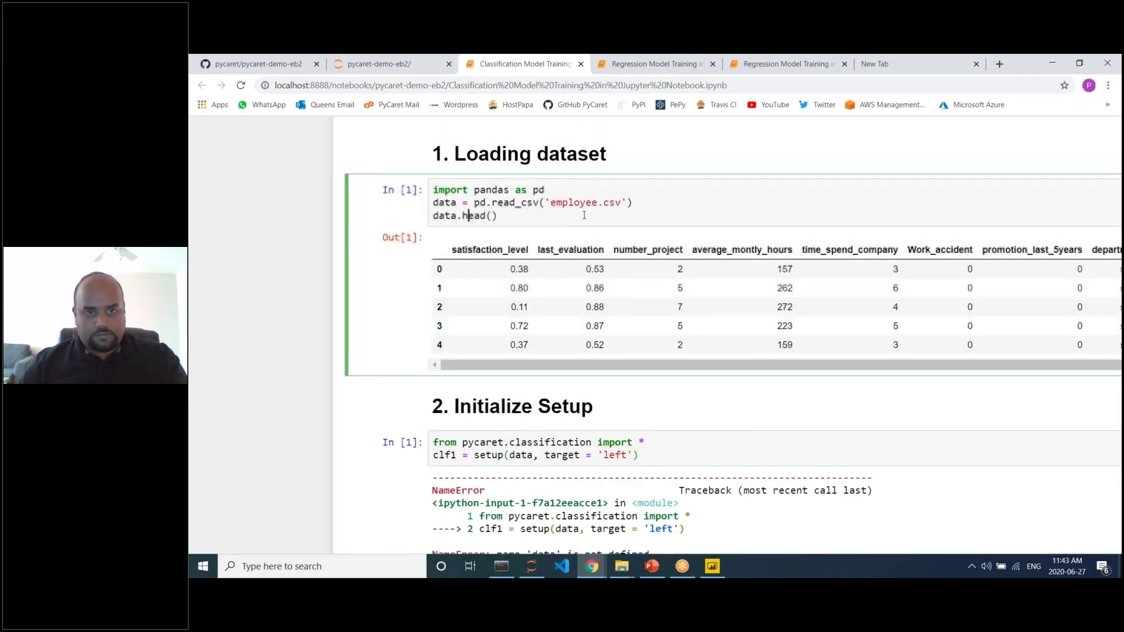
pyautogui.hotkey('shift', 'Return')
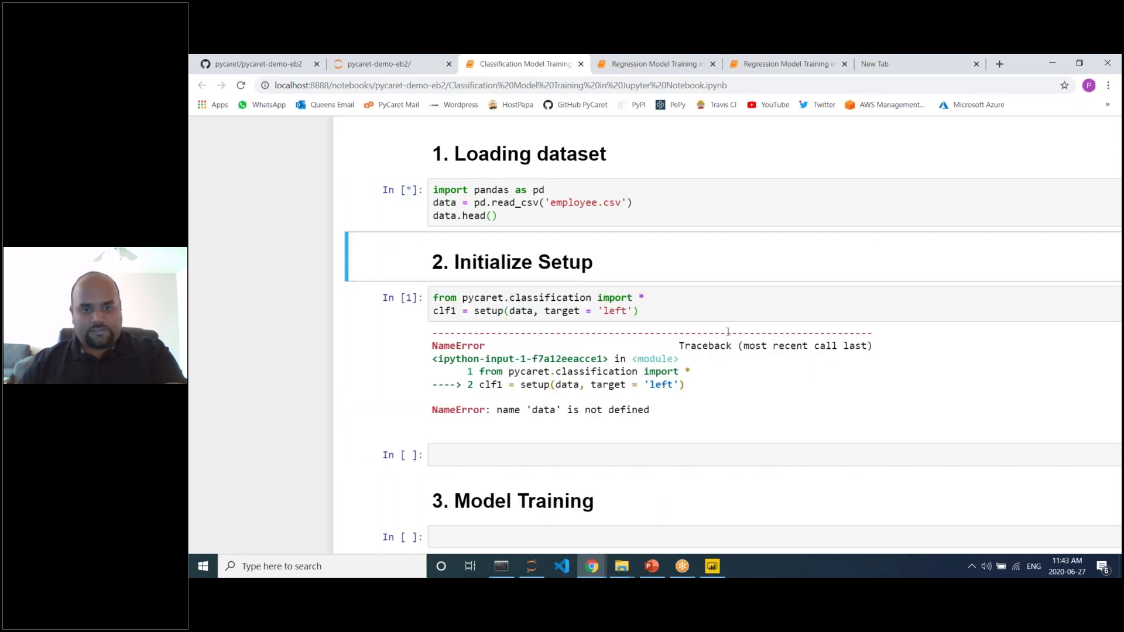
pyautogui.click(685, 438)
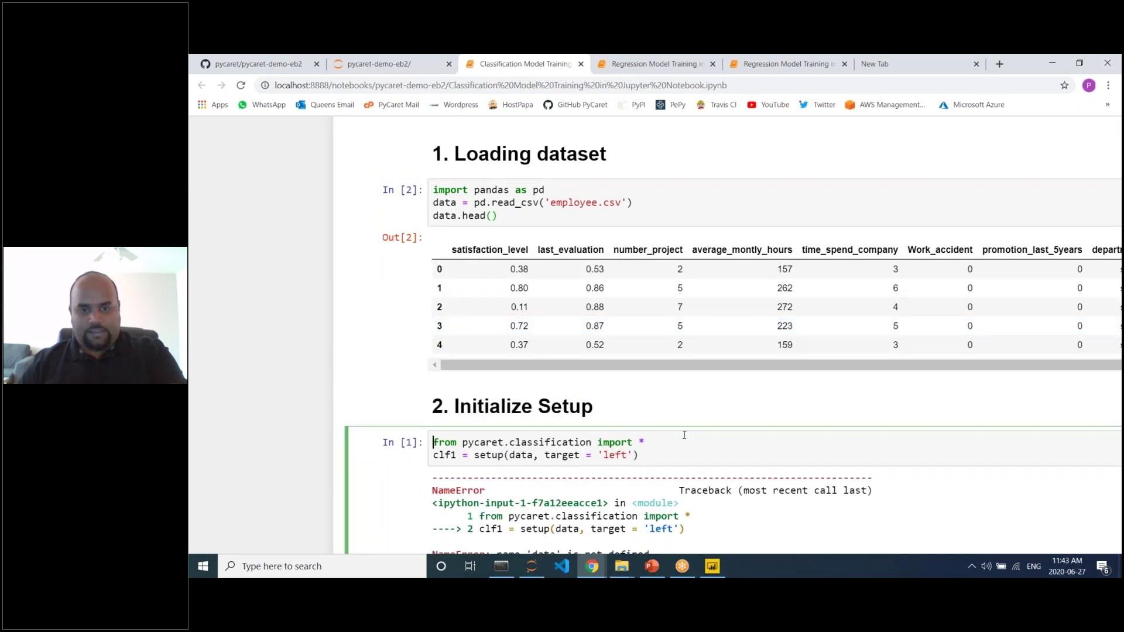
pyautogui.hotkey('shift', 'Return')
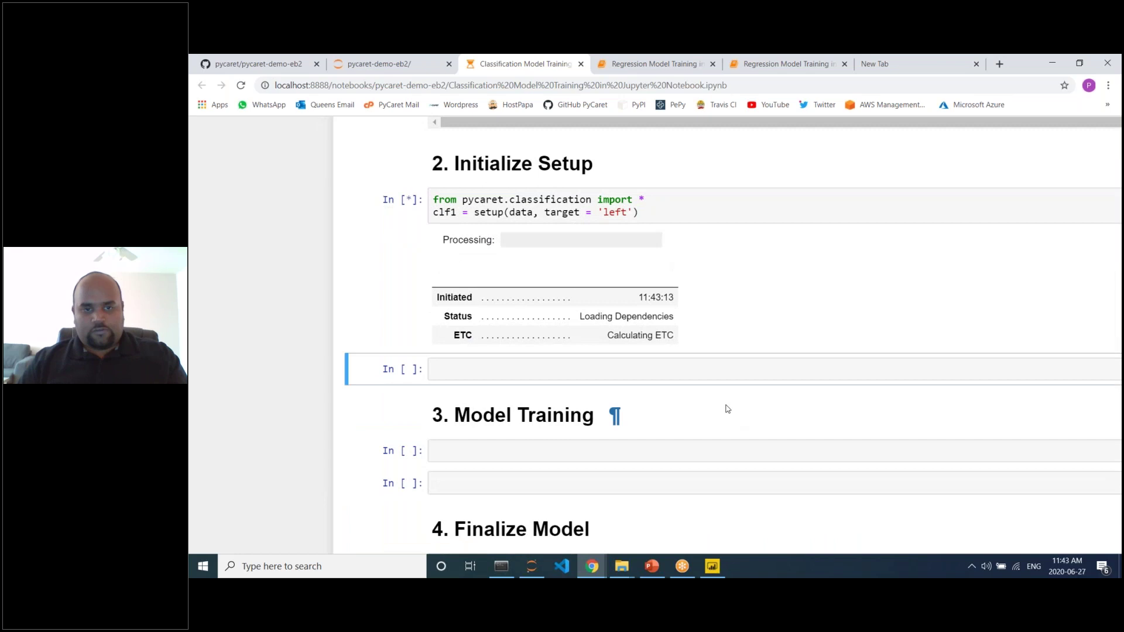
# Step: Check the inferred data types for the classification setup and accept them so the setup completes
pyautogui.hotkey('ctrl', '-')
pyautogui.hotkey('ctrl', '-')
pyautogui.scroll(2, 668, 349)
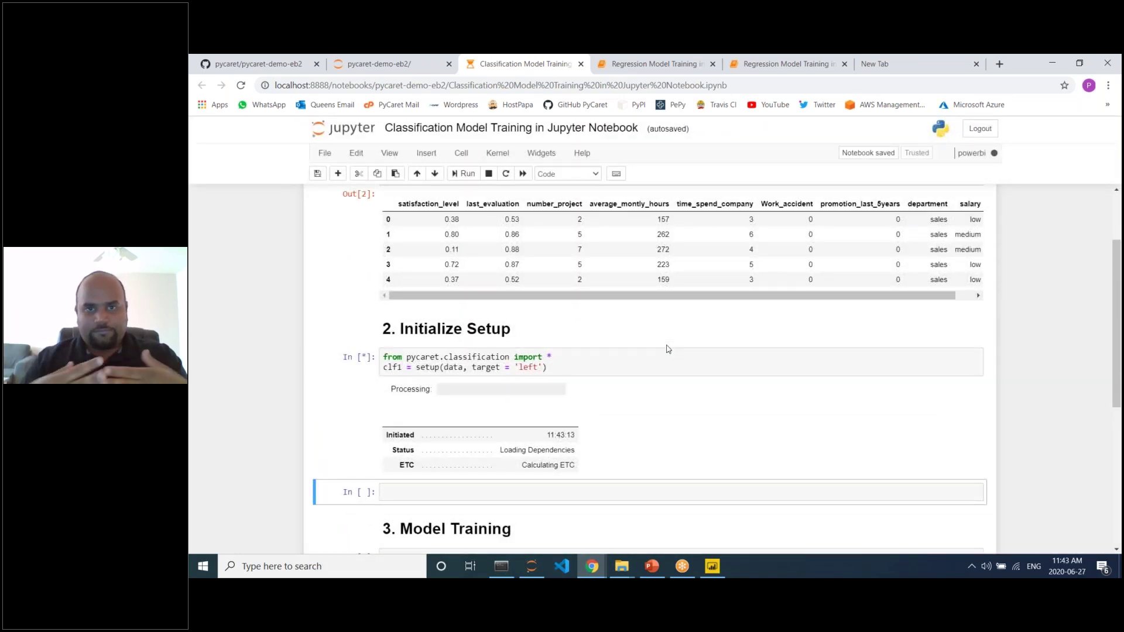
pyautogui.scroll(-3, 668, 349)
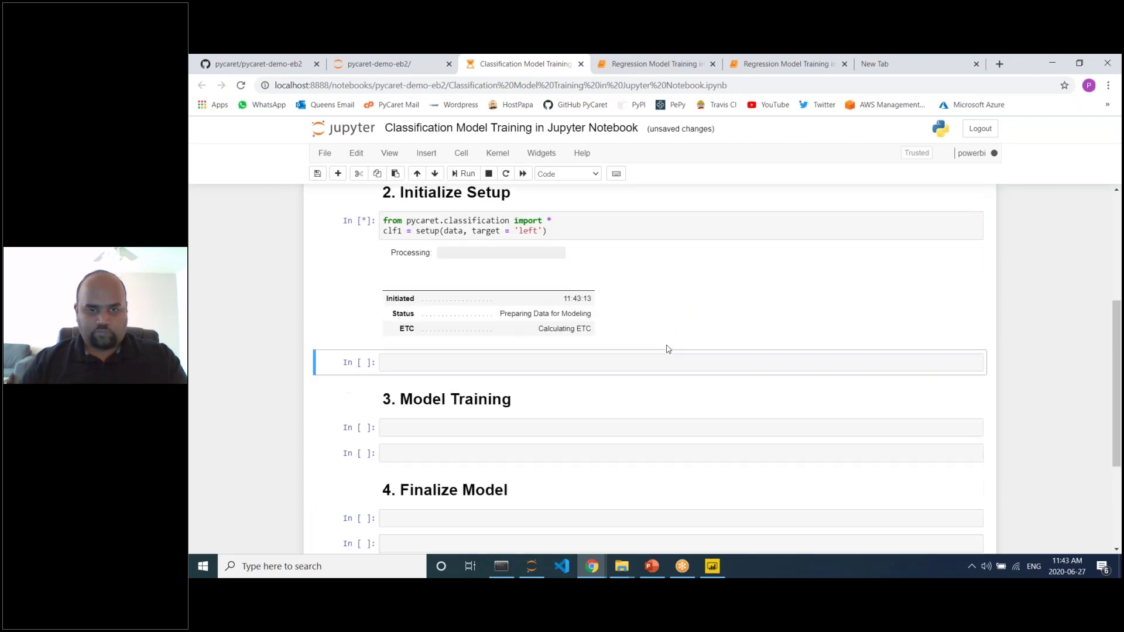
pyautogui.scroll(1, 668, 349)
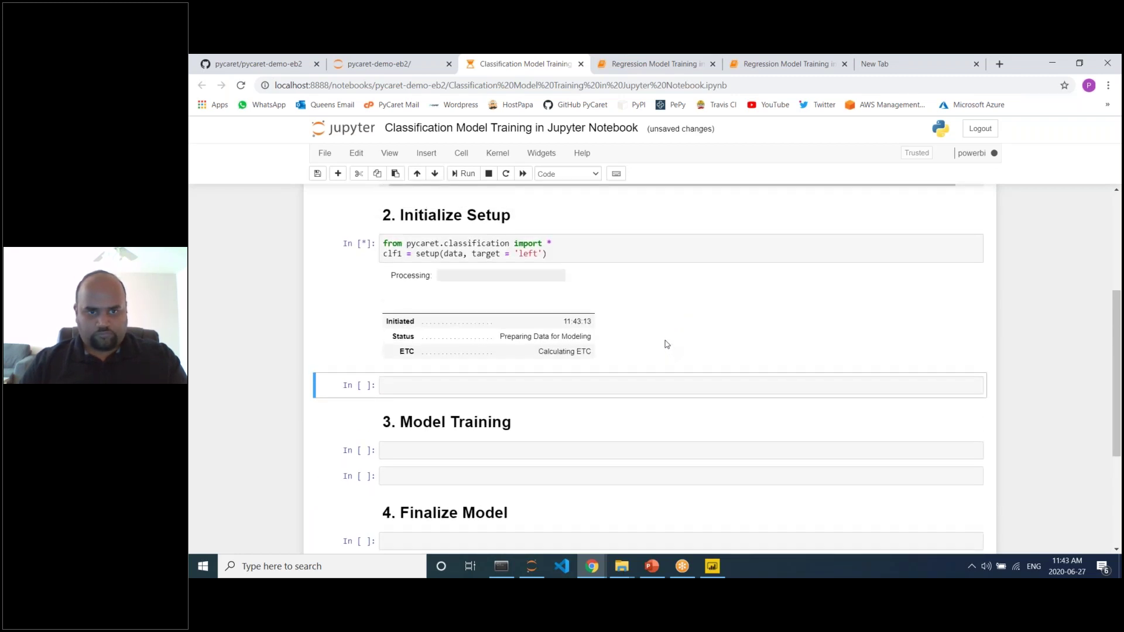
pyautogui.scroll(1, 509, 295)
pyautogui.scroll(1, 645, 363)
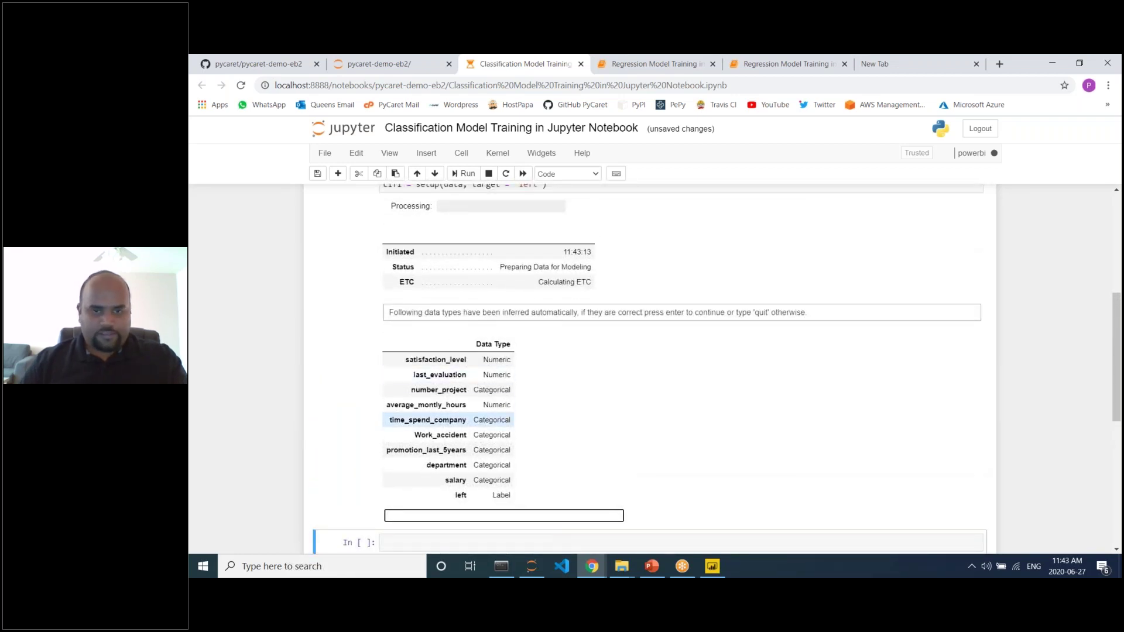
pyautogui.scroll(-1, 545, 468)
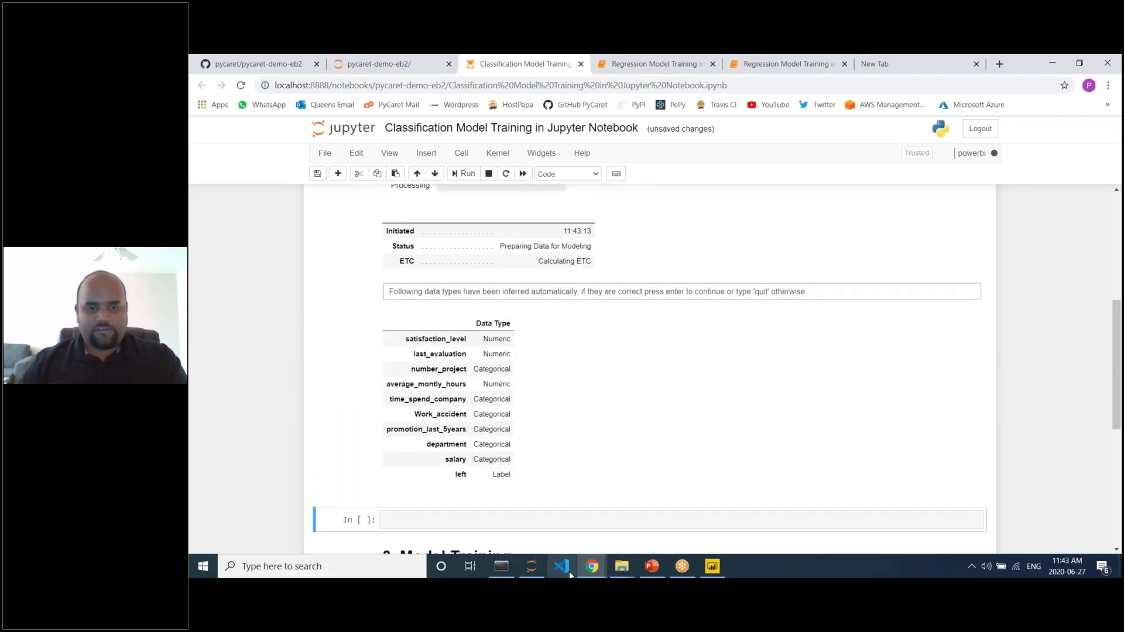
pyautogui.press('Return')
# Step: Enter "lr = create_model('lr')" in the first code cell under Model Training and run it
pyautogui.scroll(-7, 601, 334)
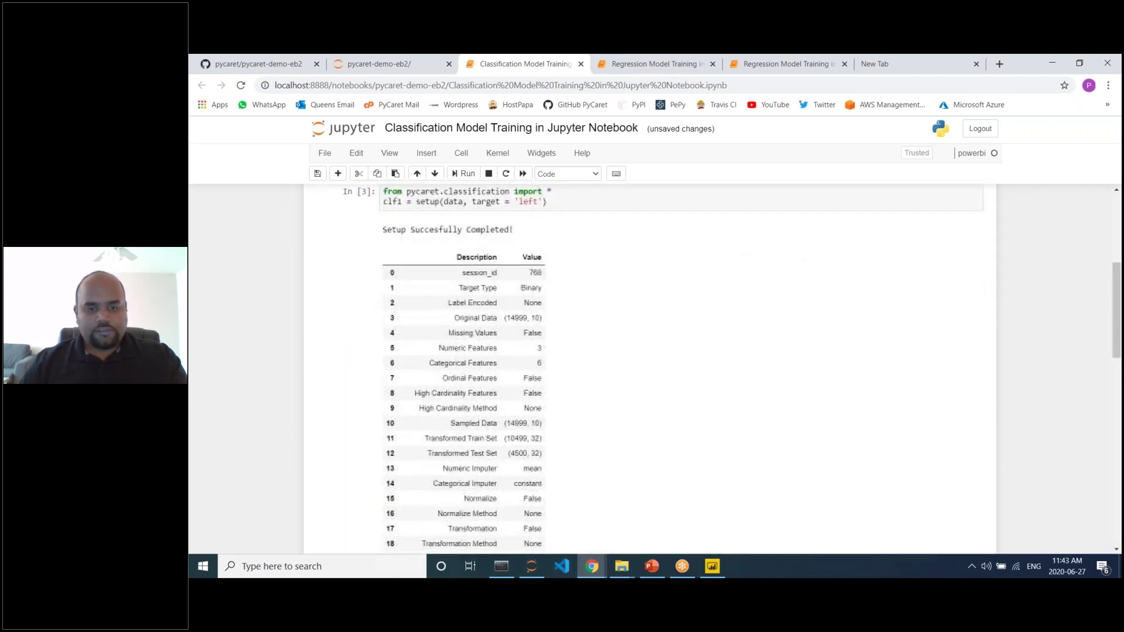
pyautogui.scroll(-2, 606, 386)
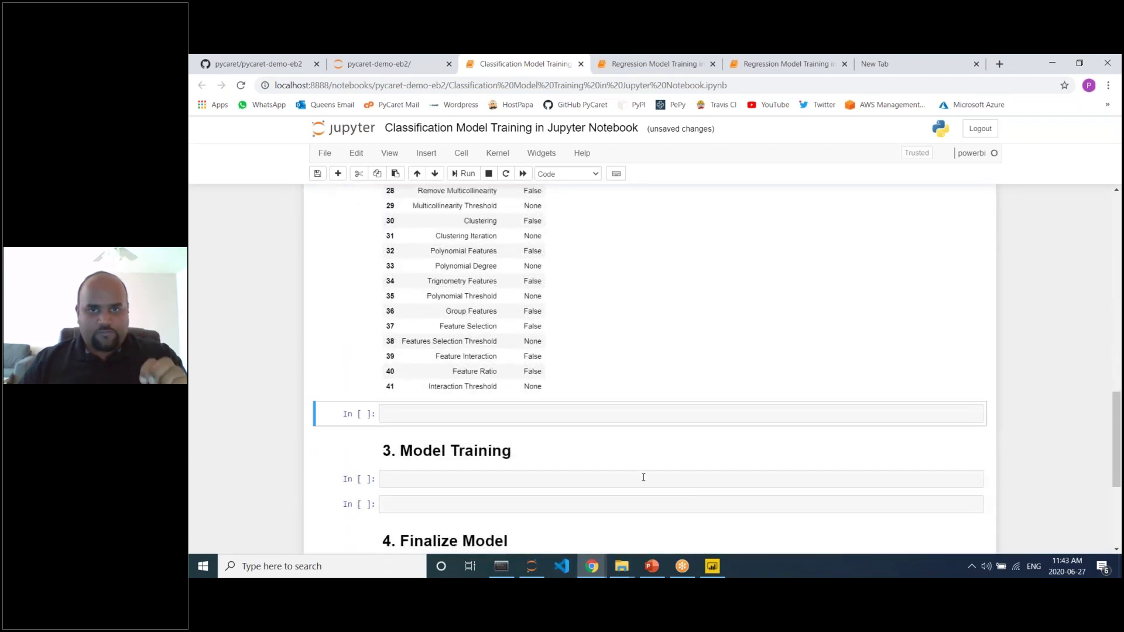
pyautogui.click(500, 482)
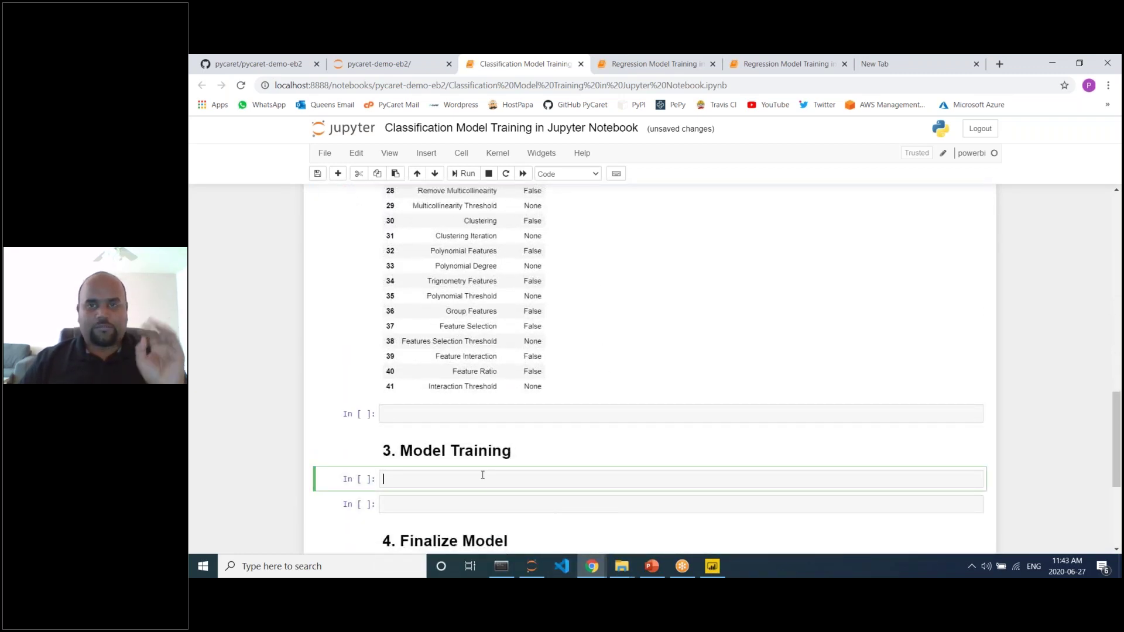
pyautogui.write('lt =')
pyautogui.press('BackSpace')
pyautogui.write('r = create')
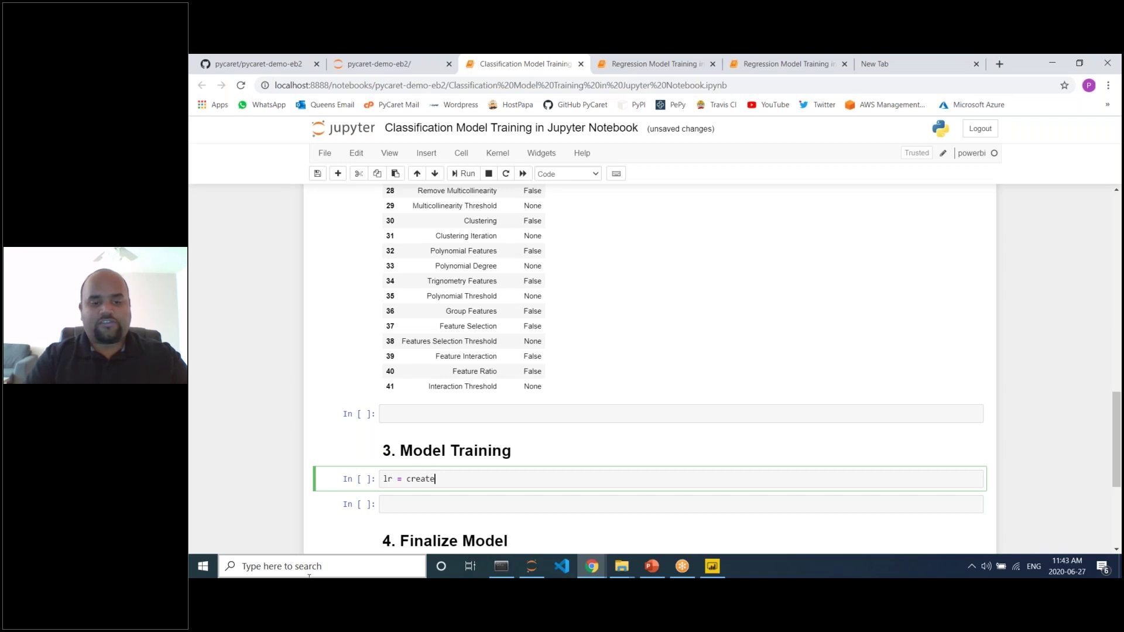
pyautogui.write("_model('lr'")
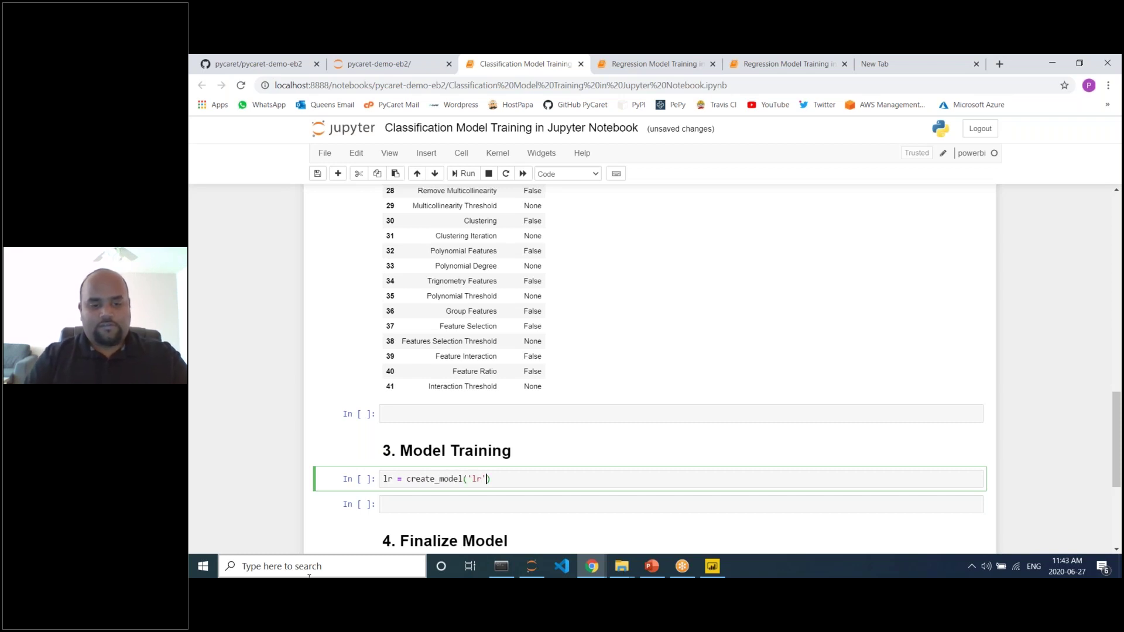
pyautogui.hotkey('shift', 'Return')
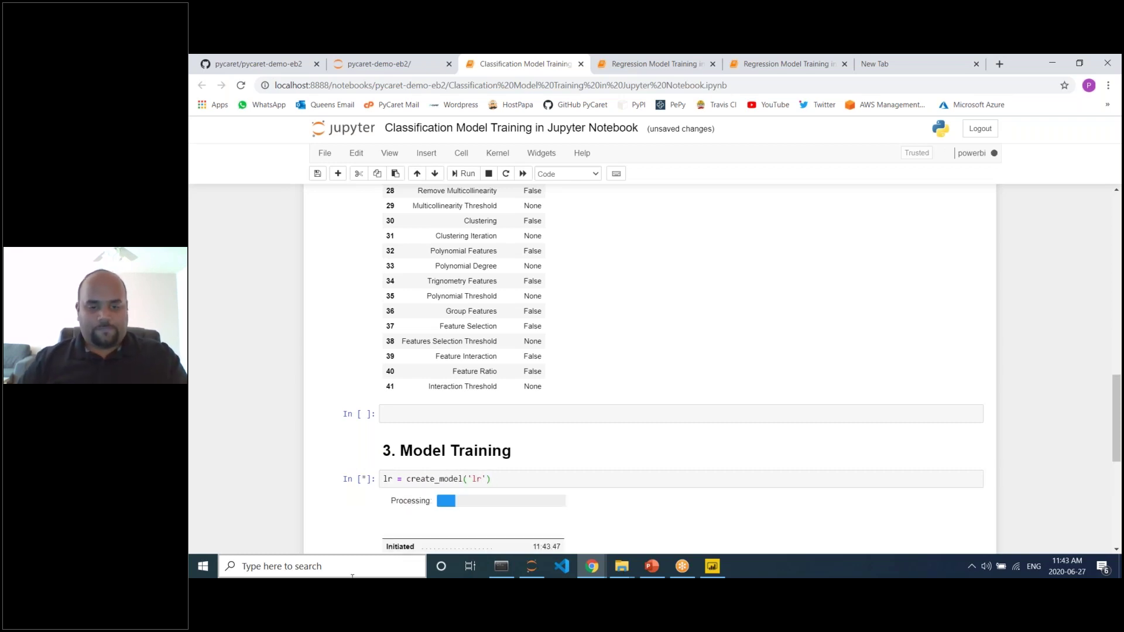
# Step: Examine the fold-by-fold metrics table of the logistic regression model
pyautogui.scroll(-6, 760, 364)
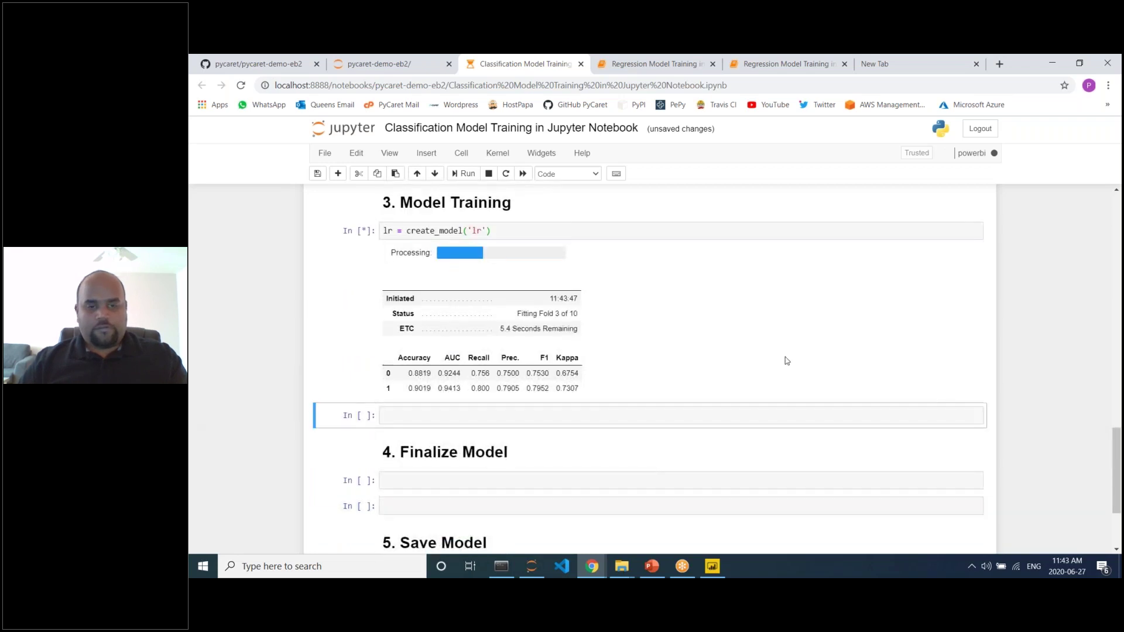
pyautogui.hotkey('ctrl', '+')
pyautogui.hotkey('ctrl', '+')
pyautogui.hotkey('ctrl', '+')
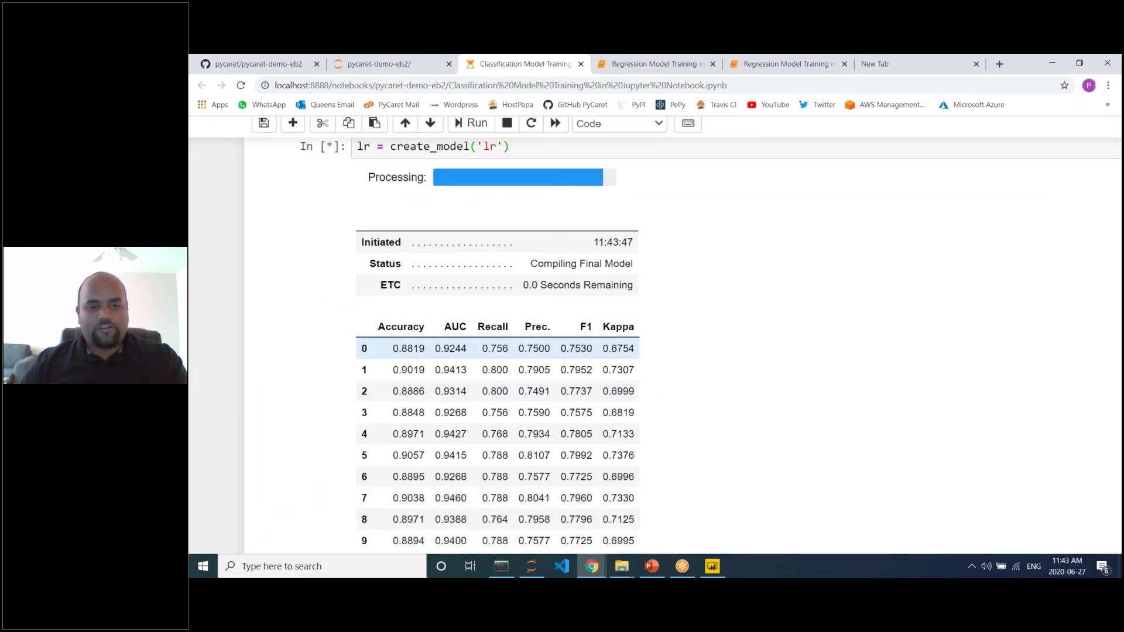
pyautogui.scroll(1, 446, 252)
pyautogui.moveTo(392, 237); pyautogui.dragTo(691, 249)
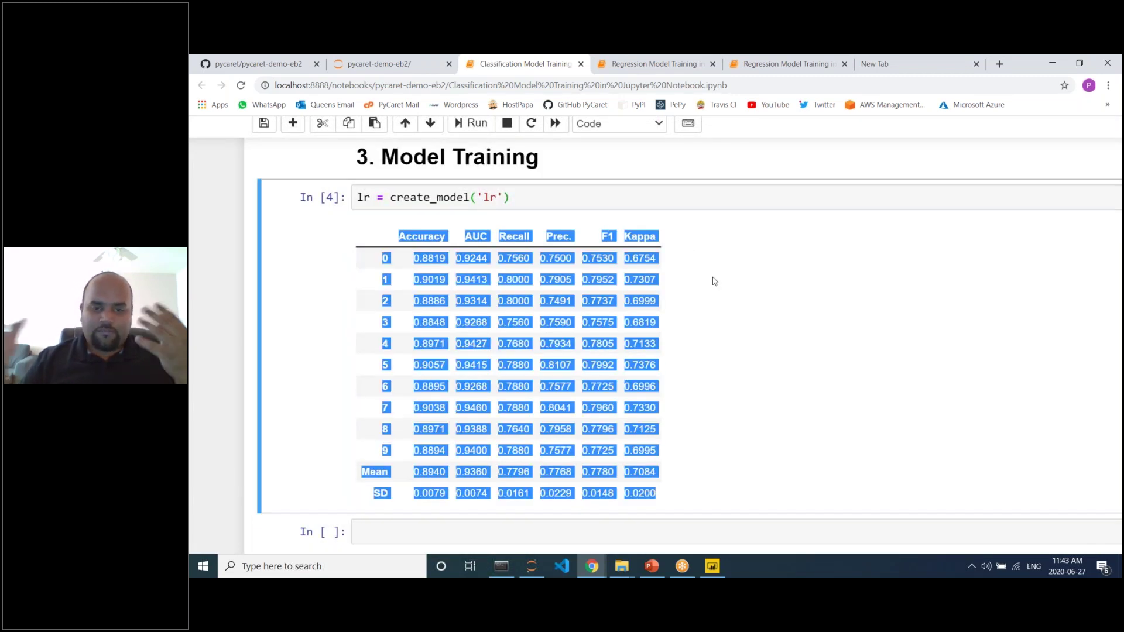
pyautogui.click(722, 296)
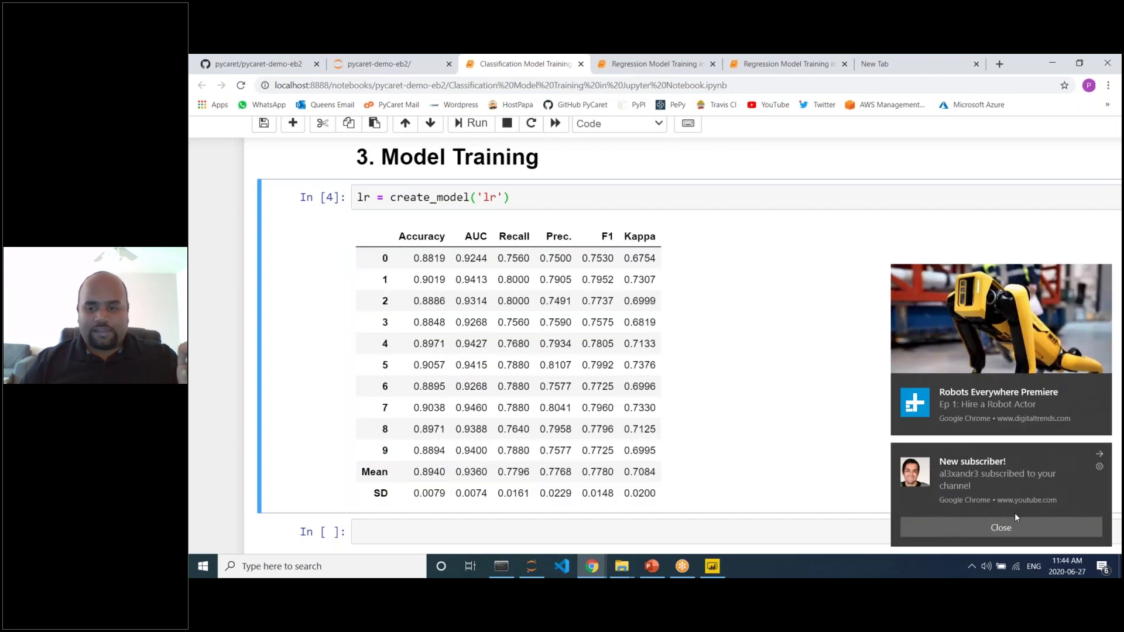
# Step: Dismiss the desktop notifications covering the notebook
pyautogui.click(1001, 528)
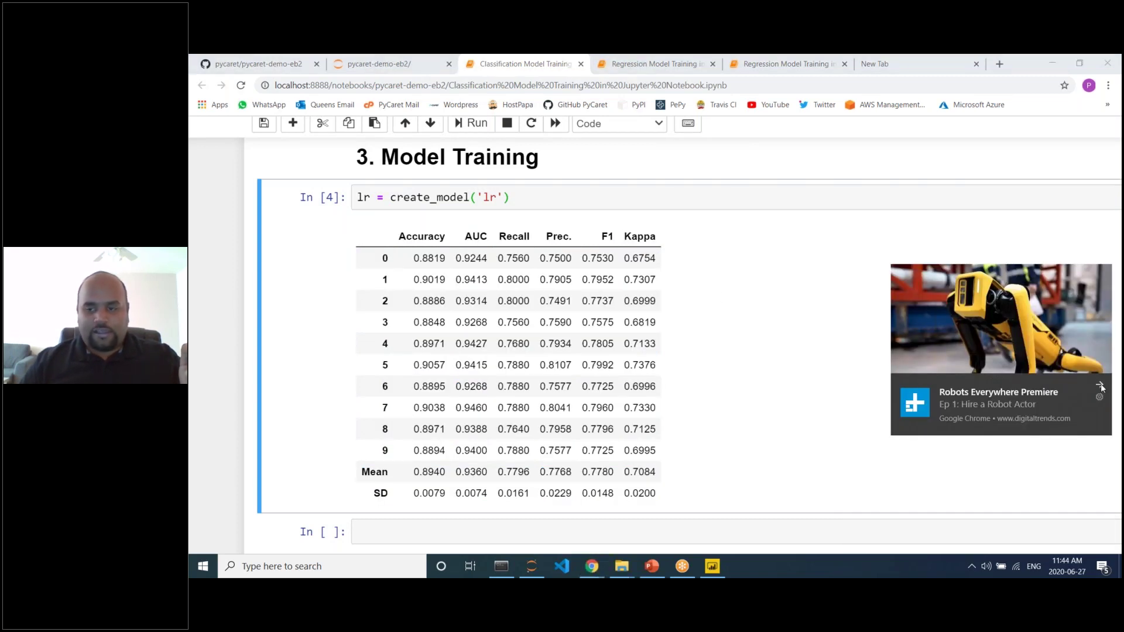
pyautogui.click(1045, 520)
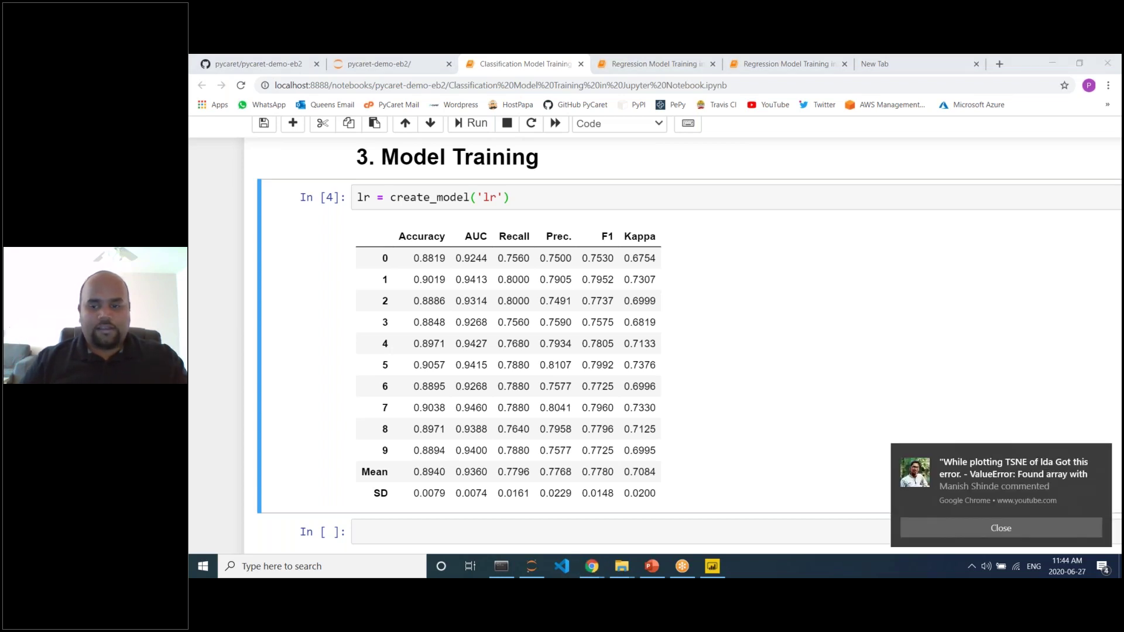
pyautogui.click(1062, 530)
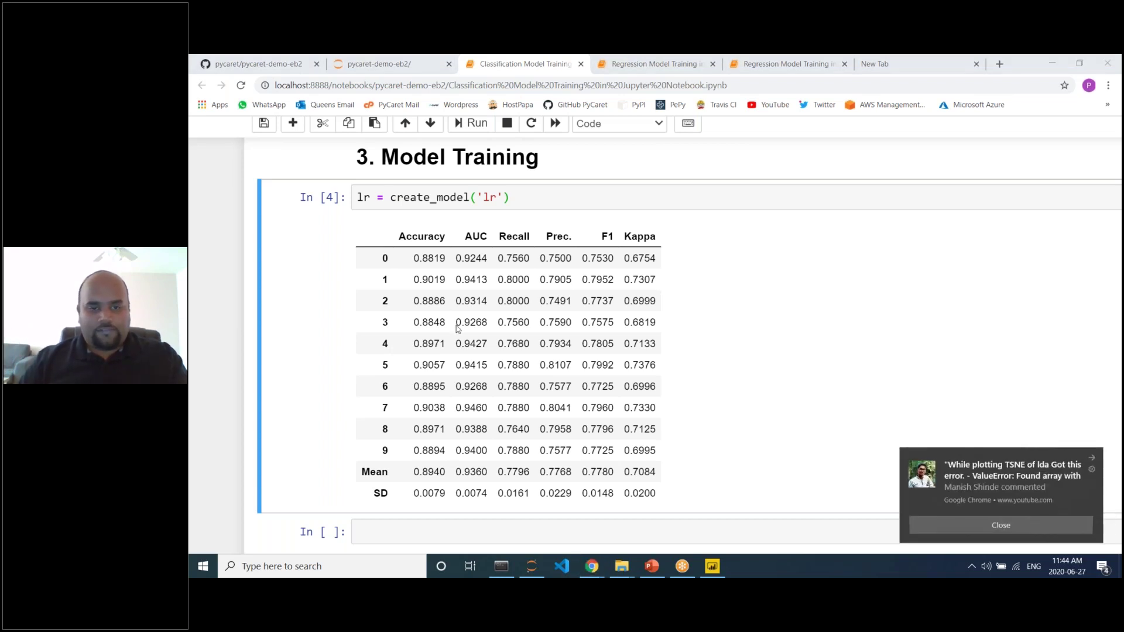
# Step: Examine the mean accuracy in the logistic regression metrics table
pyautogui.click(438, 244)
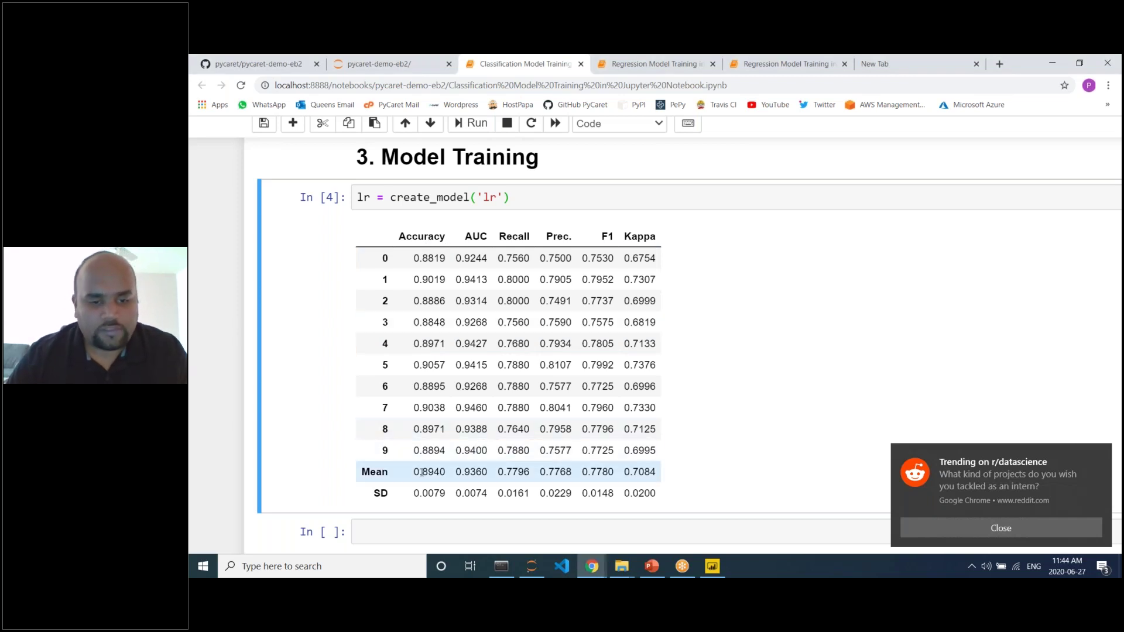
pyautogui.moveTo(419, 472); pyautogui.dragTo(450, 483)
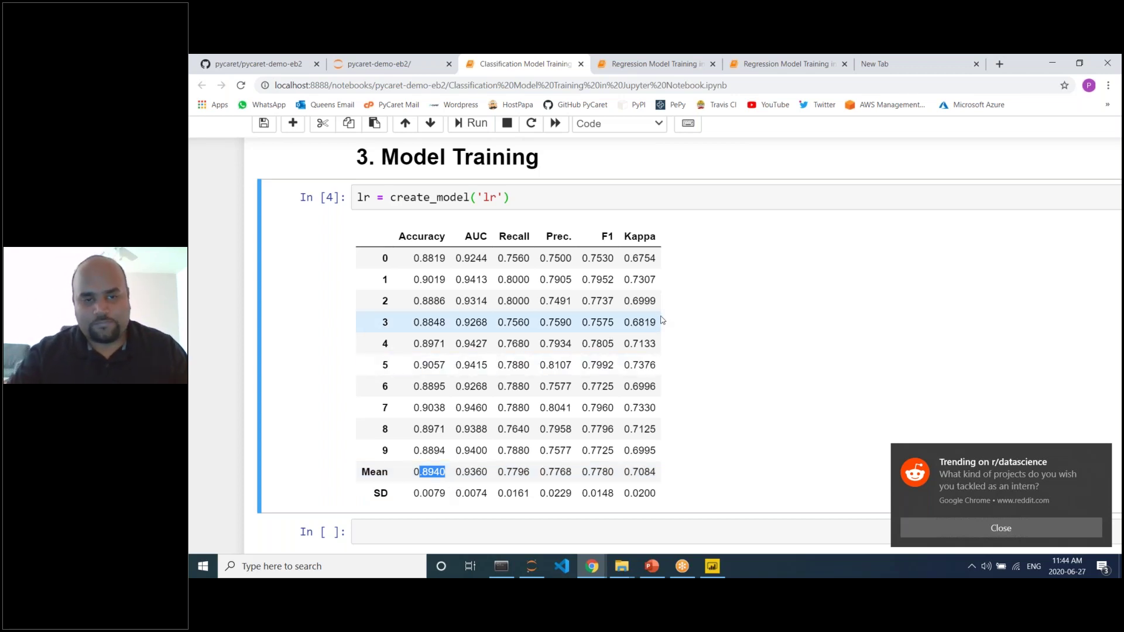
pyautogui.scroll(-2, 661, 320)
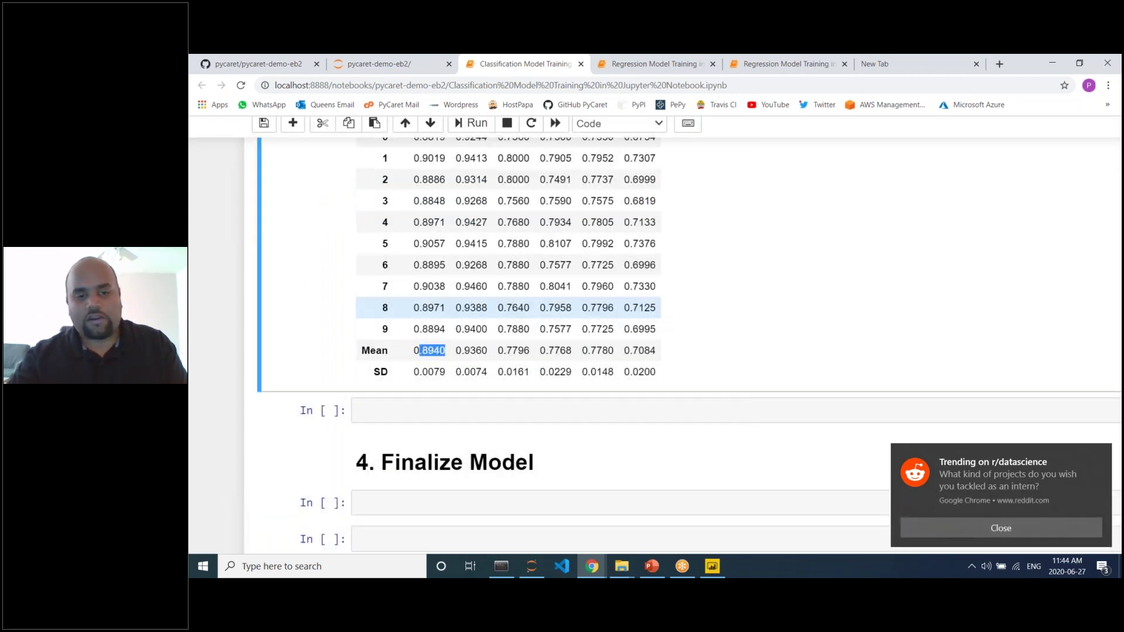
pyautogui.scroll(1, 656, 322)
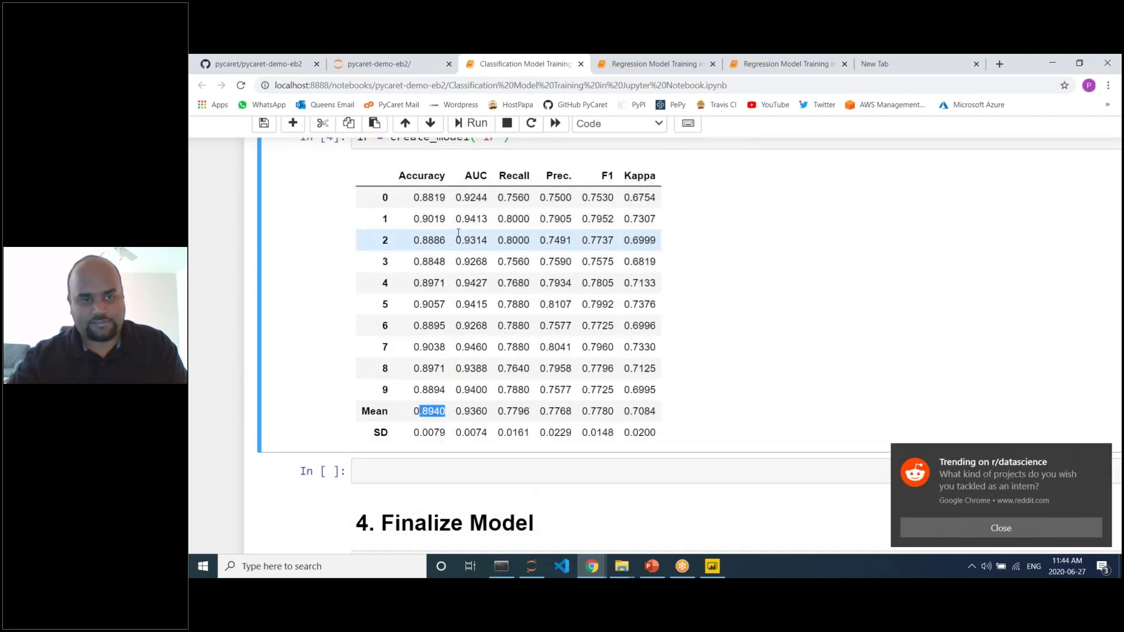
# Step: Enter "final_lr = finalize_model(lr)" in the first code cell under Finalize Model and run it
pyautogui.hotkey('ctrl', '-')
pyautogui.scroll(2, 458, 232)
pyautogui.scroll(-2, 458, 233)
pyautogui.click(375, 435)
pyautogui.write('final_cl')
pyautogui.press('BackSpace')
pyautogui.press('BackSpace')
pyautogui.write('lr = finalize_model(lr')
pyautogui.hotkey('shift', 'Return')
# Step: Enter "save_model(final_lr, 'classification')" in the cell under Save Model and run it
pyautogui.scroll(-2, 596, 467)
pyautogui.click(597, 426)
pyautogui.write('save_final')
pyautogui.hotkey('ctrl', 'a')
pyautogui.press('BackSpace')
pyautogui.write("save_model(final_lr, 'classification")
pyautogui.hotkey('shift', 'Return')
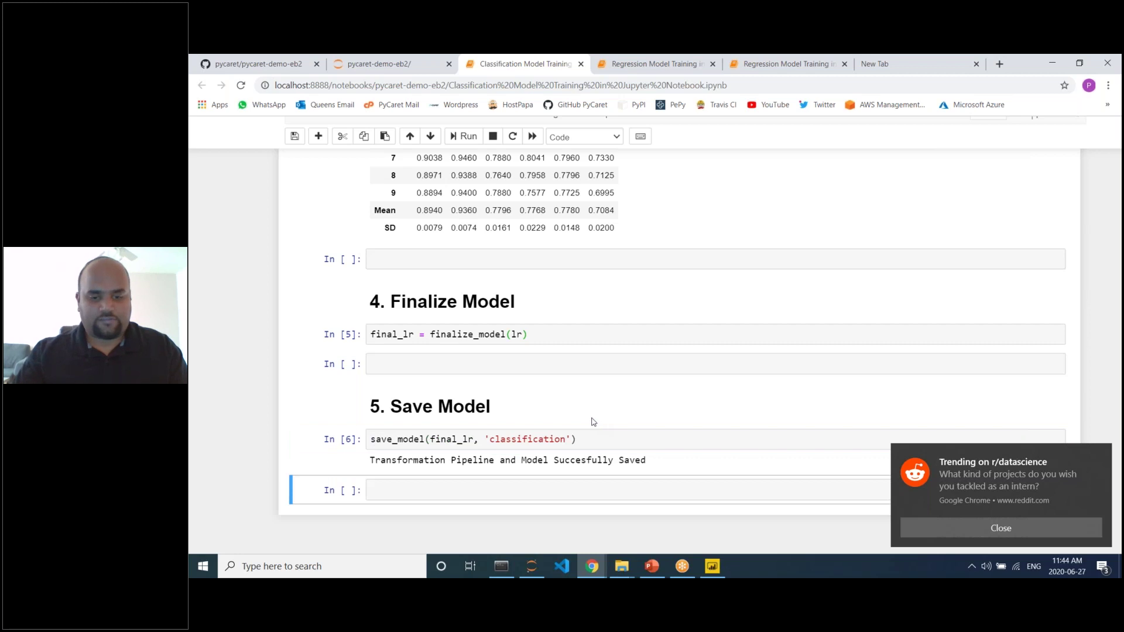
# Step: Check for the saved classification.pkl file in the pycaret-demo-eb2 folder in File Explorer
pyautogui.click(622, 566)
pyautogui.click(692, 521)
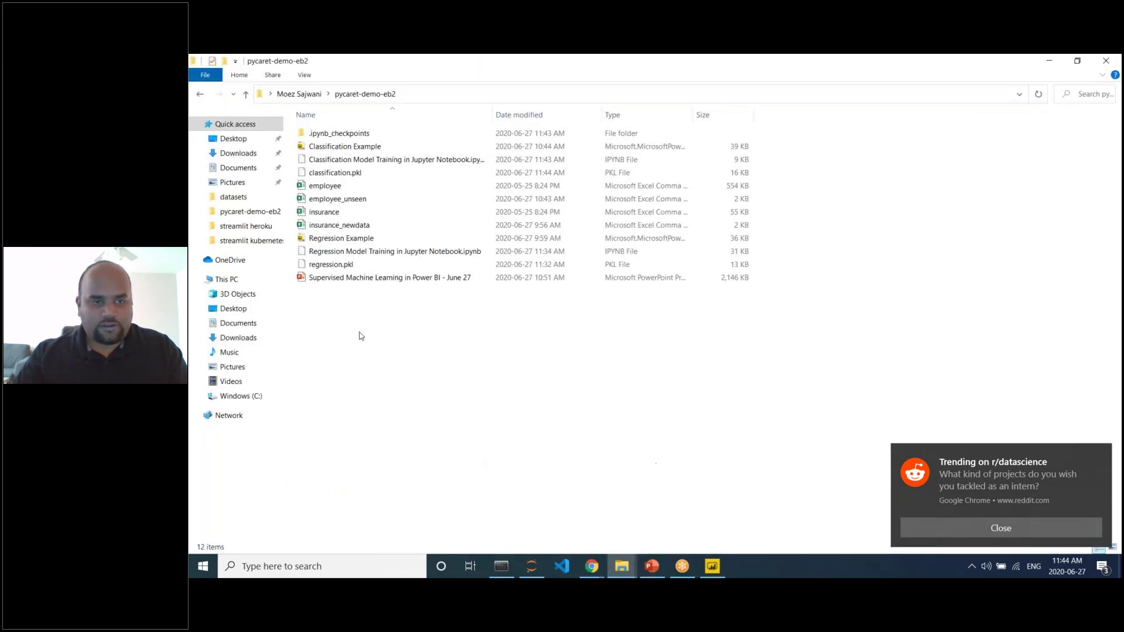
pyautogui.rightClick(343, 174)
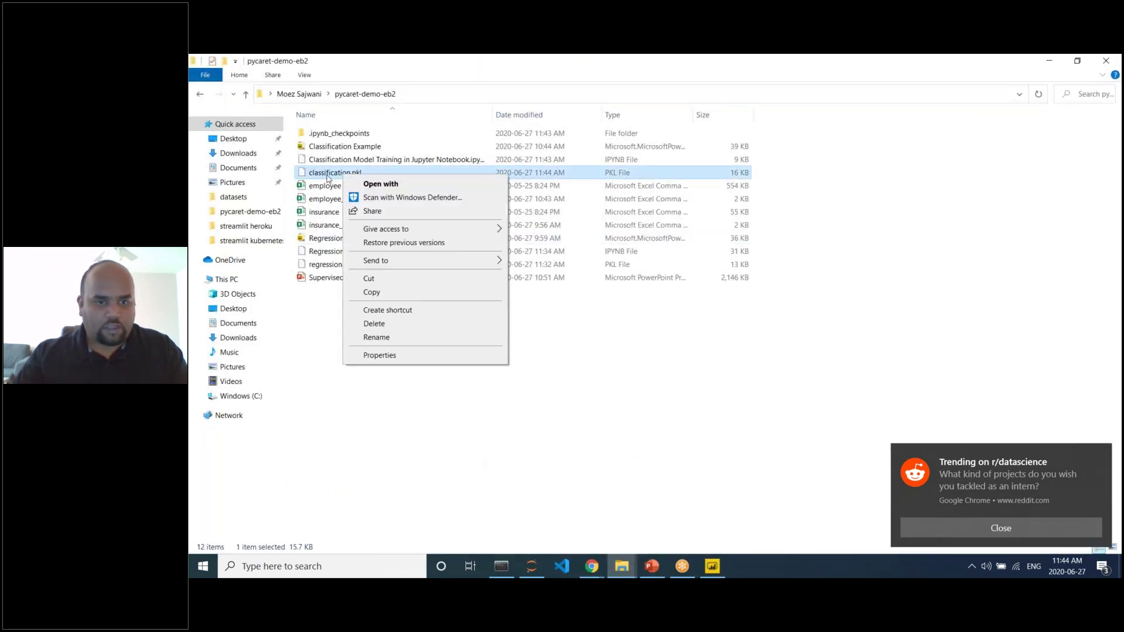
pyautogui.click(524, 425)
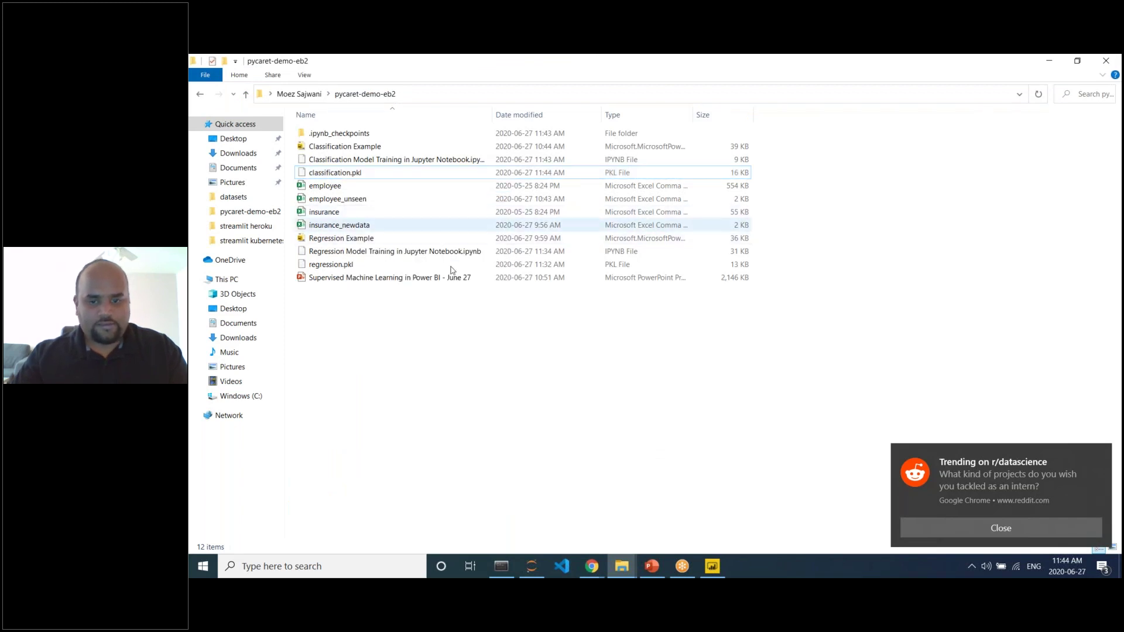
# Step: Start a new report in Power BI Desktop and close the untitled insurance_newdata report without saving it
pyautogui.click(712, 567)
pyautogui.click(205, 87)
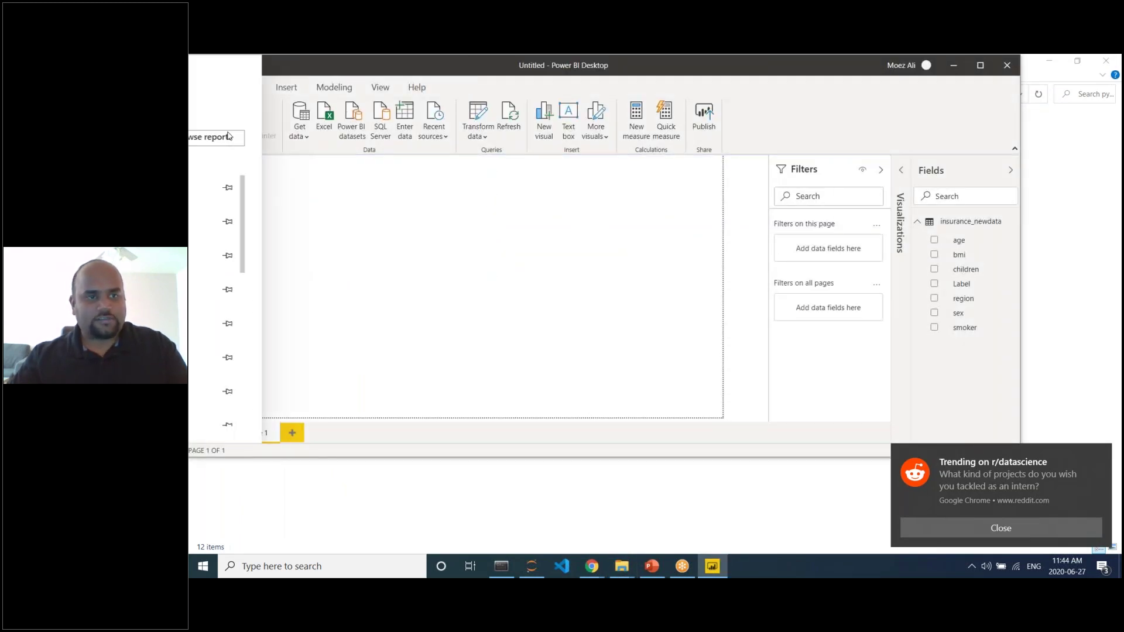
pyautogui.press('Escape')
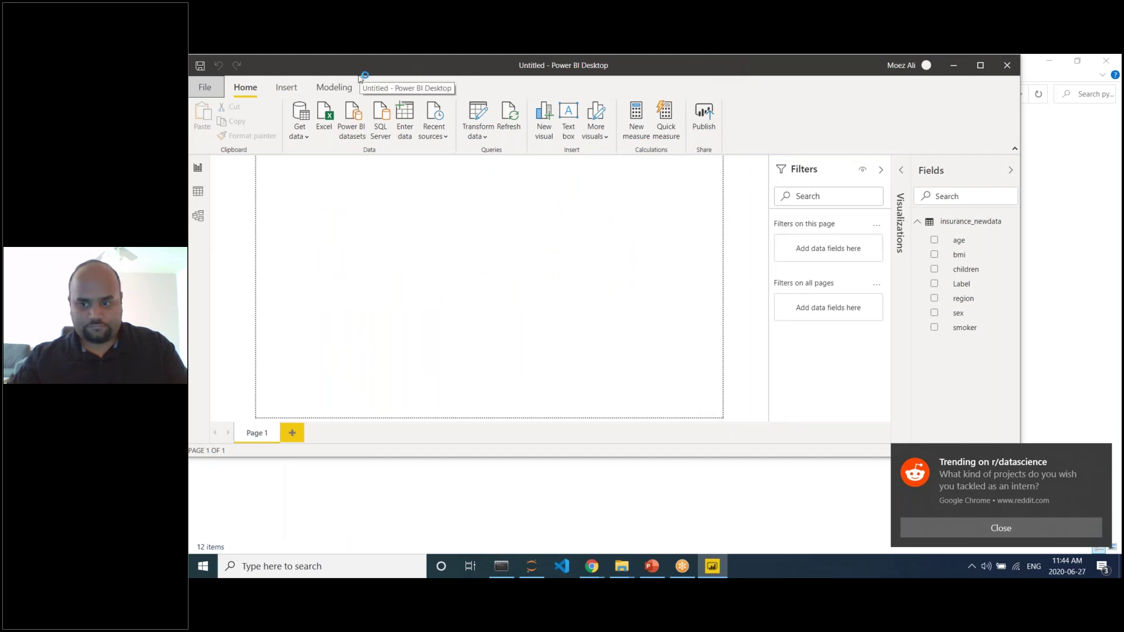
pyautogui.moveTo(361, 70); pyautogui.dragTo(336, 140)
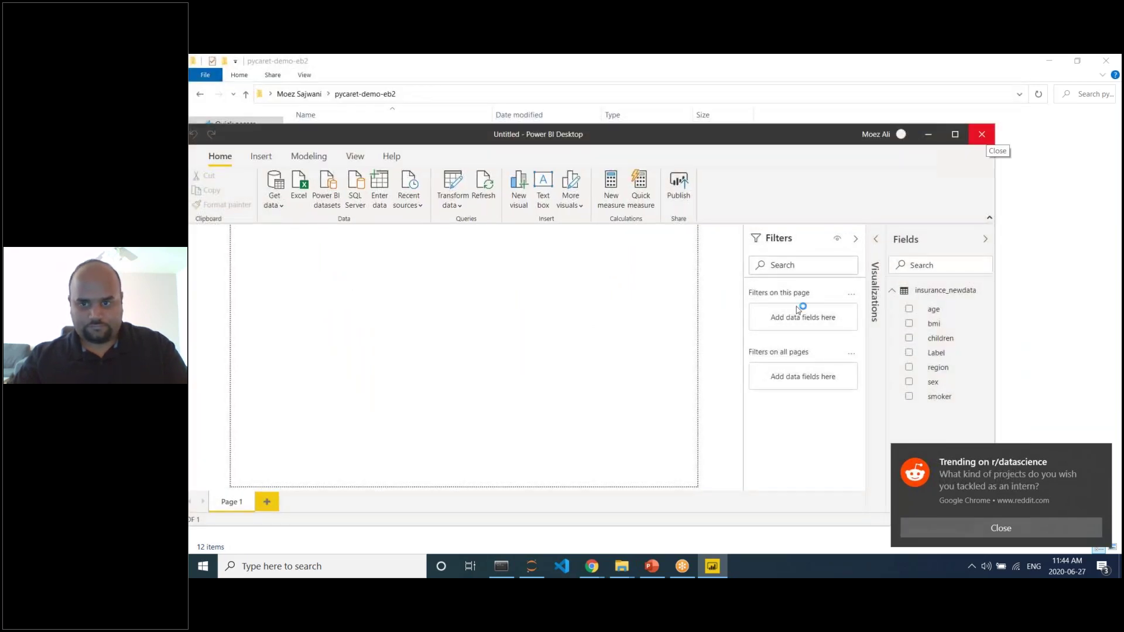
pyautogui.click(1026, 528)
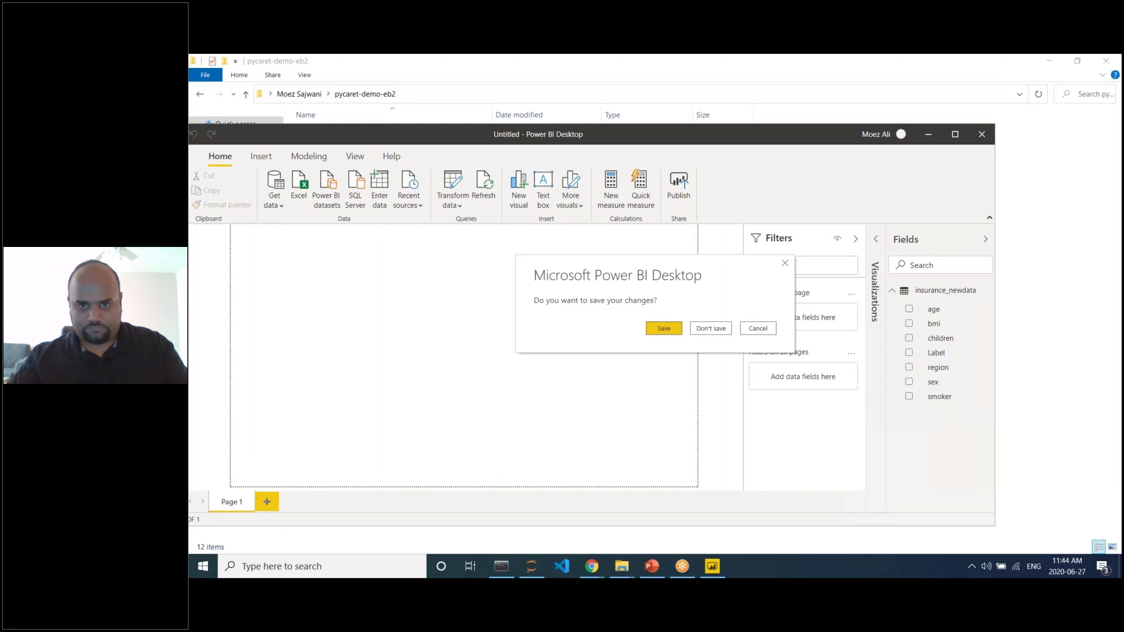
pyautogui.click(711, 329)
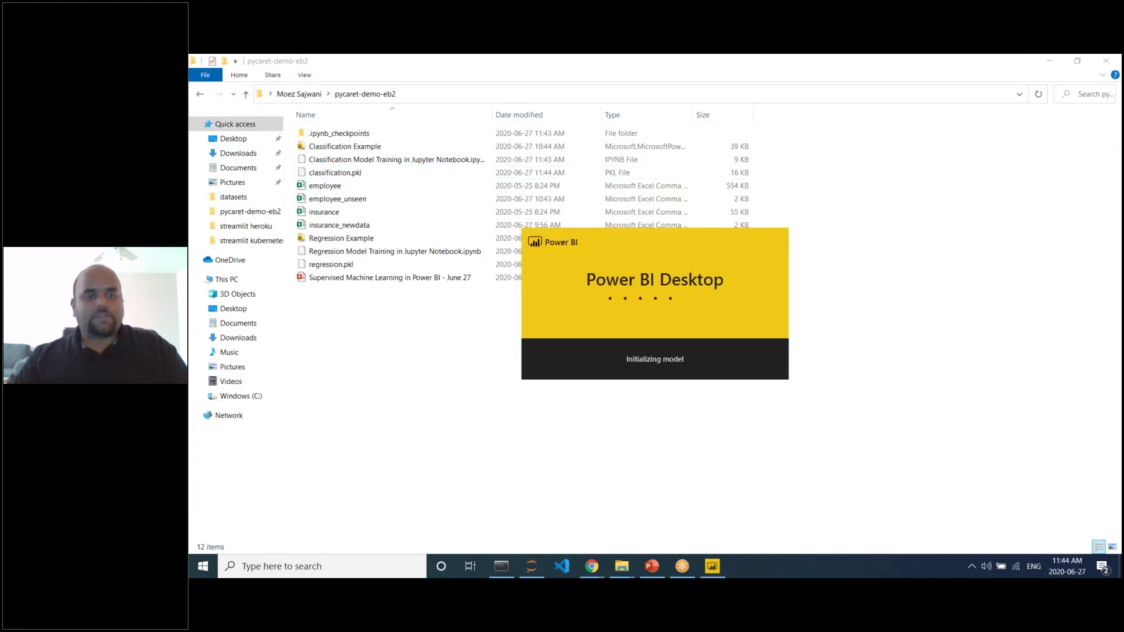
# Step: Locate the employee_unseen file in the pycaret-demo-eb2 folder and switch to the new Power BI Desktop window
pyautogui.click(386, 227)
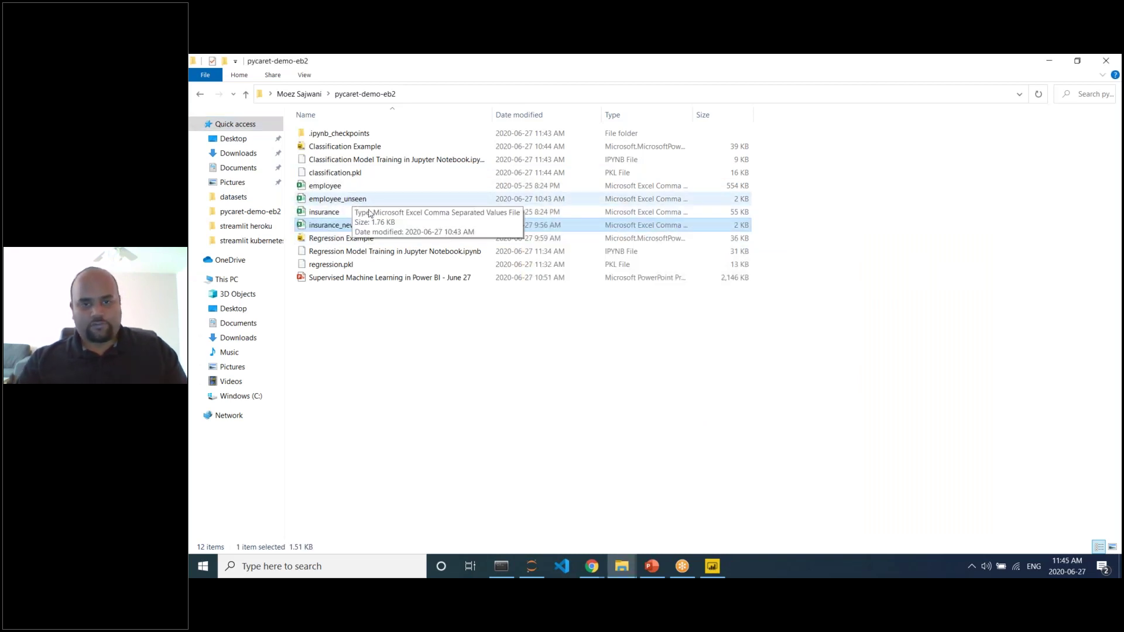
pyautogui.click(420, 204)
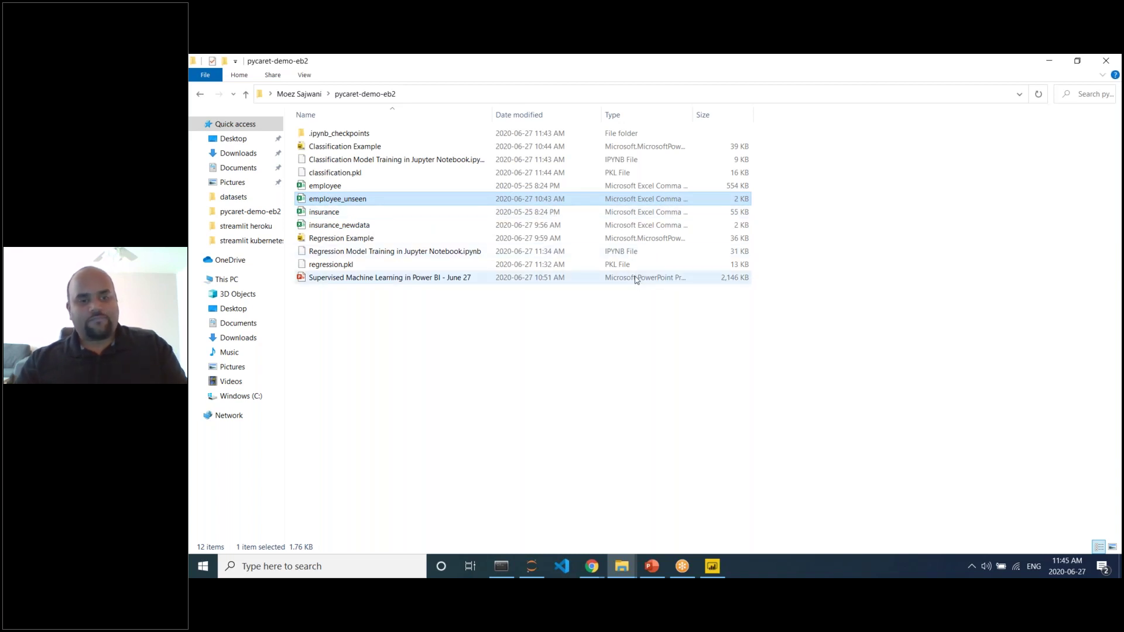
pyautogui.hotkey('alt', 'Tab')
pyautogui.hotkey('alt', 'Tab')
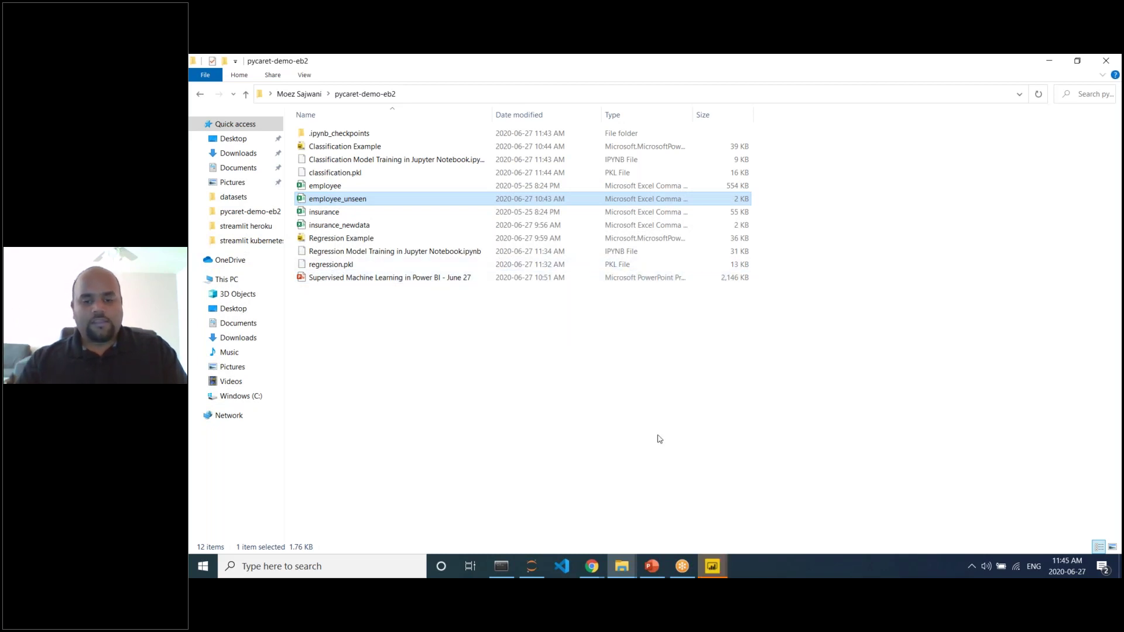
pyautogui.click(712, 567)
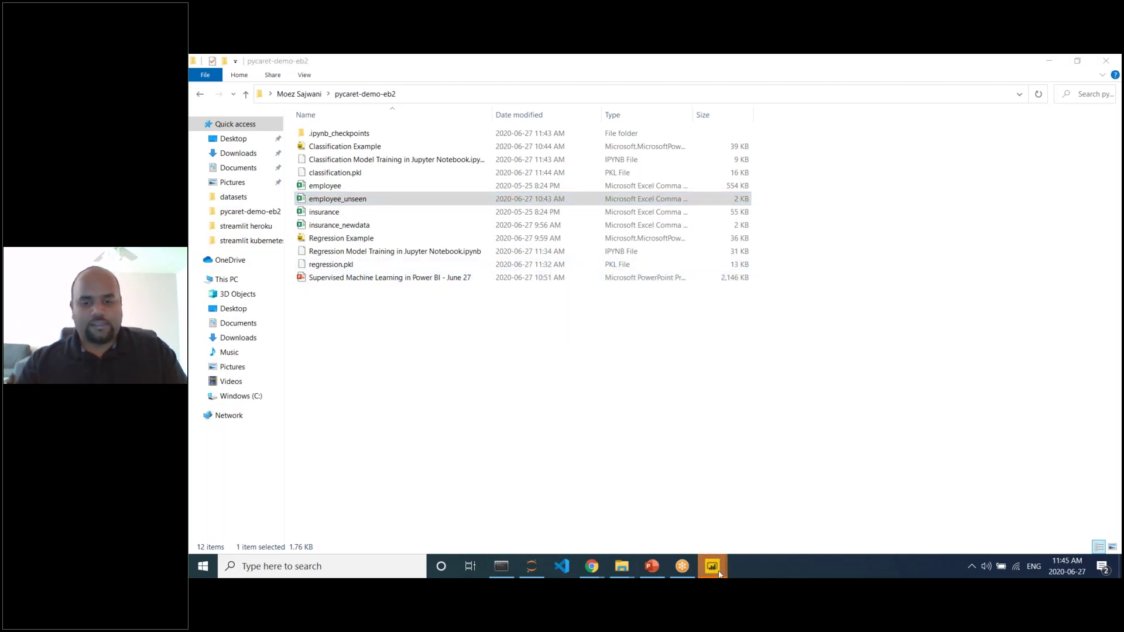
pyautogui.moveTo(712, 566)
pyautogui.click(690, 506)
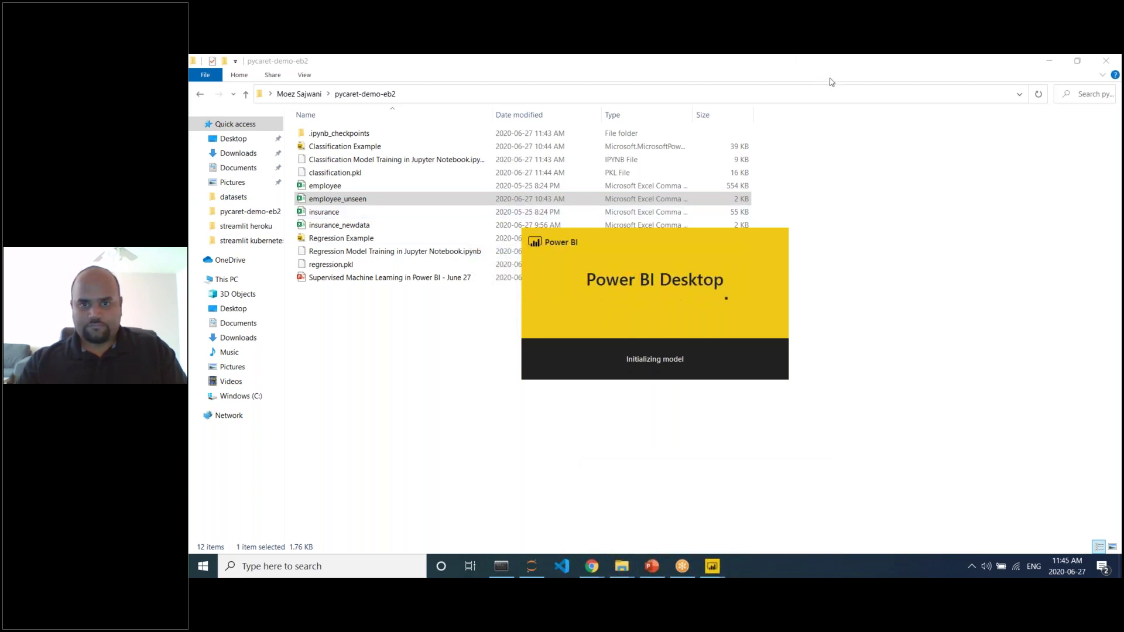
pyautogui.click(930, 322)
pyautogui.click(715, 565)
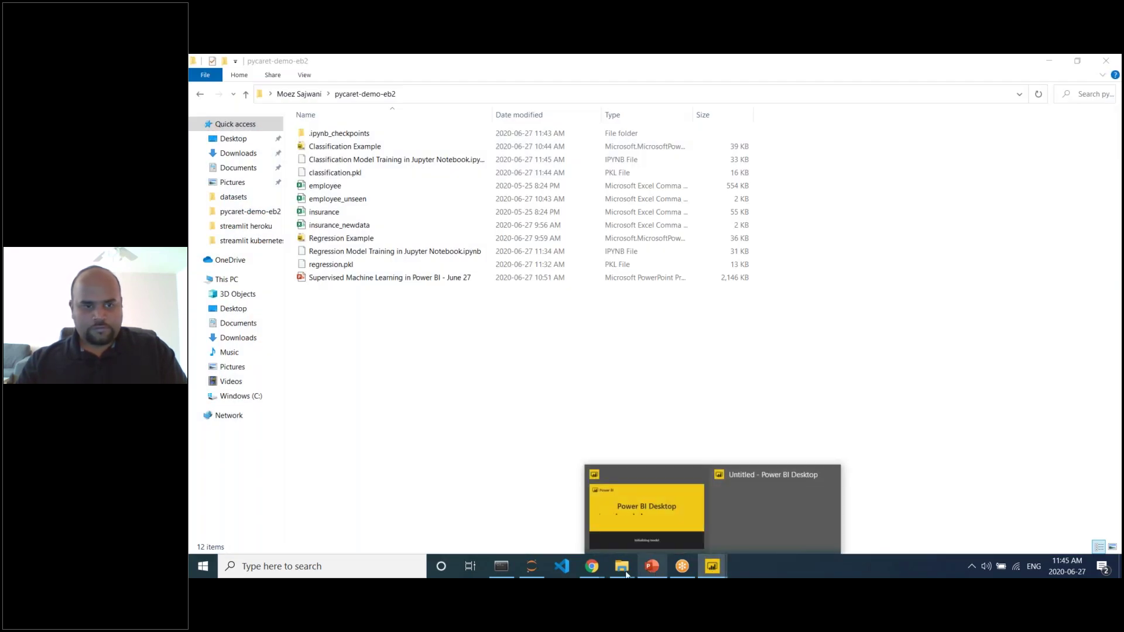
pyautogui.click(652, 566)
pyautogui.press('Down')
pyautogui.press('Up')
# Step: Bring the new Power BI Desktop window forward, dismiss its start screen and maximize the blank report
pyautogui.click(712, 566)
pyautogui.click(643, 518)
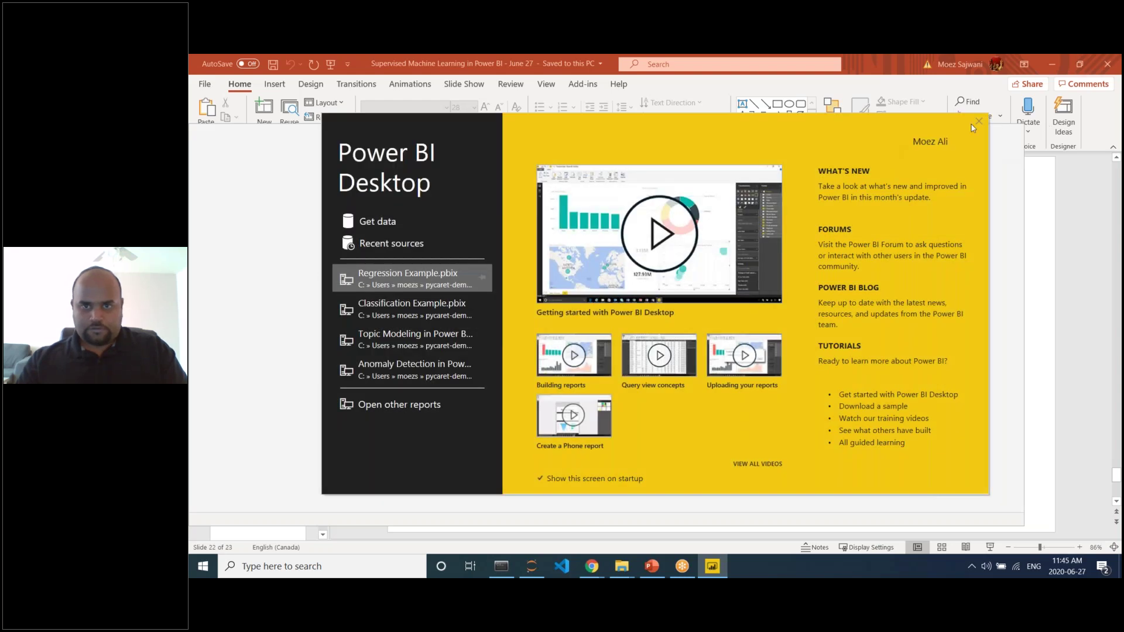
pyautogui.click(975, 126)
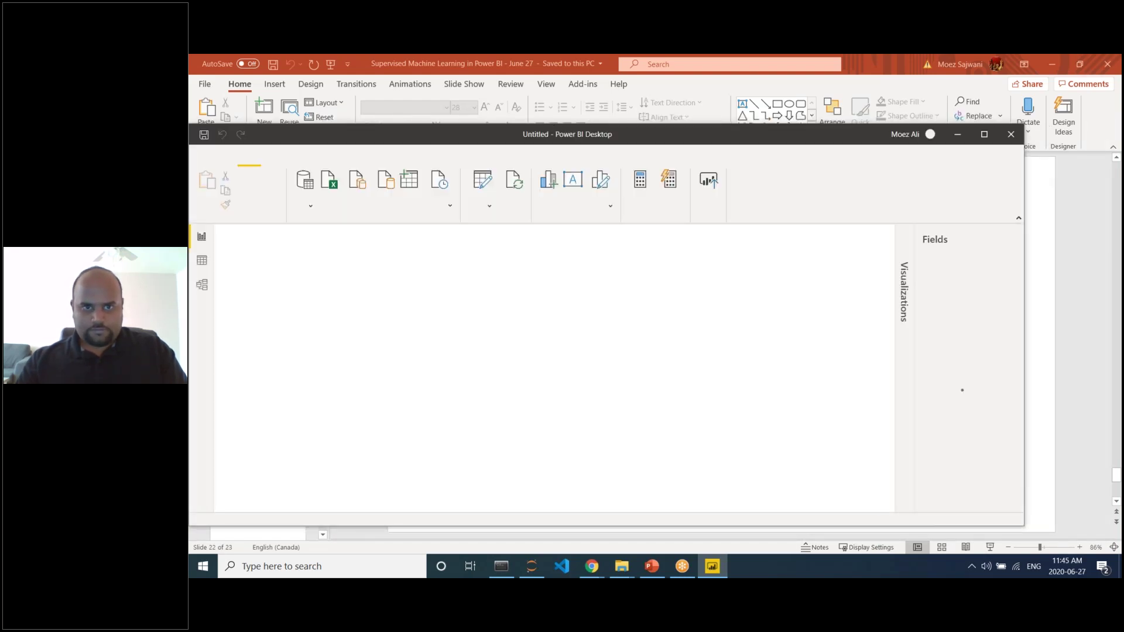
pyautogui.doubleClick(540, 137)
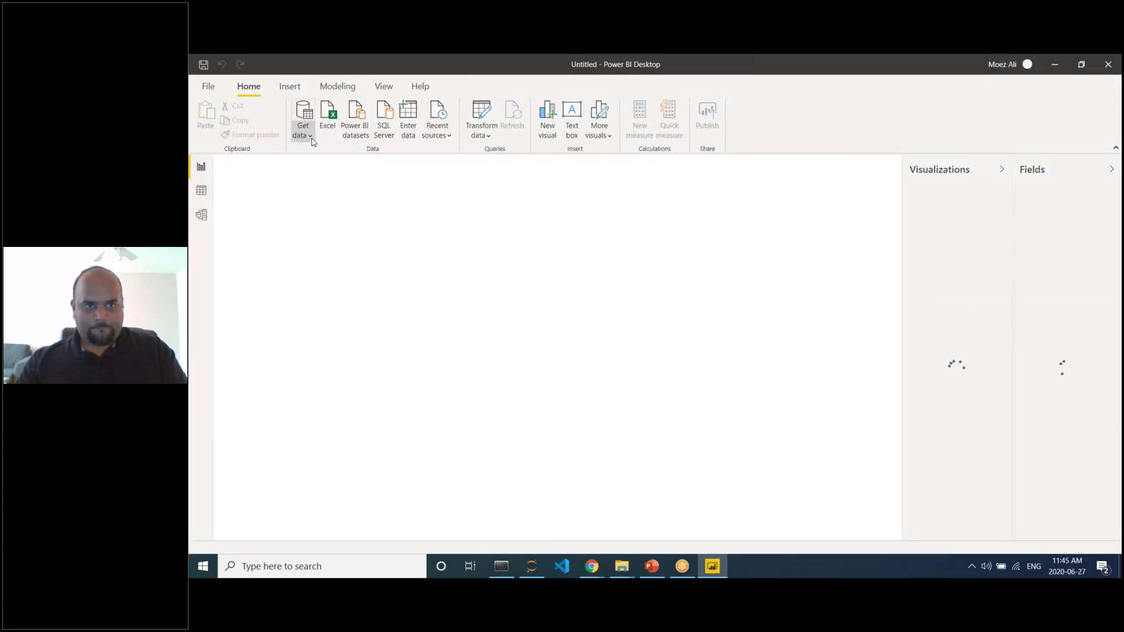
# Step: Get data from the employee_unseen Text/CSV file in pycaret-demo-eb2 and open it for transformation in the Power Query Editor
pyautogui.click(310, 136)
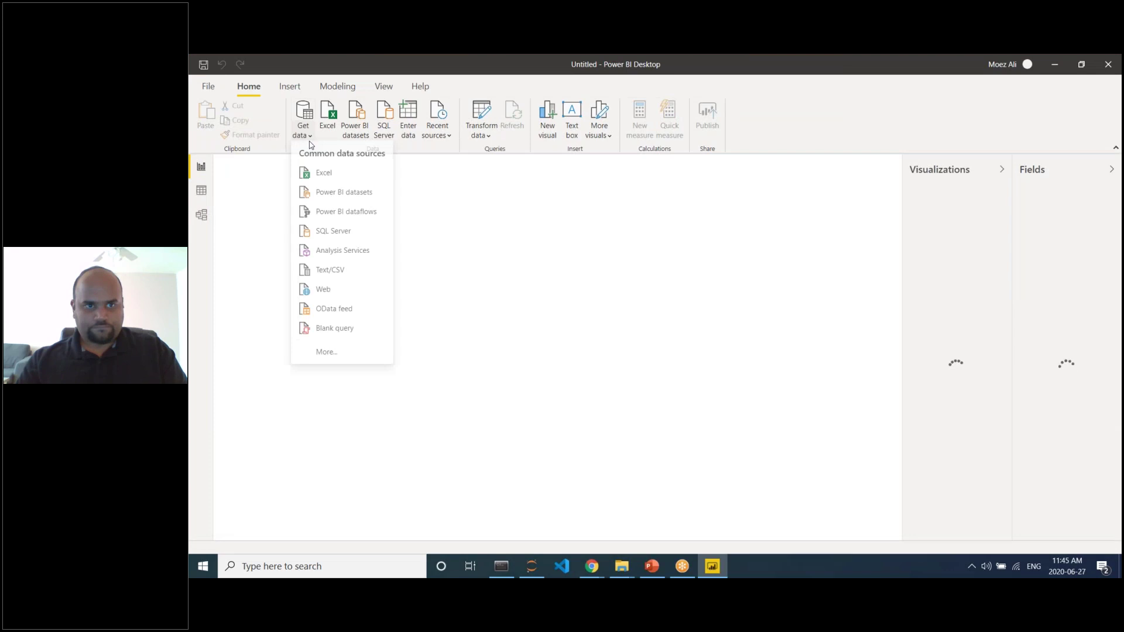
pyautogui.click(331, 273)
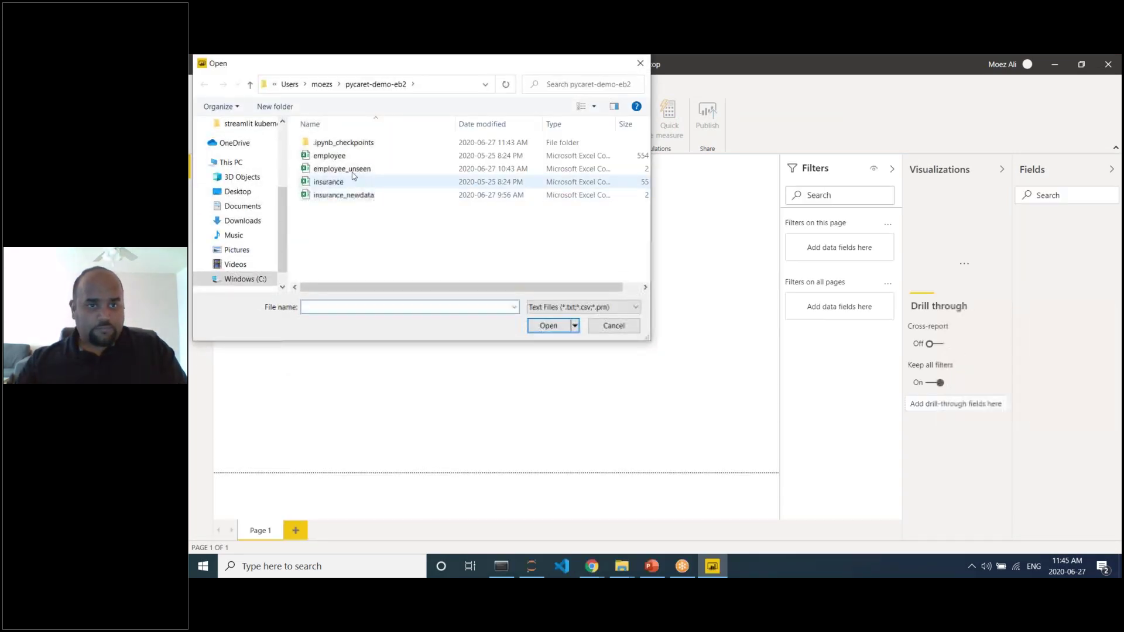
pyautogui.click(342, 169)
pyautogui.click(549, 326)
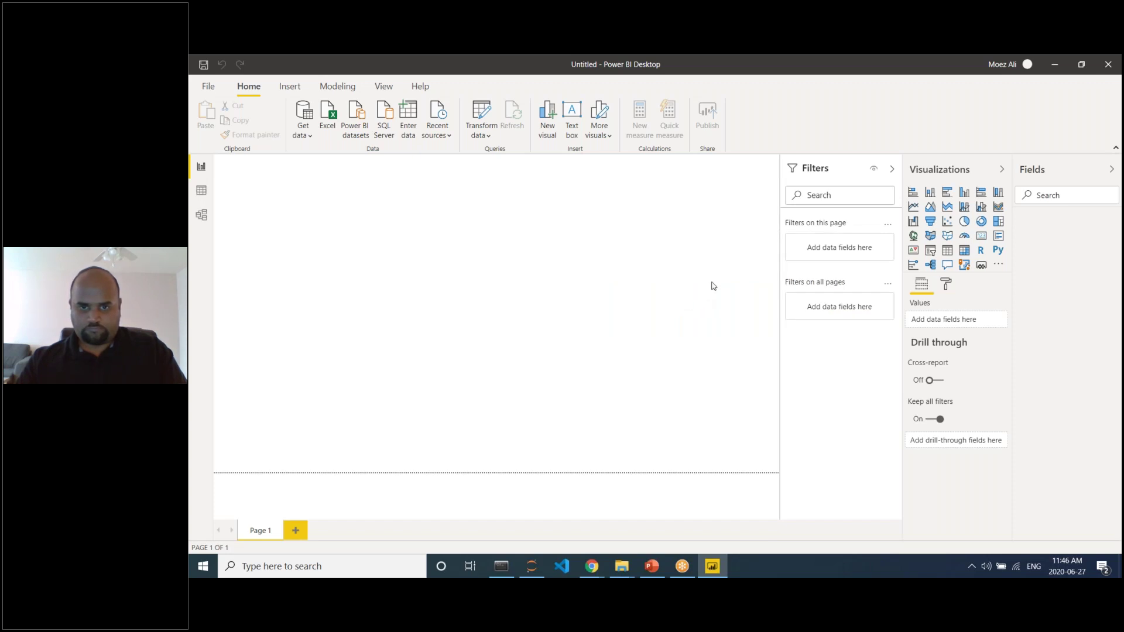
pyautogui.click(835, 481)
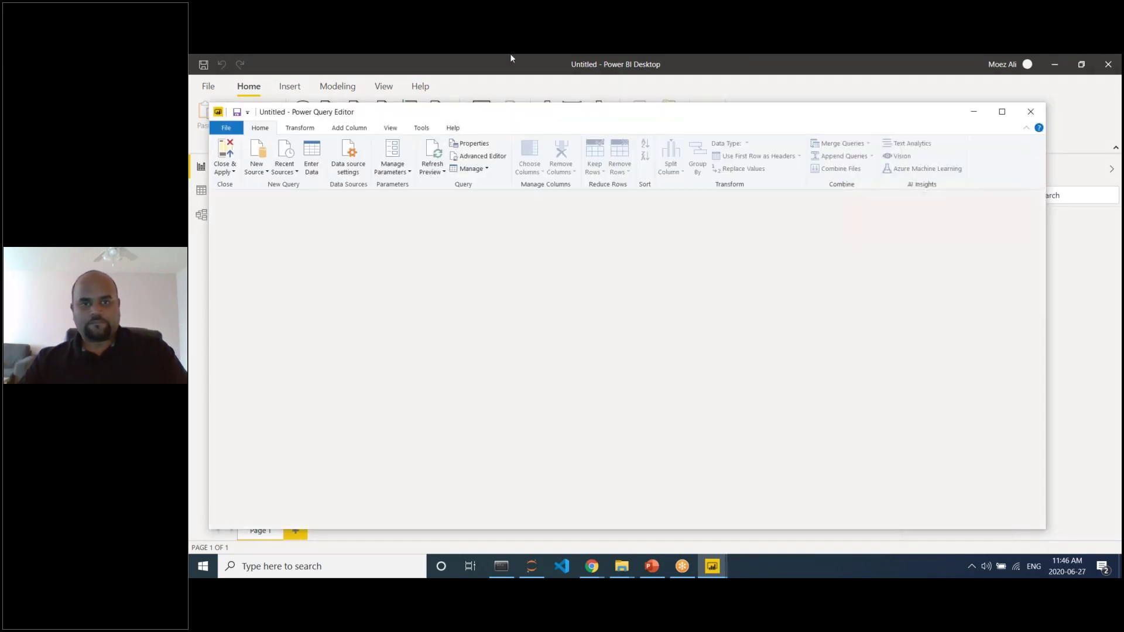
# Step: Add a Run Python script transform to employee_unseen and enter "from pycaret.classification import *" followed by "model = load_model("
pyautogui.click(309, 132)
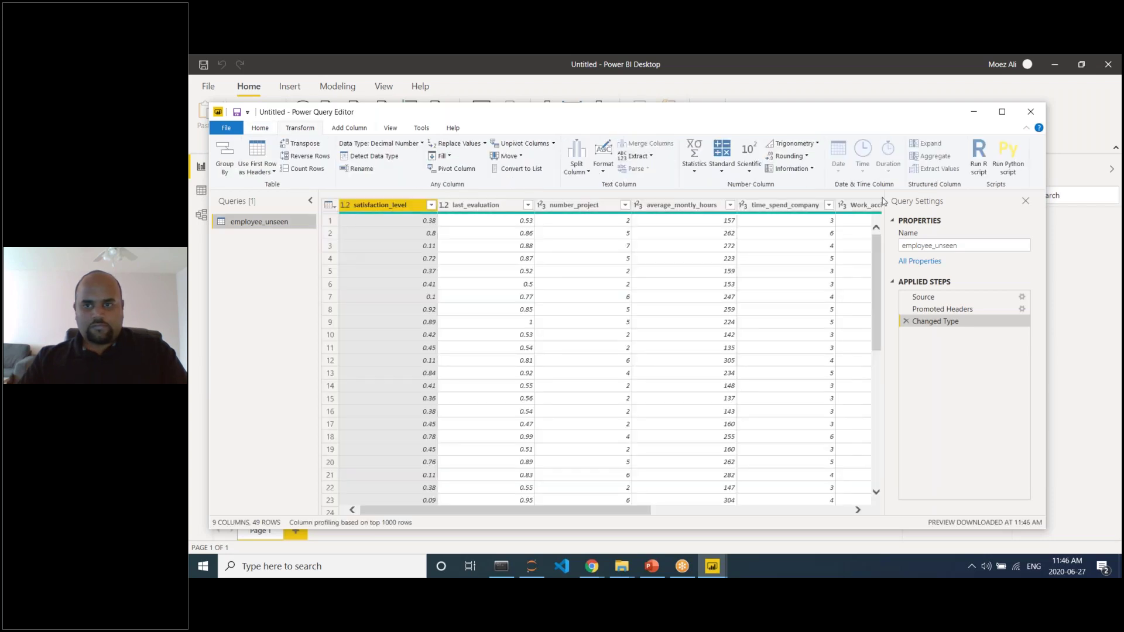
pyautogui.click(1008, 159)
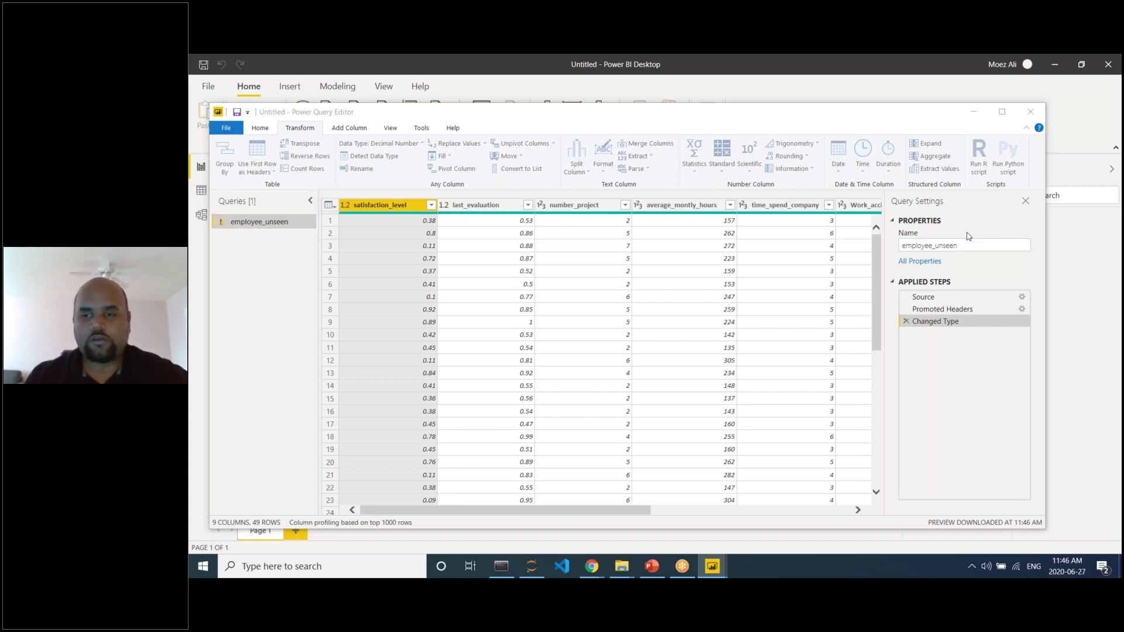
pyautogui.write('from puycaret.classification import (')
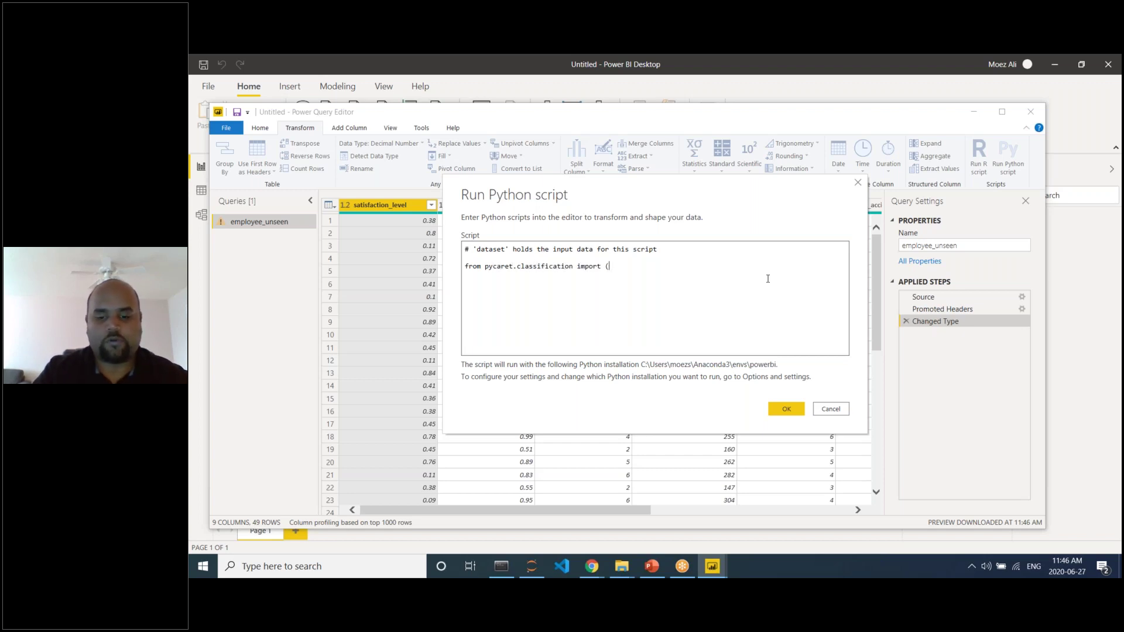
pyautogui.write('*model = load_model(')
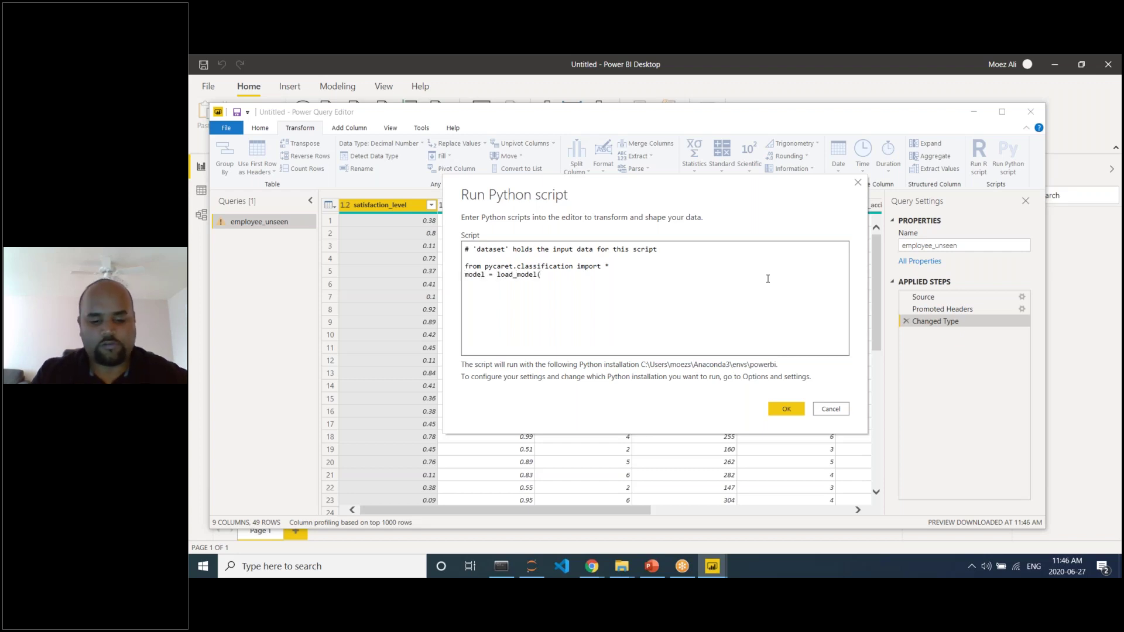
# Step: Open the pycaret-demo-eb2 user folder through the Windows Run dialog, maximize it and copy its full path
pyautogui.press('super+r')
pyautogui.write('c:/users/moe')
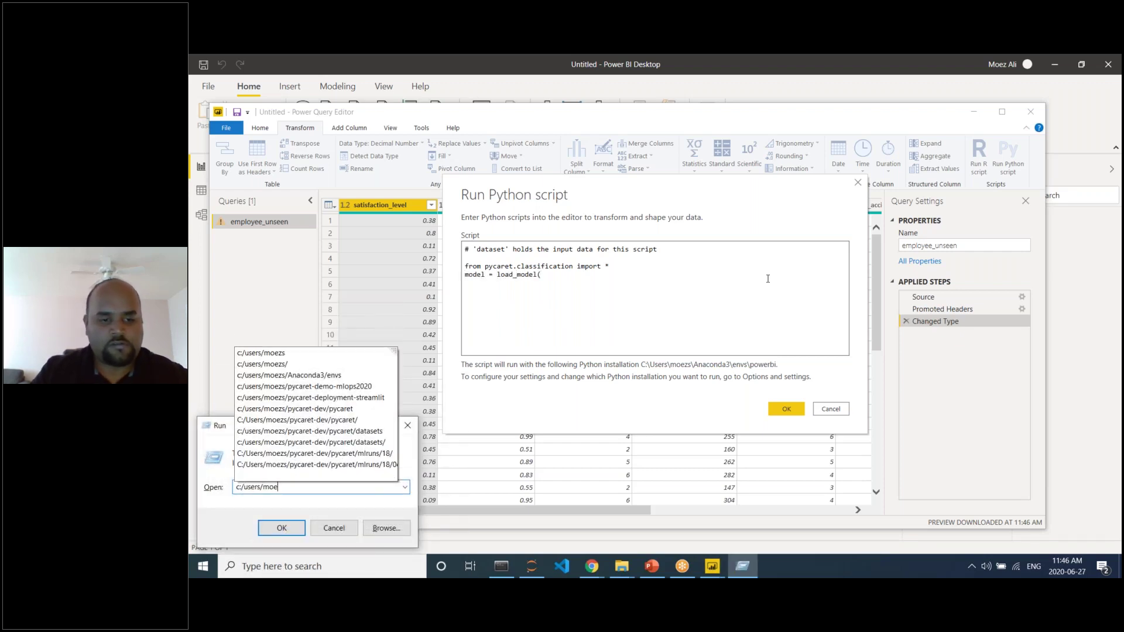
pyautogui.write('zs/pycaret-demo-')
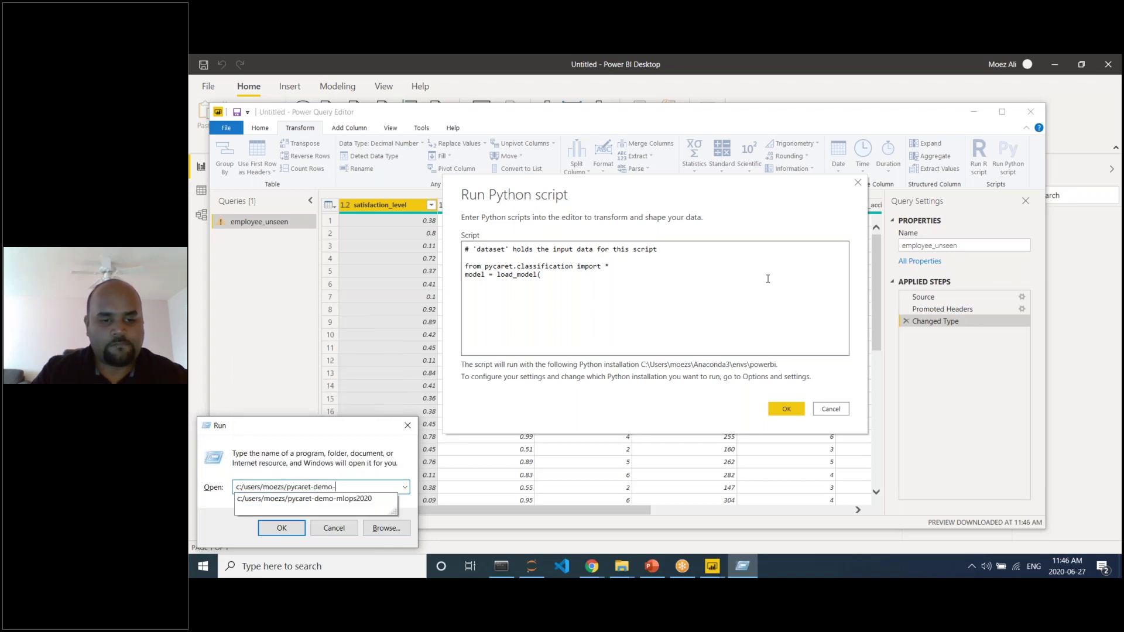
pyautogui.write('o-e')
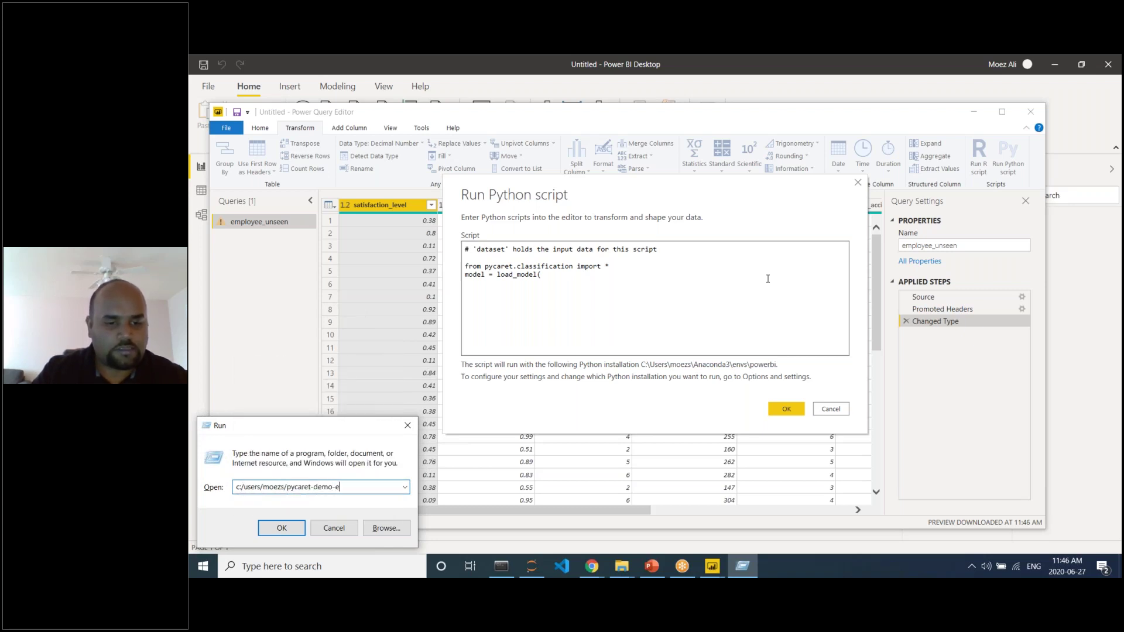
pyautogui.press('BackSpace')
pyautogui.write('poewrb')
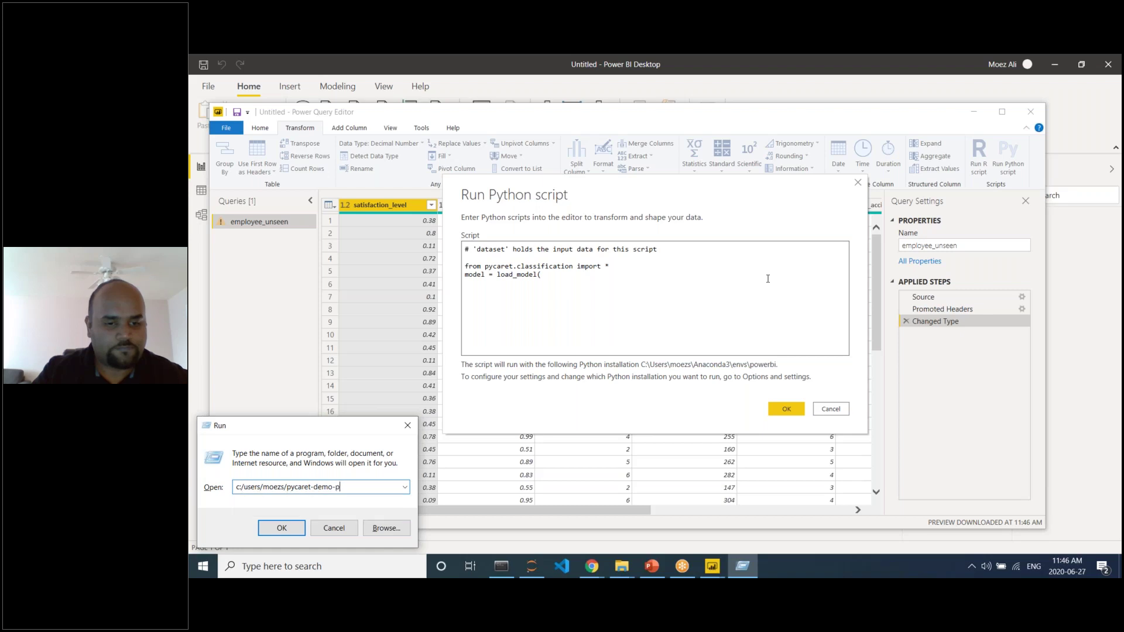
pyautogui.press('BackSpace')
pyautogui.press('BackSpace')
pyautogui.press('BackSpace')
pyautogui.write('eb2')
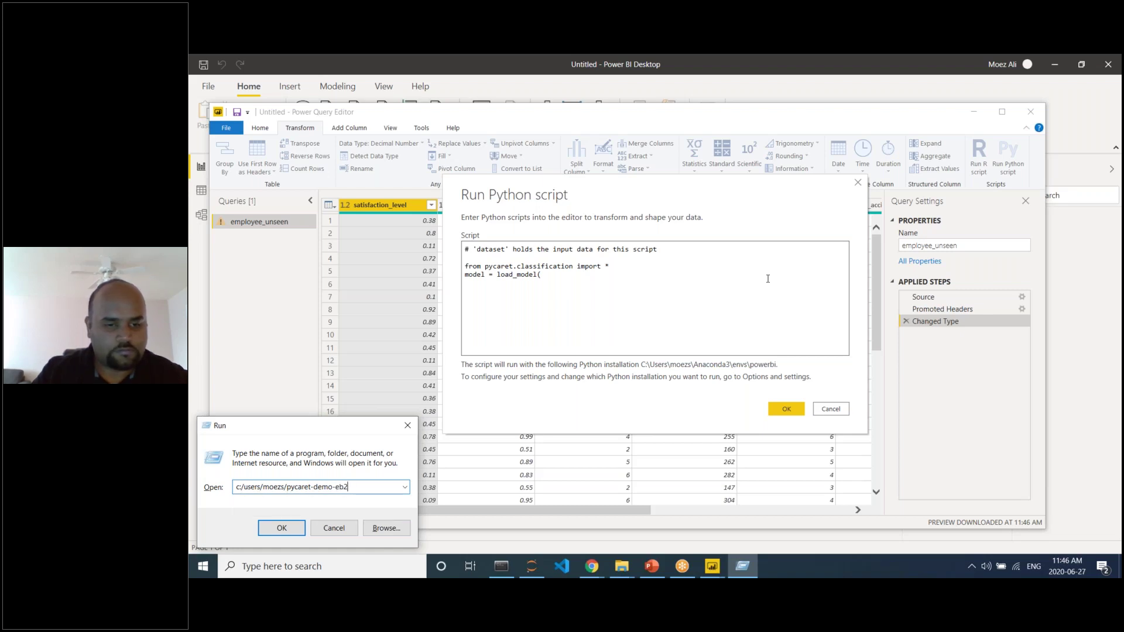
pyautogui.press('Return')
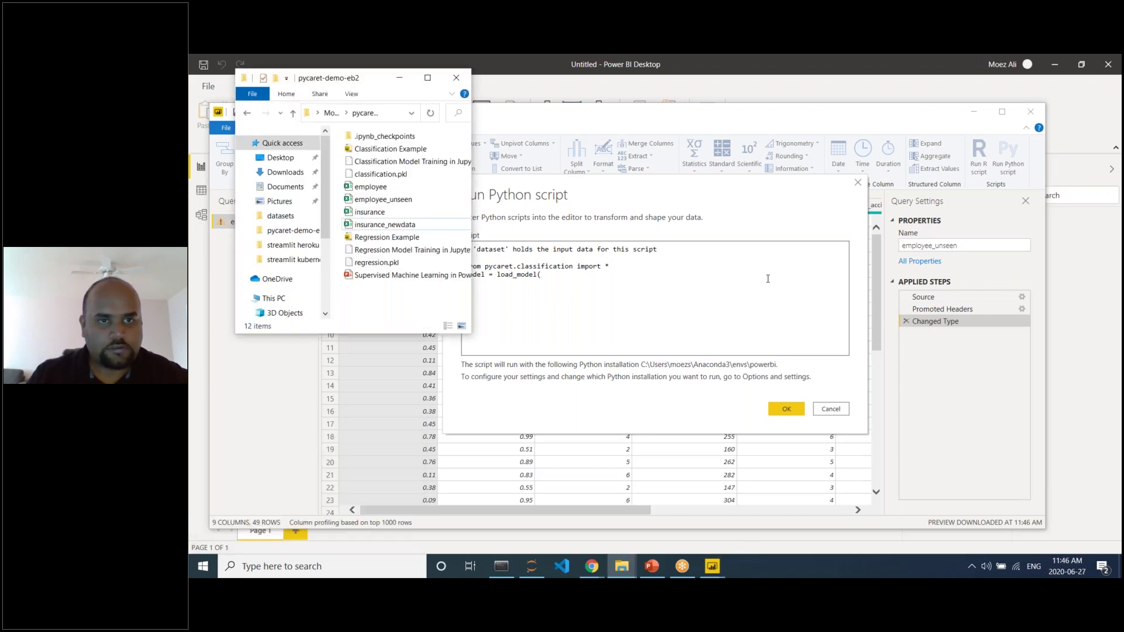
pyautogui.click(428, 78)
pyautogui.click(443, 109)
pyautogui.hotkey('ctrl', 'c')
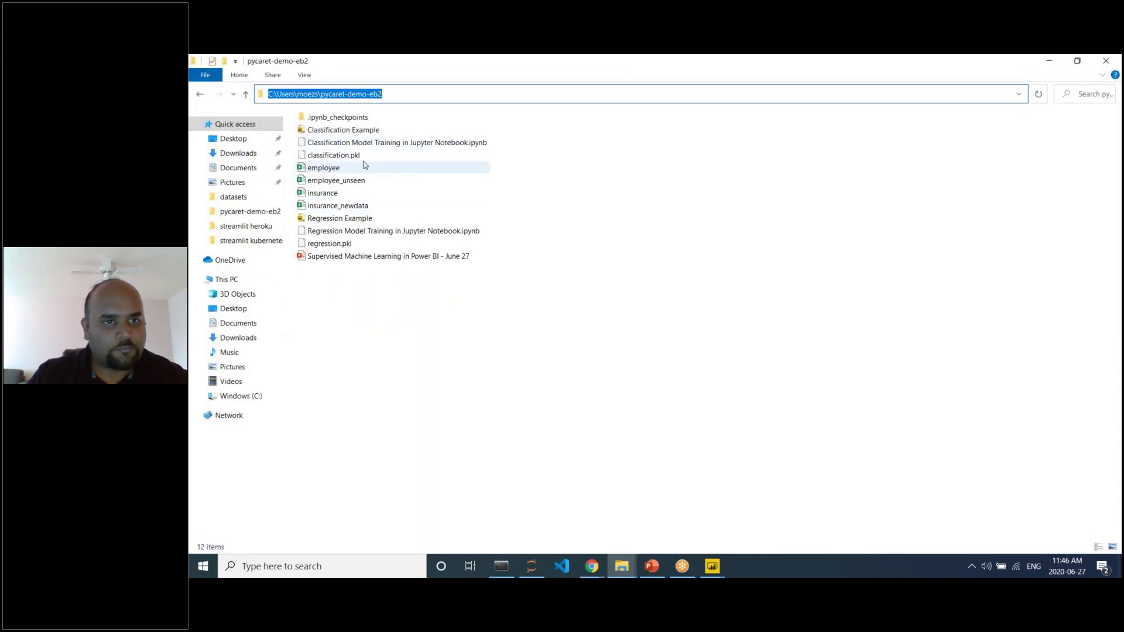
# Step: Complete the load_model call with the copied folder path, quoted with forward slashes and ending in "/classification')"
pyautogui.hotkey('alt', 'Tab')
pyautogui.hotkey('ctrl', 'v')
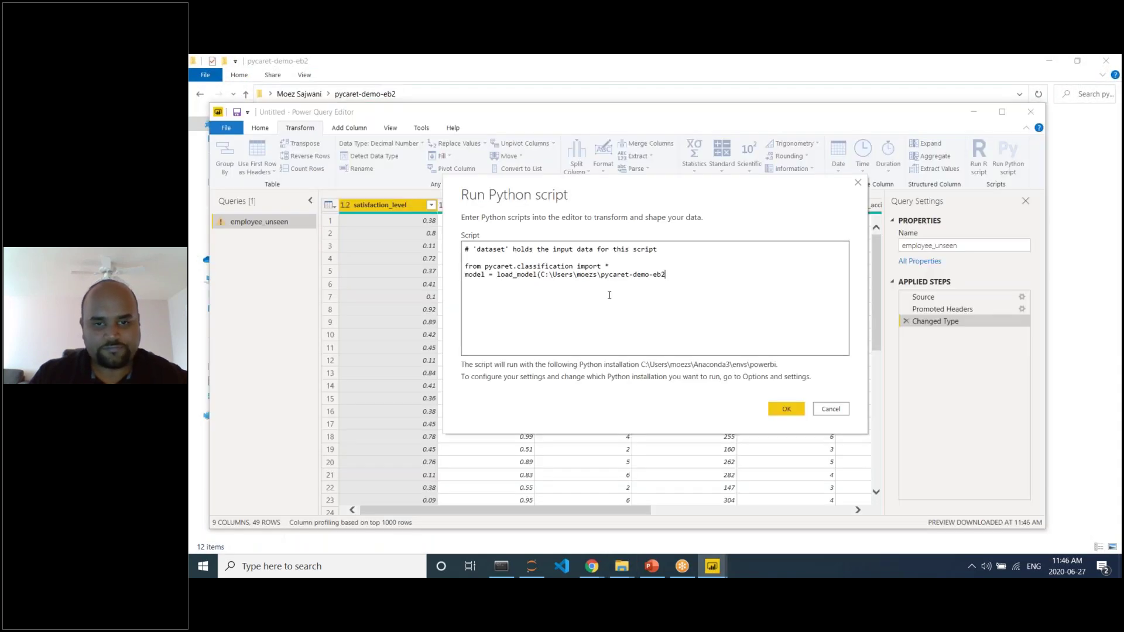
pyautogui.write("'C:")
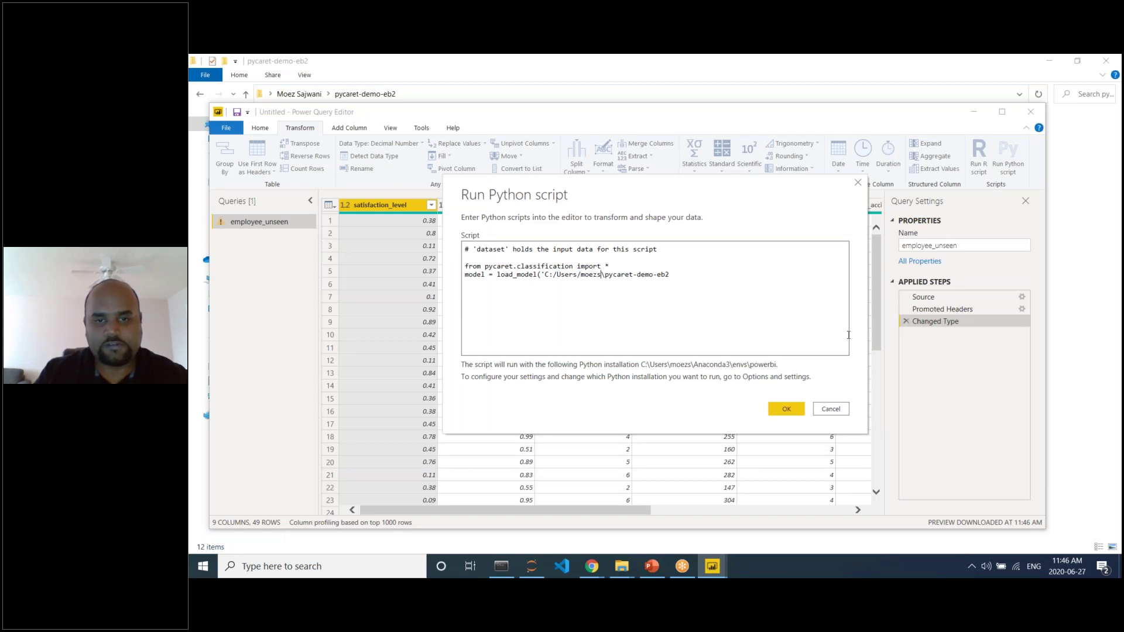
pyautogui.write("/Users/moezs/pycaret-demo-eb2/classification')  ")
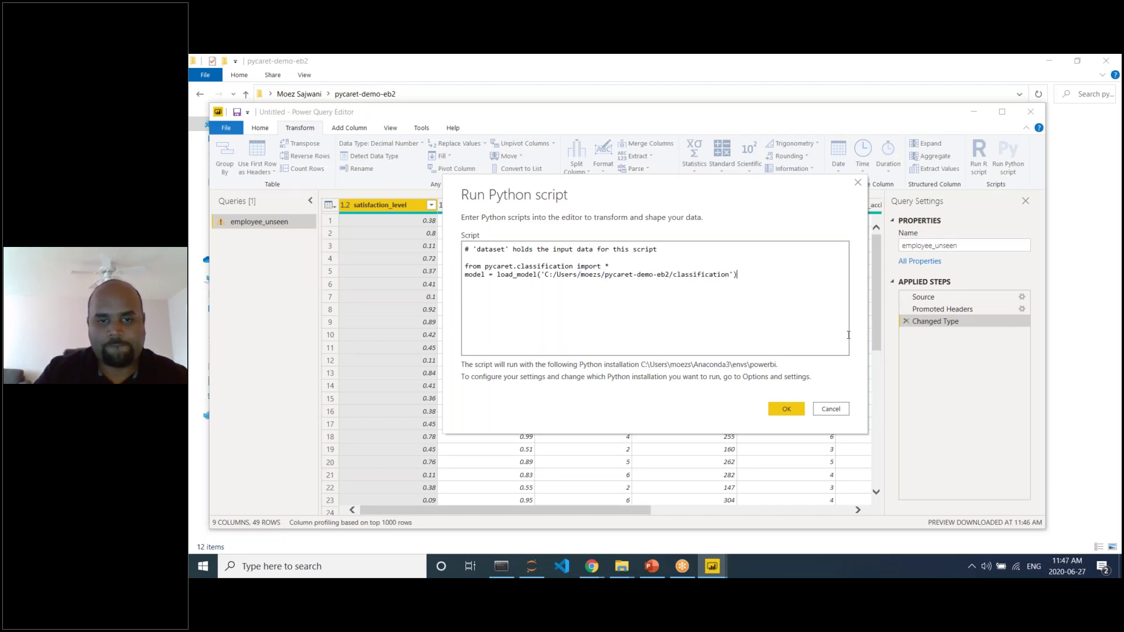
# Step: Add the line "dataset = predict_model(model, data=dataset)" and run the Python script
pyautogui.write('dataset = ')
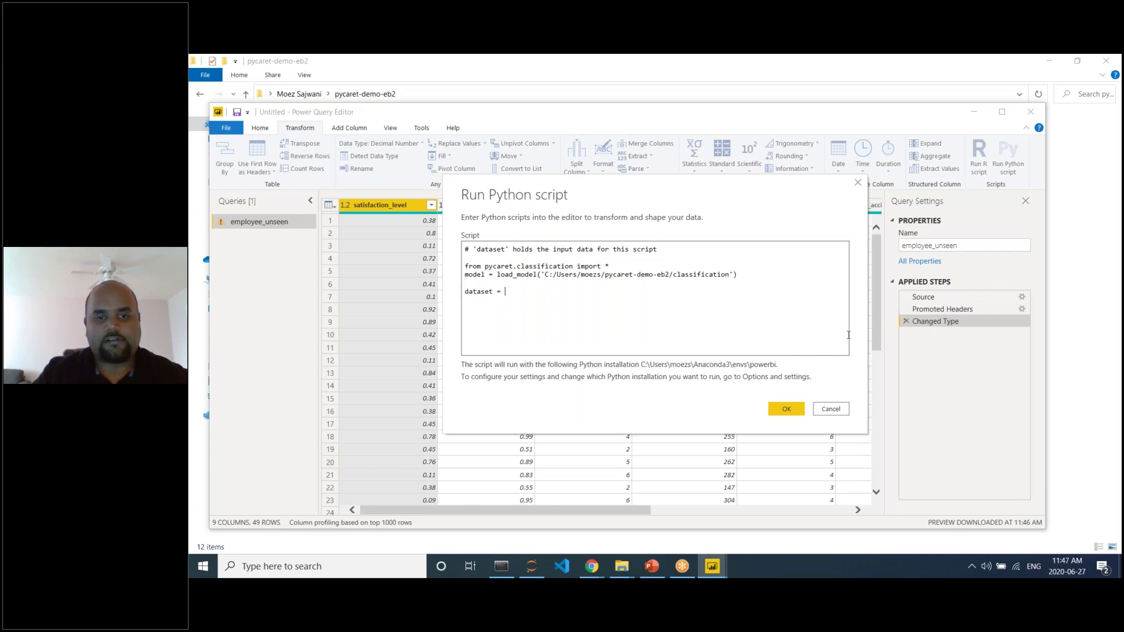
pyautogui.write('predict_model(model,')
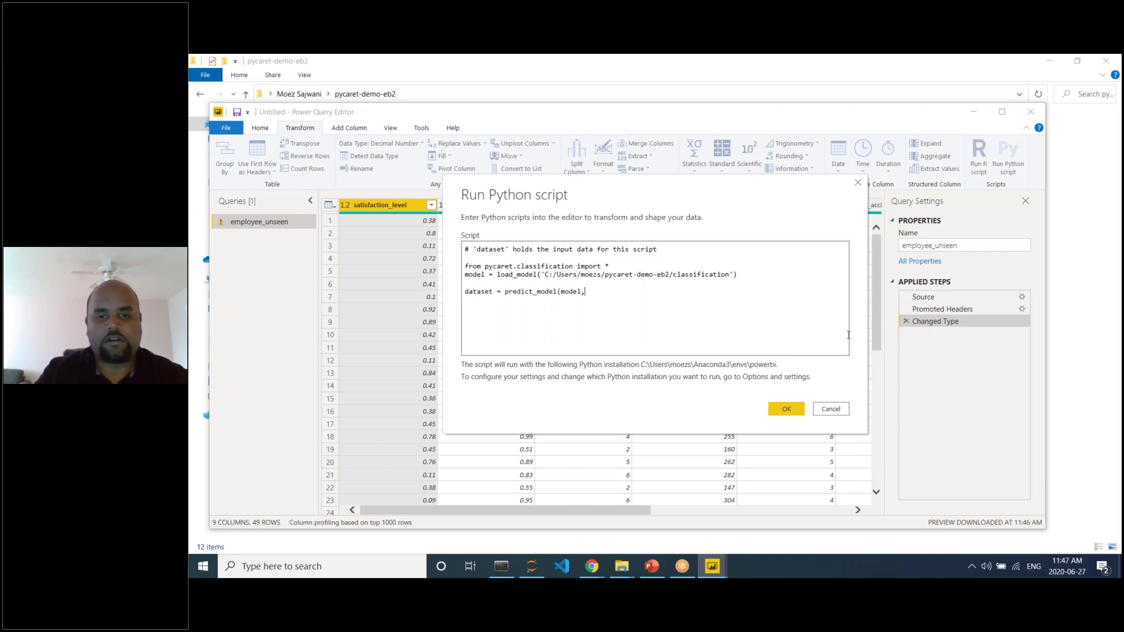
pyautogui.write(' data=dataset)')
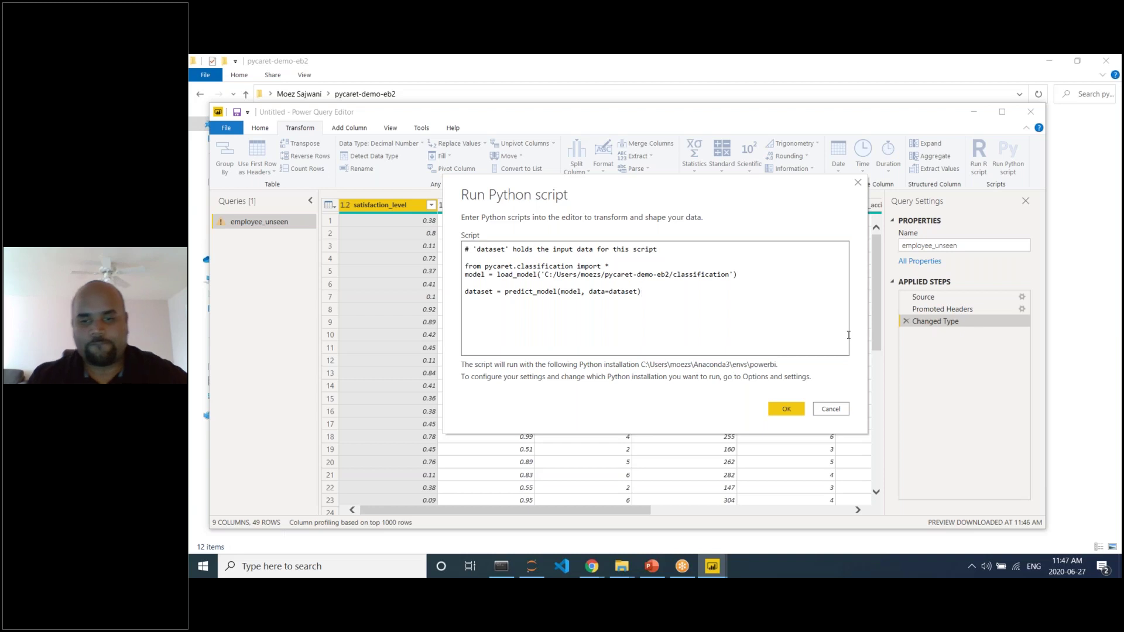
pyautogui.click(788, 411)
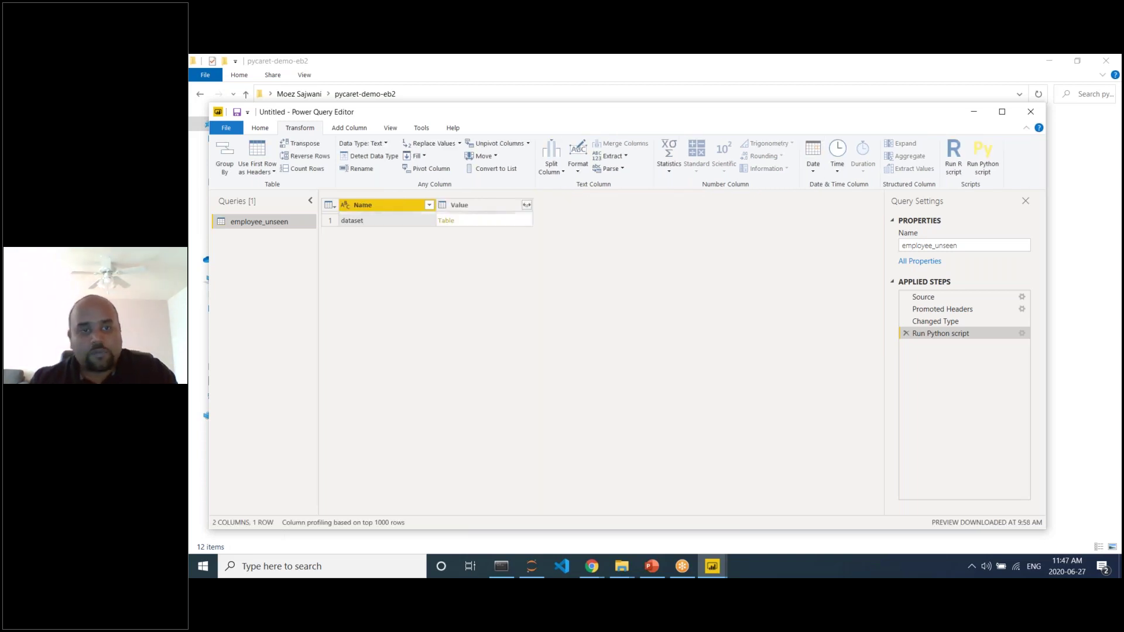
# Step: Open the script's dataset table, delete the Changed Type1 applied step and review the Label and Score columns
pyautogui.click(445, 221)
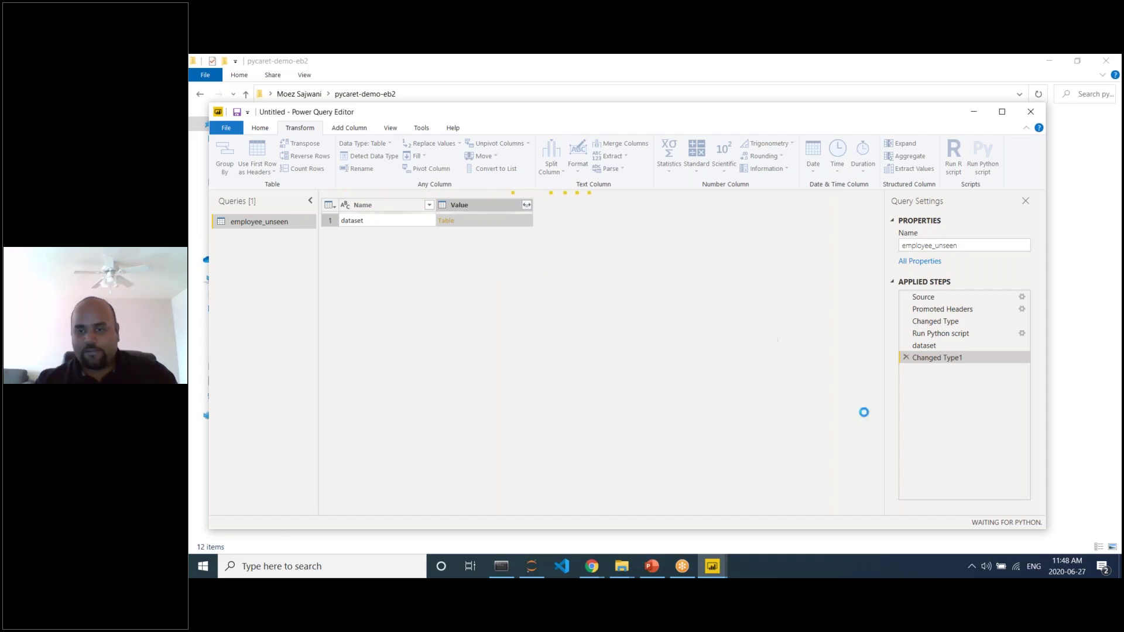
pyautogui.click(907, 358)
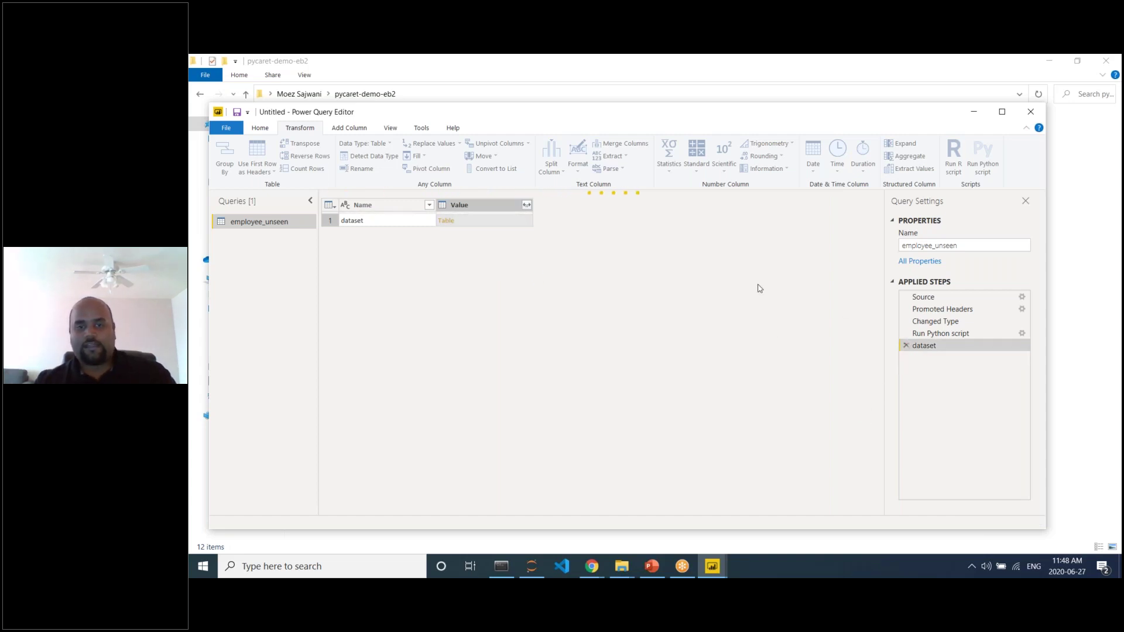
pyautogui.hscroll(3, 741, 293)
pyautogui.hscroll(10, 739, 292)
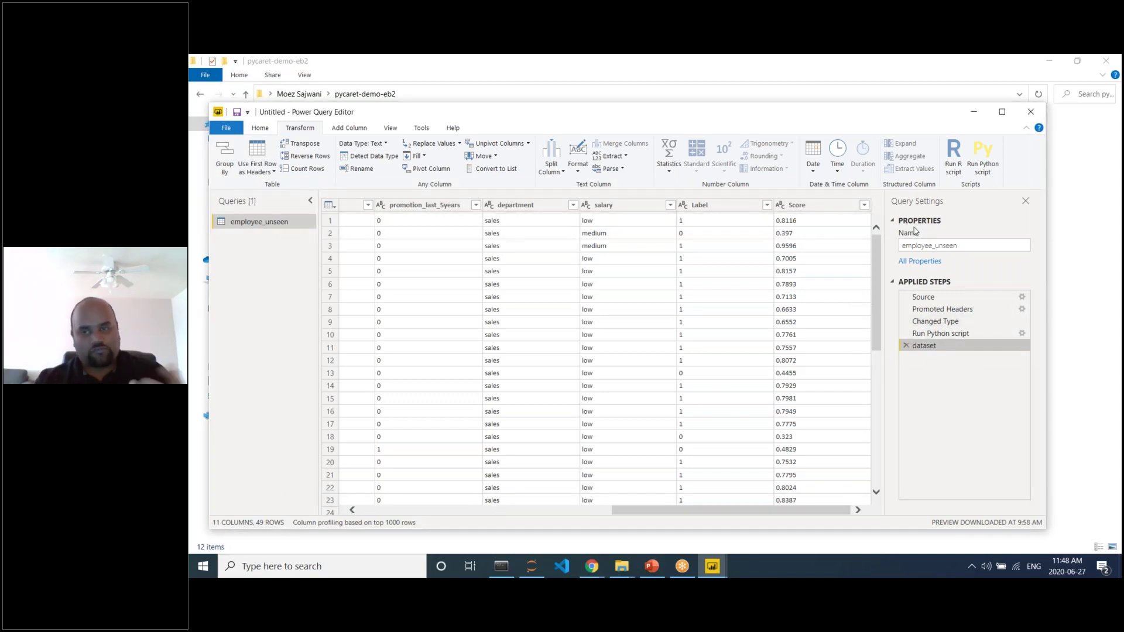
pyautogui.click(1022, 120)
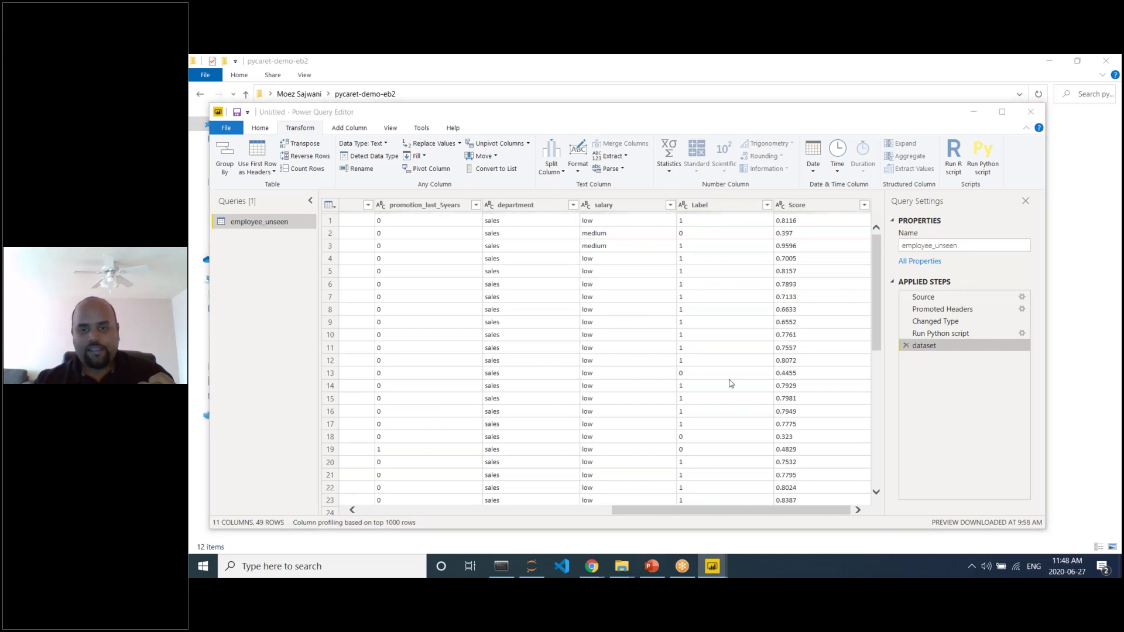
pyautogui.click(713, 327)
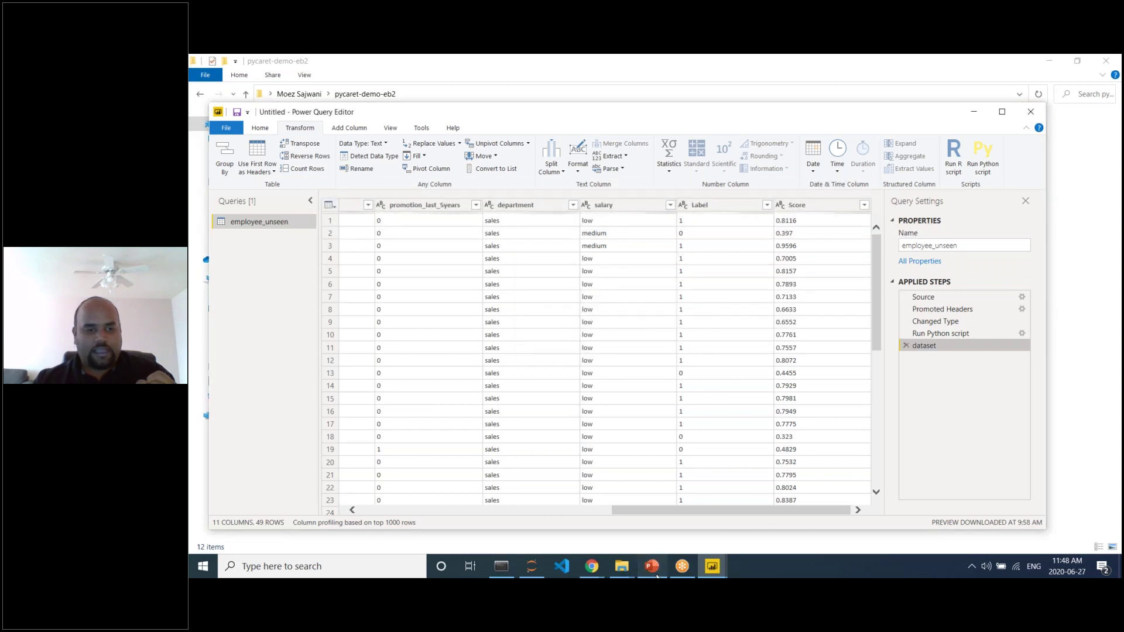
# Step: Switch to the PowerPoint presentation and show its final "Thank you – Questions?" slide
pyautogui.click(656, 574)
pyautogui.scroll(-2, 352, 414)
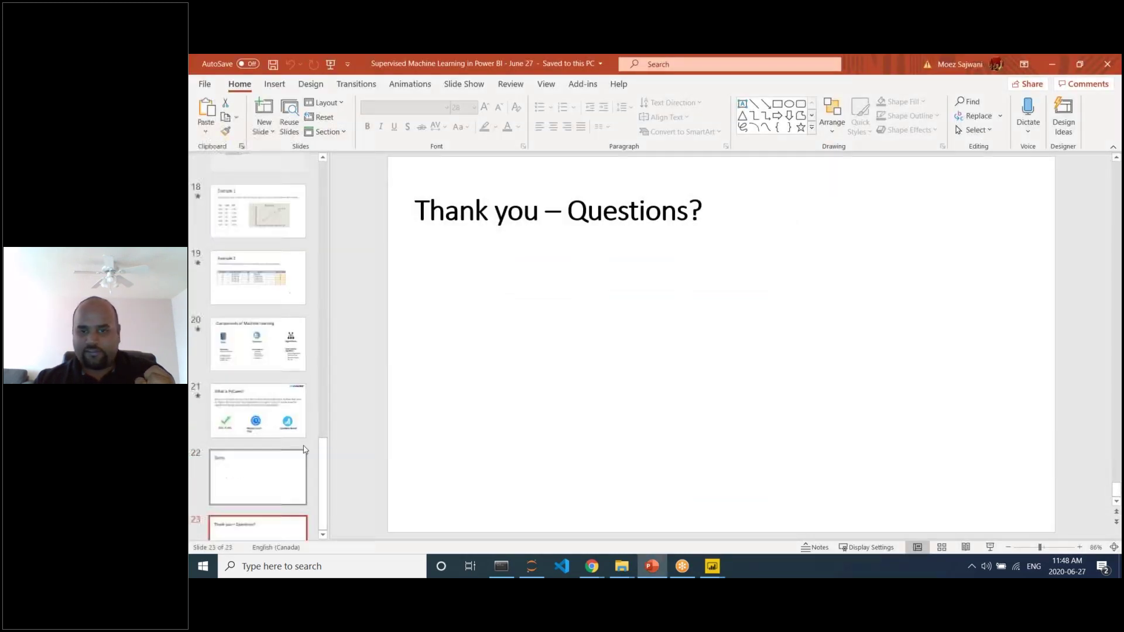
pyautogui.scroll(1, 304, 449)
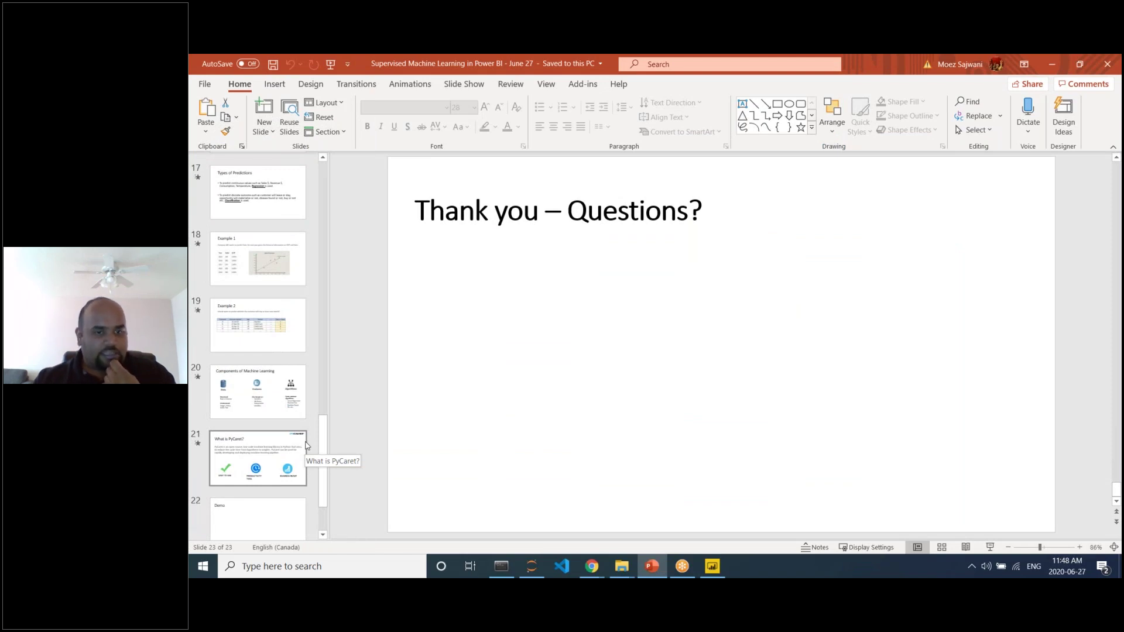
pyautogui.moveTo(321, 432); pyautogui.dragTo(375, 515)
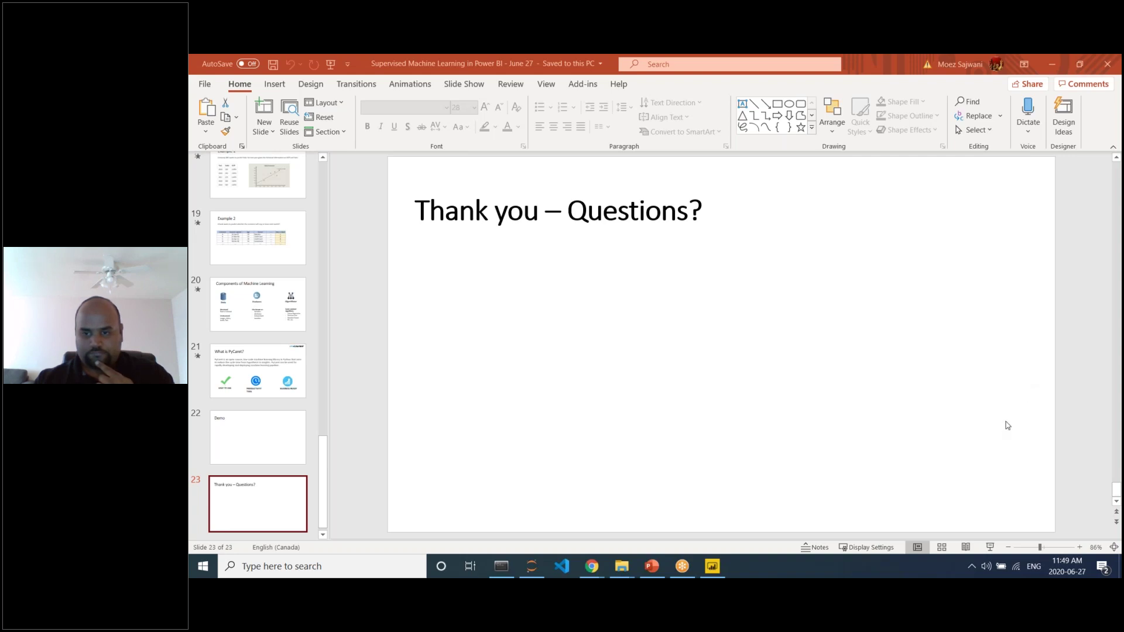
# Step: Switch to the Anaconda Individual Edition page in Chrome and copy the link address of the Windows Python 3.7 64-Bit Graphical Installer
pyautogui.scroll(9, 852, 388)
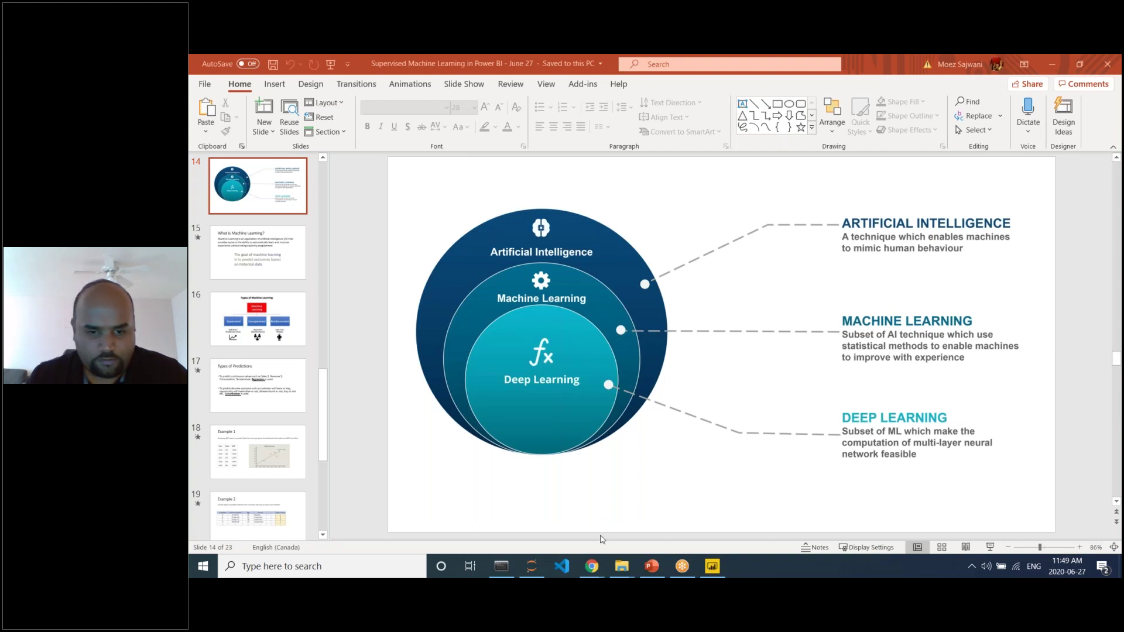
pyautogui.moveTo(592, 562)
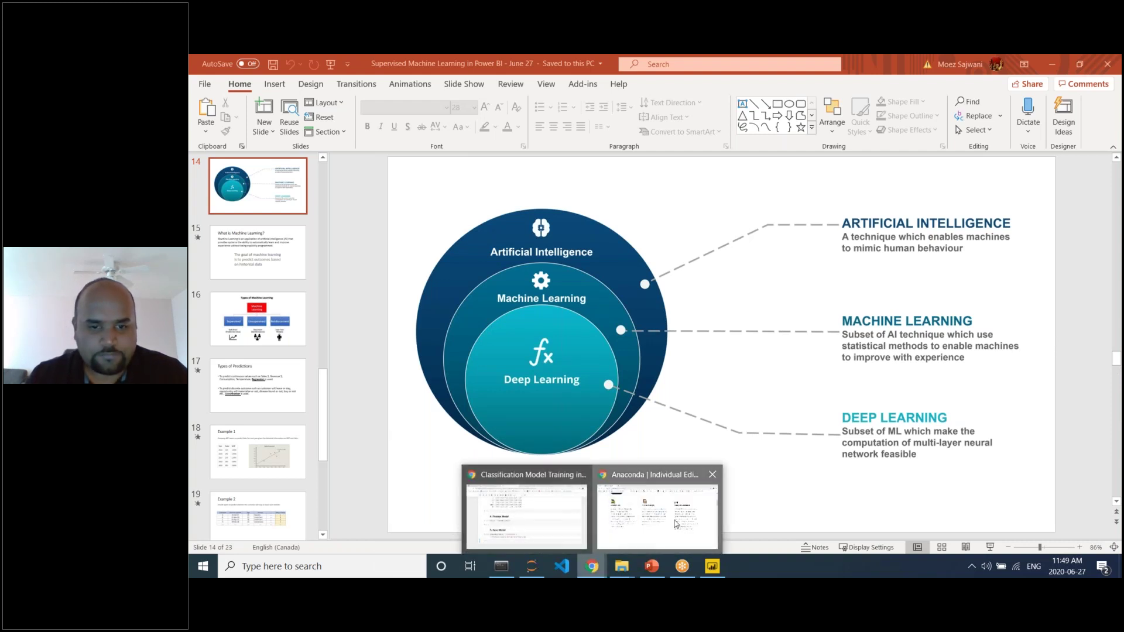
pyautogui.click(674, 530)
pyautogui.scroll(-15, 433, 354)
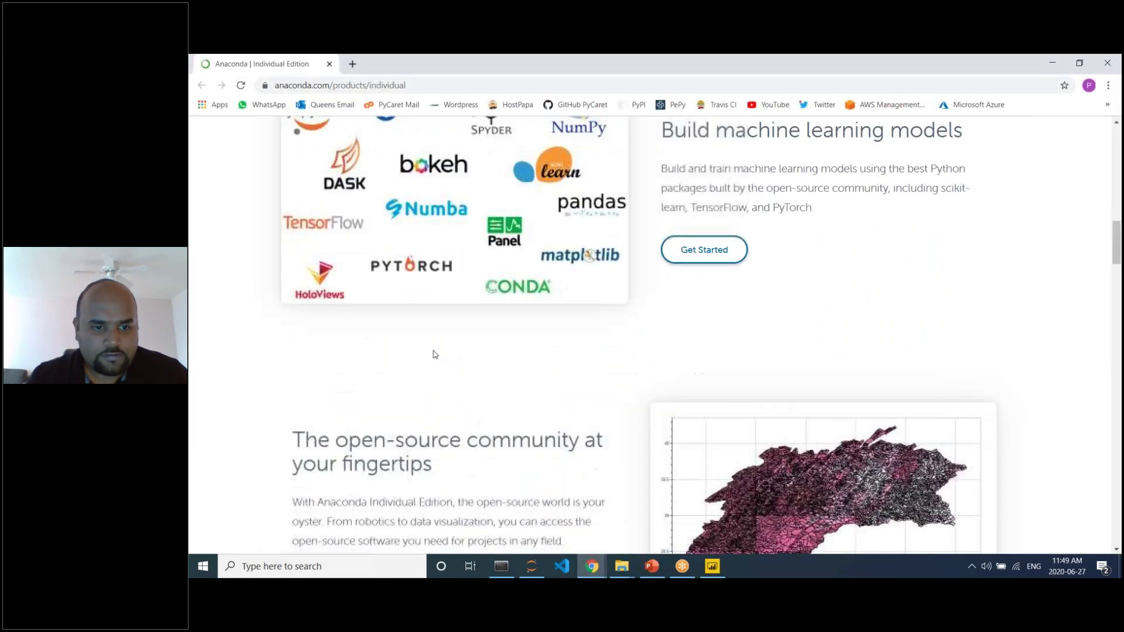
pyautogui.scroll(-10, 433, 358)
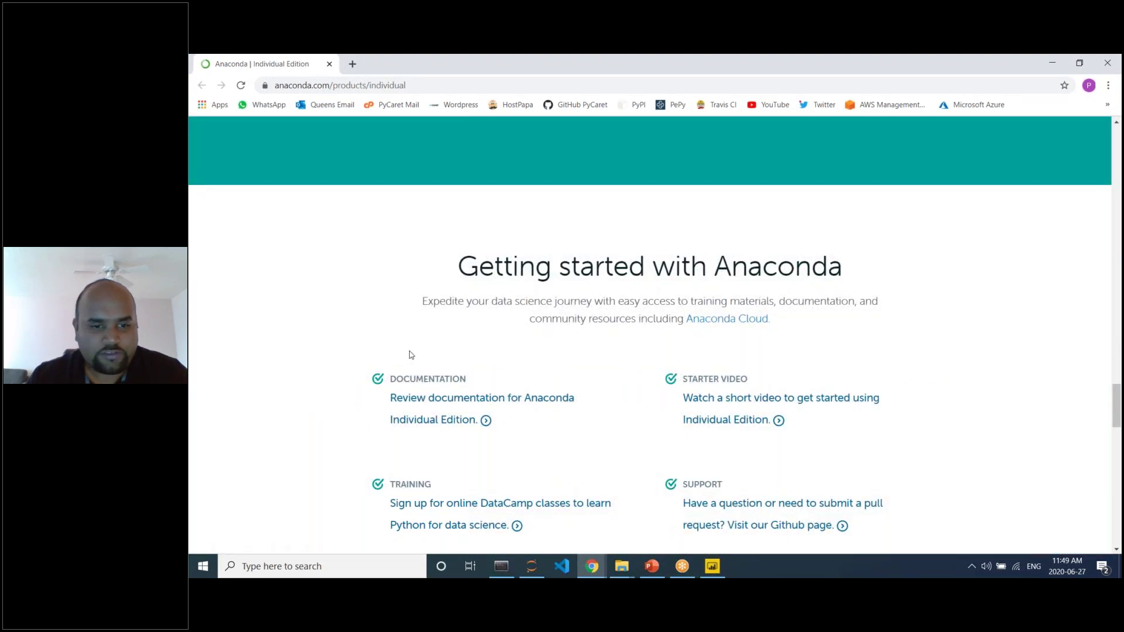
pyautogui.scroll(-2, 410, 356)
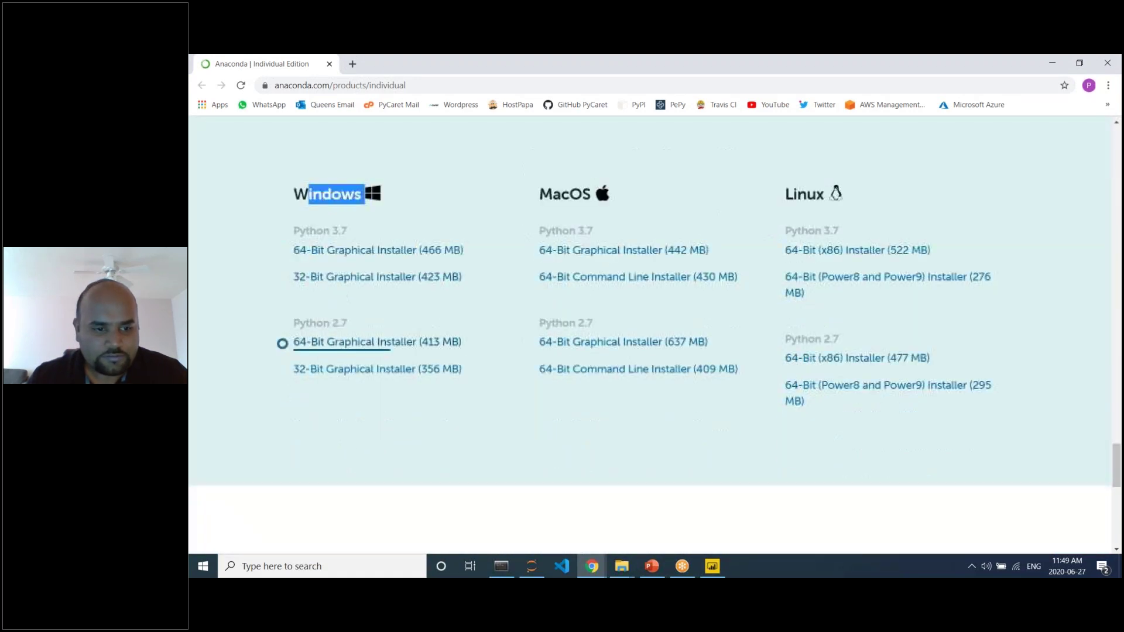
pyautogui.rightClick(375, 255)
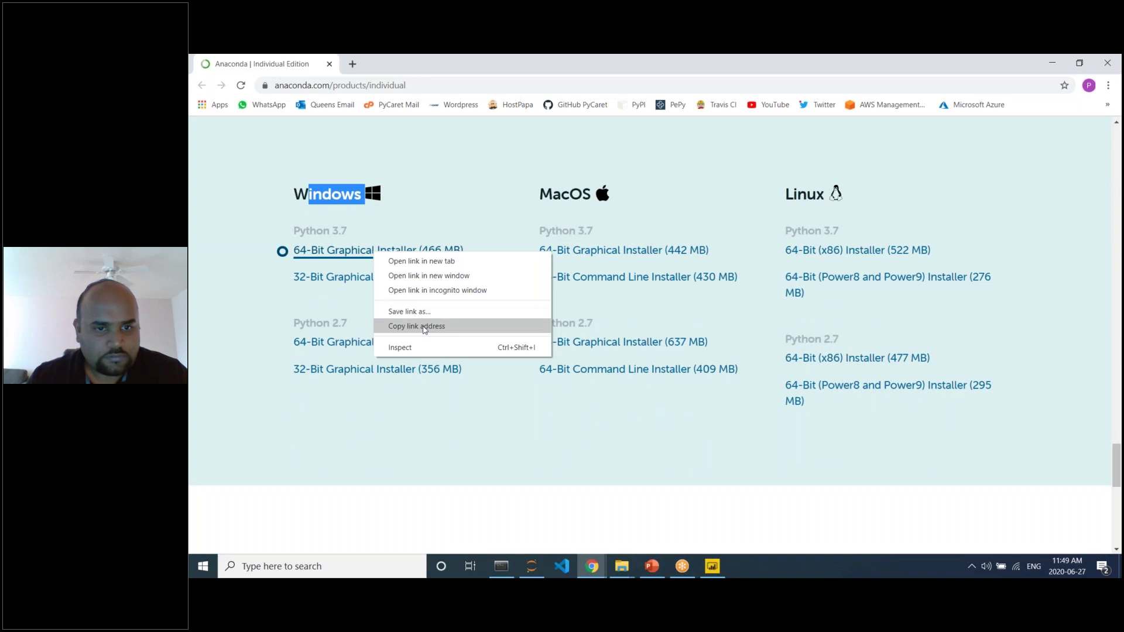
pyautogui.click(404, 324)
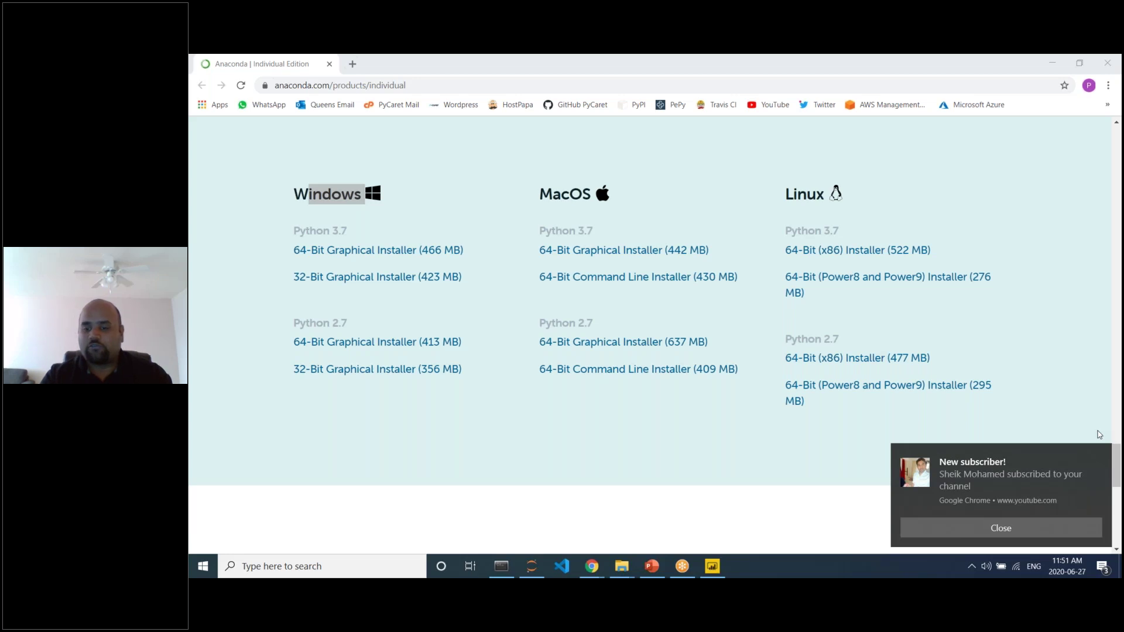
# Step: Dismiss the new subscriber notification and minimize the Anaconda Prompt window so the Anaconda download page is in view
pyautogui.click(1049, 533)
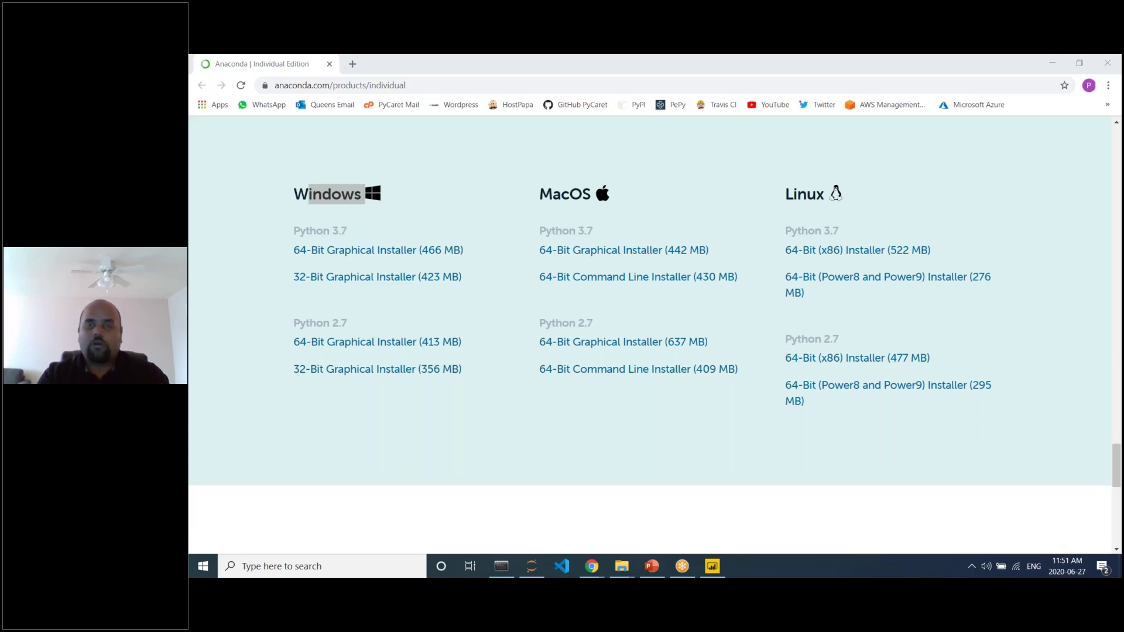
pyautogui.hotkey('alt', 'Tab')
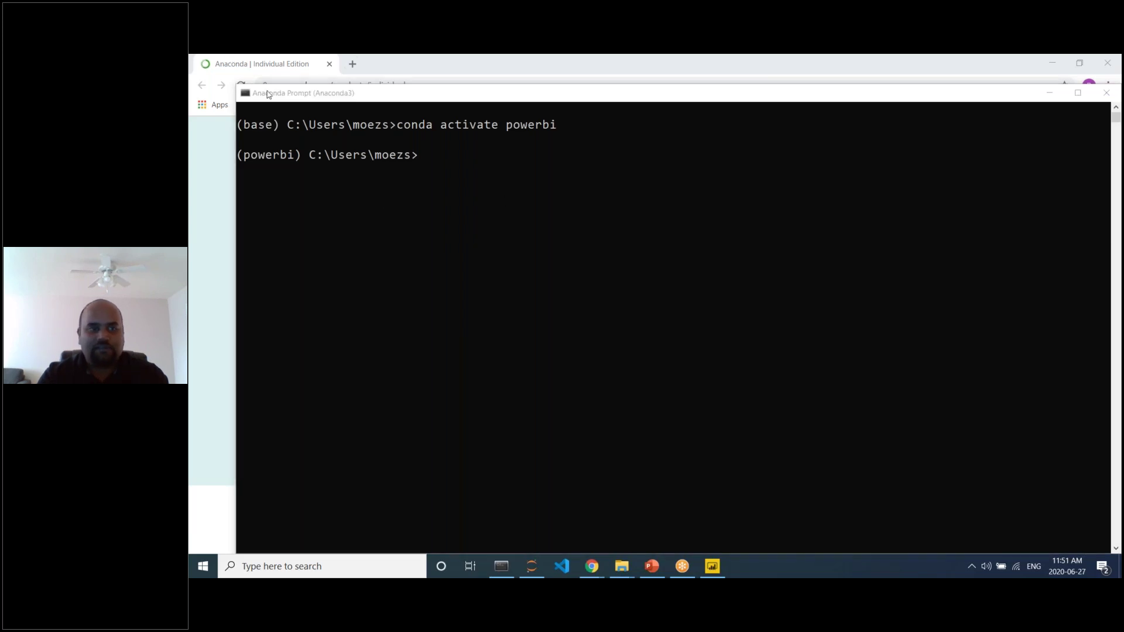
pyautogui.moveTo(819, 103); pyautogui.dragTo(554, 152)
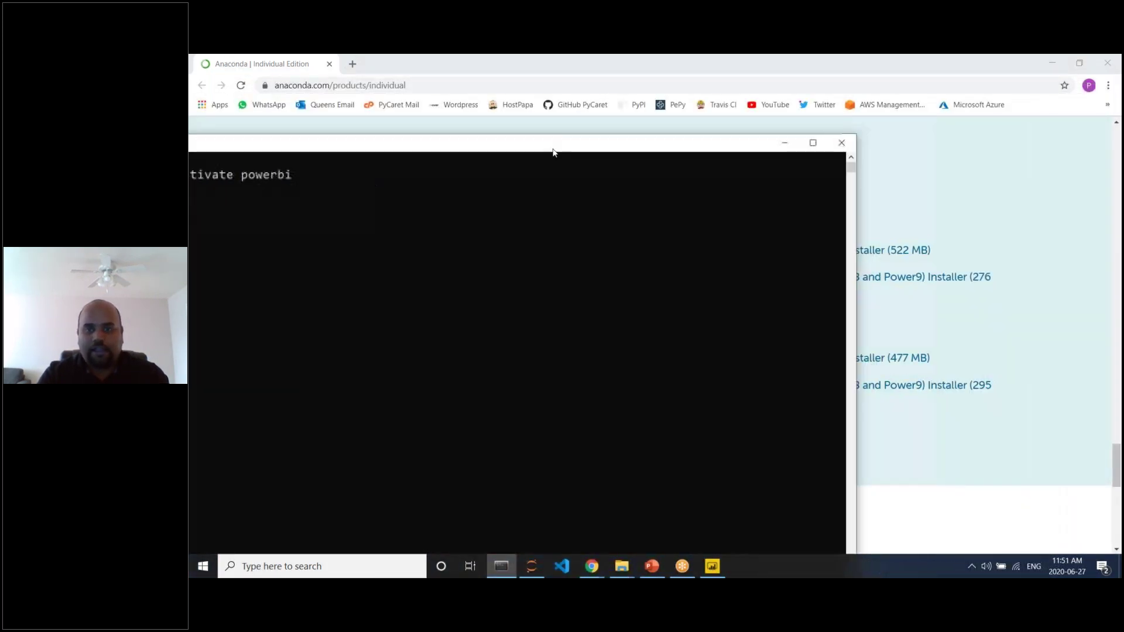
pyautogui.click(788, 144)
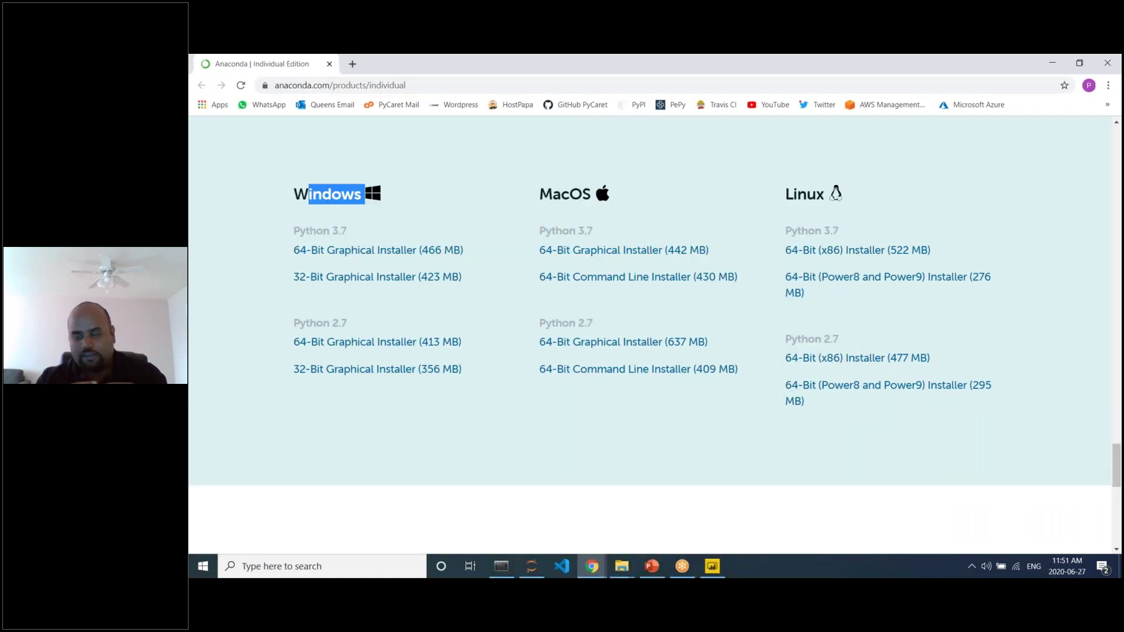
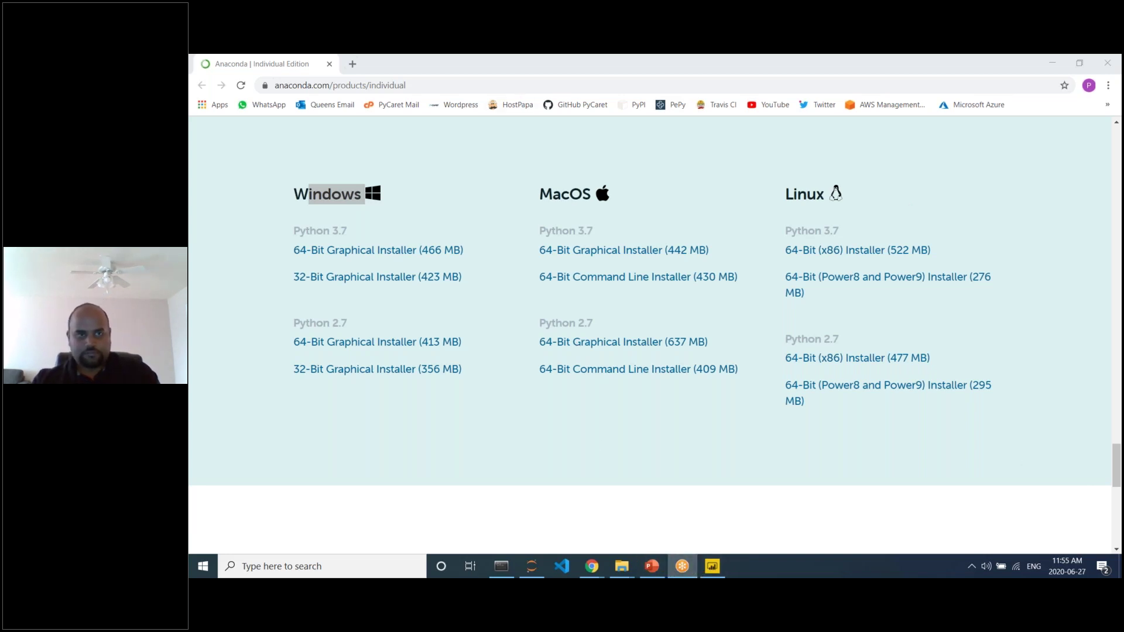
# Step: Close the Anaconda browser window and the Supervised Machine Learning in Power BI presentation
pyautogui.doubleClick(396, 71)
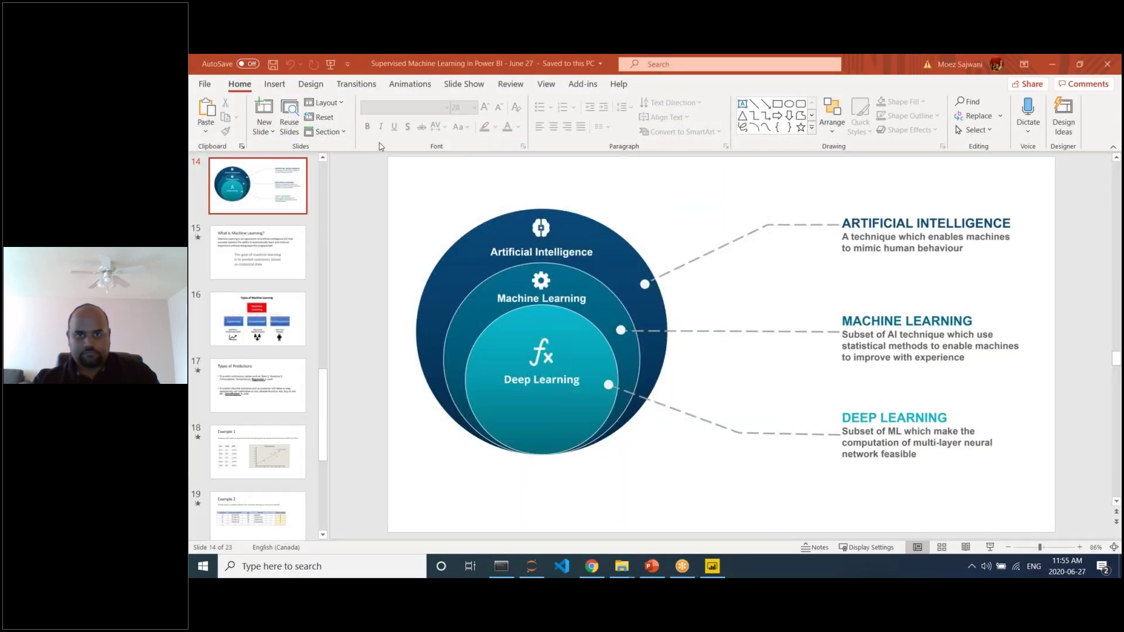
pyautogui.moveTo(389, 63); pyautogui.dragTo(388, 149)
pyautogui.click(862, 151)
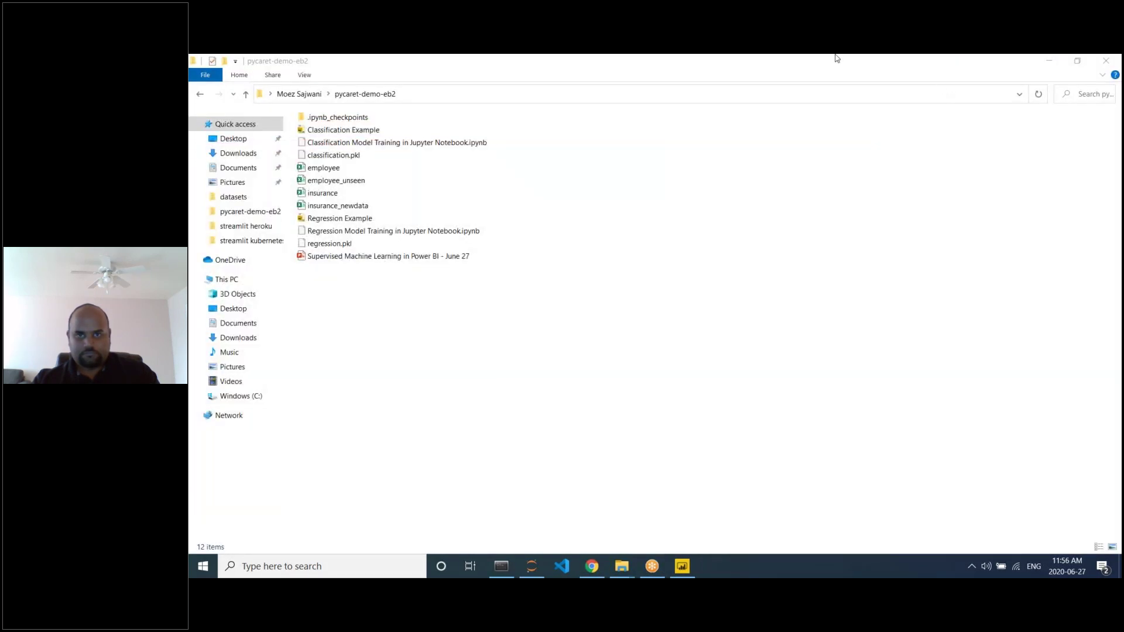
# Step: Close the front pycaret-demo-eb2 folder window and exit Power BI Desktop without saving the changes
pyautogui.doubleClick(825, 70)
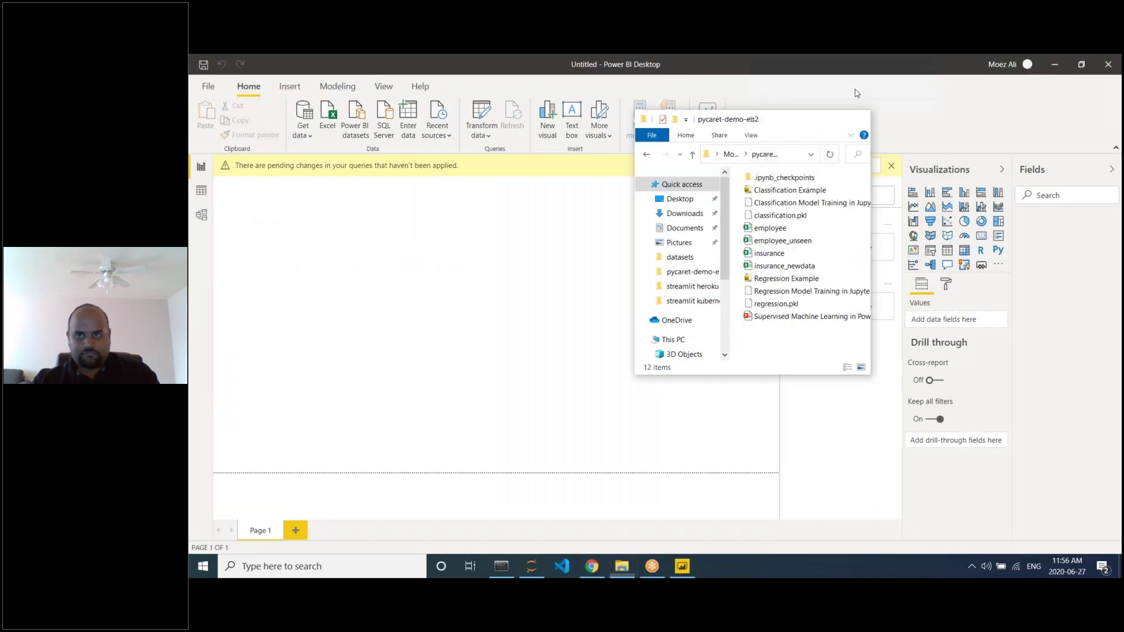
pyautogui.click(859, 117)
pyautogui.click(1108, 65)
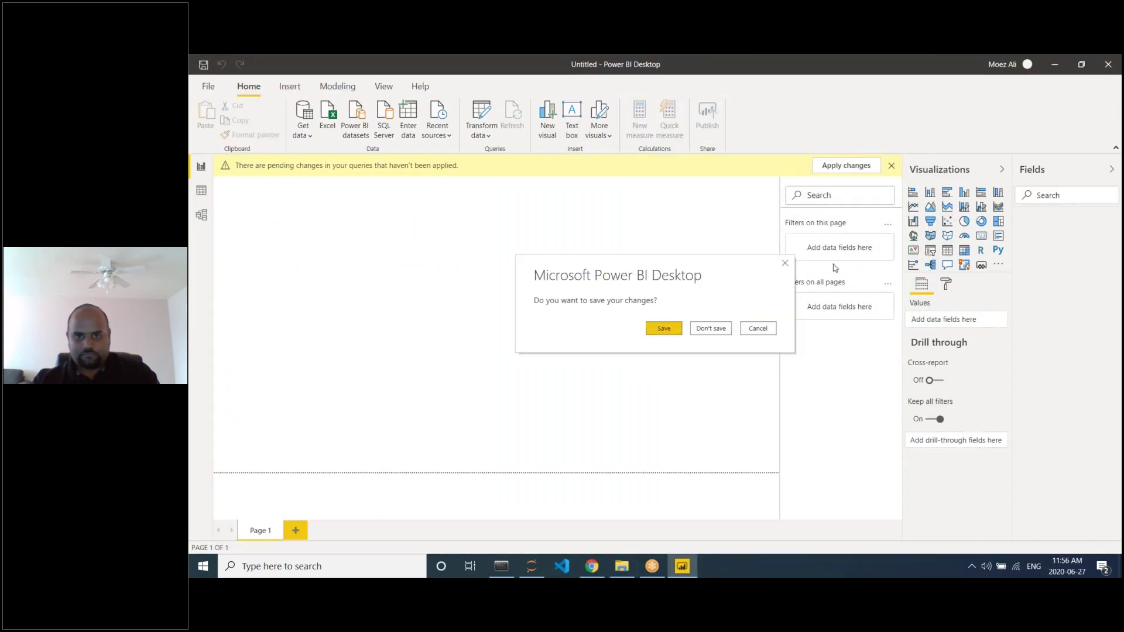
pyautogui.click(729, 331)
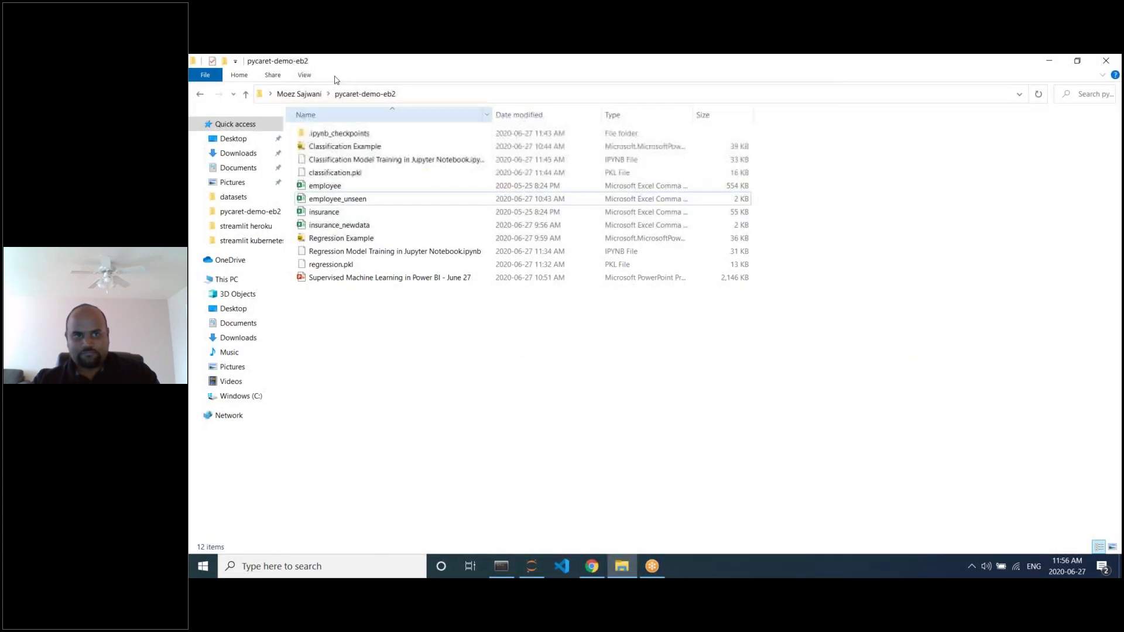
# Step: Close the remaining pycaret-demo-eb2 folder window and maximize the browser window with the Classification Model Training notebook
pyautogui.press('super+Down')
pyautogui.click(449, 62)
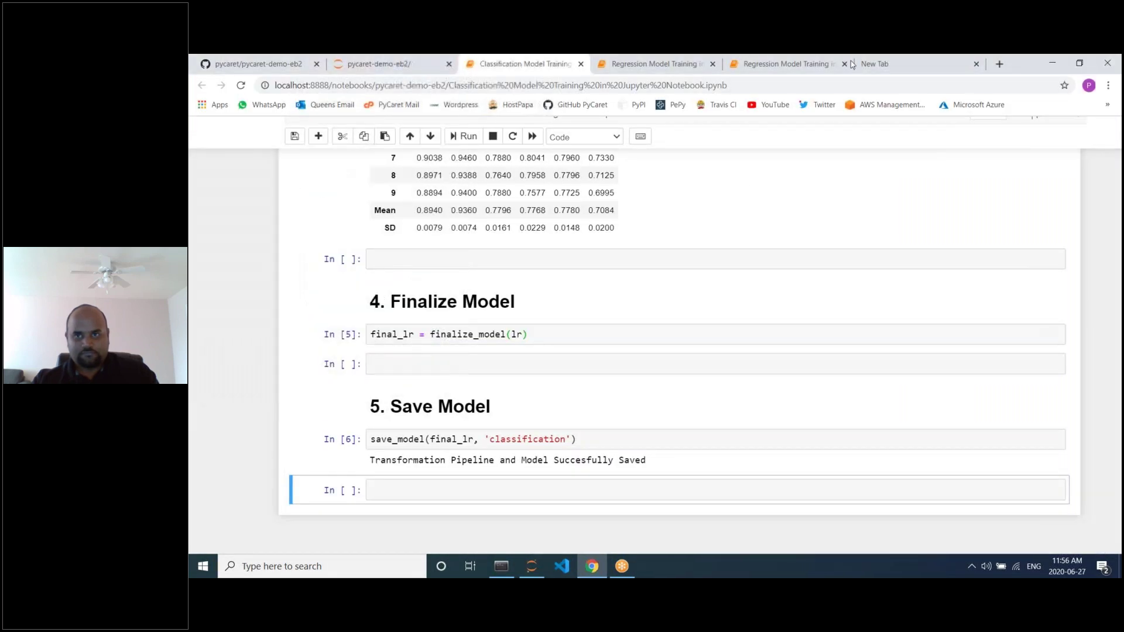
pyautogui.moveTo(1017, 64); pyautogui.dragTo(739, 127)
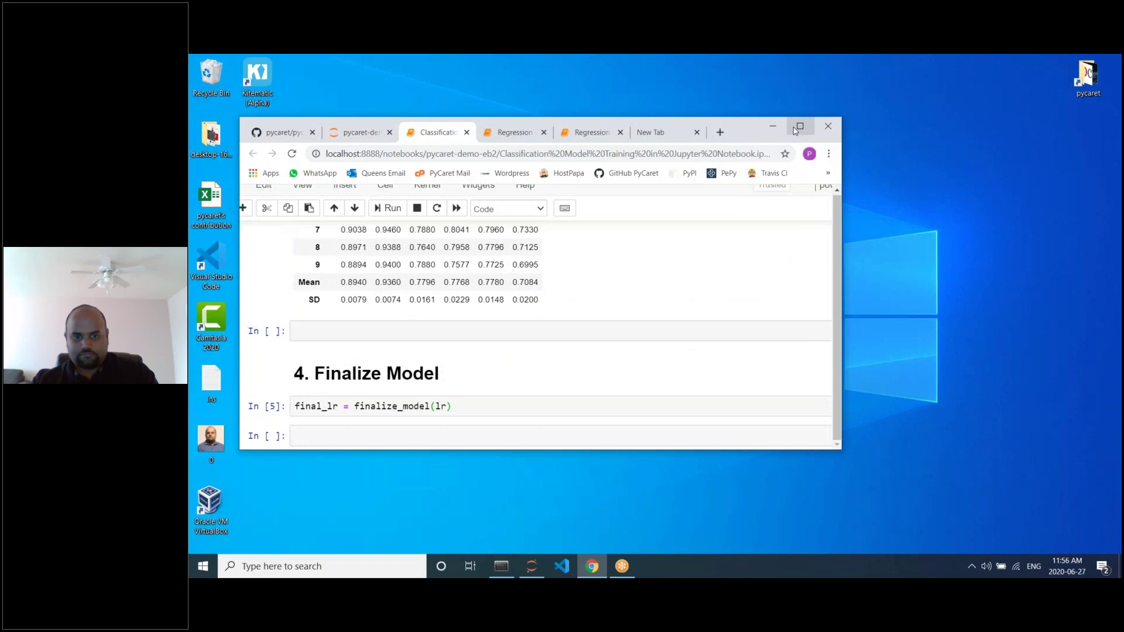
pyautogui.press('super+Up')
pyautogui.click(623, 566)
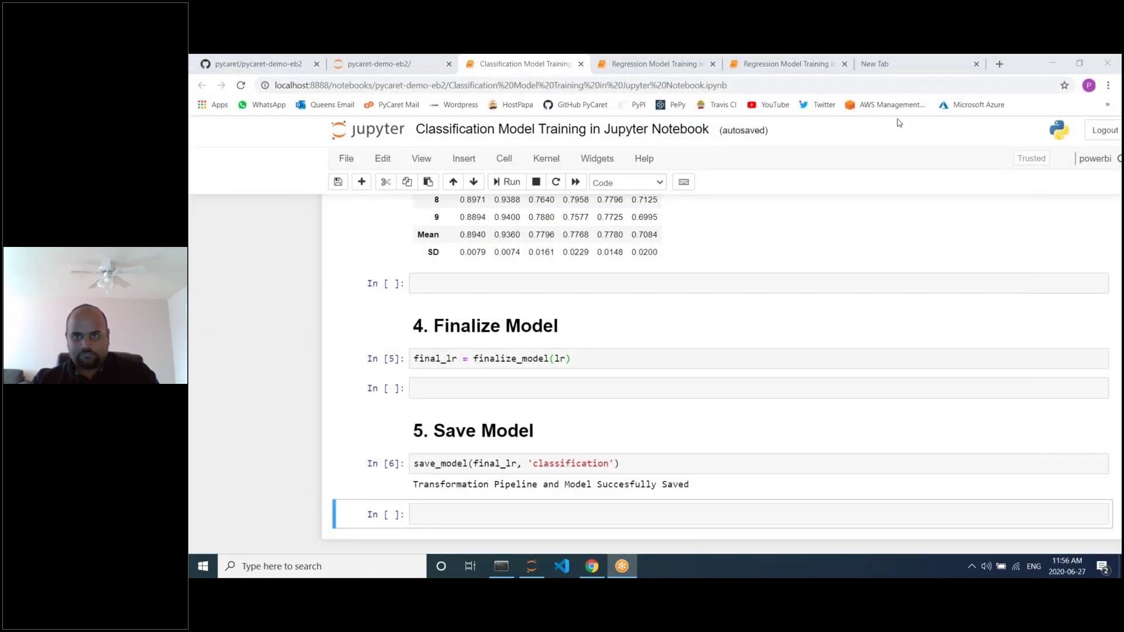